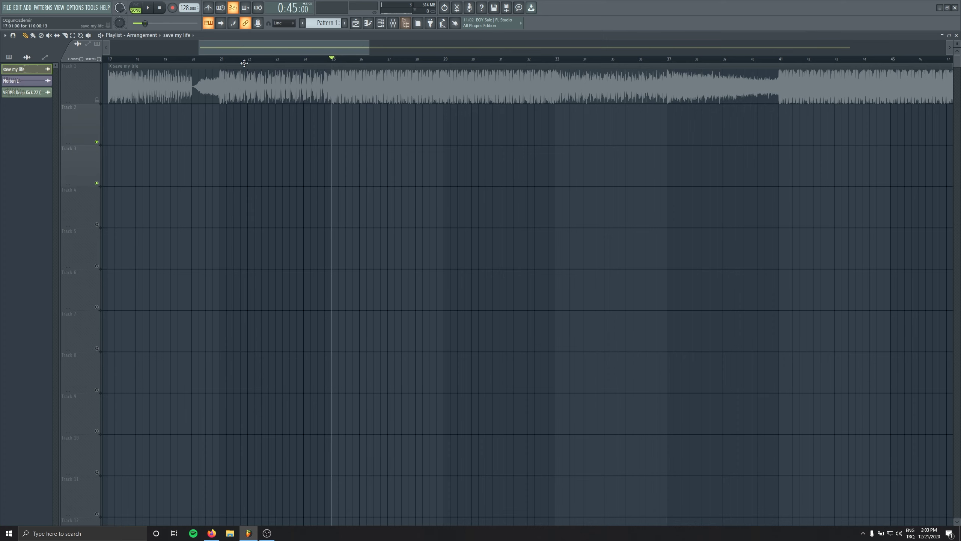
Start the Melo pattern at bar 21 on Track 2 and audition Serum's LD - Love You preset with a few notes.
{"action": "left_click", "coordinate": [223, 58]}
{"action": "scroll", "coordinate": [296, 163], "scroll_direction": "up", "scroll_amount": 1}
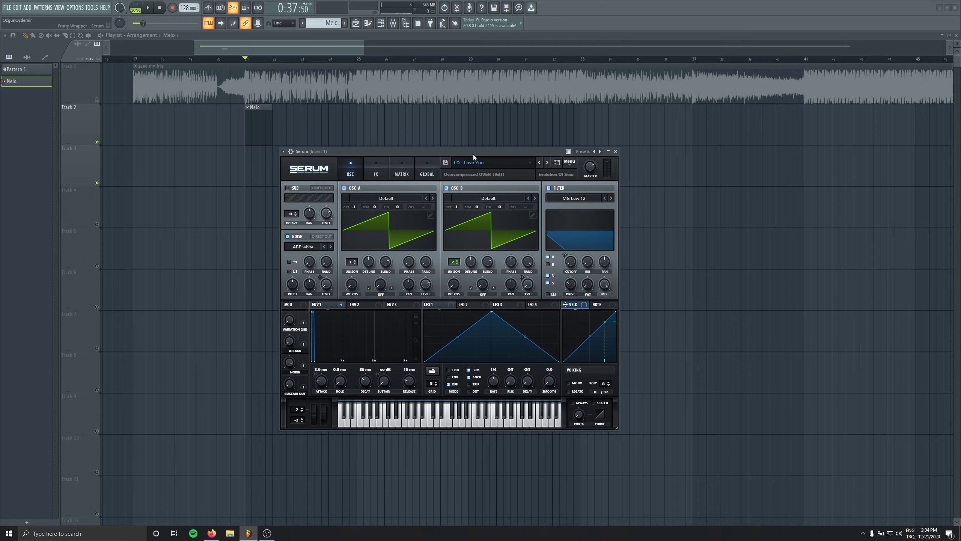
{"action": "left_click_drag", "start_coordinate": [474, 154], "coordinate": [444, 167]}
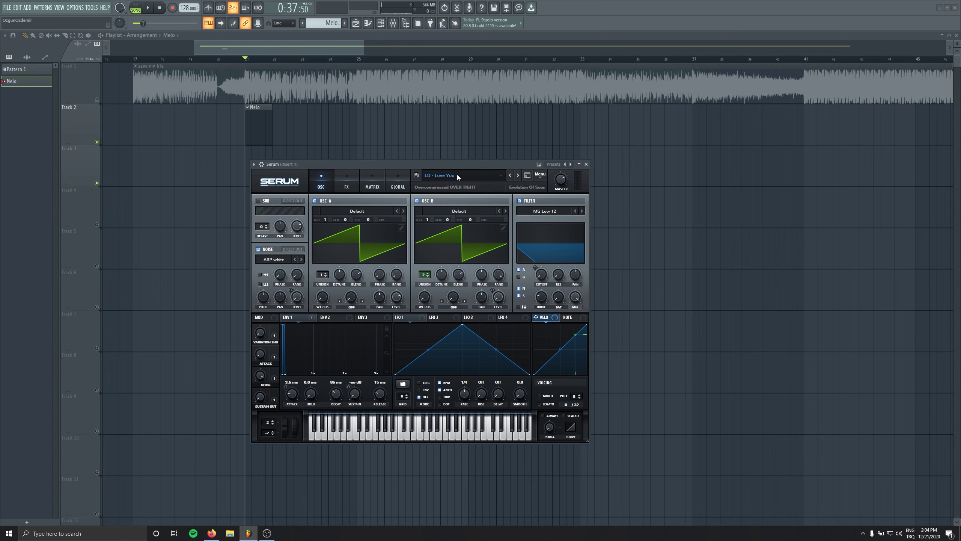
{"action": "key", "text": "i"}
{"action": "key", "text": "x"}
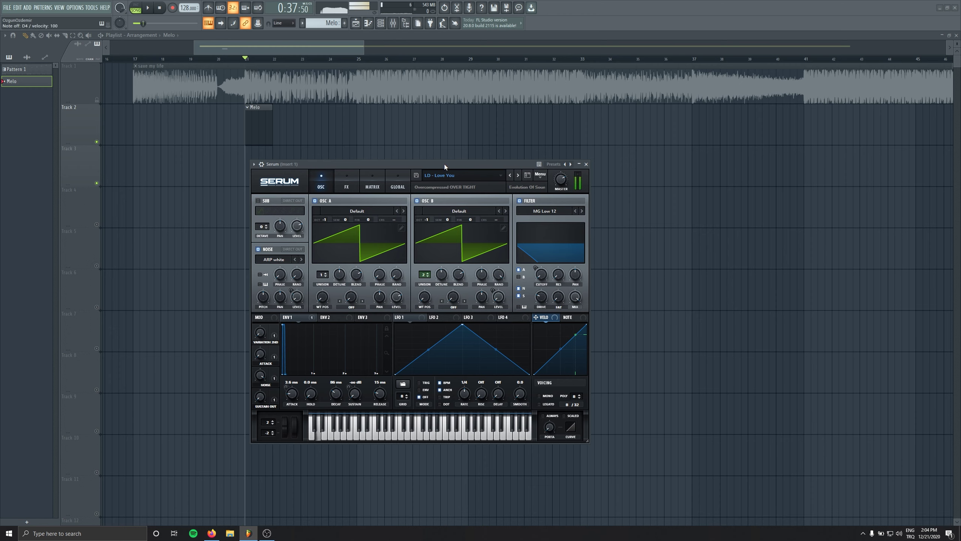
{"action": "key", "text": "x"}
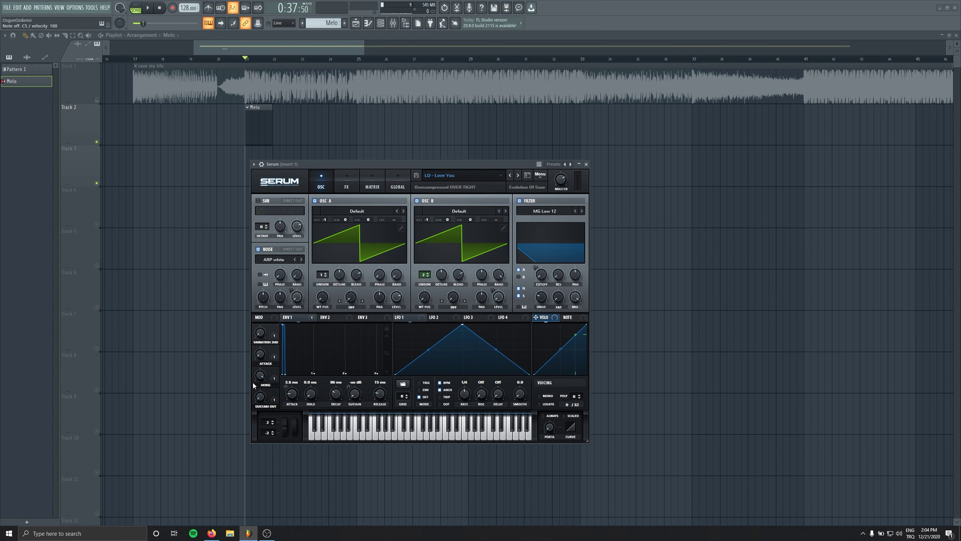
Adjust the Sustain Out and Variation macros of the Serum lead preset and audition the sound.
{"action": "left_click", "coordinate": [260, 397]}
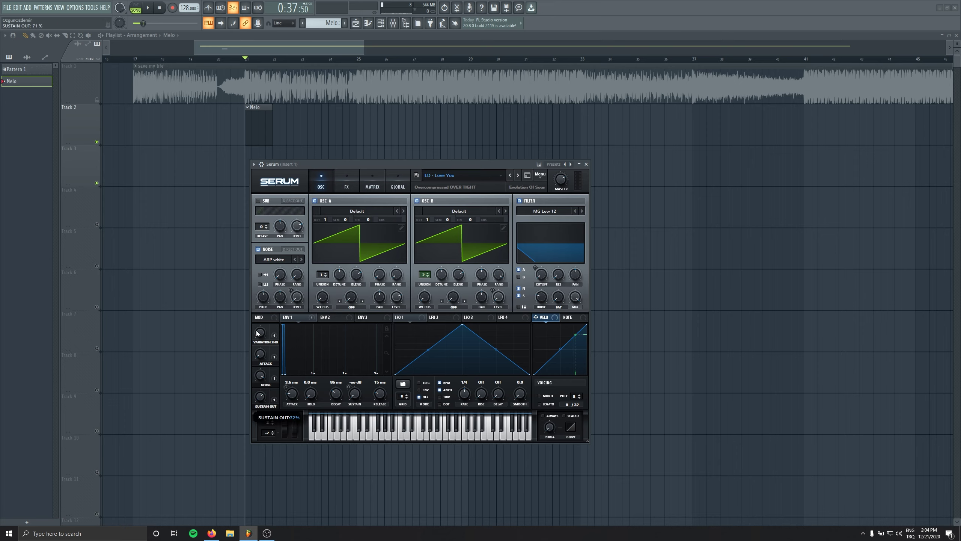
{"action": "left_click_drag", "start_coordinate": [256, 333], "coordinate": [257, 330]}
{"action": "key", "text": "x"}
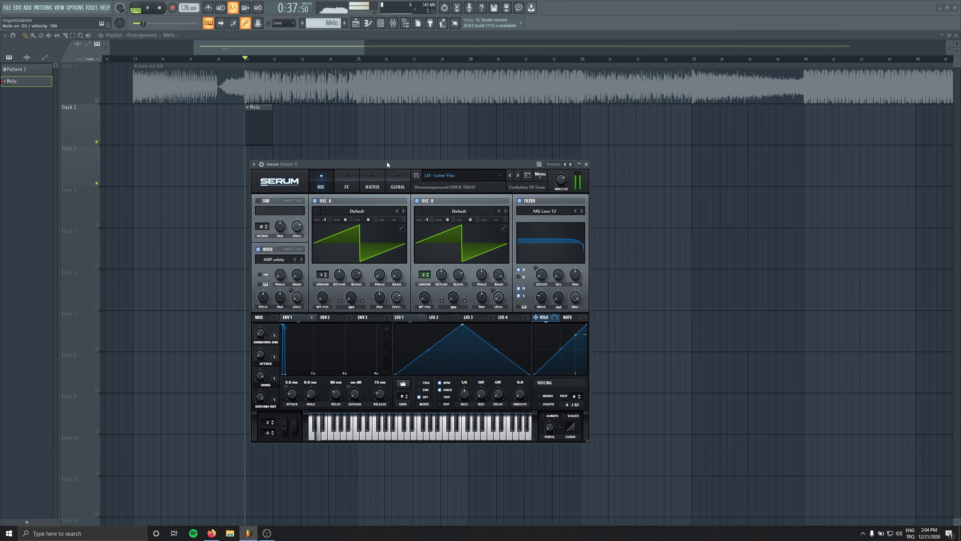
{"action": "key", "text": "bracketleft"}
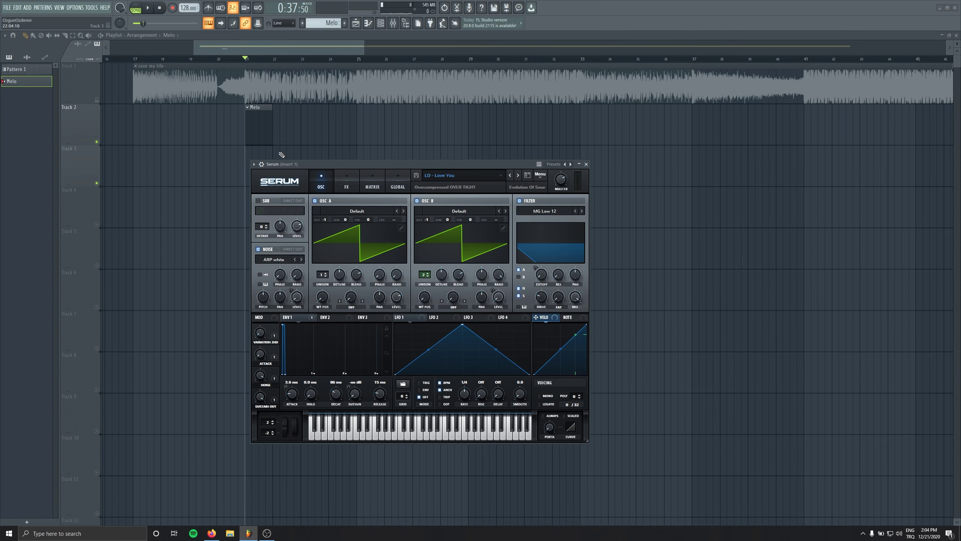
Close Serum, open its piano roll and enter the opening melody notes in bar 1, using repeated E4 notes and a G5 accent.
{"action": "left_click", "coordinate": [586, 164]}
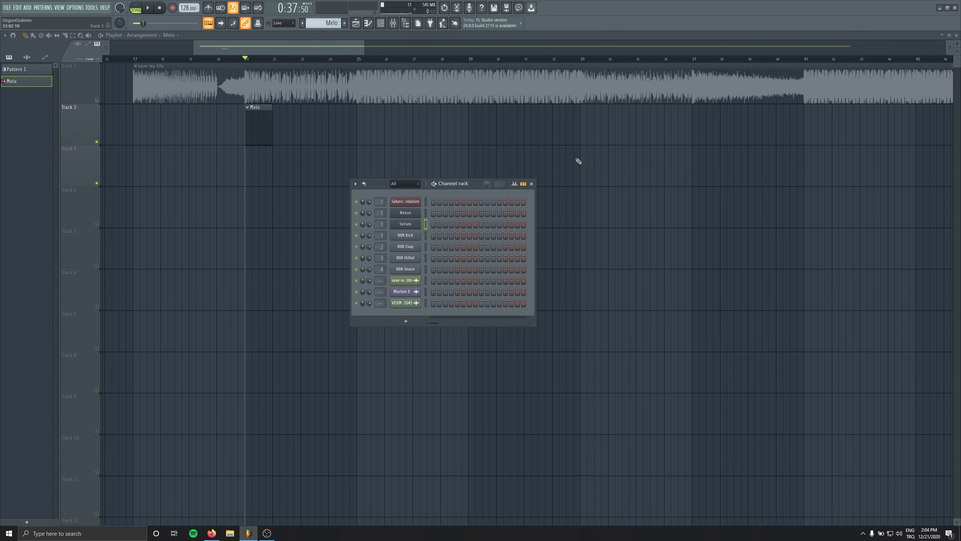
{"action": "right_click", "coordinate": [410, 225]}
{"action": "left_click", "coordinate": [429, 223]}
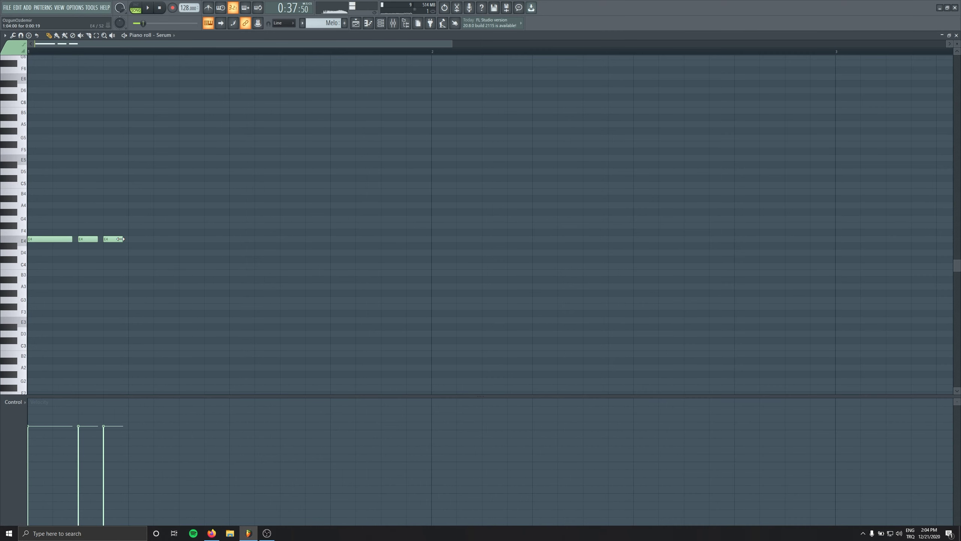
{"action": "key", "text": "space"}
{"action": "left_click", "coordinate": [138, 259]}
{"action": "left_click", "coordinate": [188, 158]}
{"action": "left_click", "coordinate": [214, 157]}
{"action": "left_click", "coordinate": [240, 259]}
{"action": "left_click", "coordinate": [290, 259]}
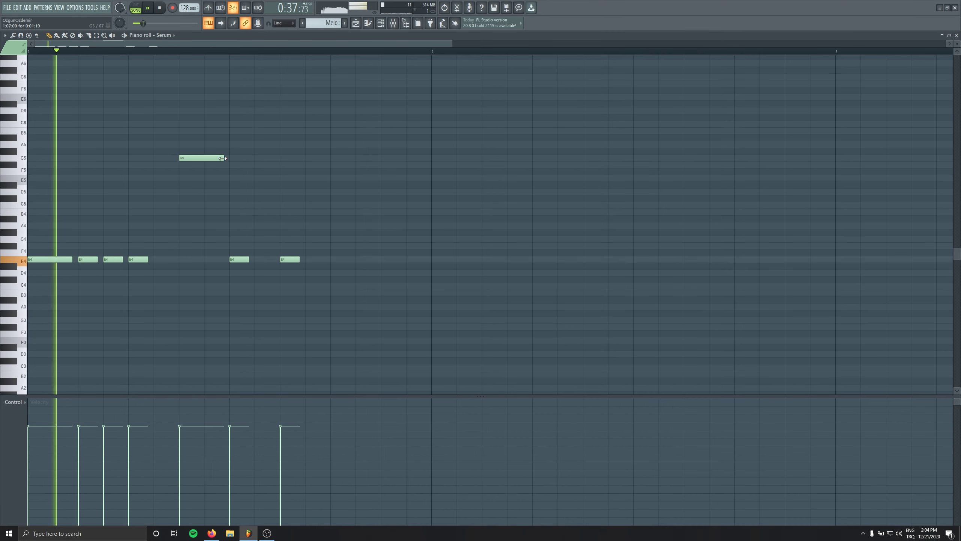
Continue the melody through bar 2 with an A5 accent and two B5 accents, each followed by two short E4 notes.
{"action": "left_click", "coordinate": [353, 144]}
{"action": "left_click", "coordinate": [391, 260]}
{"action": "left_click", "coordinate": [441, 259]}
{"action": "left_click", "coordinate": [505, 131]}
{"action": "scroll", "coordinate": [547, 206], "scroll_direction": "down", "scroll_amount": 3}
{"action": "left_click", "coordinate": [332, 285]}
{"action": "left_click", "coordinate": [362, 286]}
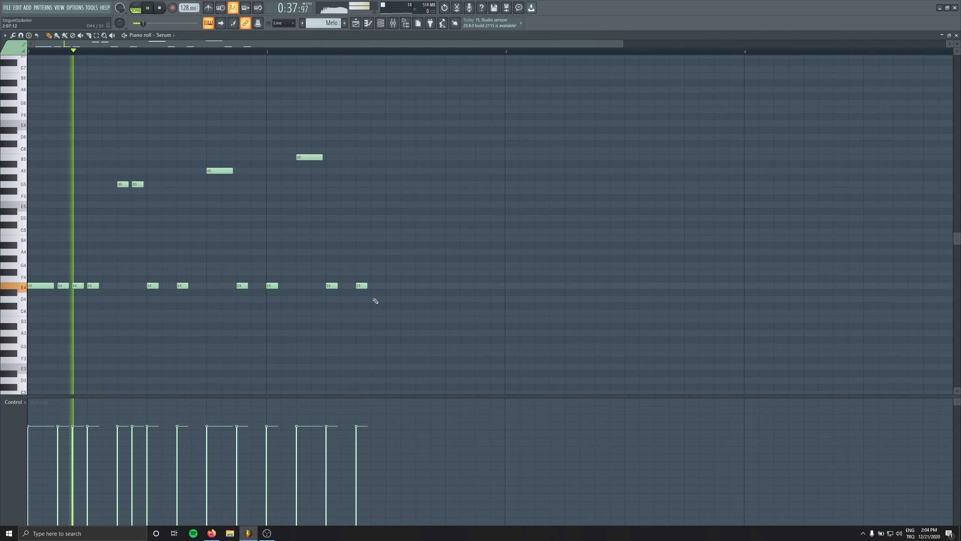
{"action": "left_click", "coordinate": [399, 150]}
{"action": "key", "text": "space"}
{"action": "left_click", "coordinate": [421, 285]}
{"action": "left_click", "coordinate": [436, 285]}
{"action": "left_click_drag", "start_coordinate": [399, 150], "coordinate": [398, 156]}
Lower the first three accents of the melody to F#5, G5 and A5.
{"action": "left_click_drag", "start_coordinate": [159, 180], "coordinate": [121, 199]}
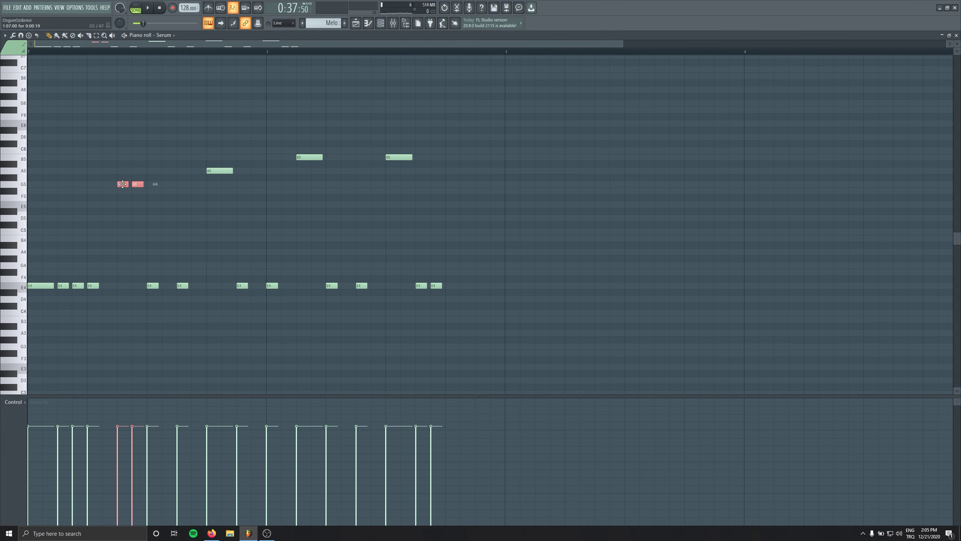
{"action": "left_click_drag", "start_coordinate": [221, 171], "coordinate": [221, 189]}
{"action": "left_click_drag", "start_coordinate": [308, 155], "coordinate": [309, 171]}
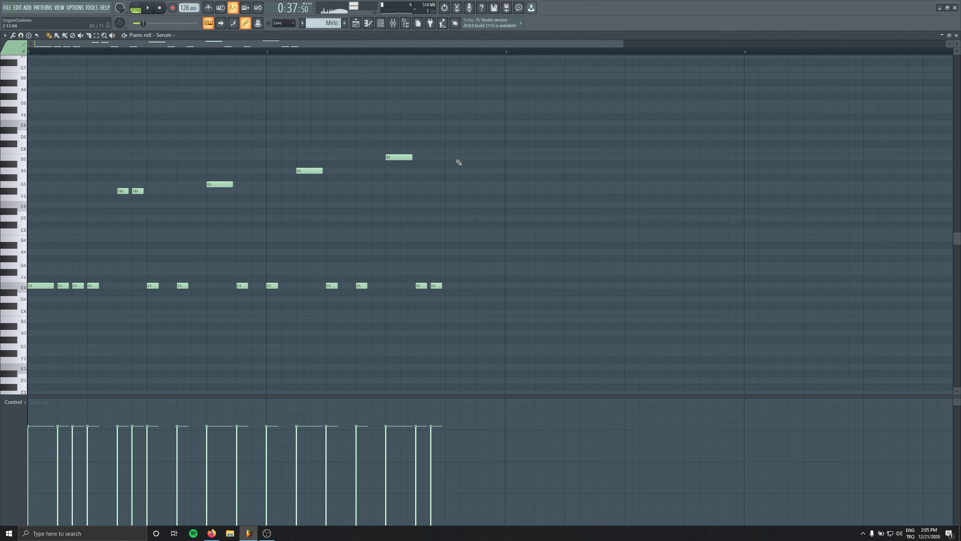
Add a C6 accent at the end of the phrase, play it back and shift the note to the last eighth of bar 2.
{"action": "left_click_drag", "start_coordinate": [466, 152], "coordinate": [459, 158]}
{"action": "key", "text": "space"}
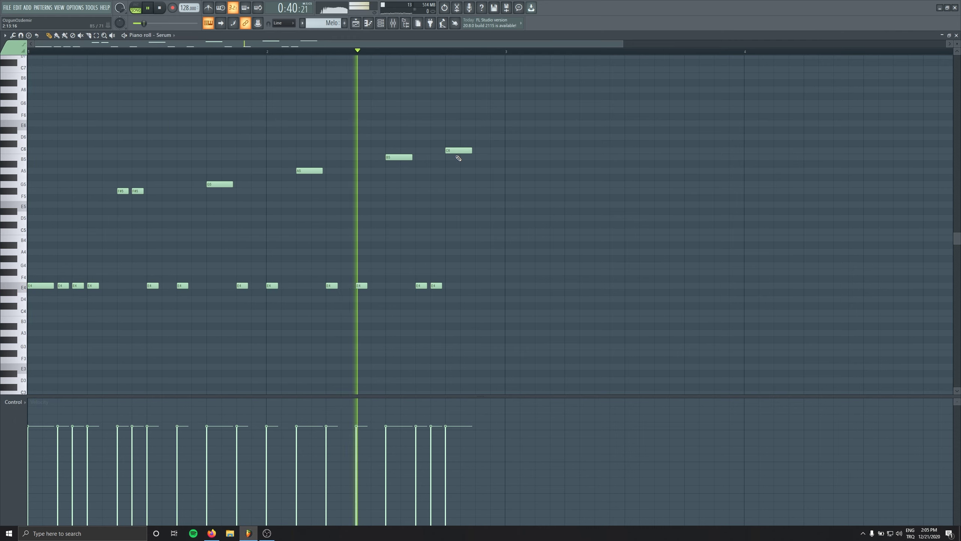
{"action": "left_click_drag", "start_coordinate": [458, 158], "coordinate": [488, 159]}
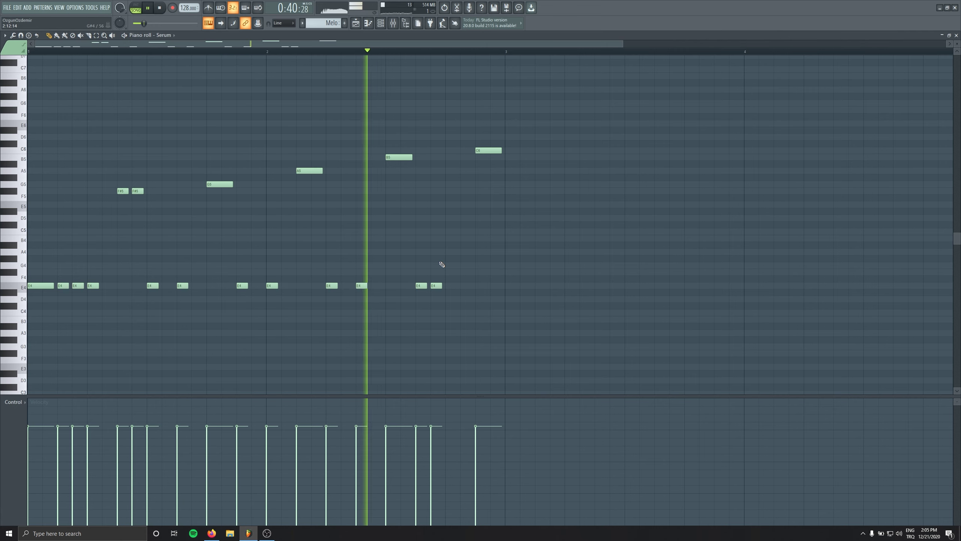
Replace the last E4 note with one on beat 4 of bar 2 and play the phrase back.
{"action": "right_click", "coordinate": [436, 286]}
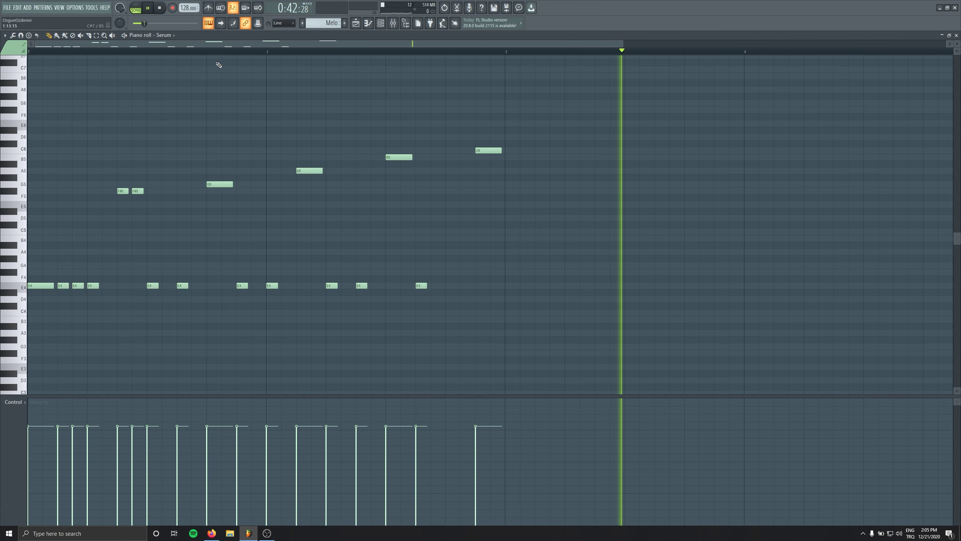
{"action": "left_click", "coordinate": [253, 52]}
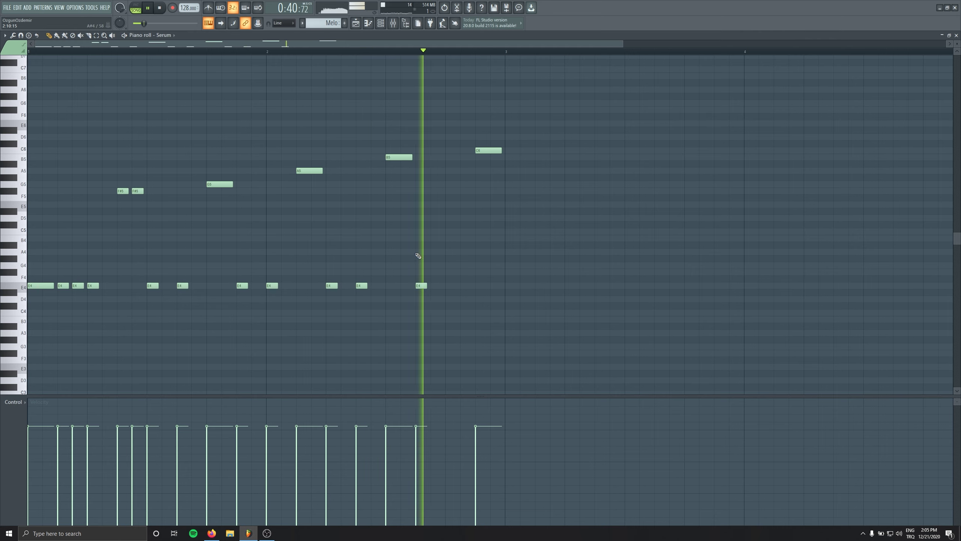
{"action": "left_click", "coordinate": [453, 286]}
{"action": "left_click_drag", "start_coordinate": [469, 285], "coordinate": [458, 286]}
{"action": "key", "text": "space"}
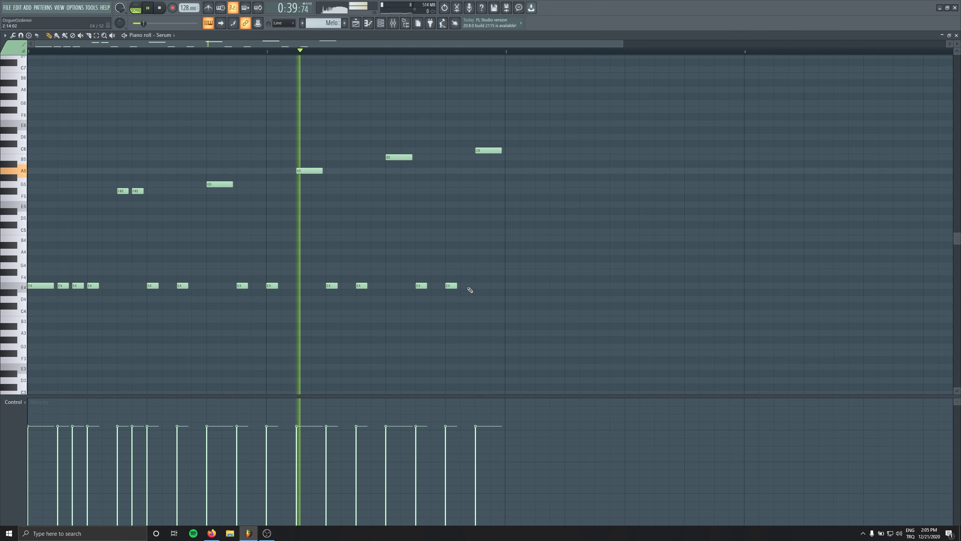
{"action": "key", "text": "space"}
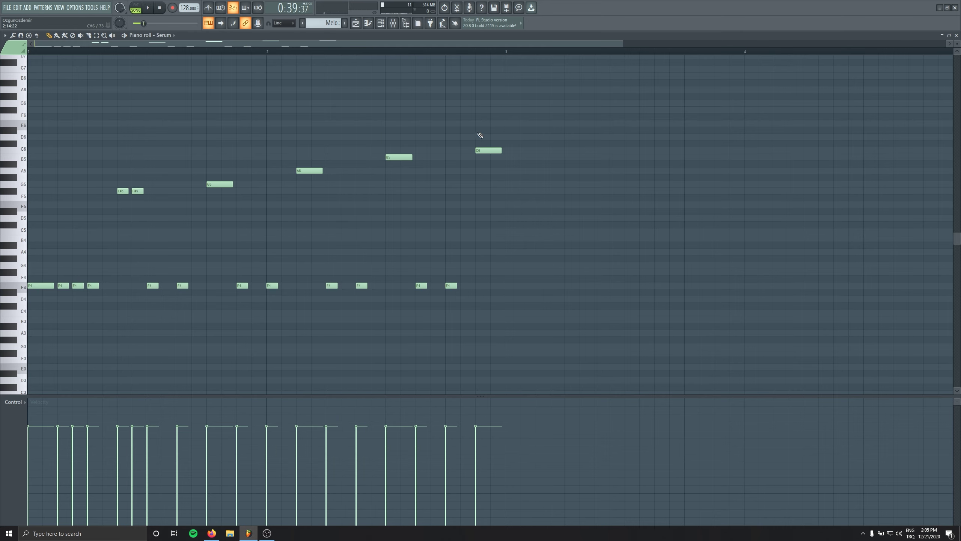
Move all the high accent notes down to E4 so the whole phrase plays a single pitch.
{"action": "key", "text": "ctrl+a"}
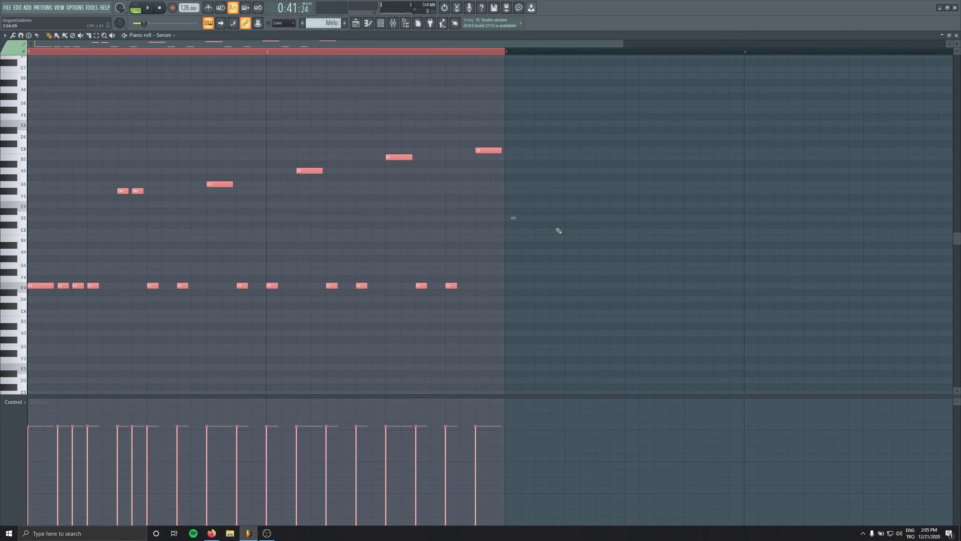
{"action": "left_click_drag", "start_coordinate": [118, 237], "coordinate": [178, 195], "text": "ctrl"}
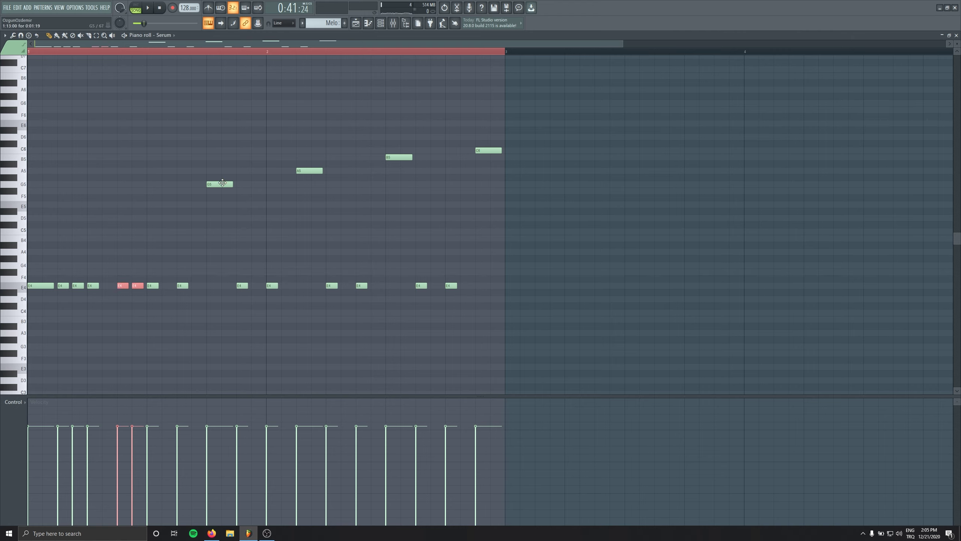
{"action": "left_click_drag", "start_coordinate": [222, 183], "coordinate": [222, 286]}
{"action": "left_click_drag", "start_coordinate": [299, 162], "coordinate": [315, 186], "text": "ctrl"}
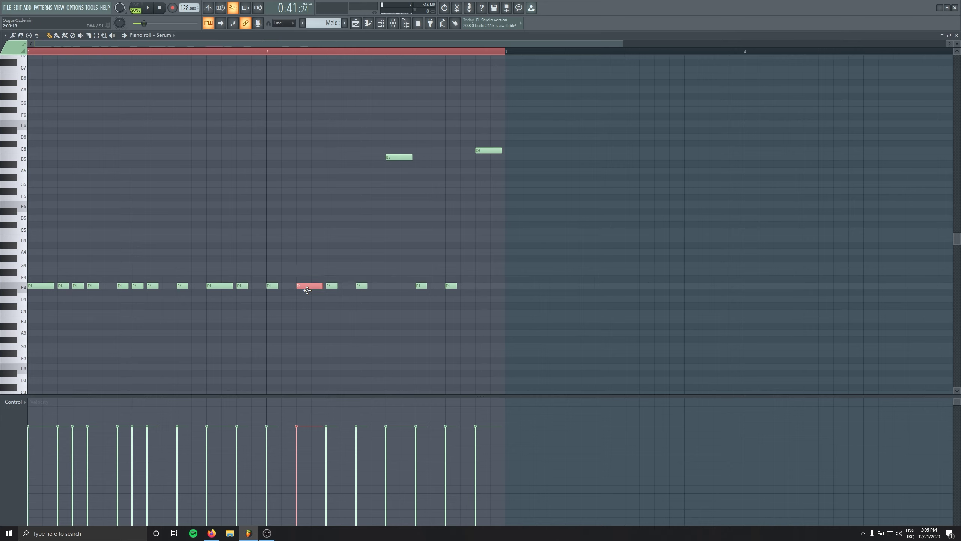
{"action": "left_click_drag", "start_coordinate": [390, 139], "coordinate": [487, 285], "text": "ctrl"}
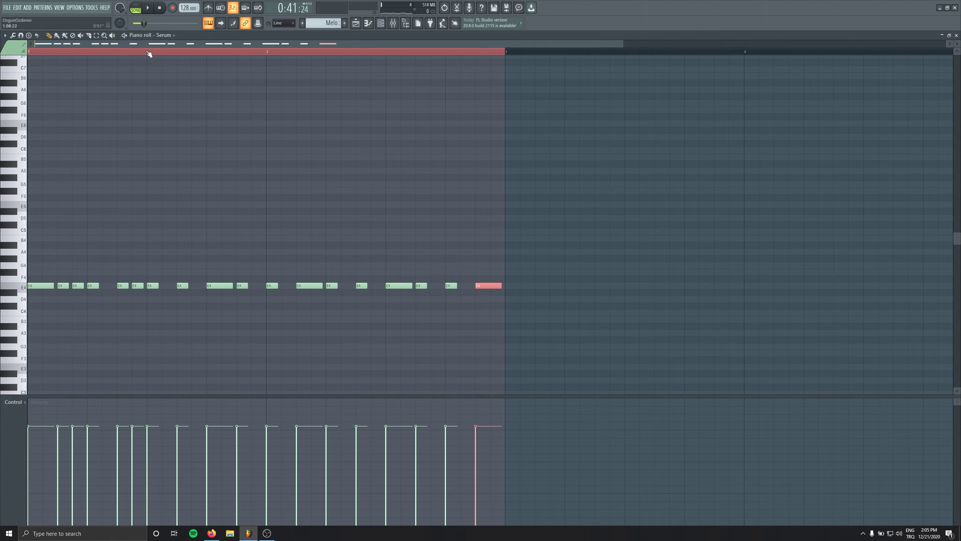
Return to the Playlist, move the Melo clip on Track 2 to bar 25 and set the song position there.
{"action": "key", "text": "F7"}
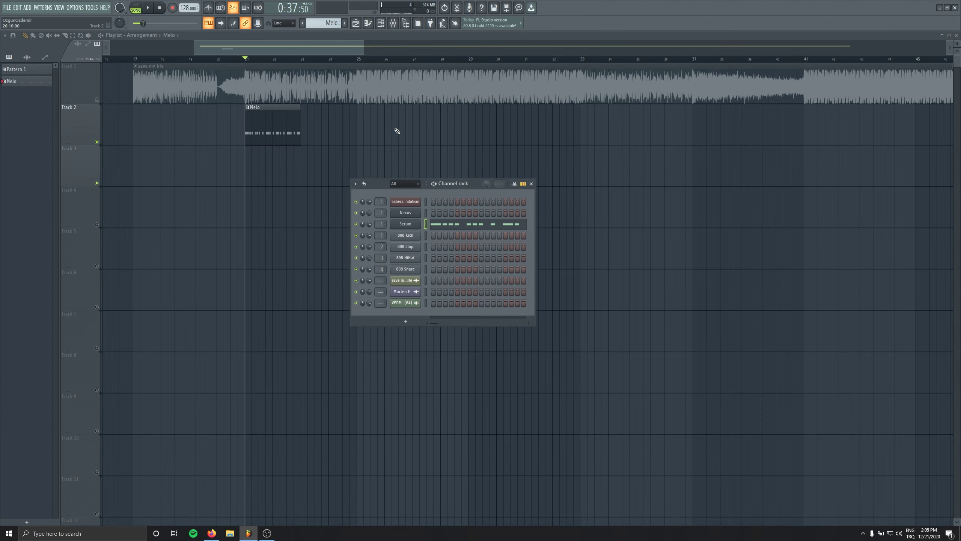
{"action": "left_click_drag", "start_coordinate": [262, 117], "coordinate": [383, 108]}
{"action": "left_click", "coordinate": [358, 60]}
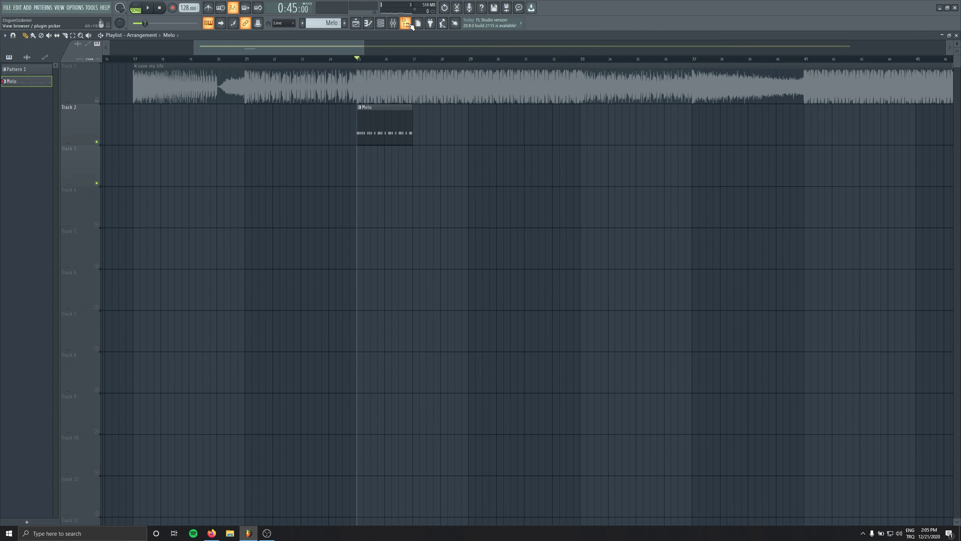
Place the Morten E kick sample on Track 3 at bar 25, check its sample settings and play it with the melody.
{"action": "left_click", "coordinate": [406, 23]}
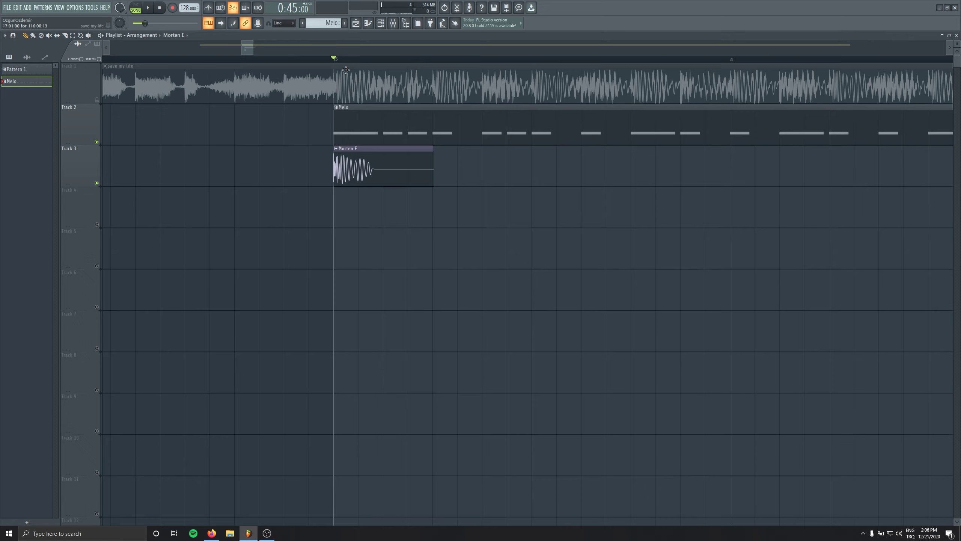
{"action": "double_click", "coordinate": [356, 163]}
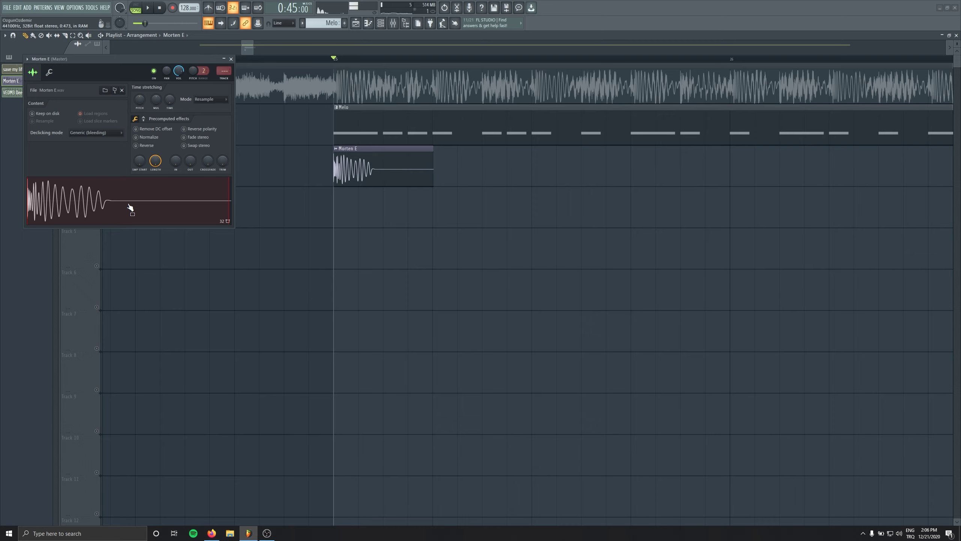
{"action": "left_click", "coordinate": [231, 59]}
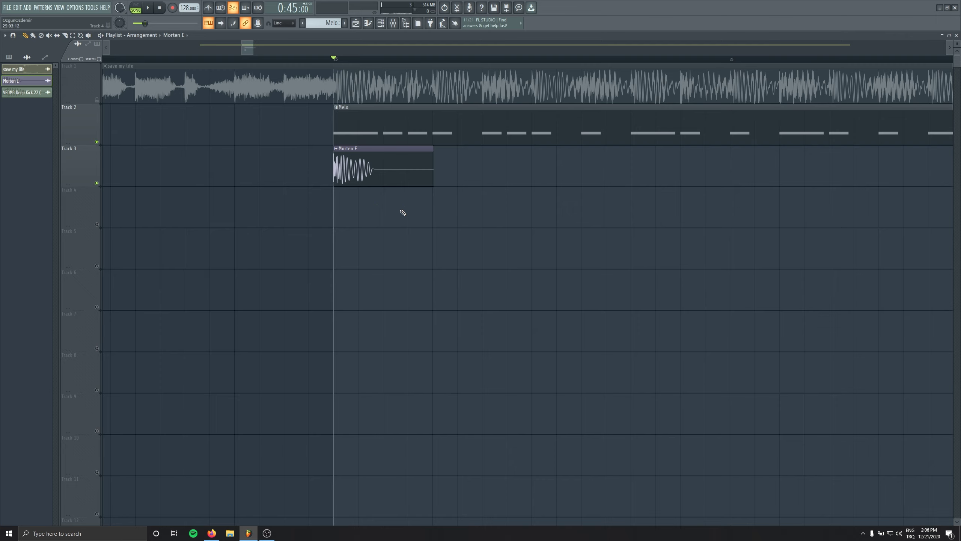
{"action": "key", "text": "space"}
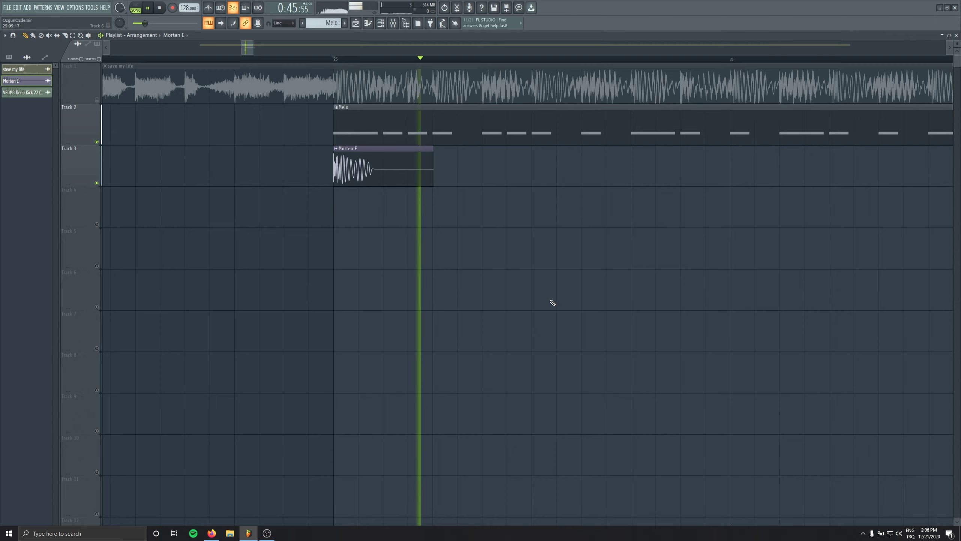
{"action": "key", "text": "space"}
Repeat the Morten E kick on every beat of bars 25 and 26 on Track 3 and play it back.
{"action": "left_click", "coordinate": [462, 179]}
{"action": "left_click_drag", "start_coordinate": [496, 174], "coordinate": [365, 166]}
{"action": "left_click_drag", "start_coordinate": [388, 165], "coordinate": [589, 166]}
{"action": "left_click_drag", "start_coordinate": [680, 167], "coordinate": [373, 166]}
{"action": "key", "text": "ctrl+b"}
{"action": "key", "text": "space"}
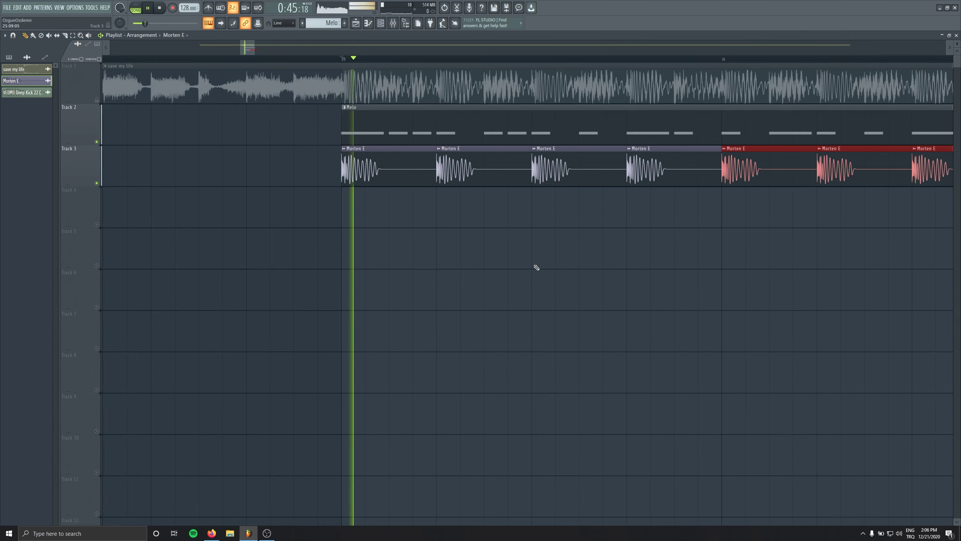
{"action": "scroll", "coordinate": [477, 236], "scroll_direction": "down", "scroll_amount": 3}
{"action": "left_click_drag", "start_coordinate": [639, 146], "coordinate": [259, 185]}
{"action": "key", "text": "space"}
{"action": "left_click", "coordinate": [427, 188]}
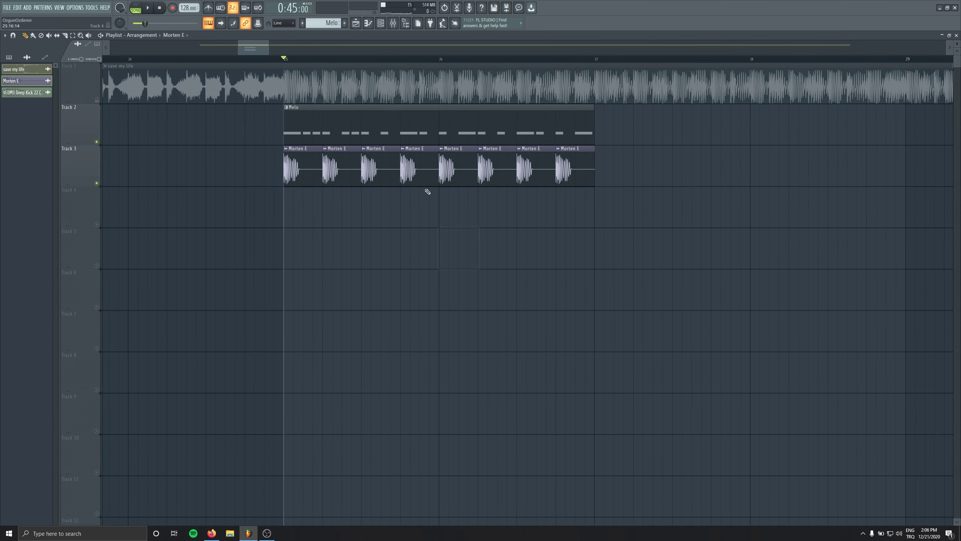
Duplicate the Melo and kick clips into bars 27 and 28 directly after the originals, play them back and return to the Playlist.
{"action": "key", "text": "space"}
{"action": "left_click_drag", "start_coordinate": [618, 184], "coordinate": [281, 105]}
{"action": "key", "text": "ctrl+b"}
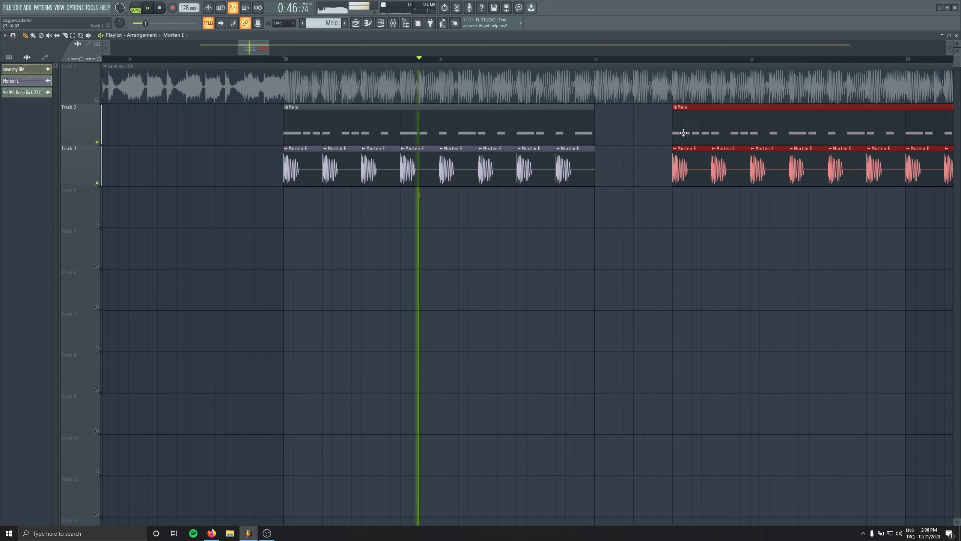
{"action": "left_click", "coordinate": [676, 220]}
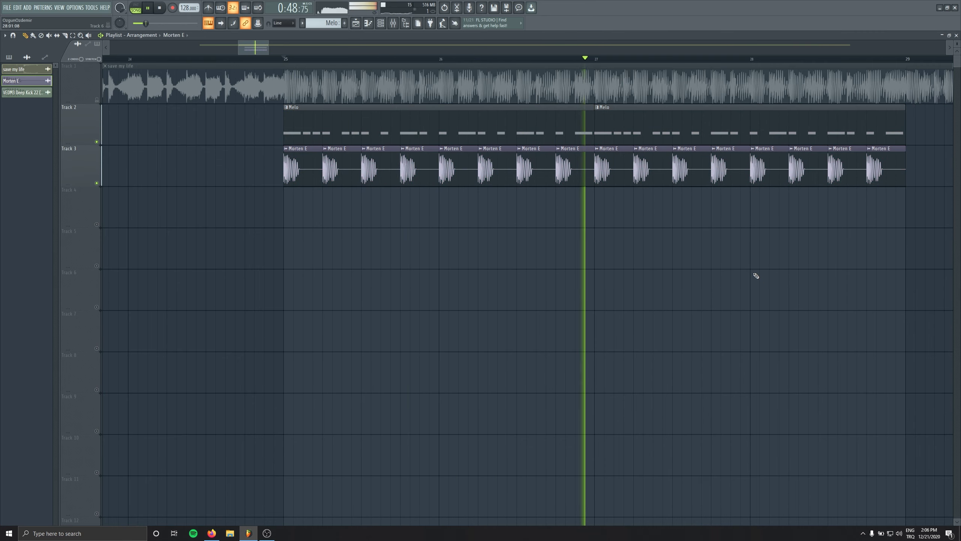
{"action": "key", "text": "space"}
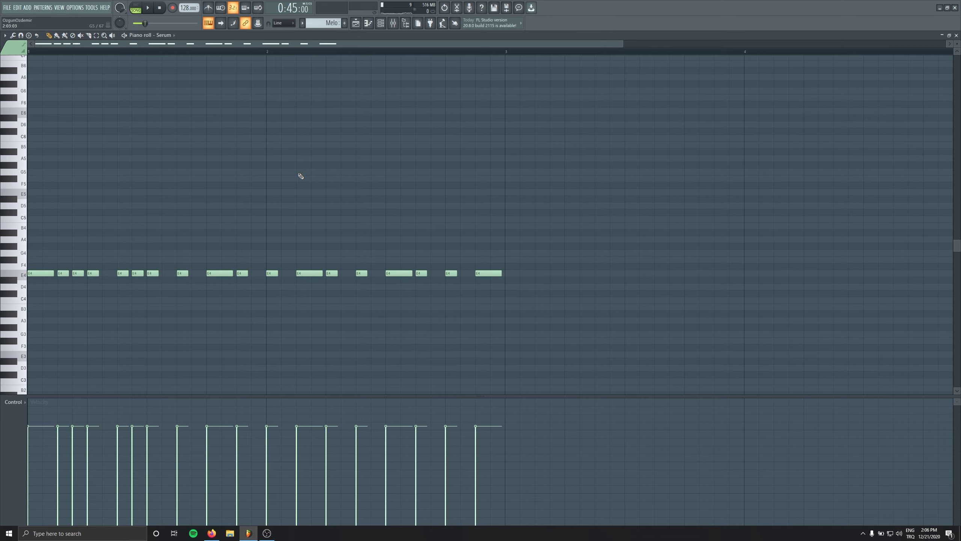
{"action": "key", "text": "F7"}
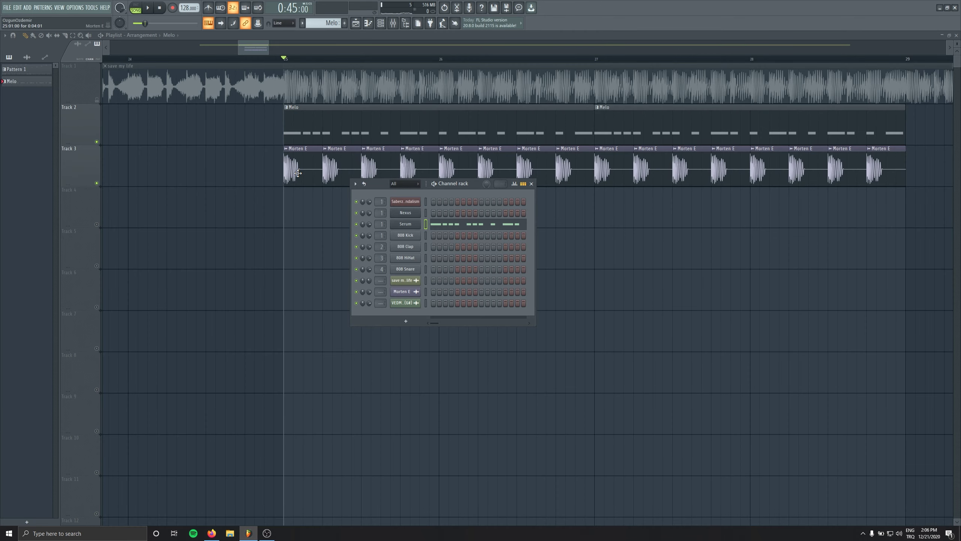
Open Serum's mixer insert, add CamelCrusher ahead of FabFilter Pro-Q 3, lower the insert's fader slightly and play the arrangement.
{"action": "key", "text": "space"}
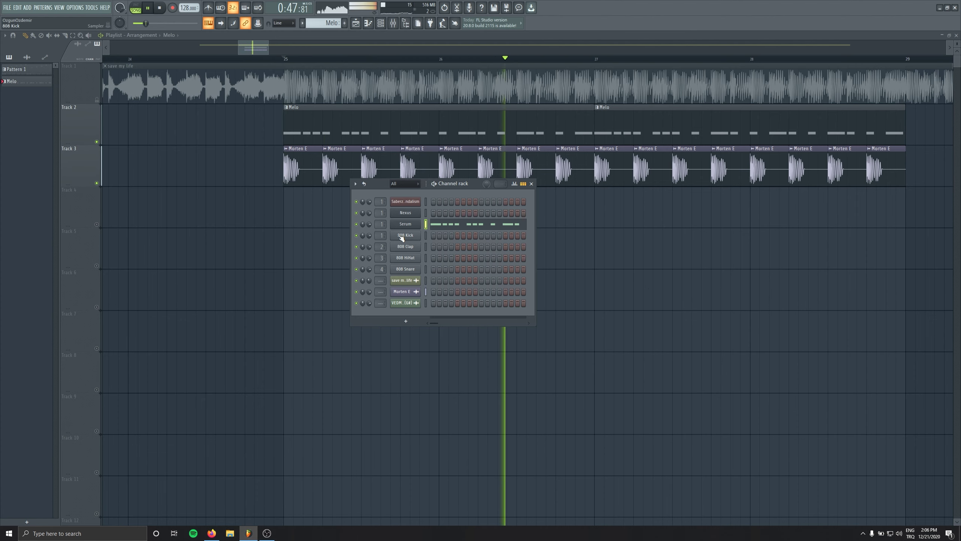
{"action": "double_click", "coordinate": [381, 224]}
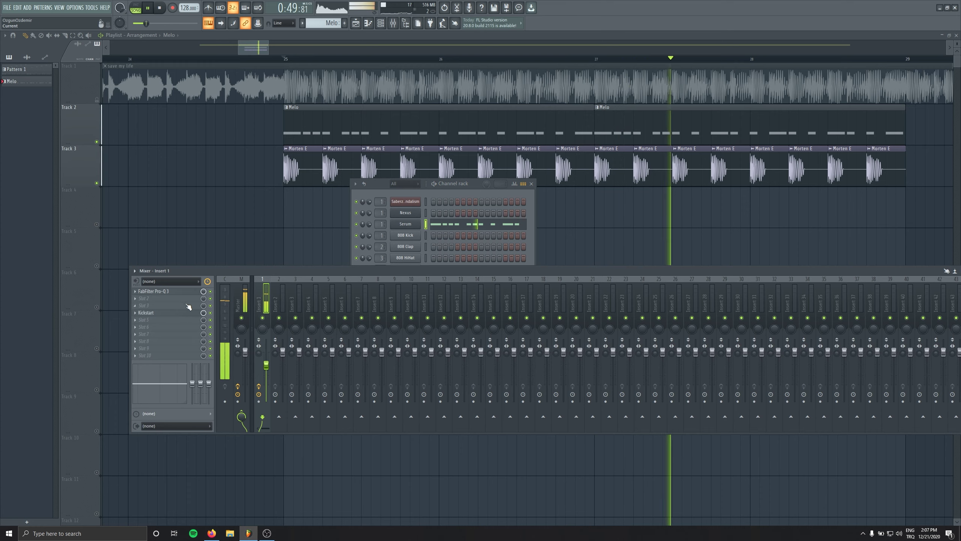
{"action": "key", "text": "space"}
{"action": "left_click", "coordinate": [183, 292]}
{"action": "left_click", "coordinate": [154, 290]}
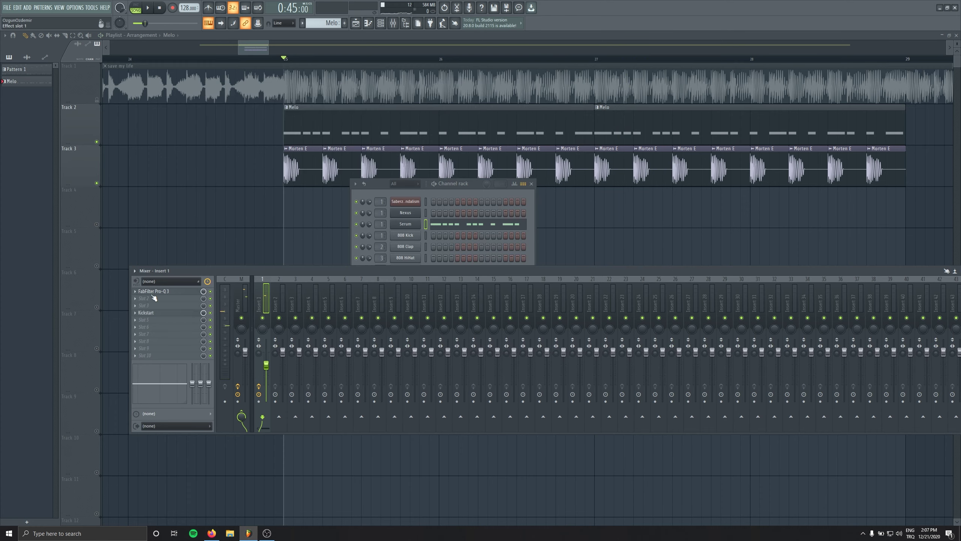
{"action": "left_click", "coordinate": [154, 299]}
{"action": "left_click", "coordinate": [240, 297]}
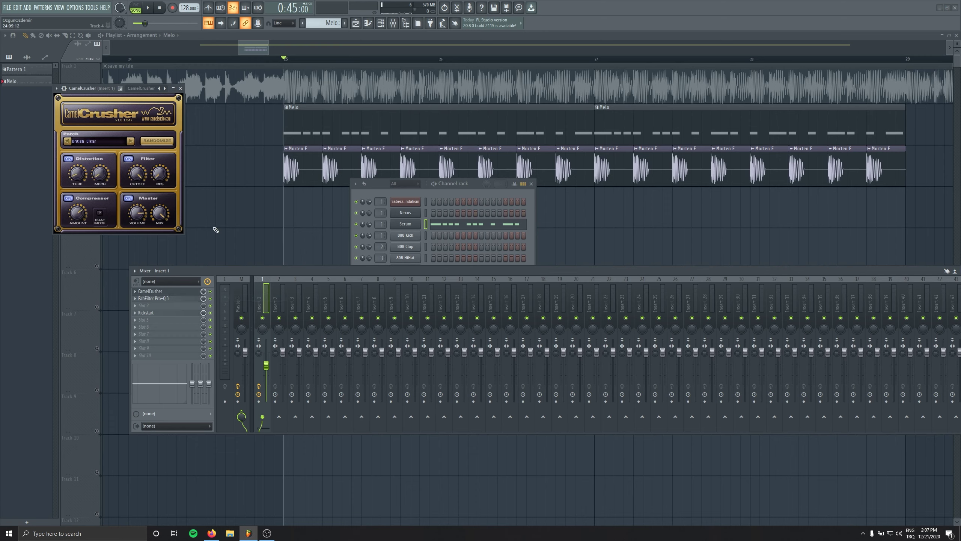
{"action": "key", "text": "space"}
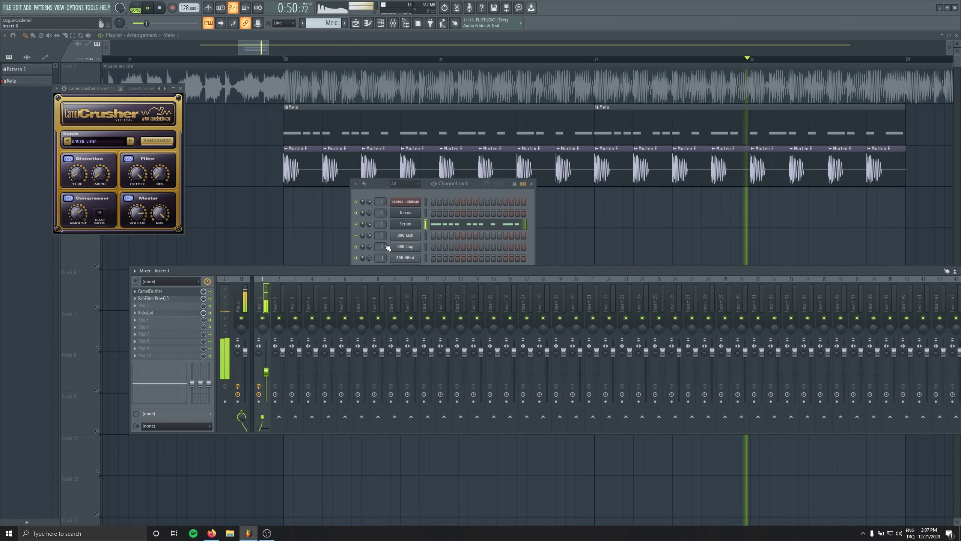
Close CamelCrusher and, in the Serum piano roll, raise the melody's accent notes to F#5, G5, A5, B5 and C6 and play them.
{"action": "left_click", "coordinate": [462, 226]}
{"action": "left_click", "coordinate": [181, 89]}
{"action": "key", "text": "space"}
{"action": "left_click", "coordinate": [224, 152]}
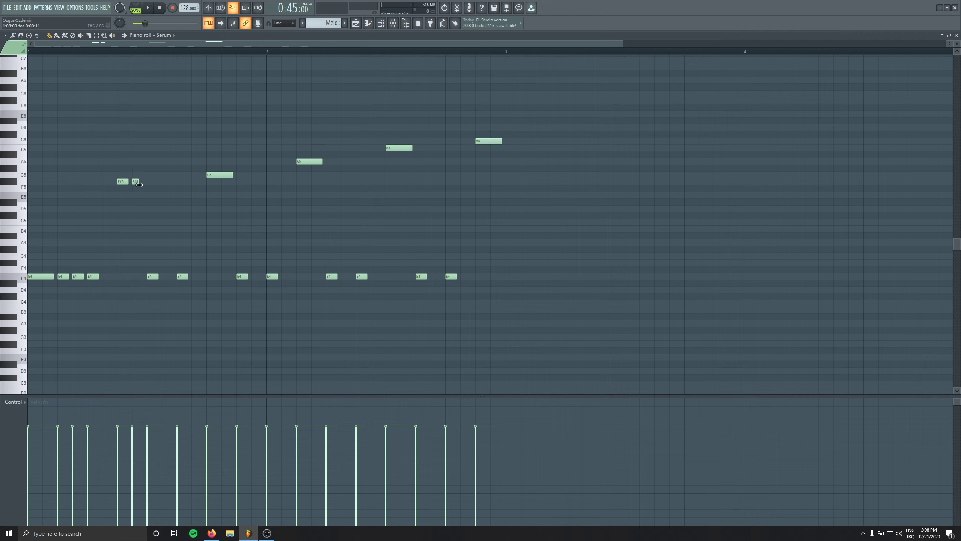
{"action": "key", "text": "space"}
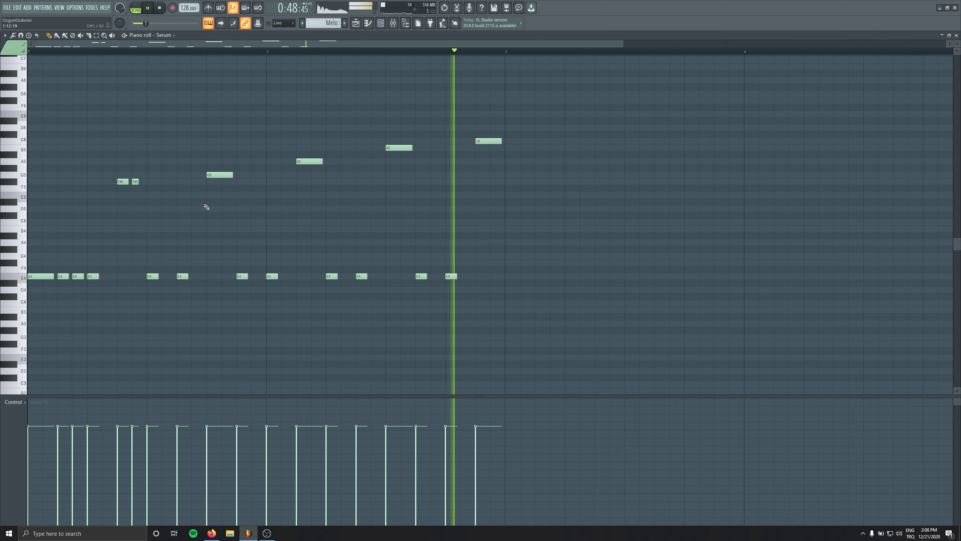
Lengthen the fourth and sixth E4 notes of bar 1 to match the opening note, playing the melody.
{"action": "left_click_drag", "start_coordinate": [98, 276], "coordinate": [113, 276]}
{"action": "key", "text": "space"}
{"action": "key", "text": "space"}
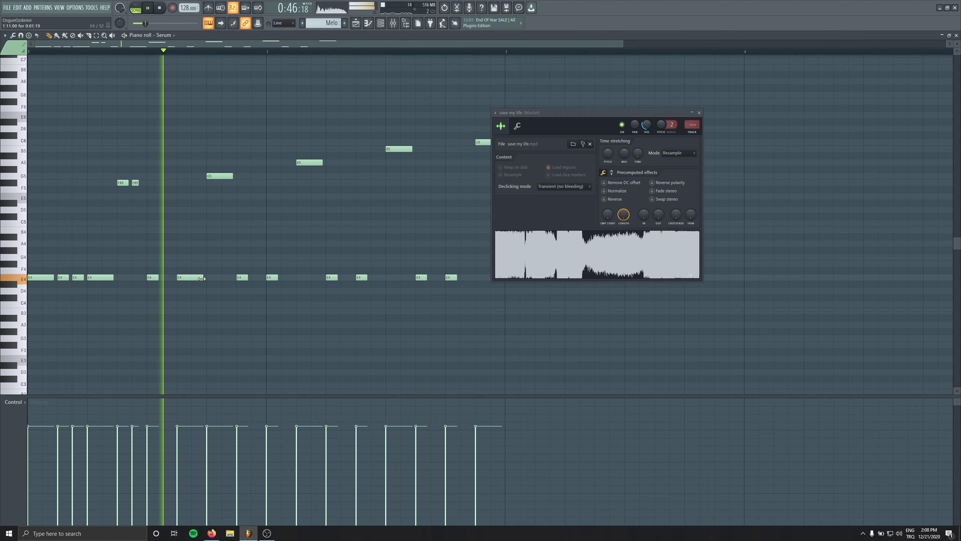
Turn the "save my life" channel volume down to 0% and replay the melody from the start position.
{"action": "key", "text": "space"}
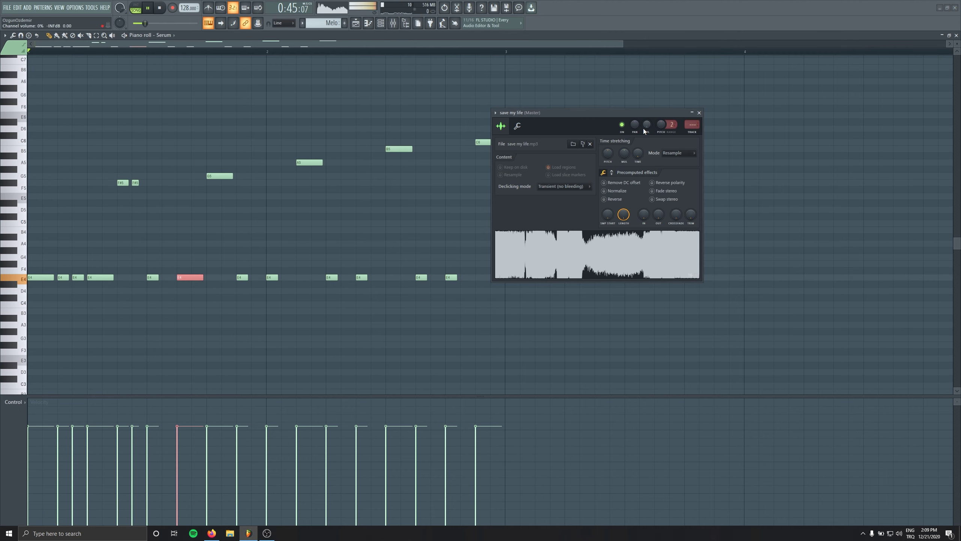
{"action": "key", "text": "space"}
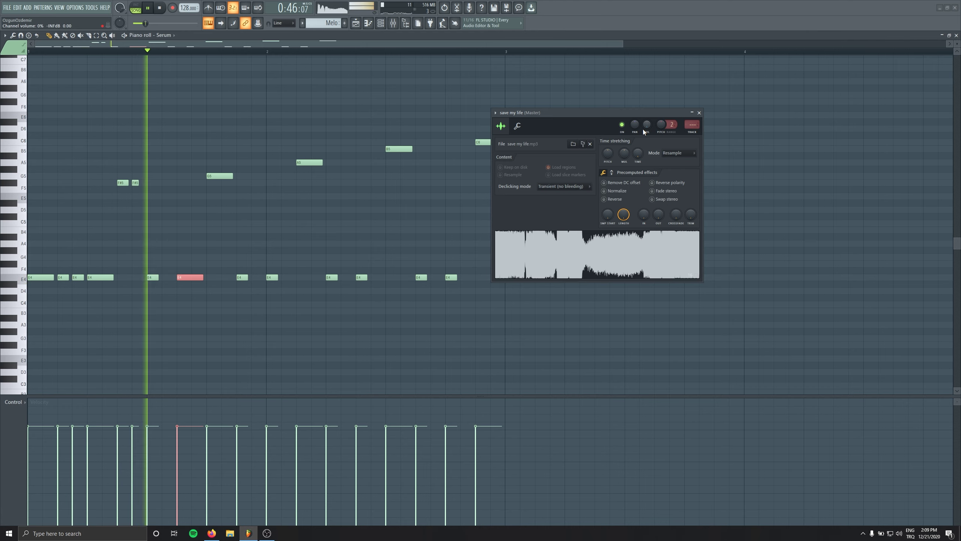
{"action": "key", "text": "space"}
{"action": "key", "text": "space"}
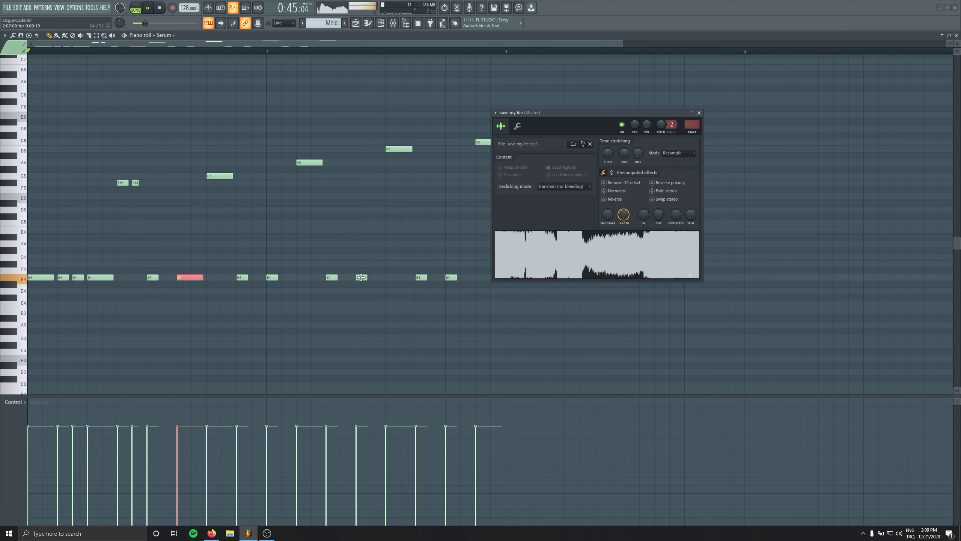
Lengthen the third E4 note of bar 2 to match the opening note, play it back and return to the Playlist.
{"action": "mouse_move", "coordinate": [337, 278]}
{"action": "left_mouse_down"}
{"action": "mouse_move", "coordinate": [380, 278]}
{"action": "mouse_move", "coordinate": [335, 278]}
{"action": "left_mouse_up"}
{"action": "key", "text": "space"}
{"action": "key", "text": "space"}
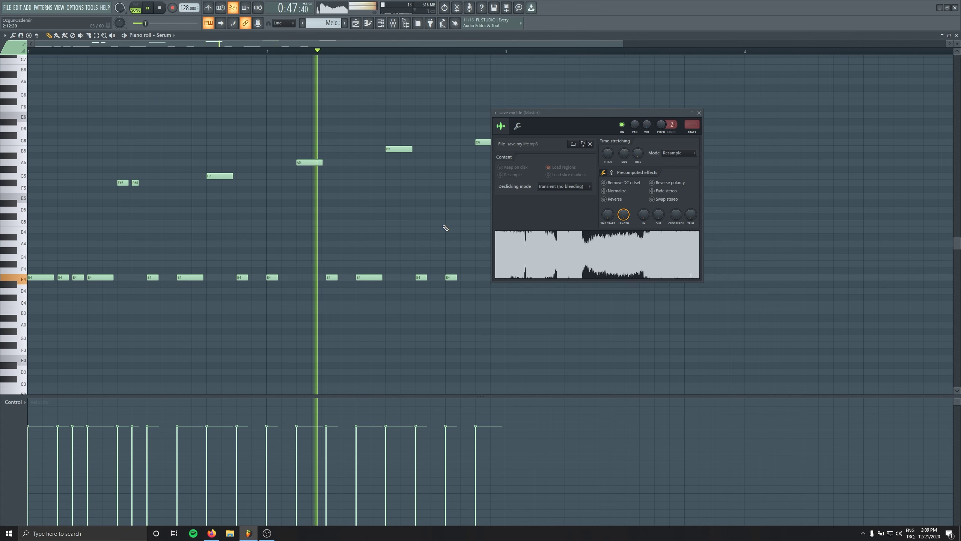
{"action": "key", "text": "space"}
{"action": "key", "text": "Escape"}
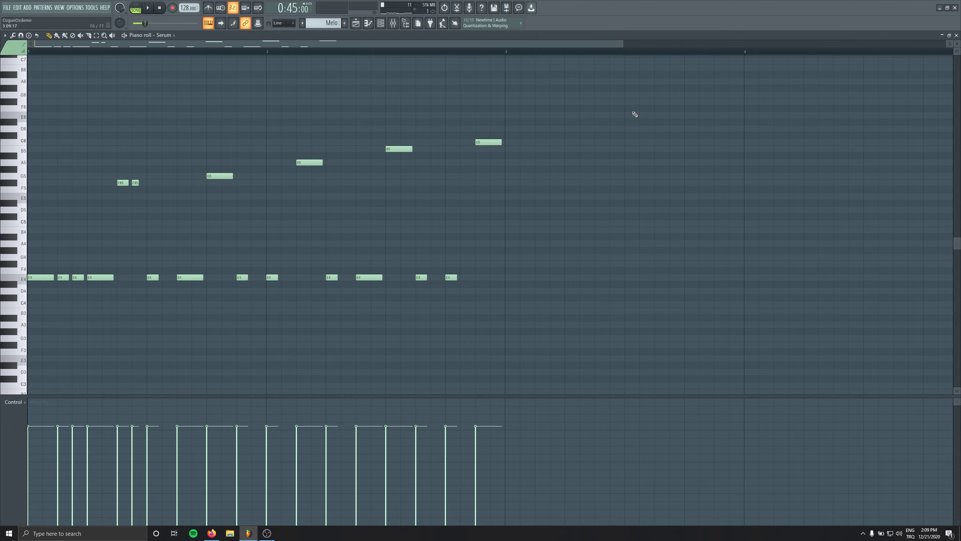
{"action": "key", "text": "Escape"}
{"action": "double_click", "coordinate": [396, 133]}
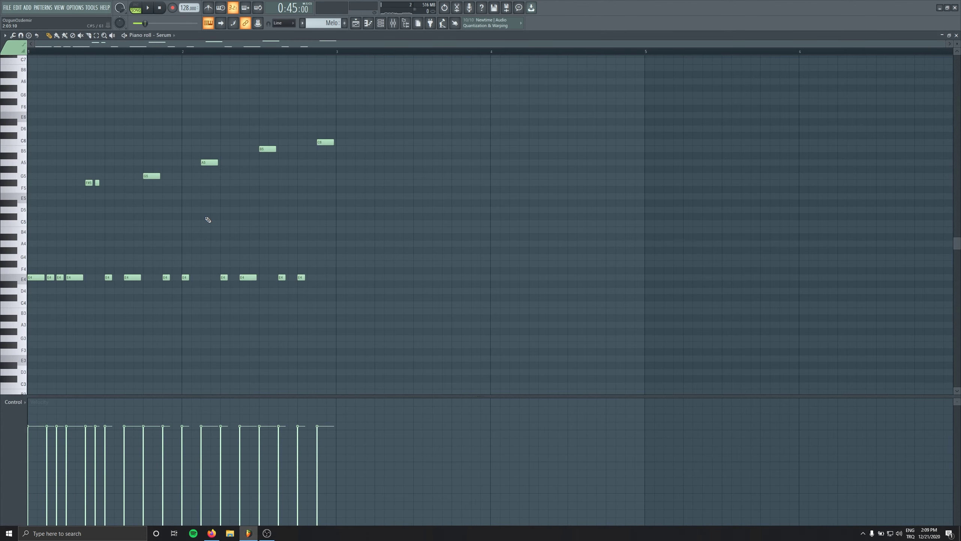
{"action": "key", "text": "Escape"}
{"action": "key", "text": "Escape"}
Mute Track 1, copy the Melo clips into bars 21 to 24 on Track 2 and play from bar 21.
{"action": "scroll", "coordinate": [261, 191], "scroll_direction": "down", "scroll_amount": 3}
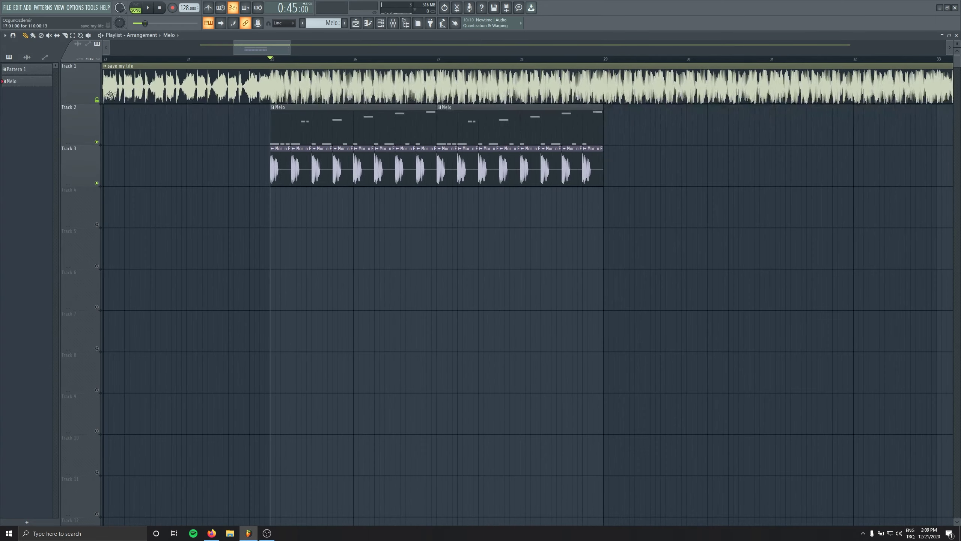
{"action": "left_click", "coordinate": [97, 101]}
{"action": "scroll", "coordinate": [251, 208], "scroll_direction": "left", "scroll_amount": 3}
{"action": "scroll", "coordinate": [252, 209], "scroll_direction": "down", "scroll_amount": 3}
{"action": "left_click_drag", "start_coordinate": [299, 121], "coordinate": [388, 126]}
{"action": "left_click", "coordinate": [220, 60]}
{"action": "left_click_drag", "start_coordinate": [485, 288], "coordinate": [609, 304]}
{"action": "key", "text": "space"}
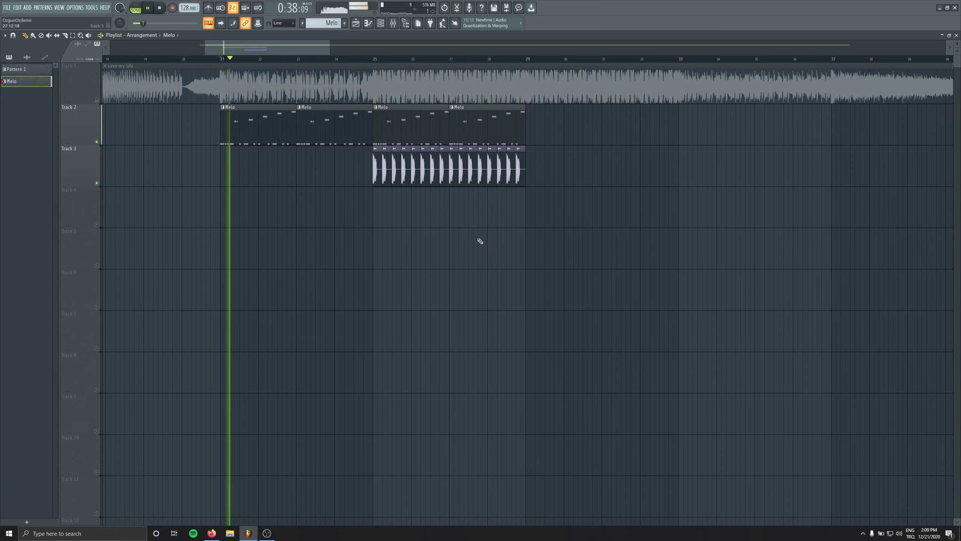
Stop playback and create an automation clip for the mix level of Kickstart on mixer Insert 1.
{"action": "key", "text": "F9"}
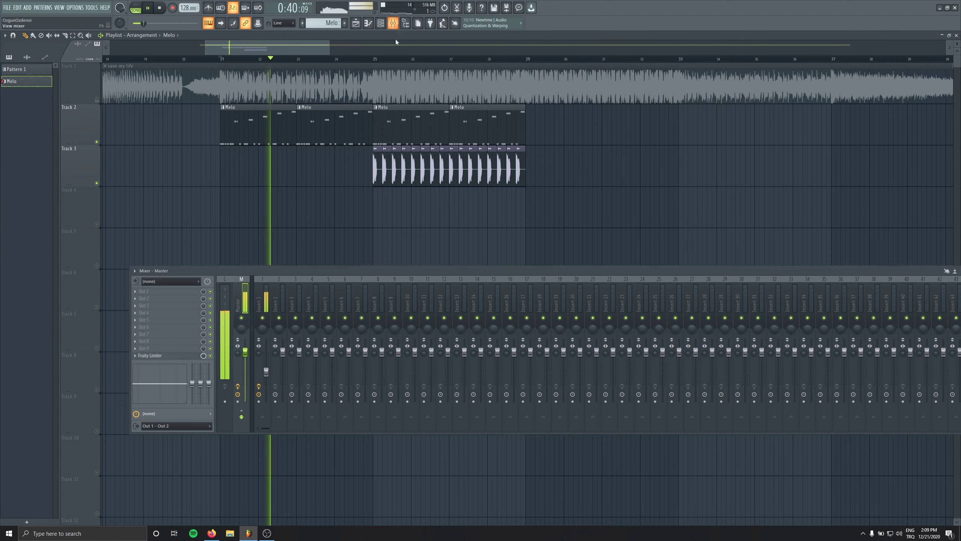
{"action": "key", "text": "space"}
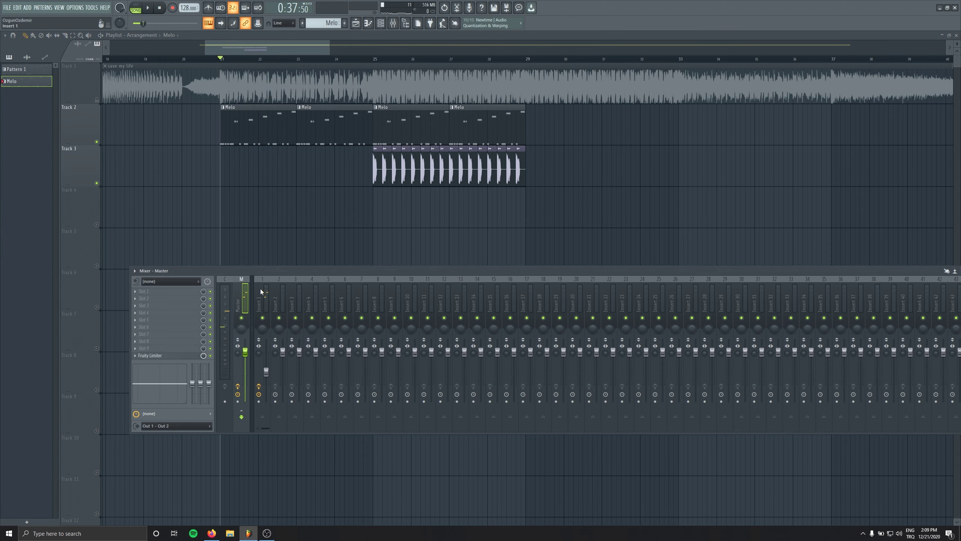
{"action": "left_click", "coordinate": [261, 292]}
{"action": "right_click", "coordinate": [203, 315]}
{"action": "left_click", "coordinate": [232, 365]}
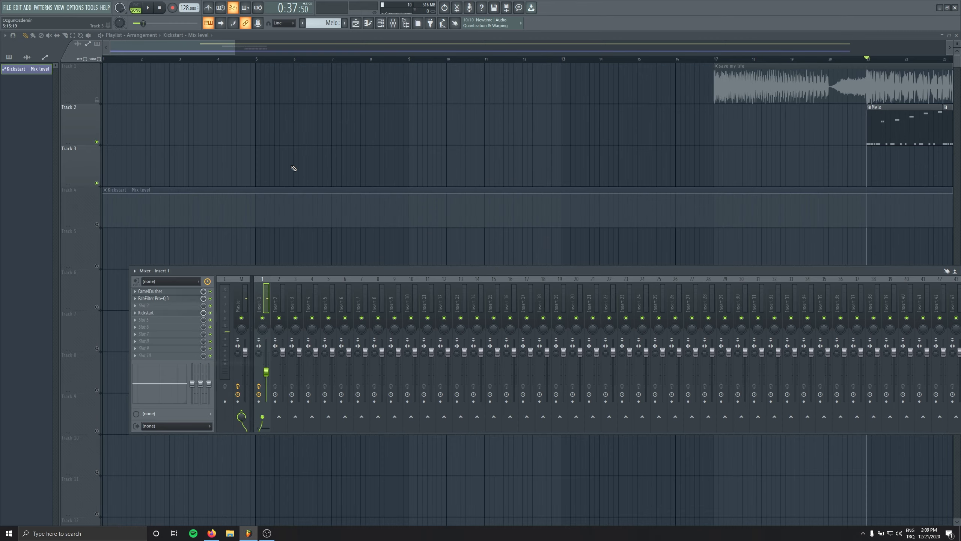
Close the mixer, unmute Track 4 with the Kickstart automation and move that track above the kick track.
{"action": "key", "text": "F9"}
{"action": "left_click", "coordinate": [98, 225]}
{"action": "scroll", "coordinate": [294, 274], "scroll_direction": "down", "scroll_amount": 4}
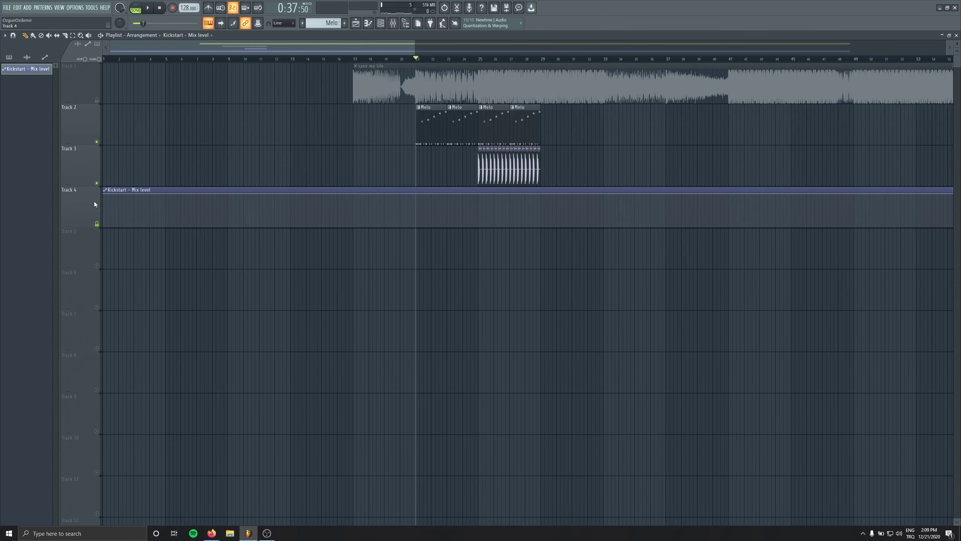
{"action": "scroll", "coordinate": [94, 204], "scroll_direction": "up", "scroll_amount": 1}
Shape the Kickstart mix level automation to stay at minimum until bar 25 and jump to full there, playing it from bar 21.
{"action": "left_click_drag", "start_coordinate": [105, 152], "coordinate": [111, 229]}
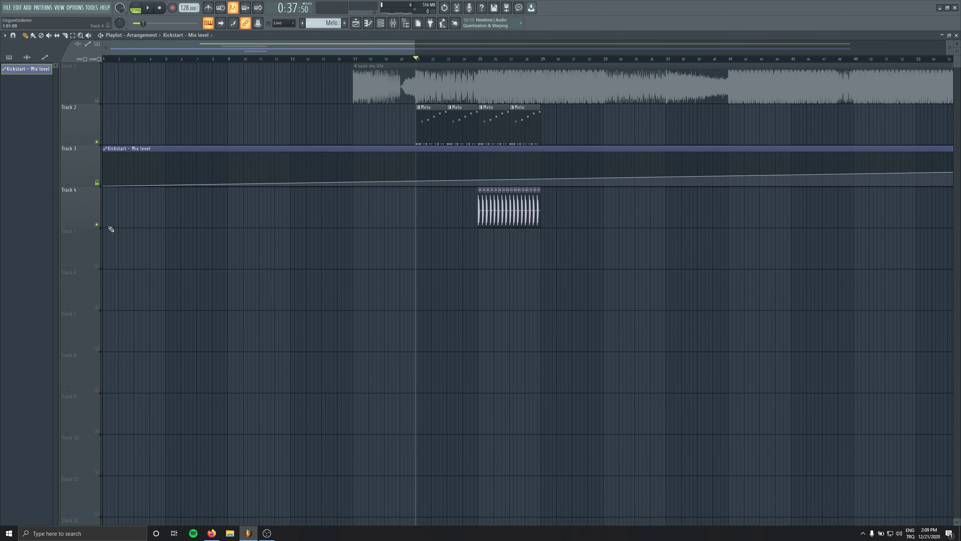
{"action": "scroll", "coordinate": [491, 190], "scroll_direction": "up", "scroll_amount": 3}
{"action": "right_click", "coordinate": [427, 180]}
{"action": "right_click", "coordinate": [427, 181]}
{"action": "key", "text": "space"}
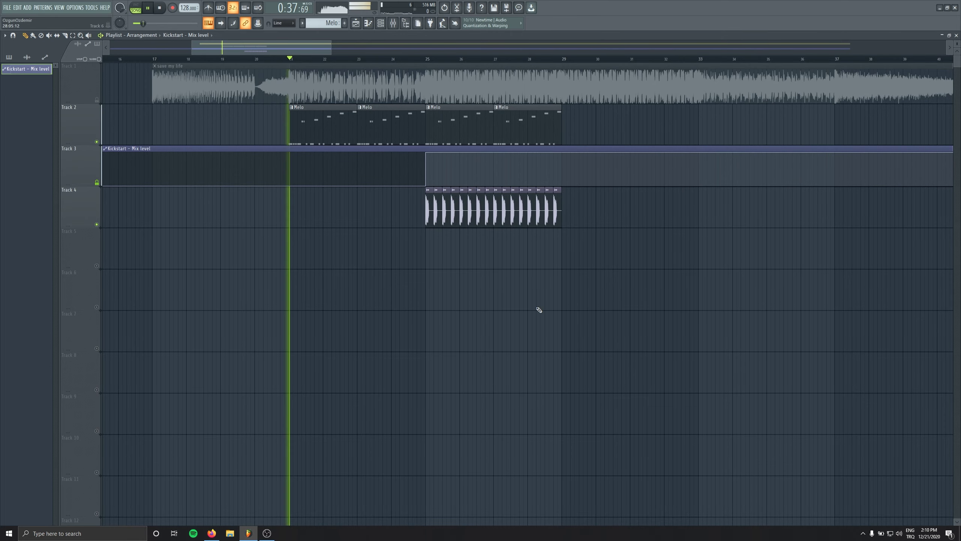
{"action": "key", "text": "space"}
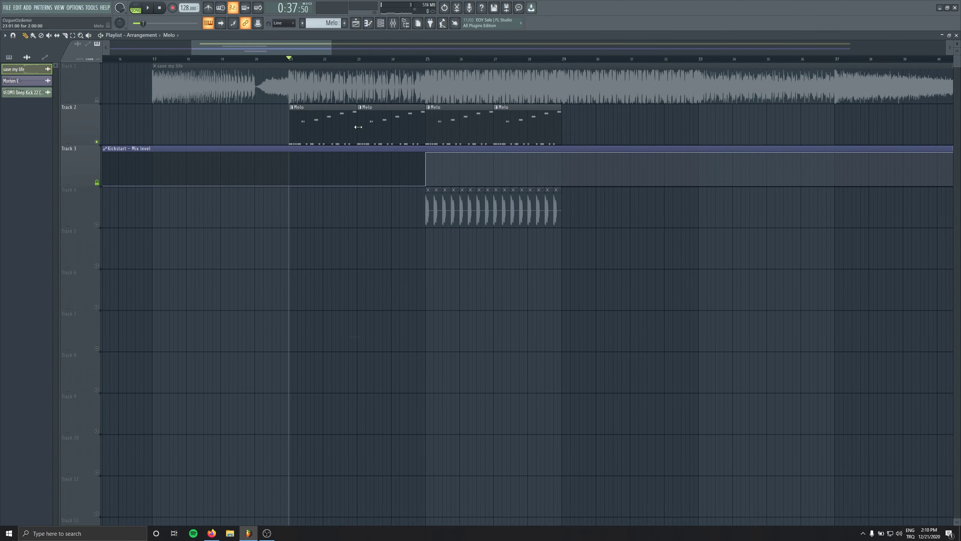
Mute the kick track, open the Serum piano roll, shorten the second and third E4 notes and play them.
{"action": "key", "text": "F7"}
{"action": "left_click_drag", "start_coordinate": [65, 267], "coordinate": [47, 289]}
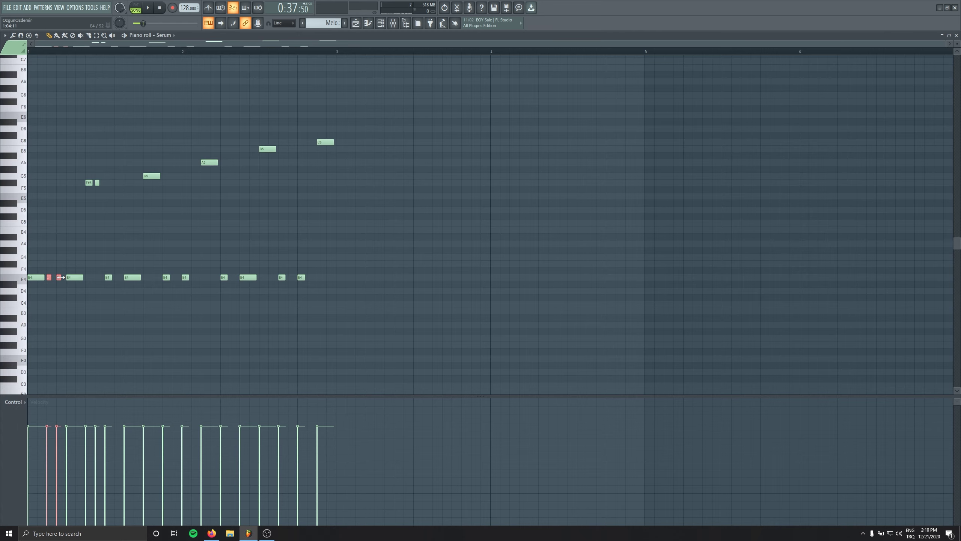
{"action": "key", "text": "space"}
{"action": "key", "text": "space"}
Shorten the third E4 note of bar 1 further and play the melody.
{"action": "right_click", "coordinate": [151, 303], "text": "ctrl"}
{"action": "left_click", "coordinate": [158, 331]}
{"action": "right_click", "coordinate": [152, 330]}
{"action": "left_click_drag", "start_coordinate": [127, 281], "coordinate": [128, 288]}
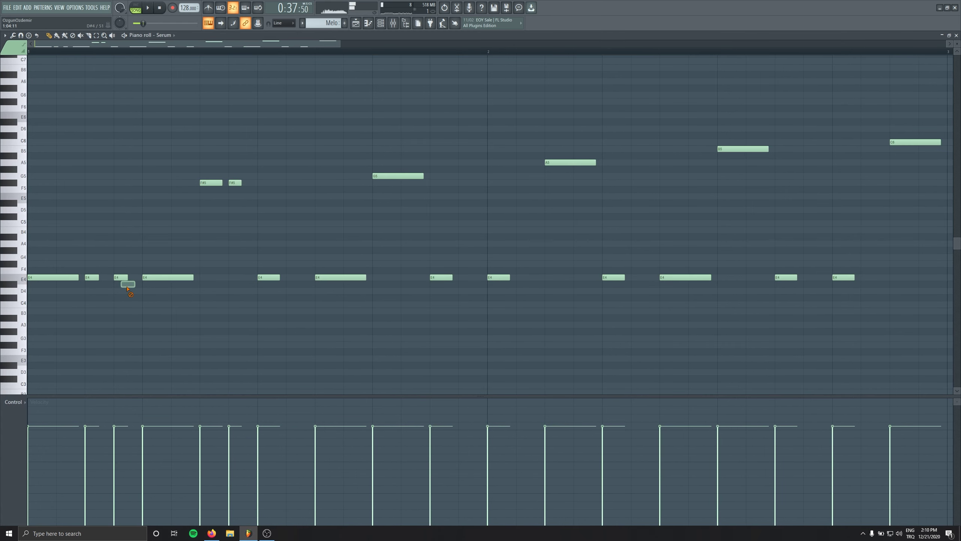
{"action": "key", "text": "space"}
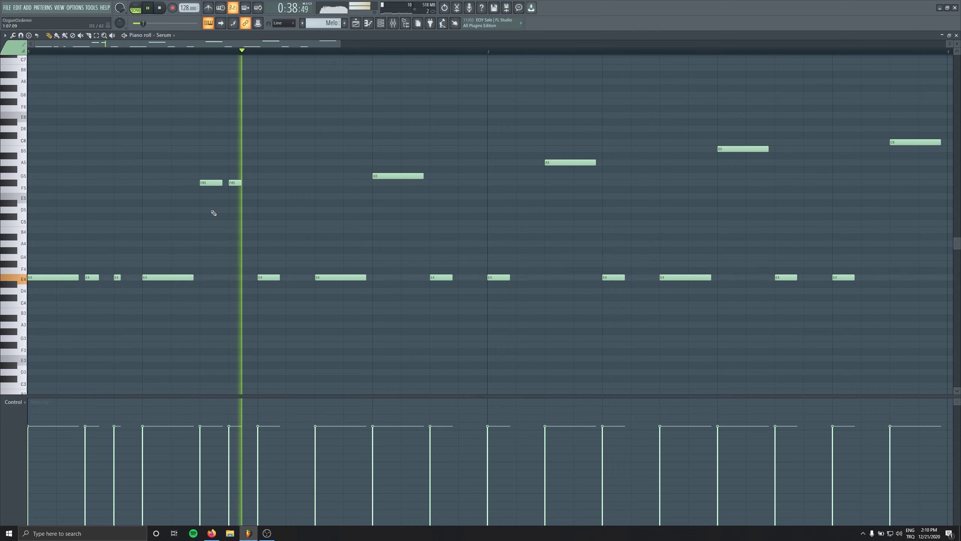
Shorten the second F#5 note and set the long E4 note at 2:07:00 to a length of 0:01:12.
{"action": "key", "text": "space"}
{"action": "key", "text": "space"}
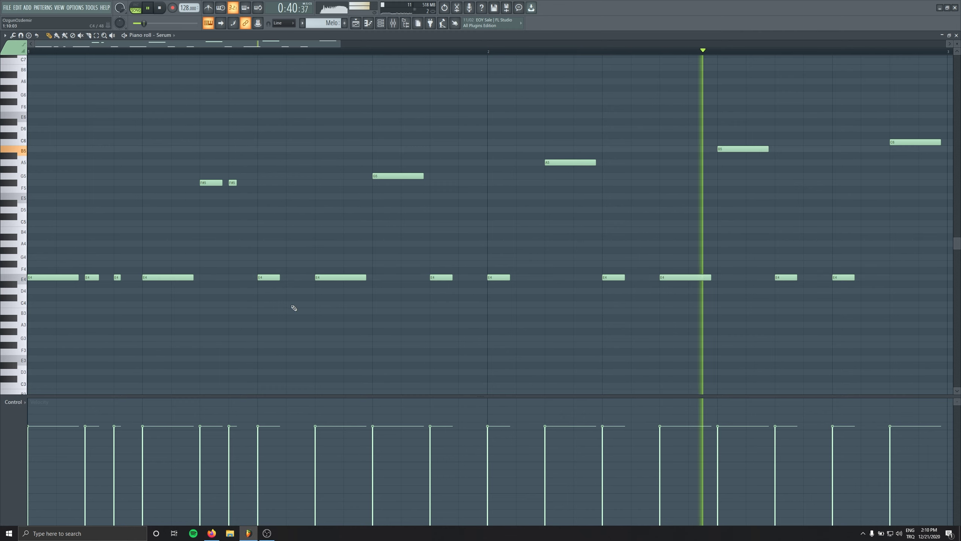
{"action": "left_click_drag", "start_coordinate": [710, 278], "coordinate": [701, 278]}
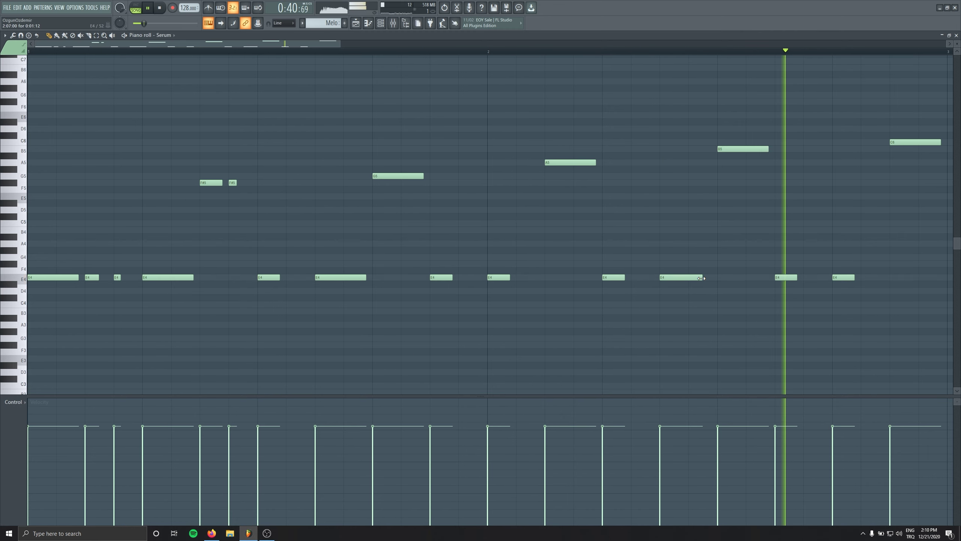
Set the first F#5 note's length to 0:00:13 and replay the start of the melody.
{"action": "scroll", "coordinate": [519, 295], "scroll_direction": "down", "scroll_amount": 2}
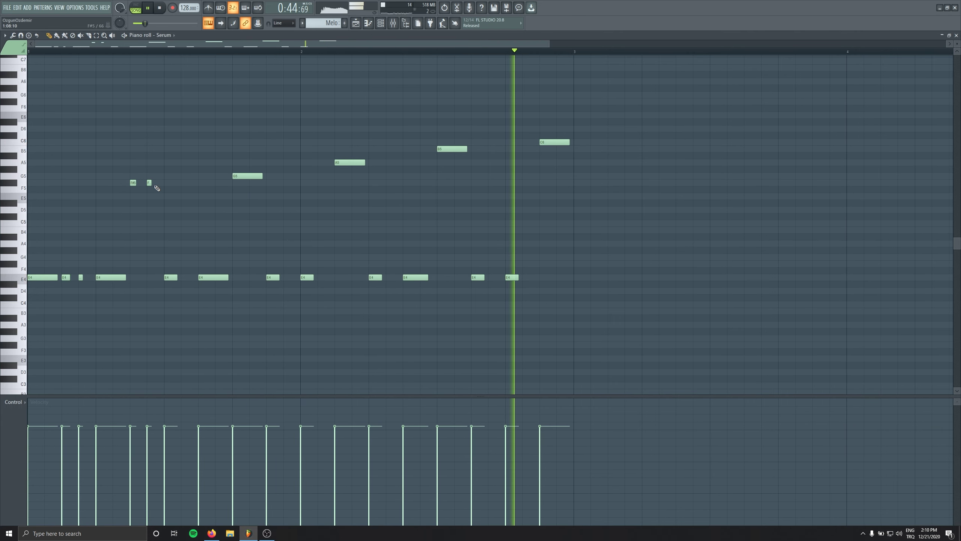
{"action": "key", "text": "space"}
{"action": "key", "text": "space"}
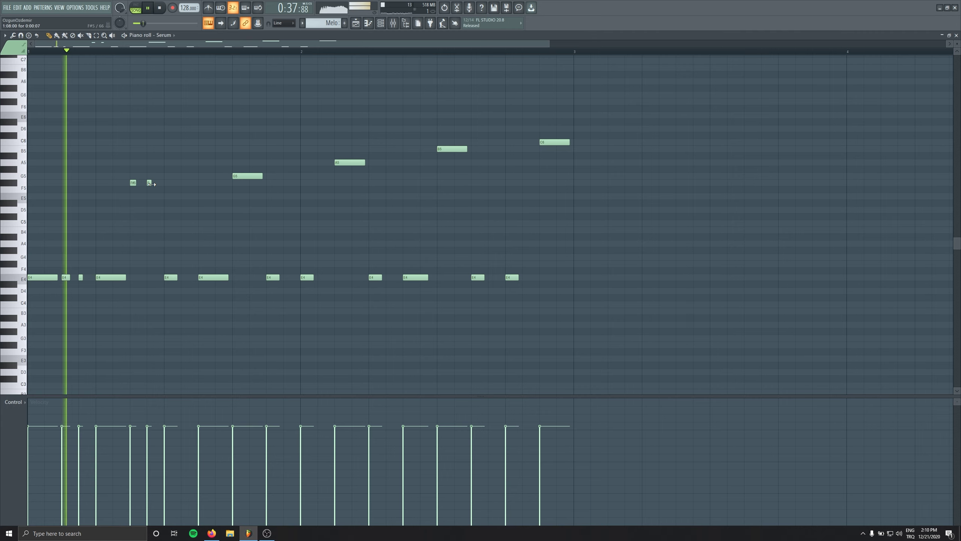
{"action": "key", "text": "space"}
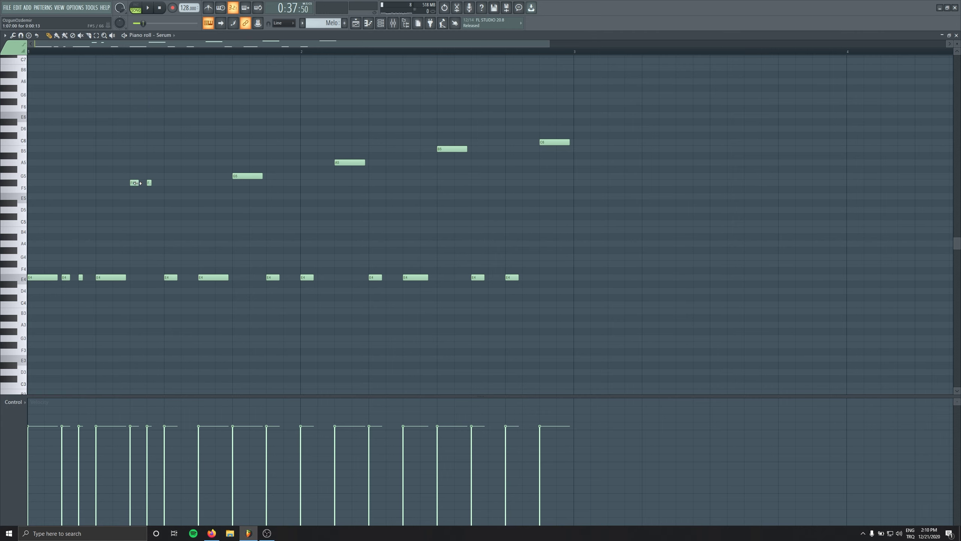
{"action": "key", "text": "space"}
{"action": "key", "text": "space"}
Try lengthening the opening E4 note up to the next E4 while playing the melody, and undo the resize.
{"action": "key", "text": "space"}
{"action": "key", "text": "space"}
{"action": "key", "text": "ctrl+z"}
{"action": "key", "text": "space"}
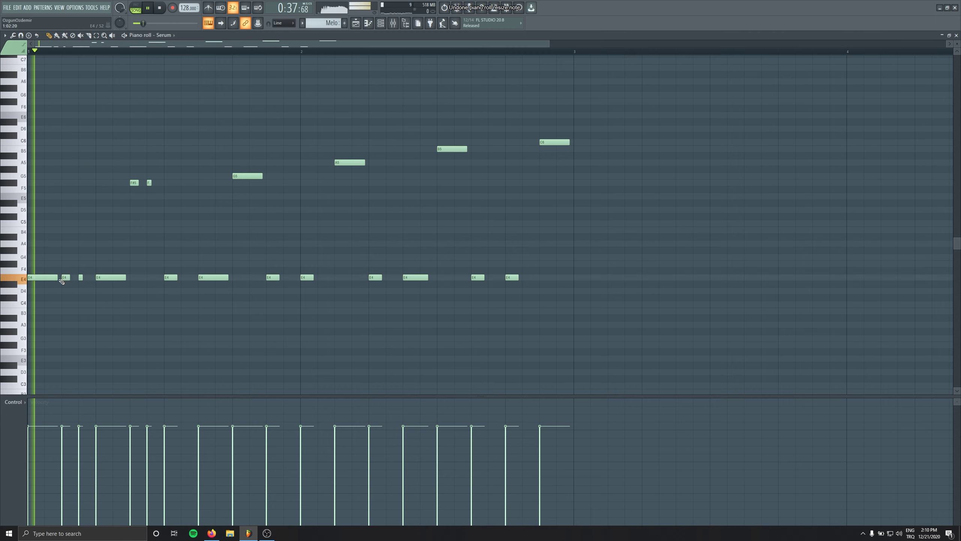
{"action": "key", "text": "space"}
{"action": "left_click_drag", "start_coordinate": [57, 277], "coordinate": [60, 277]}
{"action": "key", "text": "space"}
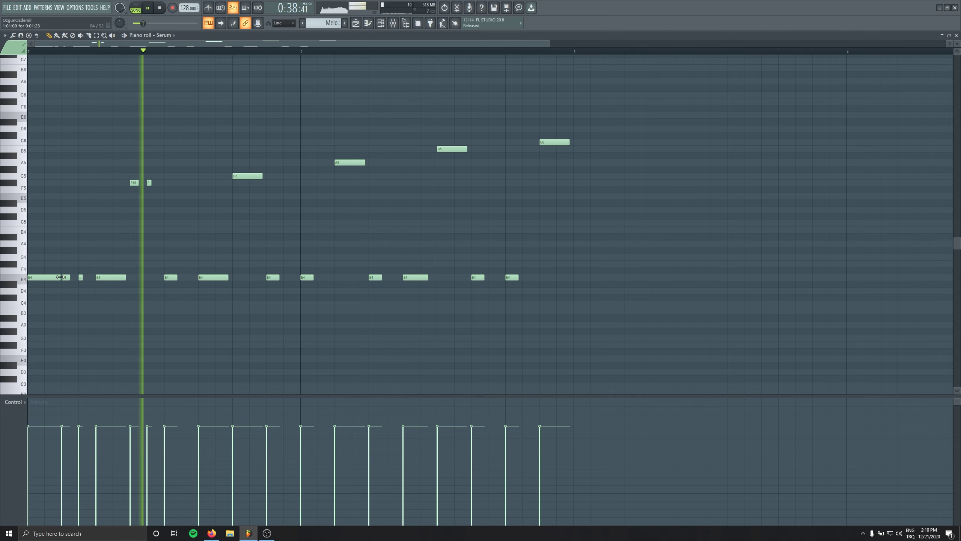
{"action": "key", "text": "ctrl+z"}
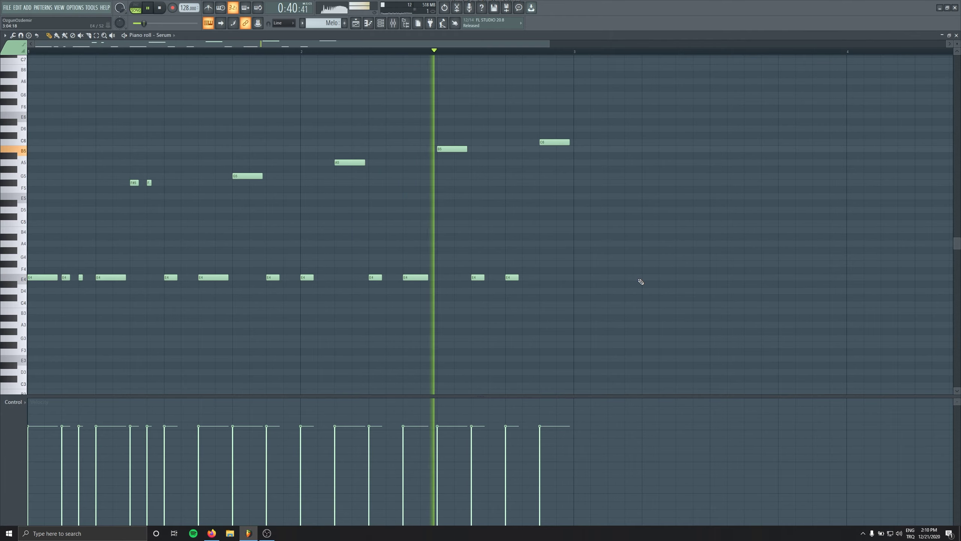
Return to the Playlist, stop playback and show the Channel rack.
{"action": "key", "text": "Escape"}
{"action": "key", "text": "space"}
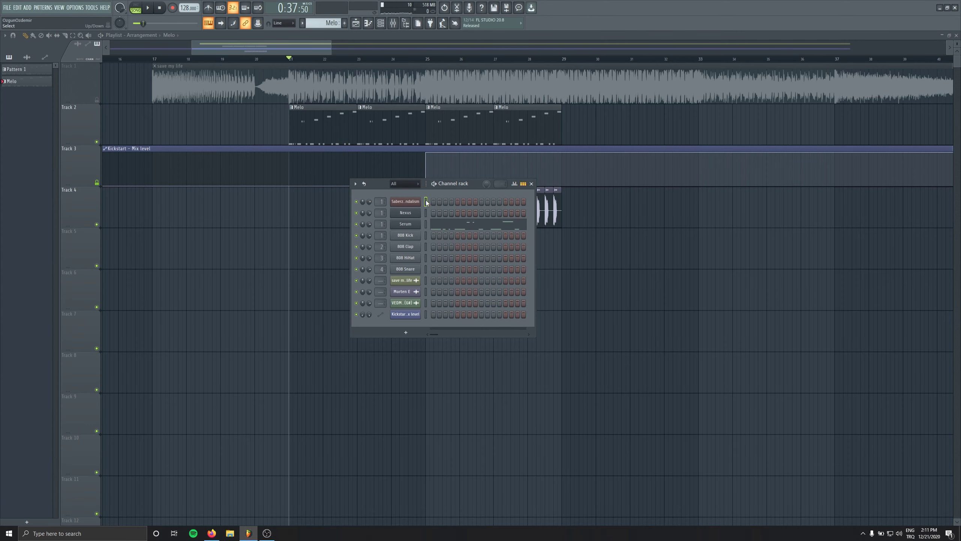
Check the Saberz Vandalism synth and turn off the reverb in Serum's effects.
{"action": "left_click", "coordinate": [416, 201]}
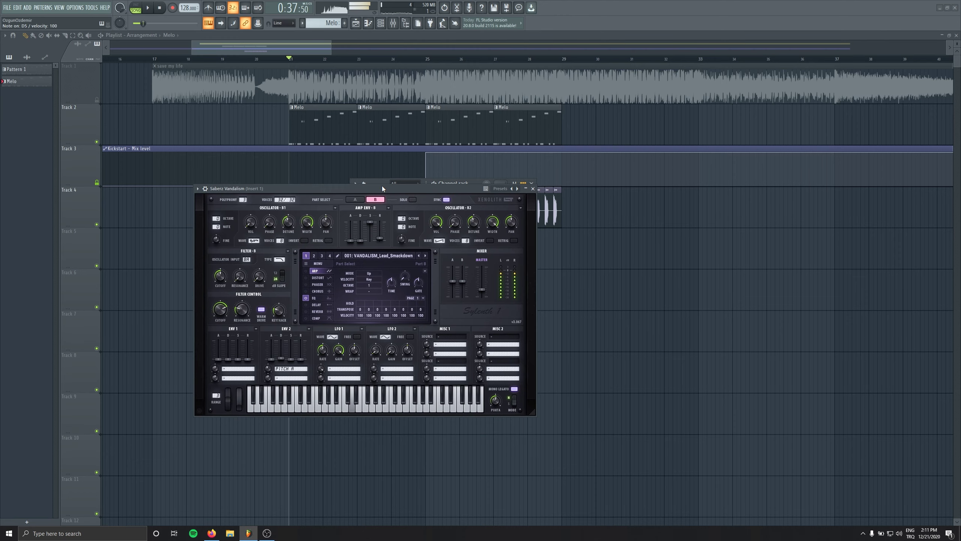
{"action": "left_click", "coordinate": [534, 188]}
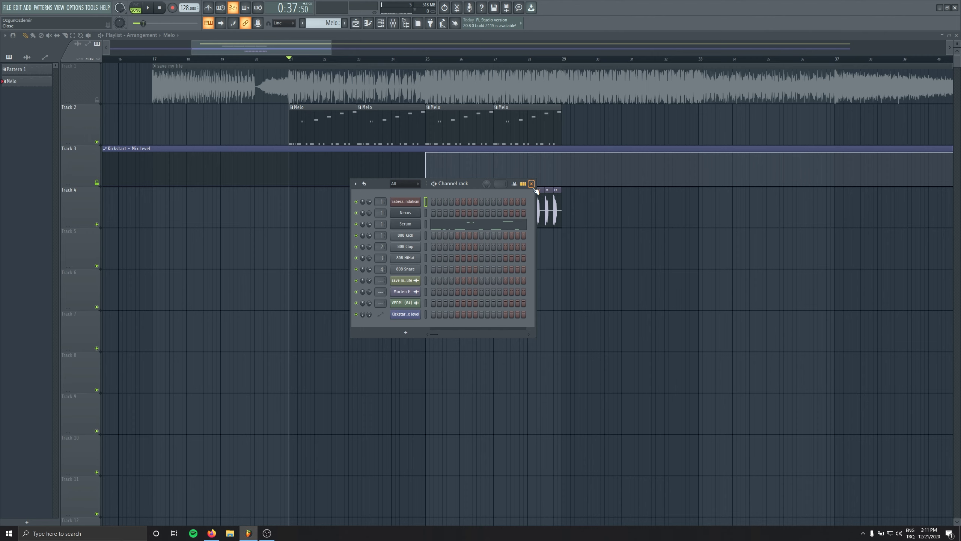
{"action": "left_click", "coordinate": [395, 227]}
{"action": "left_click_drag", "start_coordinate": [373, 162], "coordinate": [320, 165]}
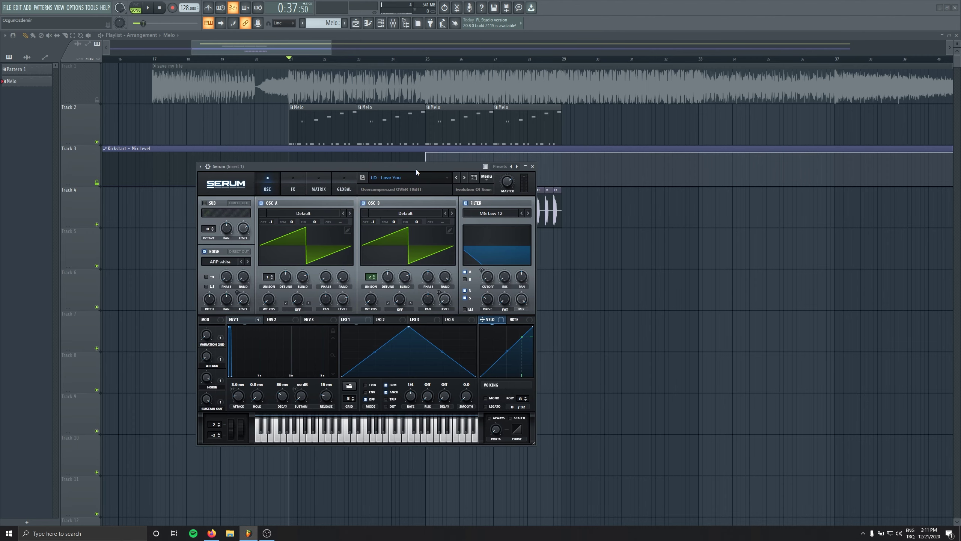
{"action": "left_click_drag", "start_coordinate": [416, 169], "coordinate": [486, 172]}
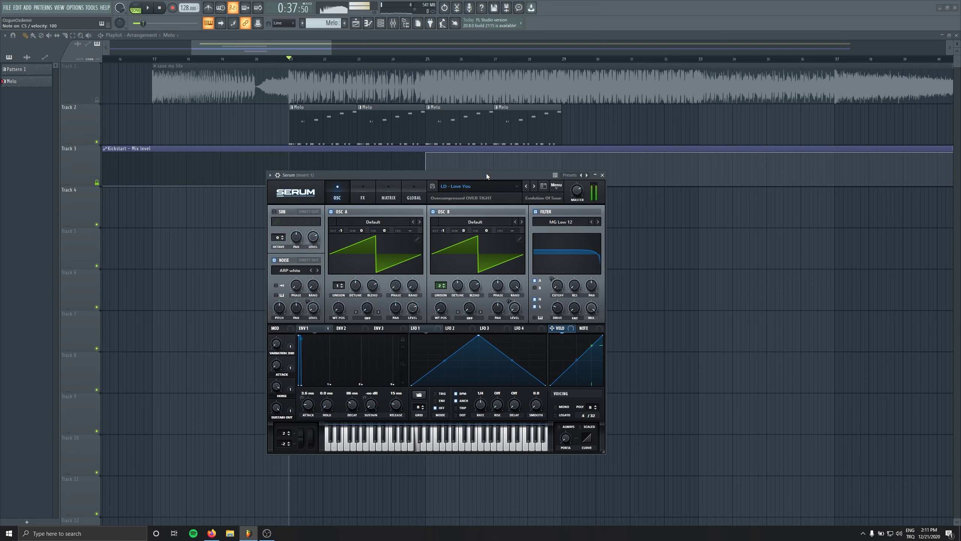
{"action": "left_click", "coordinate": [360, 200]}
{"action": "left_click", "coordinate": [278, 315]}
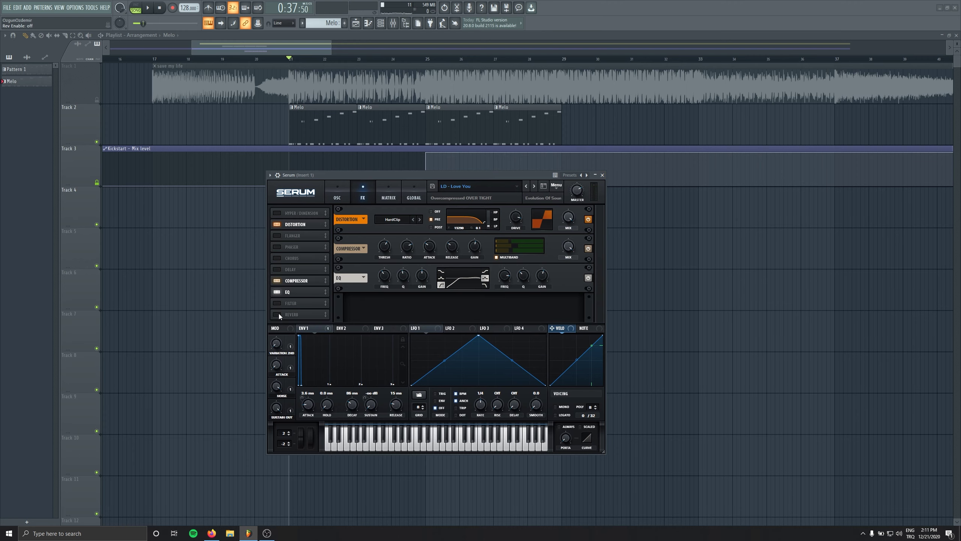
{"action": "left_click", "coordinate": [602, 175]}
{"action": "left_click_drag", "start_coordinate": [389, 181], "coordinate": [376, 200]}
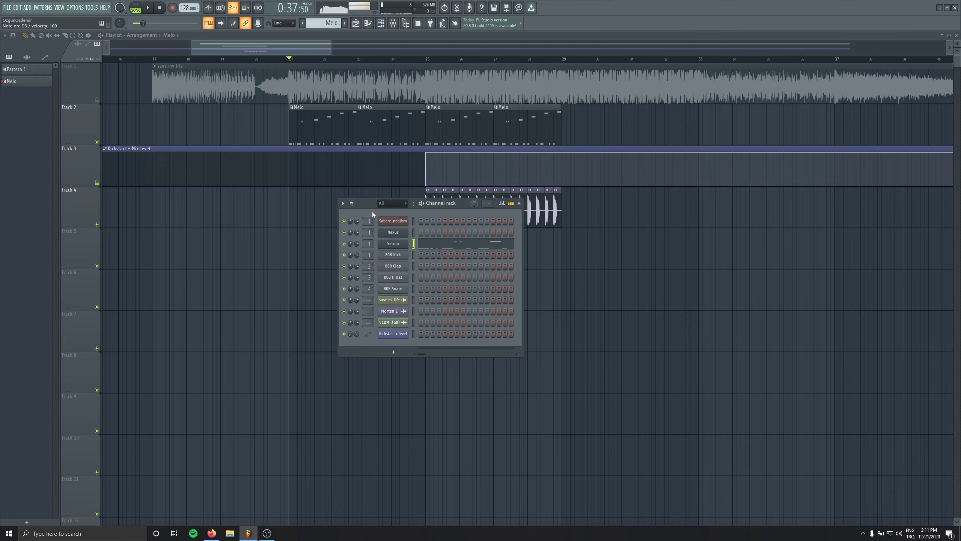
Copy the melody notes from the Serum channel and paste them into the Saberz Vandalism channel.
{"action": "left_click", "coordinate": [414, 232]}
{"action": "left_click", "coordinate": [413, 243]}
{"action": "key", "text": "ctrl+c"}
{"action": "left_click", "coordinate": [413, 222]}
{"action": "key", "text": "ctrl+v"}
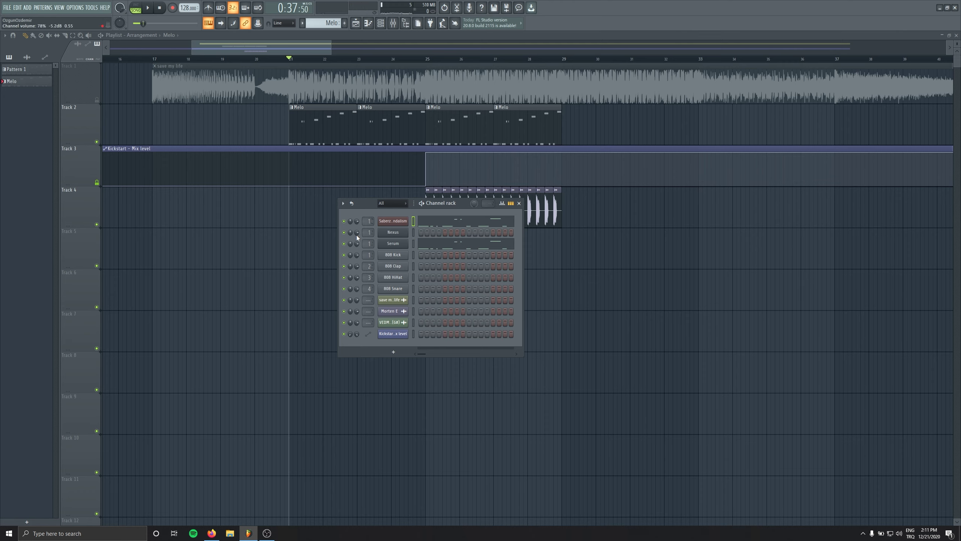
Transpose the Saberz Vandalism channel's melody down an octave in the piano roll while the drop plays.
{"action": "key", "text": "space"}
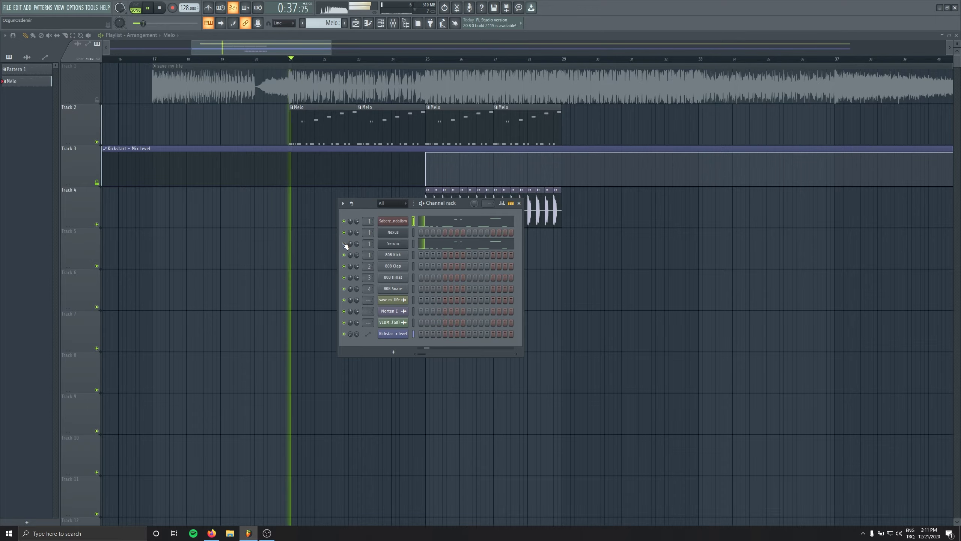
{"action": "left_click", "coordinate": [471, 222]}
{"action": "key", "text": "ctrl+Down"}
{"action": "key", "text": "ctrl+Right"}
{"action": "key", "text": "ctrl+Right"}
{"action": "key", "text": "Escape"}
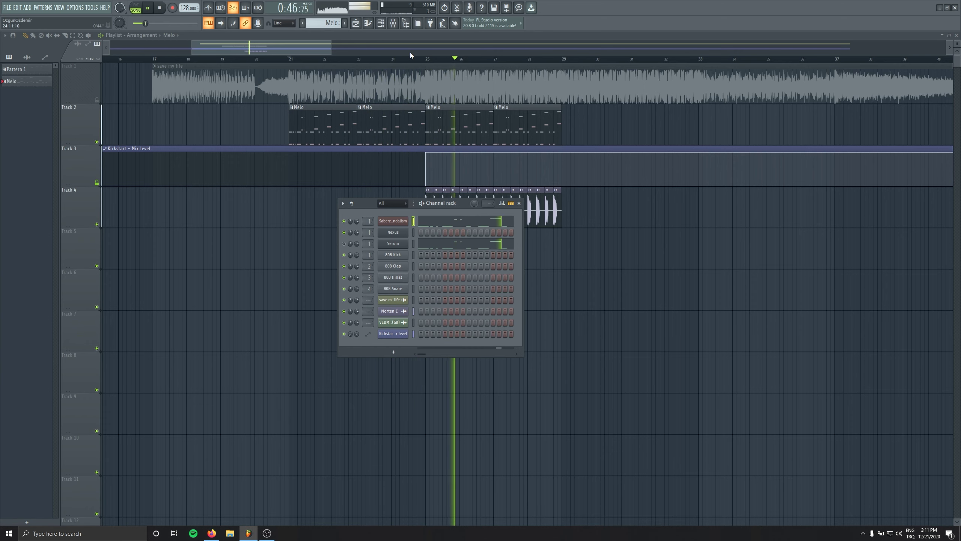
Check Kickstart on mixer Insert 1, stop playback and set the Insert 1 volume to 81%.
{"action": "left_click", "coordinate": [393, 23]}
{"action": "left_click", "coordinate": [148, 312]}
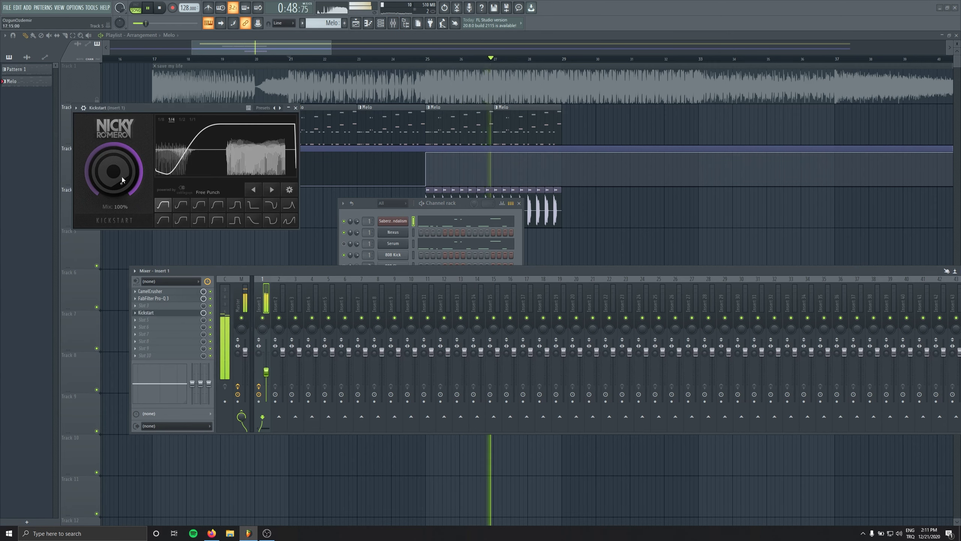
{"action": "left_click", "coordinate": [296, 108]}
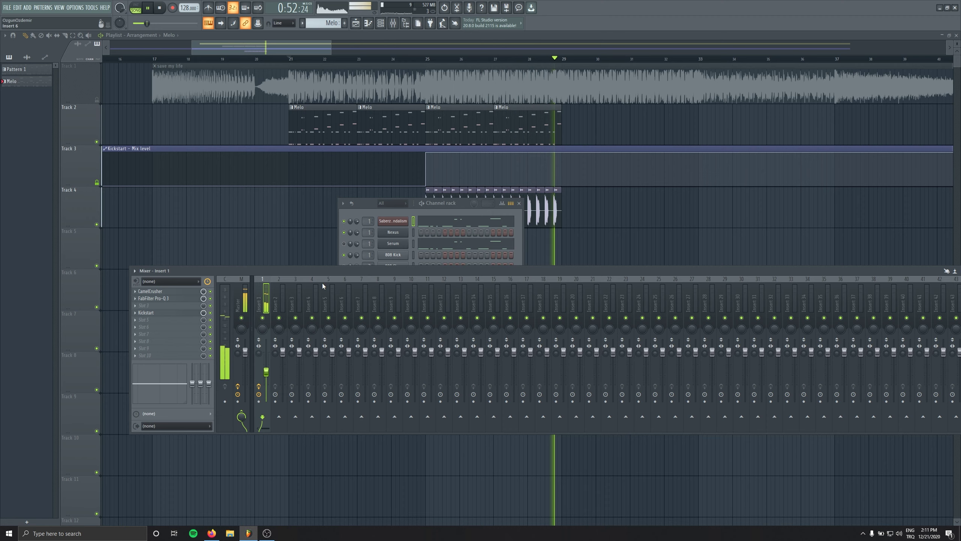
{"action": "key", "text": "space"}
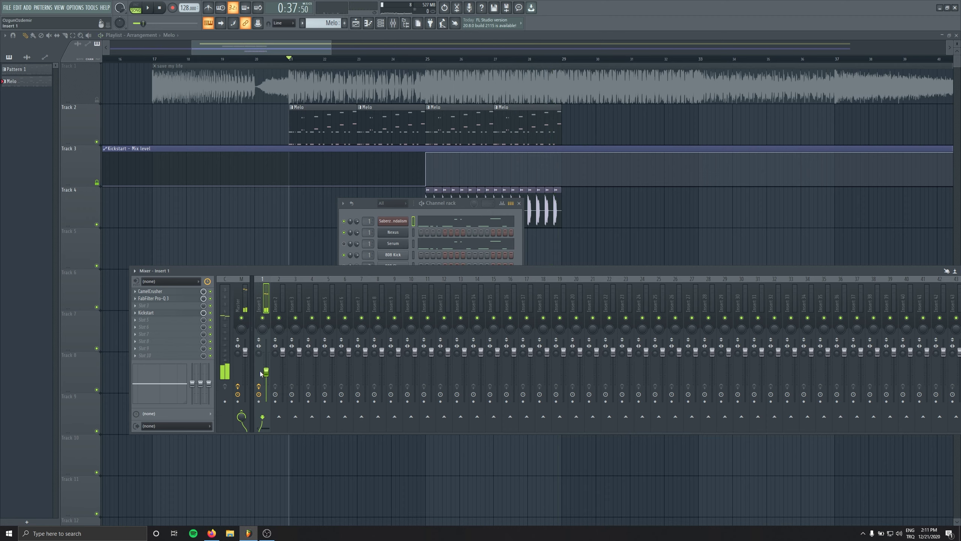
{"action": "left_click", "coordinate": [244, 313]}
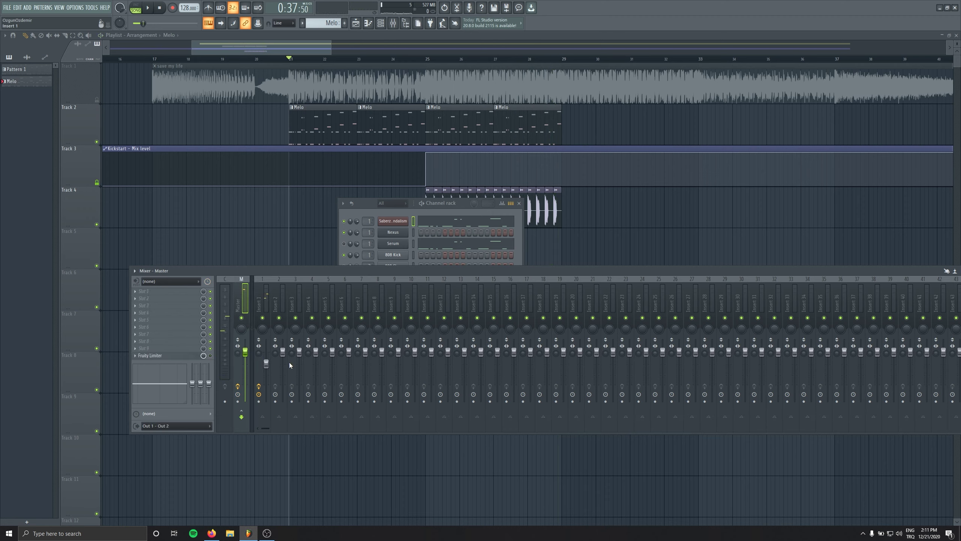
{"action": "left_click_drag", "start_coordinate": [268, 366], "coordinate": [267, 362]}
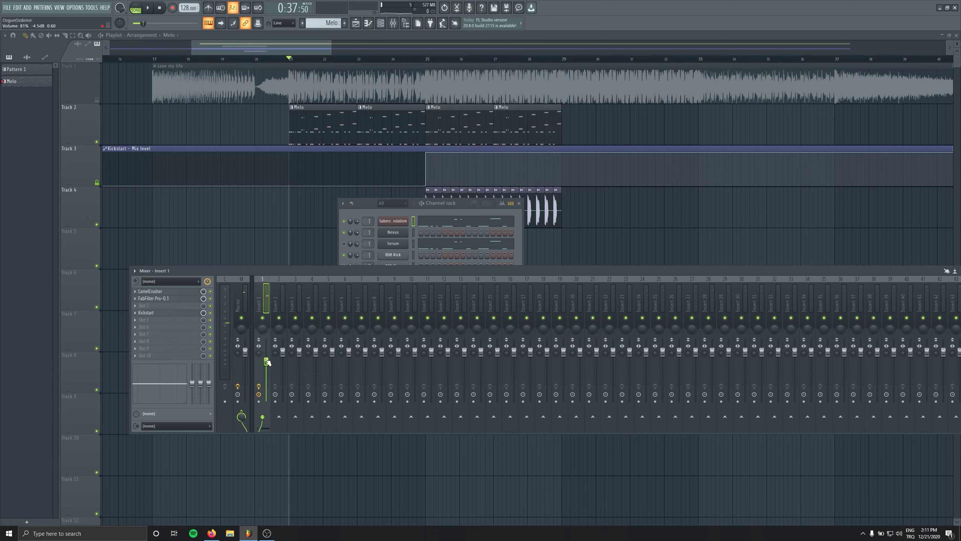
Open the Nexus channel with the EDM 5 lead preset Redlight, paste the melody notes into that channel and audition the result.
{"action": "left_click", "coordinate": [412, 232]}
{"action": "key", "text": "q"}
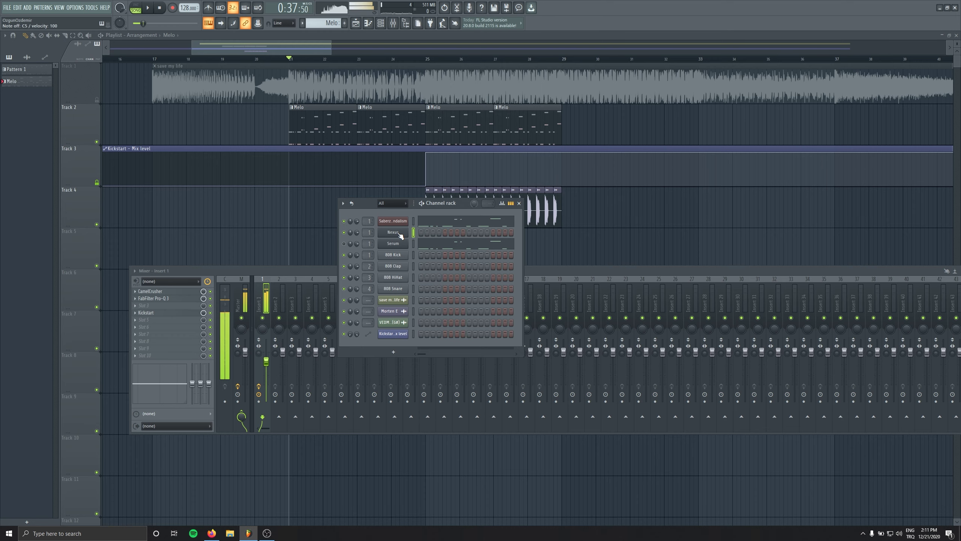
{"action": "left_click", "coordinate": [393, 232]}
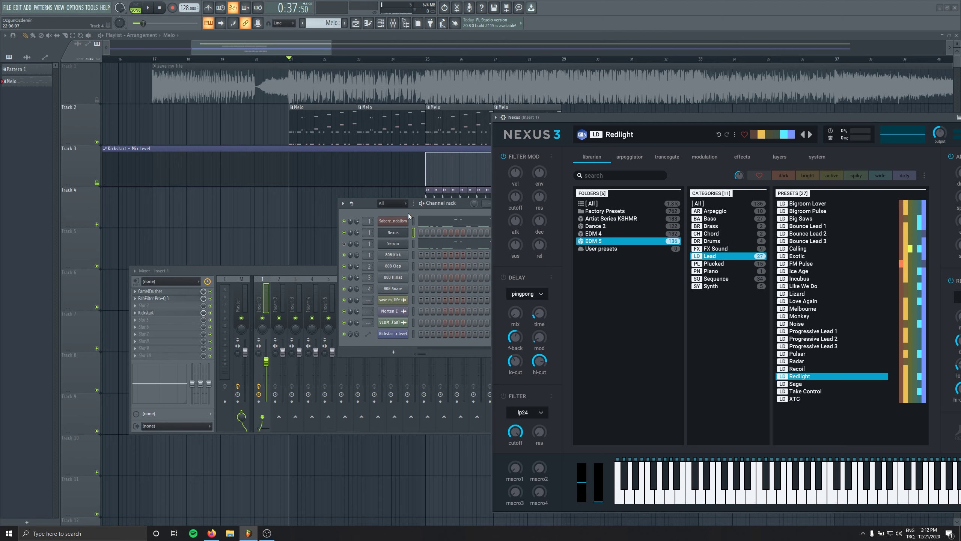
{"action": "left_click_drag", "start_coordinate": [374, 207], "coordinate": [310, 211]}
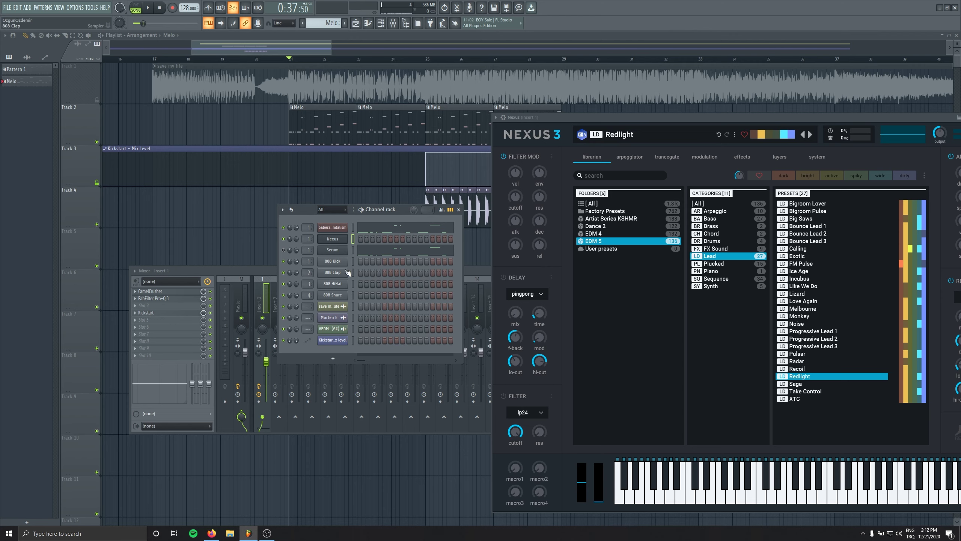
{"action": "left_click", "coordinate": [352, 238]}
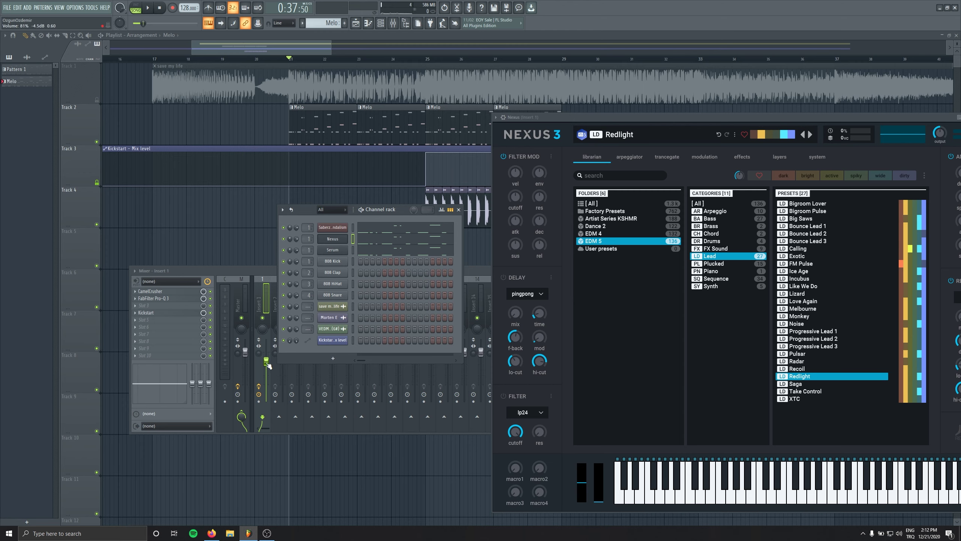
{"action": "left_click_drag", "start_coordinate": [267, 361], "coordinate": [267, 358]}
{"action": "key", "text": "space"}
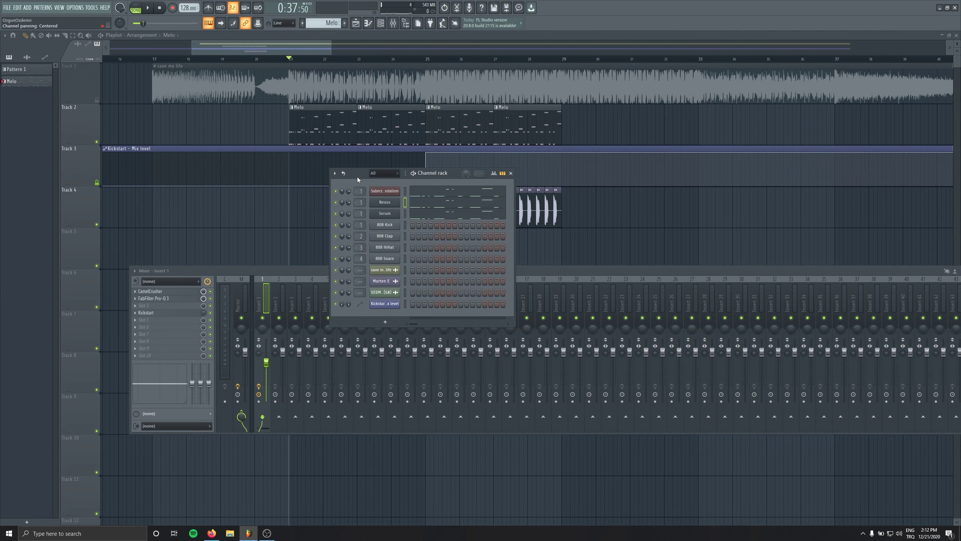
Assign the Saberz Vandalism, Nexus and Serum channels to their own mixer tracks 5, 6 and 7.
{"action": "left_click_drag", "start_coordinate": [358, 177], "coordinate": [357, 175]}
{"action": "left_click_drag", "start_coordinate": [302, 271], "coordinate": [304, 285]}
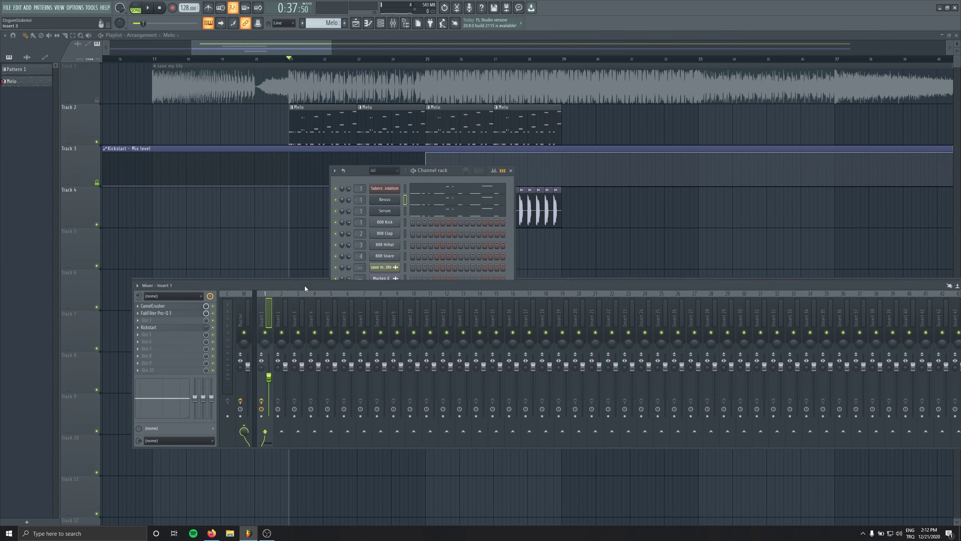
{"action": "left_click", "coordinate": [378, 212]}
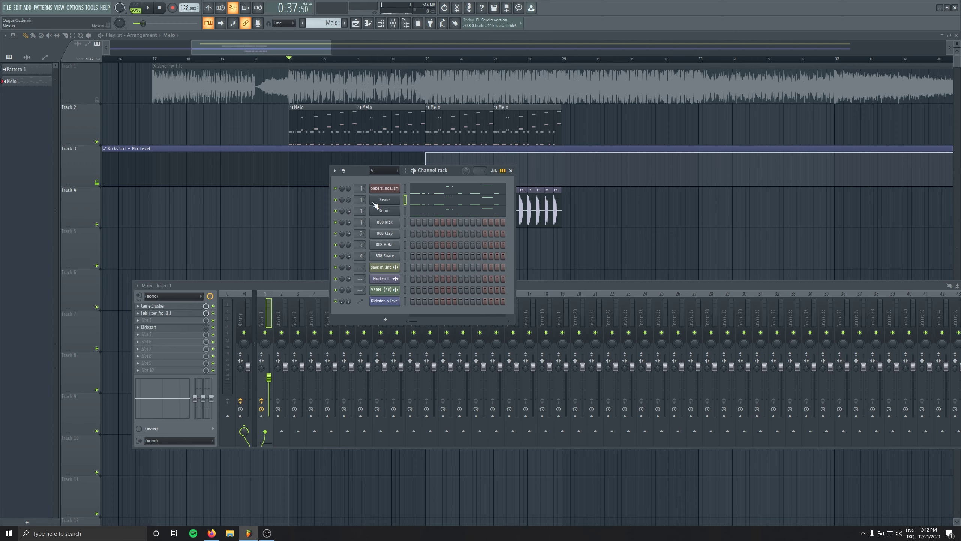
{"action": "key", "text": "ctrl+l"}
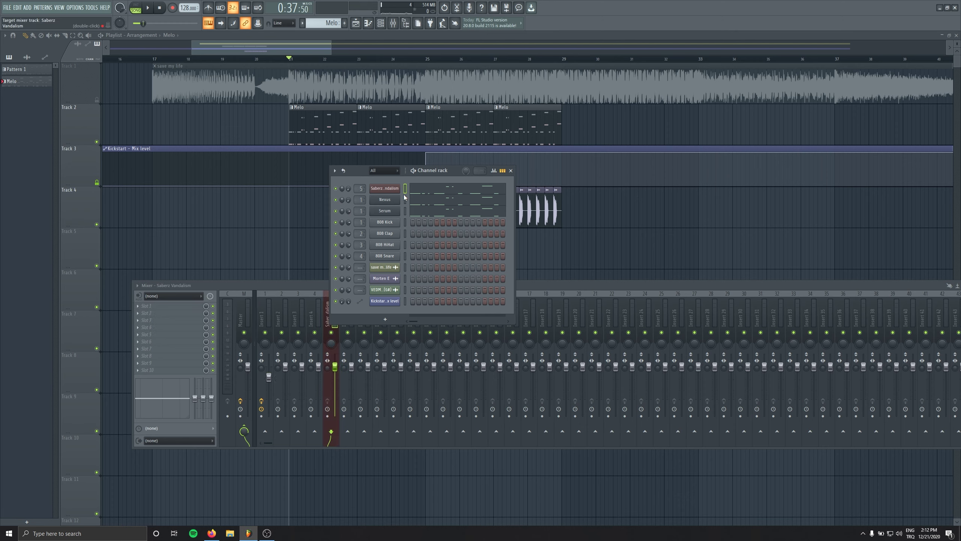
{"action": "key", "text": "ctrl+l"}
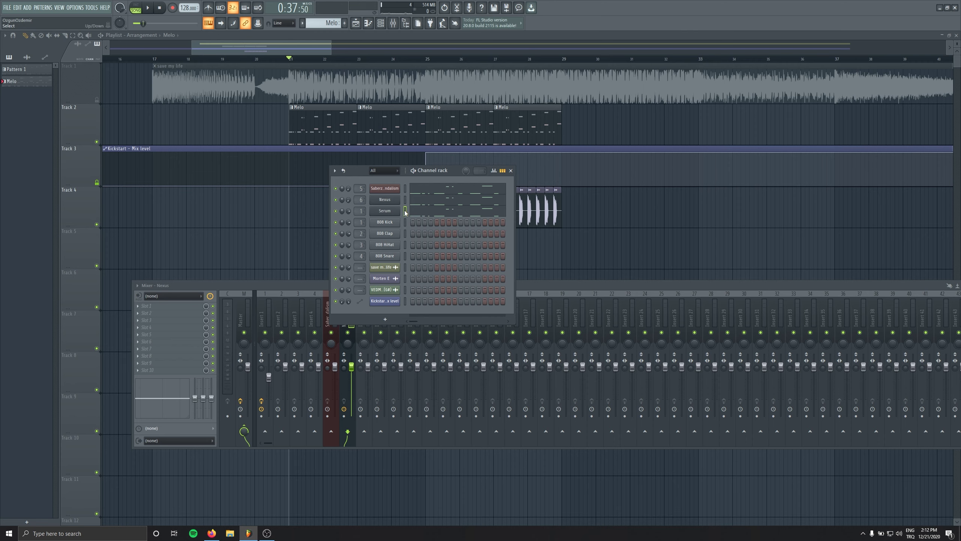
{"action": "key", "text": "ctrl+l"}
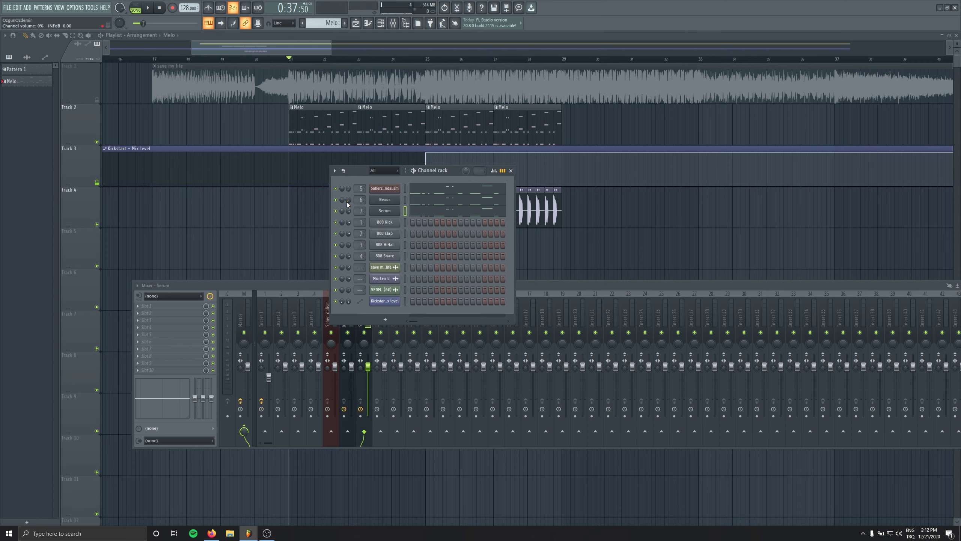
Rename mixer tracks 7, 6 and 5 as ZEN LD, Nexus LD and Sylenth1 LD.
{"action": "left_click_drag", "start_coordinate": [360, 172], "coordinate": [549, 152]}
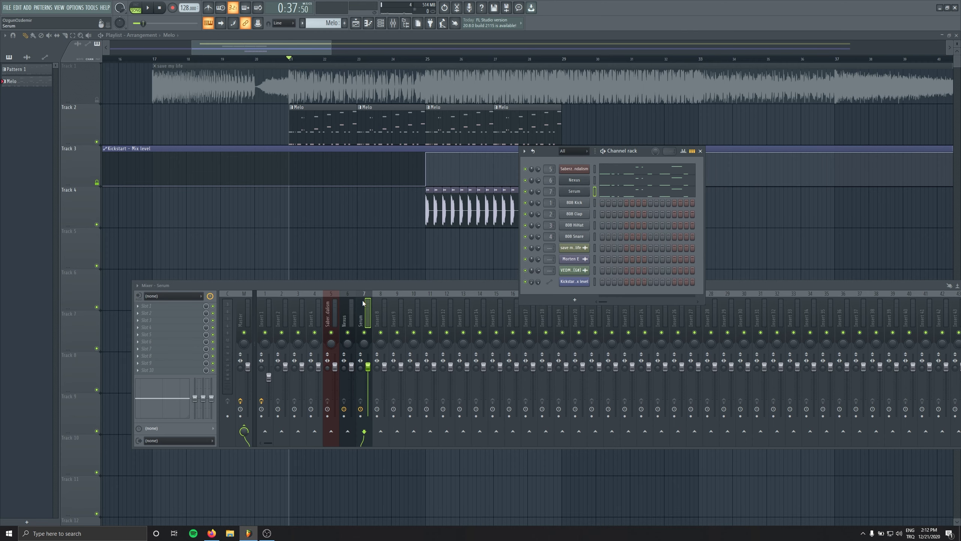
{"action": "key", "text": "F2"}
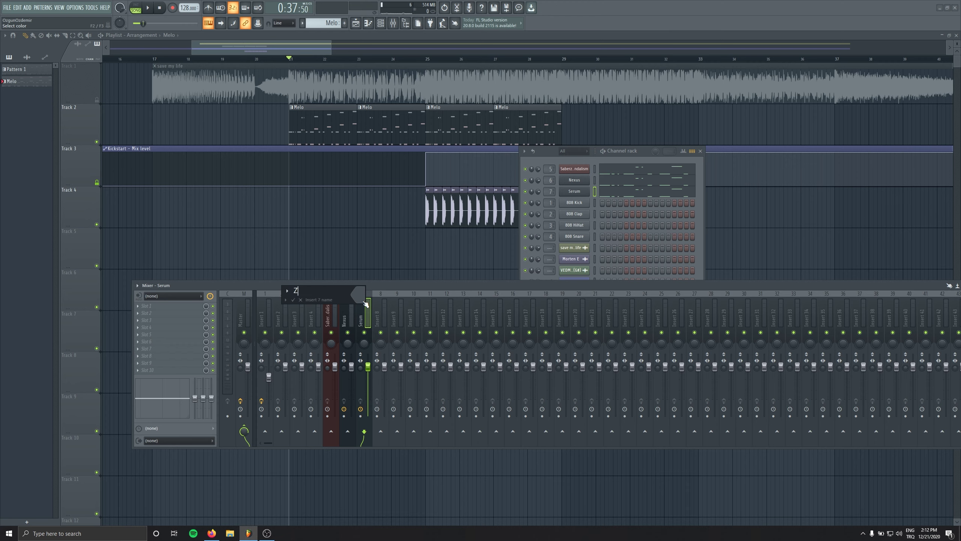
{"action": "key", "text": "shift+Tab"}
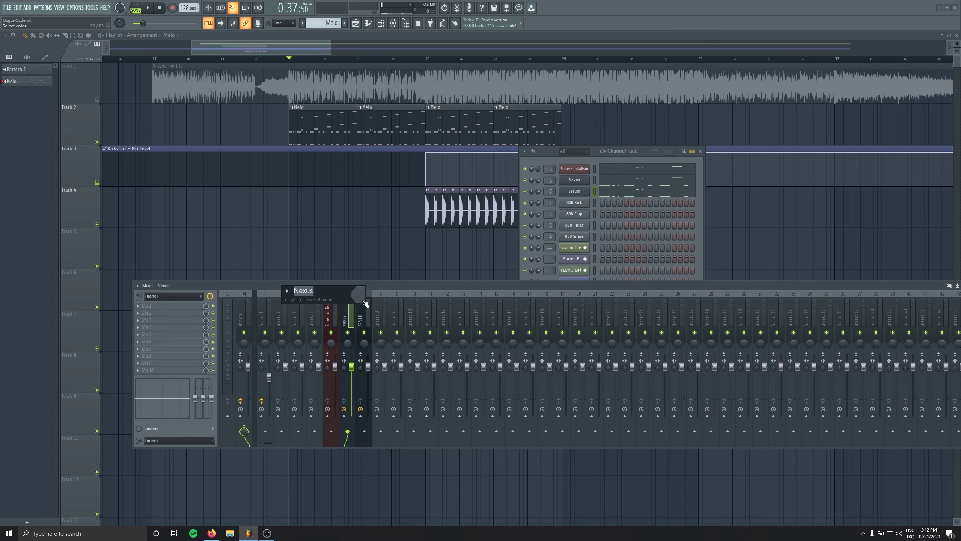
{"action": "type", "text": "LD"}
{"action": "key", "text": "Return"}
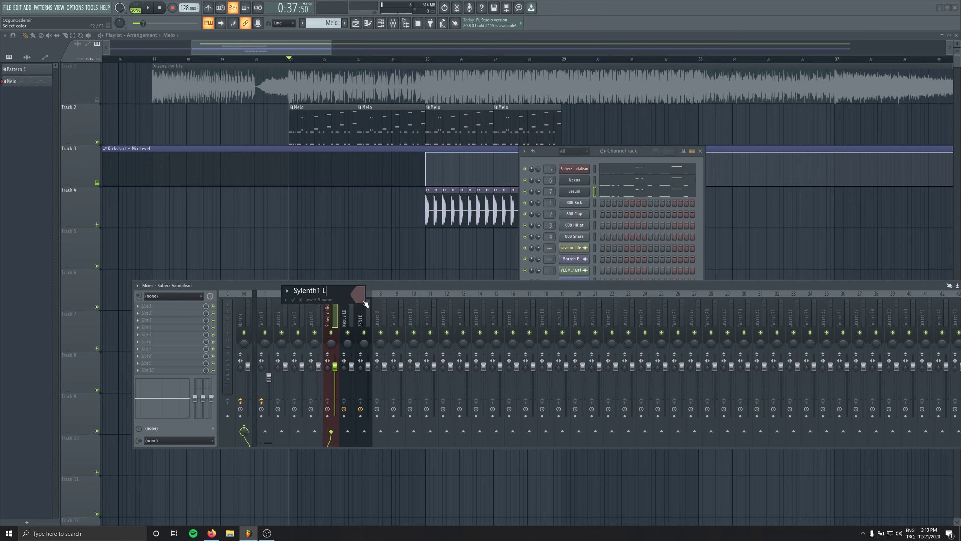
{"action": "type", "text": "D"}
{"action": "key", "text": "Return"}
Rename mixer Insert 1 as LD FINAL and move it to track 4, beside the three lead tracks.
{"action": "left_click", "coordinate": [273, 303]}
{"action": "key", "text": "F2"}
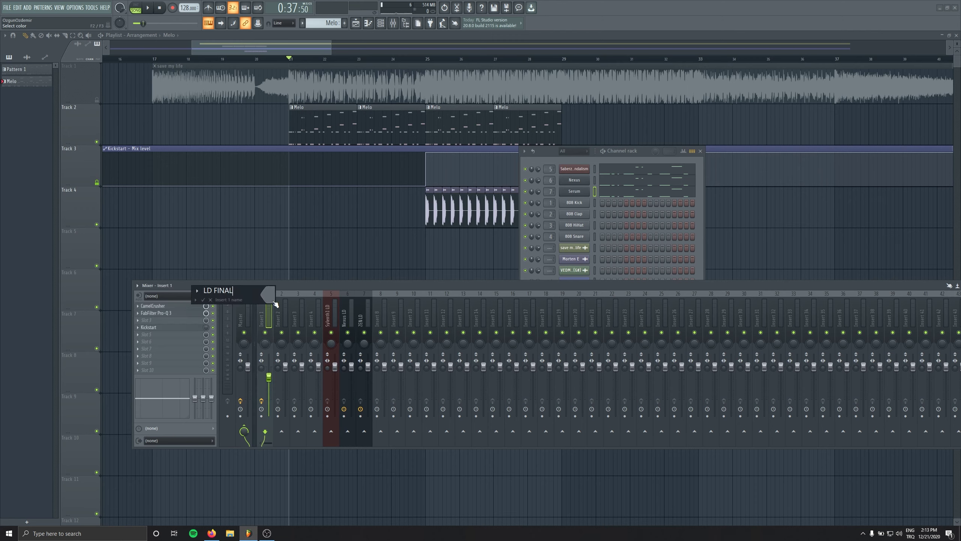
{"action": "key", "text": "Return"}
{"action": "key", "text": "alt+Right"}
{"action": "key", "text": "alt+Right"}
{"action": "key", "text": "alt+Right"}
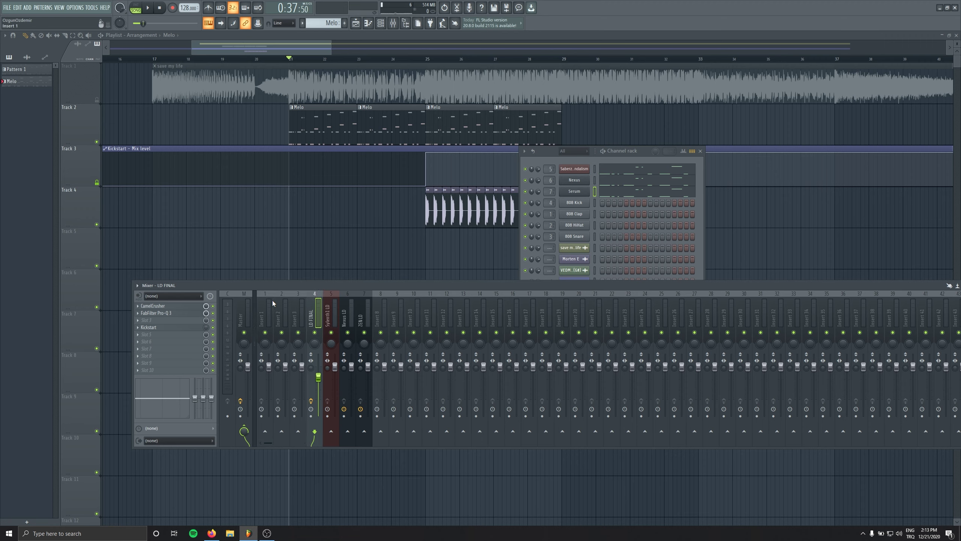
Route the Sylenth1 LD, Nexus LD and ZEN LD mixer tracks only to LD FINAL.
{"action": "left_click", "coordinate": [331, 316]}
{"action": "right_click", "coordinate": [313, 434]}
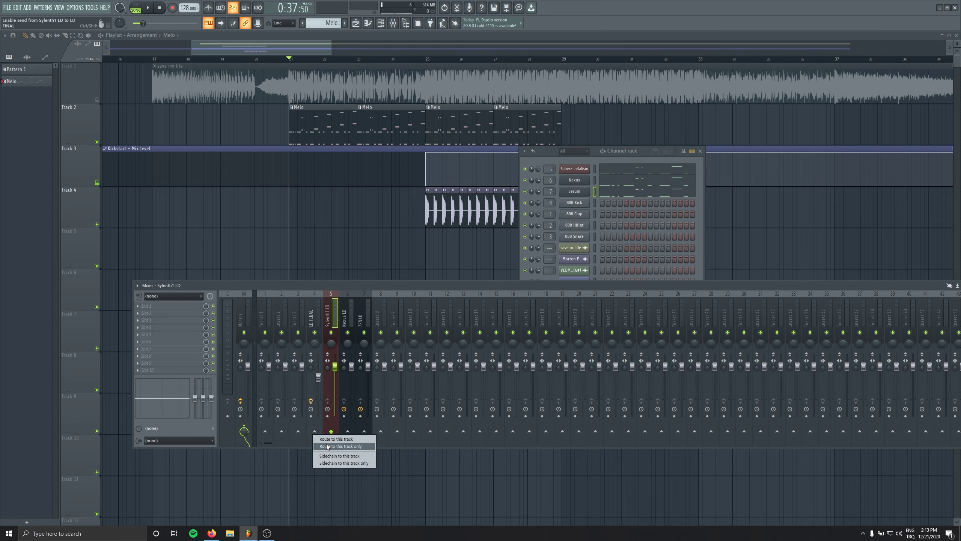
{"action": "left_click", "coordinate": [325, 446]}
{"action": "left_click", "coordinate": [346, 322]}
{"action": "right_click", "coordinate": [316, 432]}
{"action": "left_click", "coordinate": [327, 446]}
{"action": "left_click", "coordinate": [363, 321]}
{"action": "right_click", "coordinate": [316, 432]}
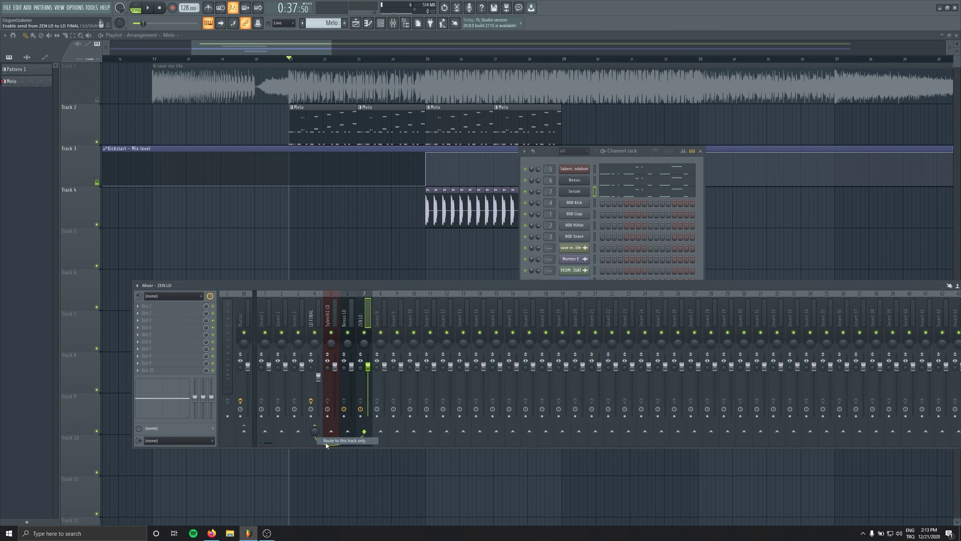
{"action": "left_click", "coordinate": [328, 445]}
Pull the Sylenth1 LD and Nexus LD faders all the way down and set ZEN LD to 91% during playback.
{"action": "left_click_drag", "start_coordinate": [368, 366], "coordinate": [368, 376]}
{"action": "left_click", "coordinate": [338, 374]}
{"action": "left_click", "coordinate": [346, 322]}
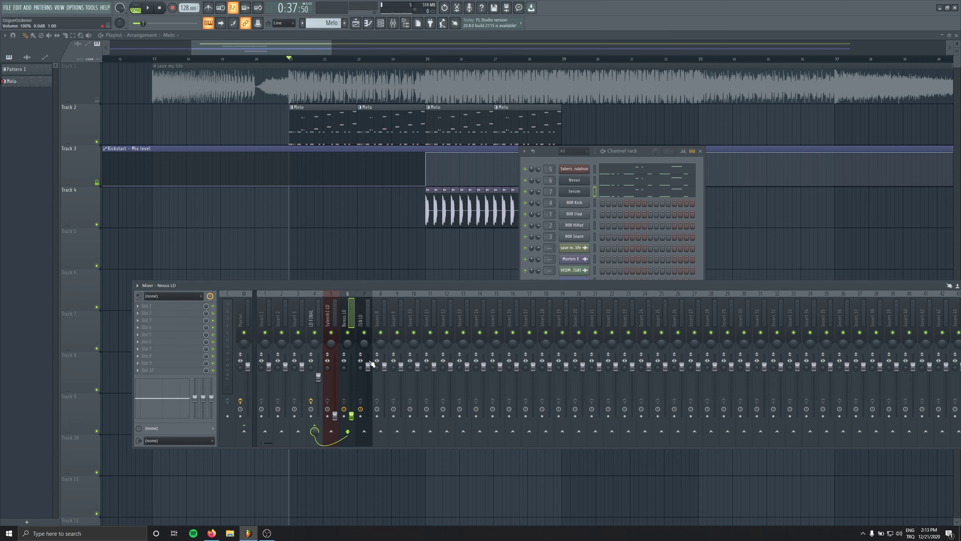
{"action": "key", "text": "space"}
{"action": "left_click_drag", "start_coordinate": [368, 367], "coordinate": [368, 370]}
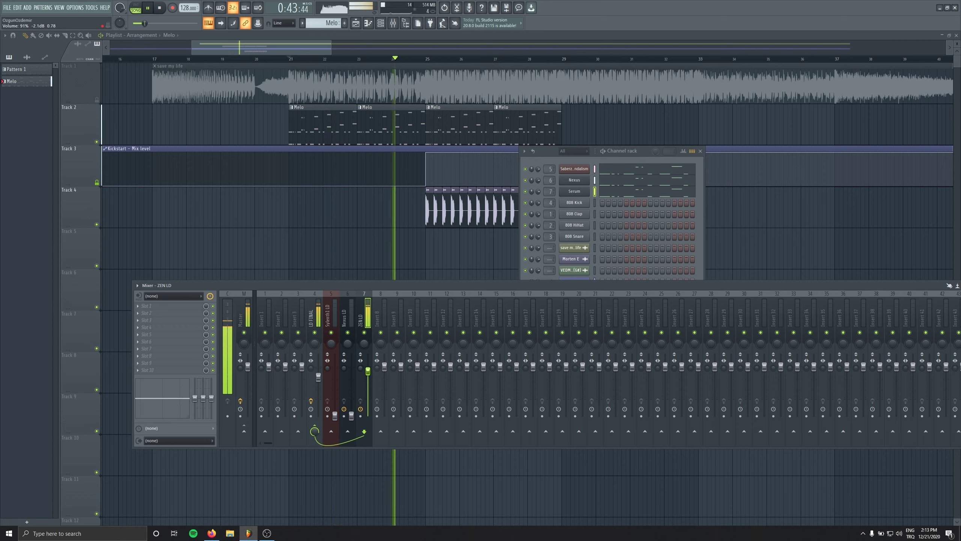
{"action": "key", "text": "space"}
Load CamelCrusher into the first effect slot of the ZEN LD mixer track.
{"action": "left_click", "coordinate": [165, 306]}
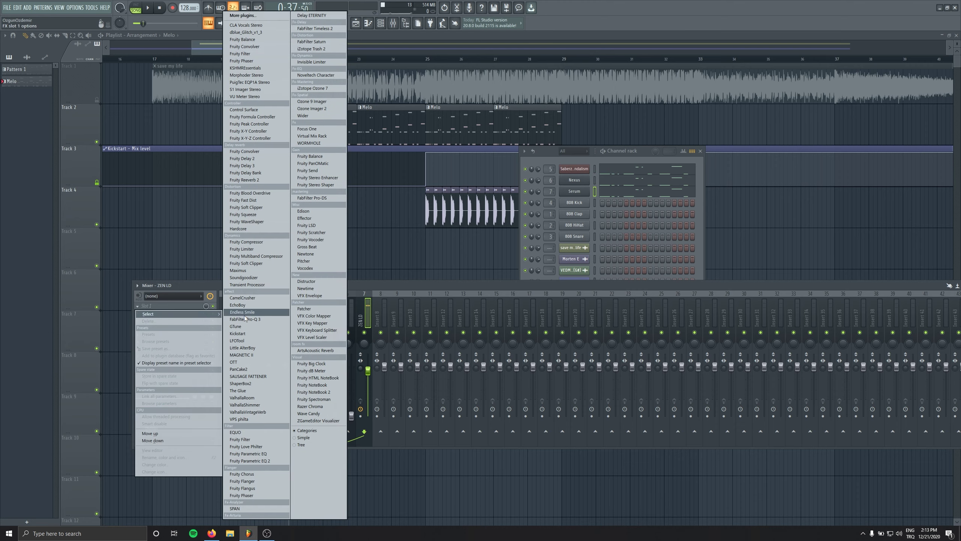
{"action": "left_click", "coordinate": [282, 313]}
{"action": "left_click", "coordinate": [327, 307]}
{"action": "left_click", "coordinate": [309, 310]}
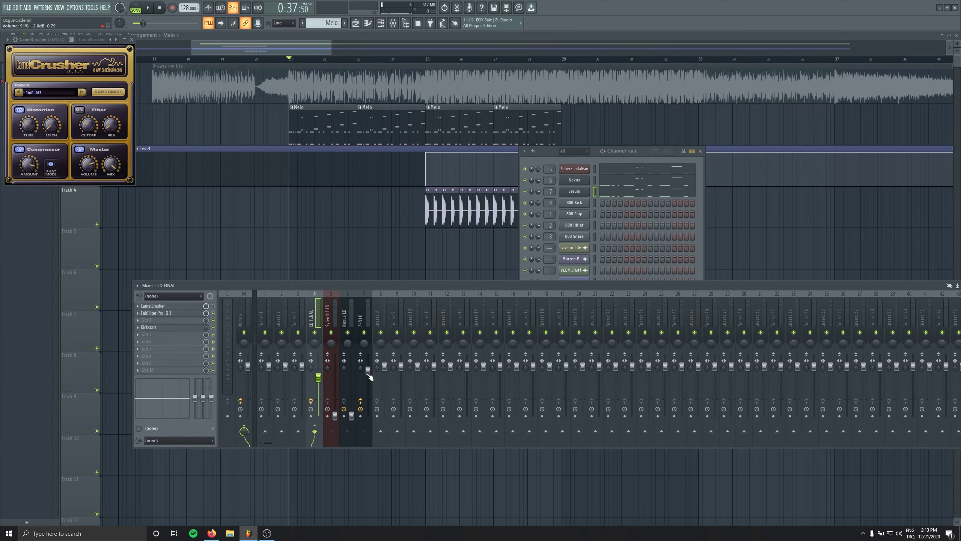
Raise the LD FINAL fader to 100% and set ZEN LD to 89% during playback, closing CamelCrusher.
{"action": "left_click", "coordinate": [361, 321]}
{"action": "key", "text": "space"}
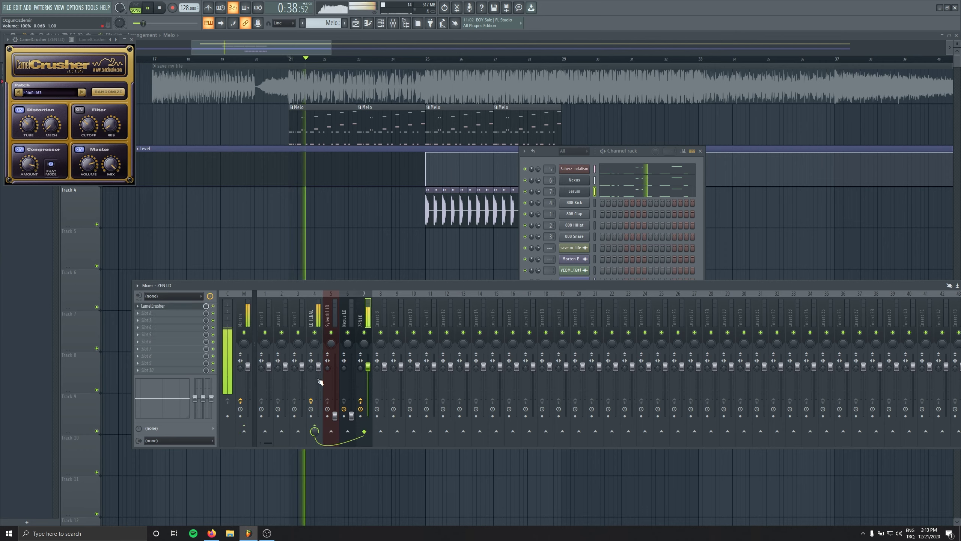
{"action": "left_click_drag", "start_coordinate": [319, 379], "coordinate": [322, 368]}
{"action": "key", "text": "space"}
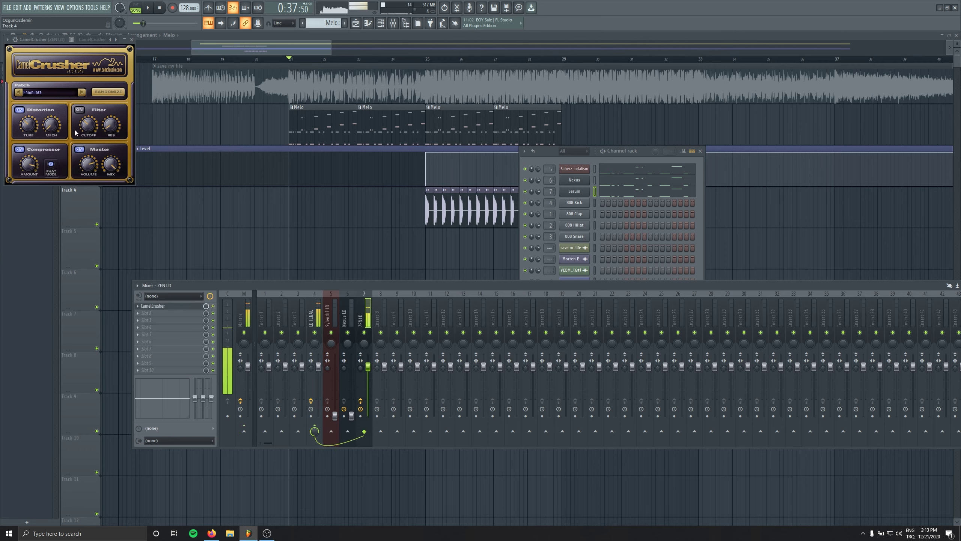
{"action": "key", "text": "space"}
{"action": "left_click", "coordinate": [131, 40]}
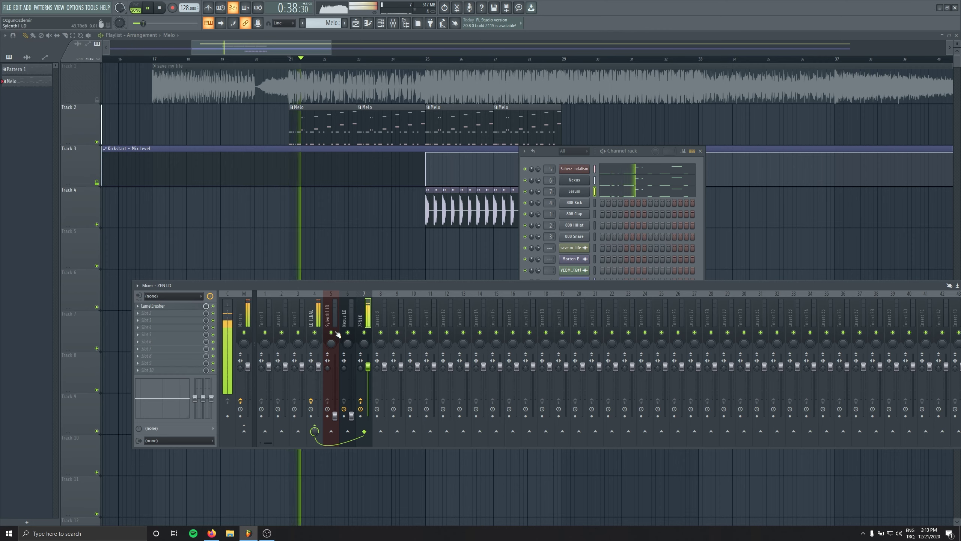
{"action": "left_click_drag", "start_coordinate": [369, 367], "coordinate": [369, 373]}
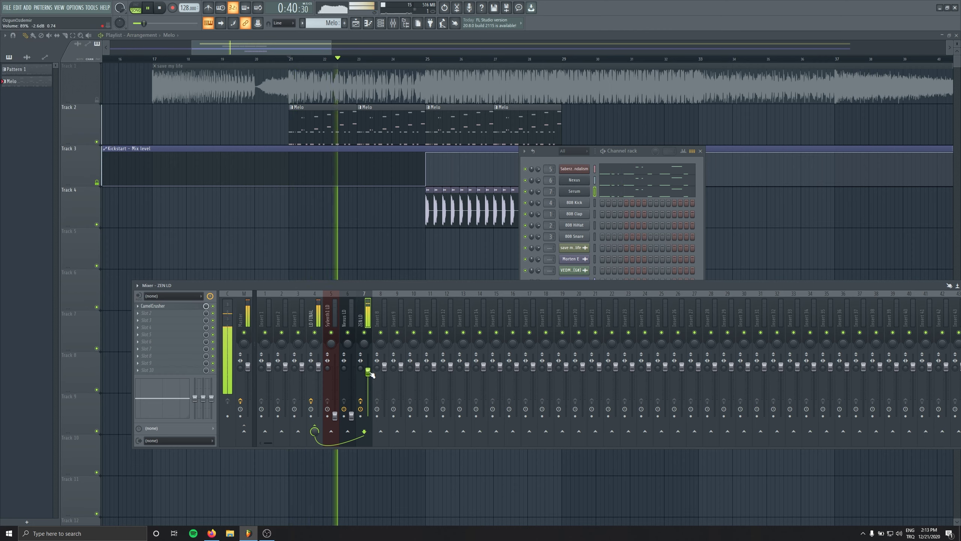
{"action": "key", "text": "space"}
Solo the Sylenth1 LD mixer track and raise its fader to 89% during playback.
{"action": "left_click", "coordinate": [349, 302]}
{"action": "left_click", "coordinate": [331, 317]}
{"action": "right_click", "coordinate": [331, 332]}
{"action": "key", "text": "space"}
{"action": "key", "text": "space"}
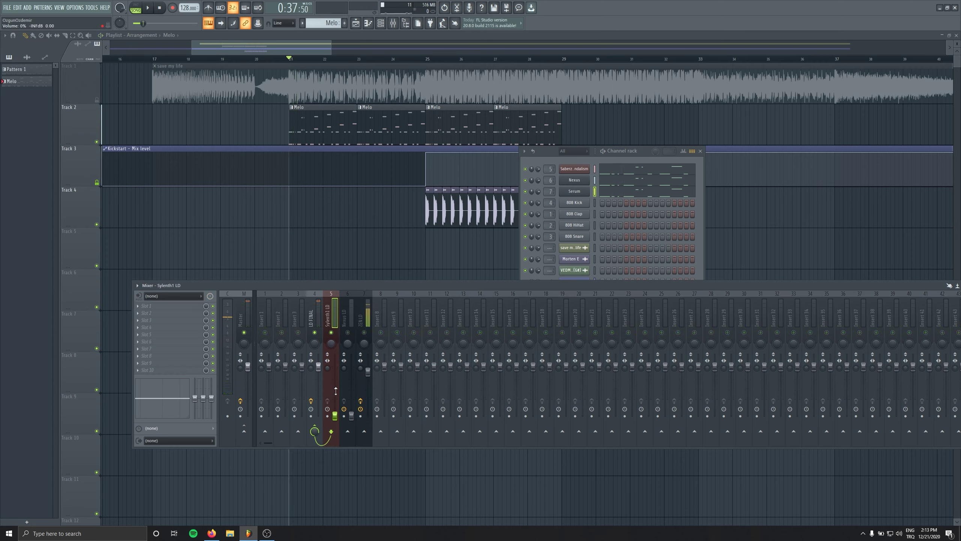
{"action": "key", "text": "space"}
{"action": "left_click_drag", "start_coordinate": [335, 411], "coordinate": [335, 371]}
{"action": "key", "text": "space"}
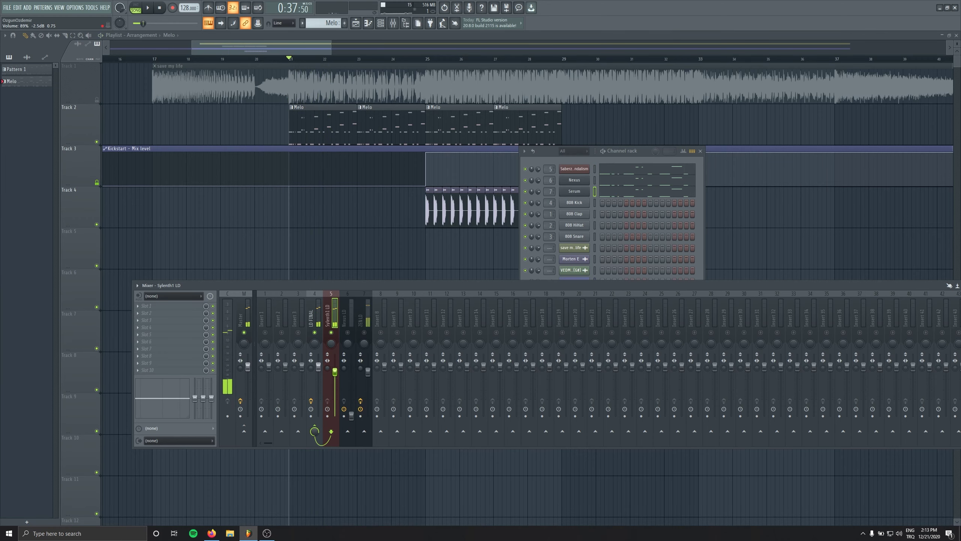
Add CamelCrusher with the British Clean patch to Sylenth1 LD and lower that track's fader slightly.
{"action": "left_click", "coordinate": [139, 319]}
{"action": "left_click", "coordinate": [329, 323]}
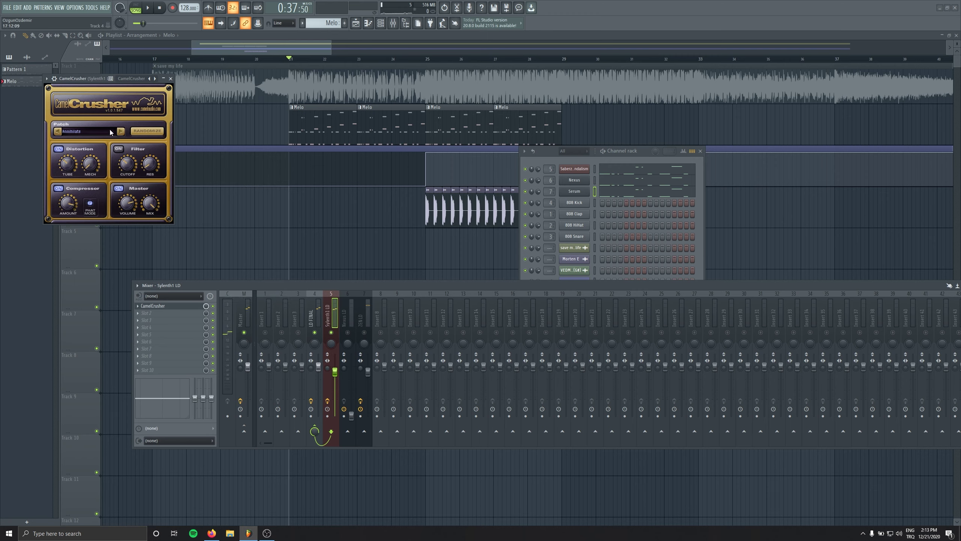
{"action": "key", "text": "space"}
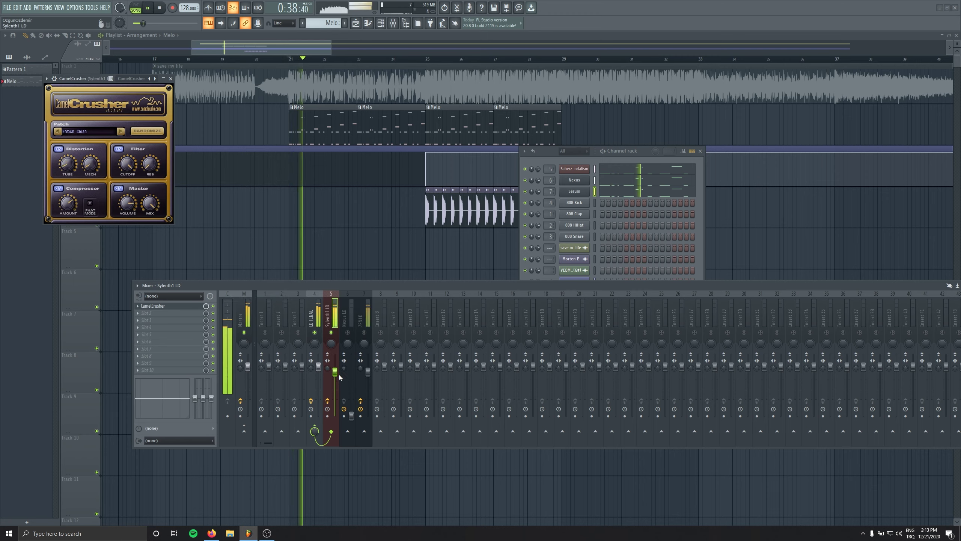
{"action": "left_click_drag", "start_coordinate": [336, 369], "coordinate": [335, 382]}
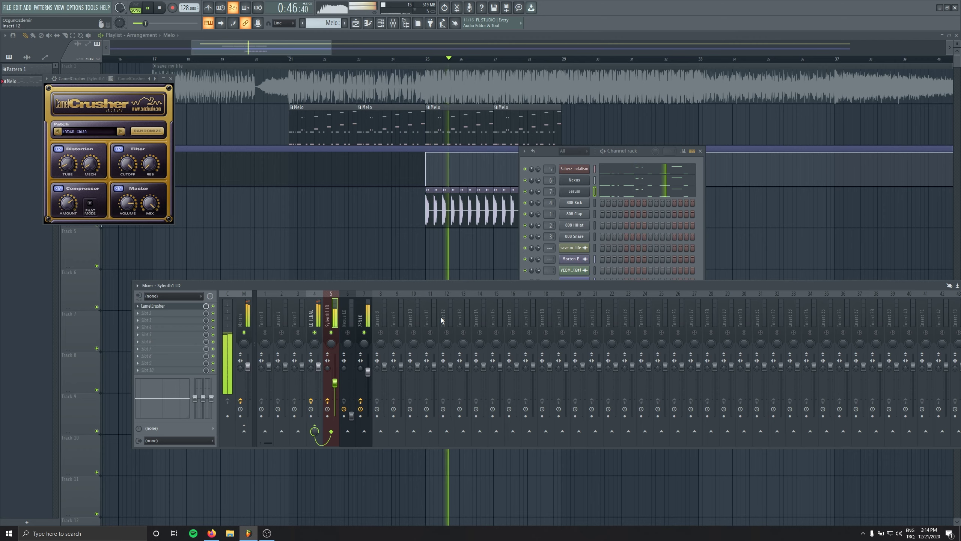
Inspect the Sylenth1 lead's patch settings while the leads play, closing the instrument and stopping playback when done.
{"action": "left_click", "coordinate": [573, 170]}
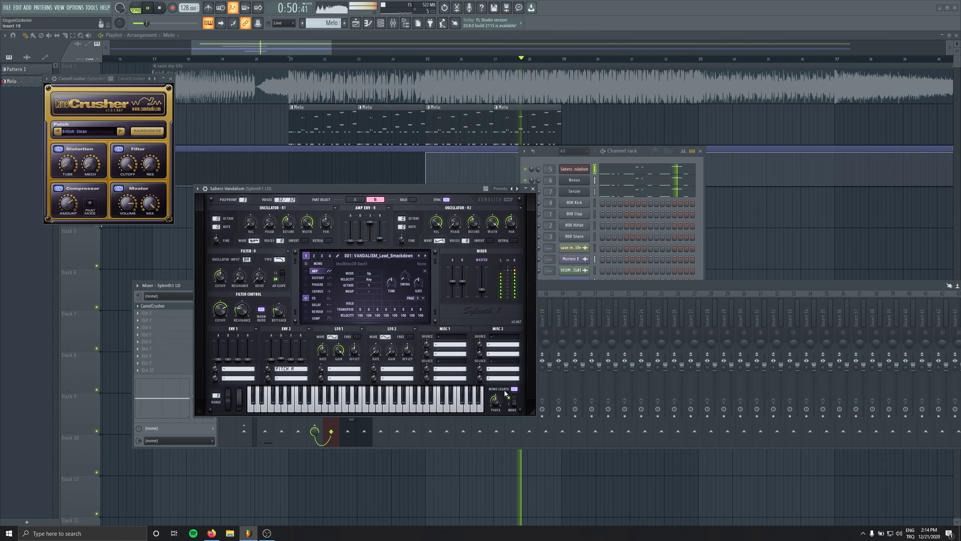
{"action": "key", "text": "Escape"}
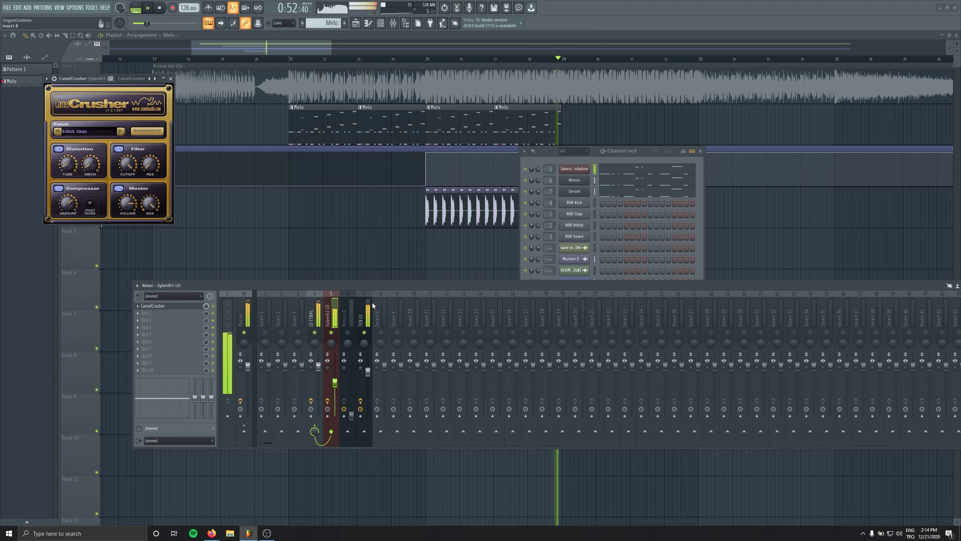
{"action": "key", "text": "space"}
Add CamelCrusher with the British Clean patch to the soloed Nexus LD track and set its fader to 87%.
{"action": "left_click", "coordinate": [344, 314]}
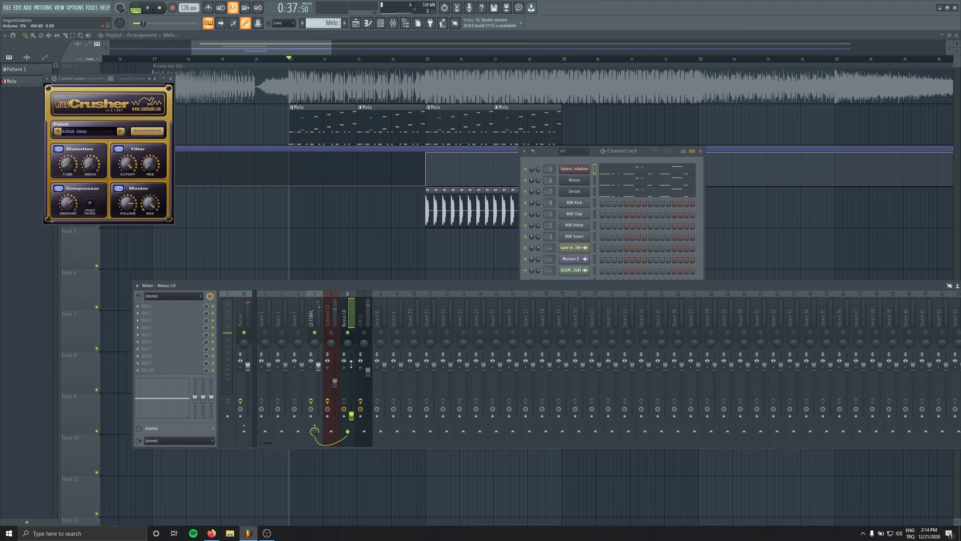
{"action": "key", "text": "space"}
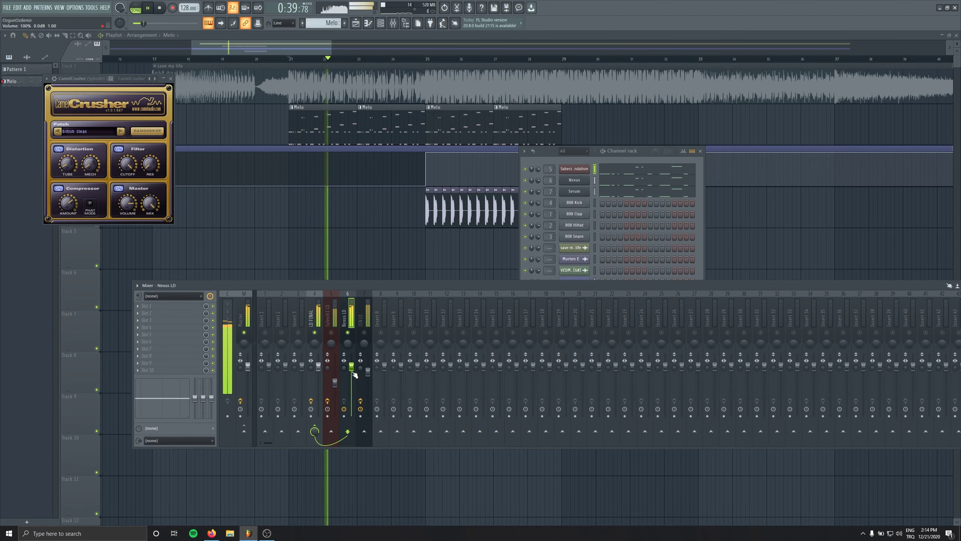
{"action": "key", "text": "space"}
{"action": "left_click", "coordinate": [163, 306]}
{"action": "left_click", "coordinate": [239, 298]}
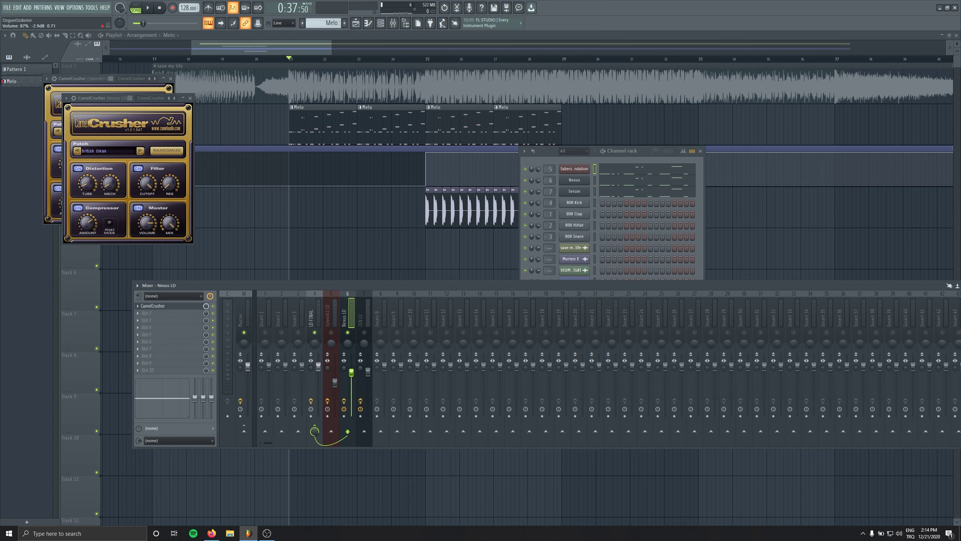
Lower the ZEN LD fader slightly and set LD FINAL to 87% while all three leads play.
{"action": "key", "text": "space"}
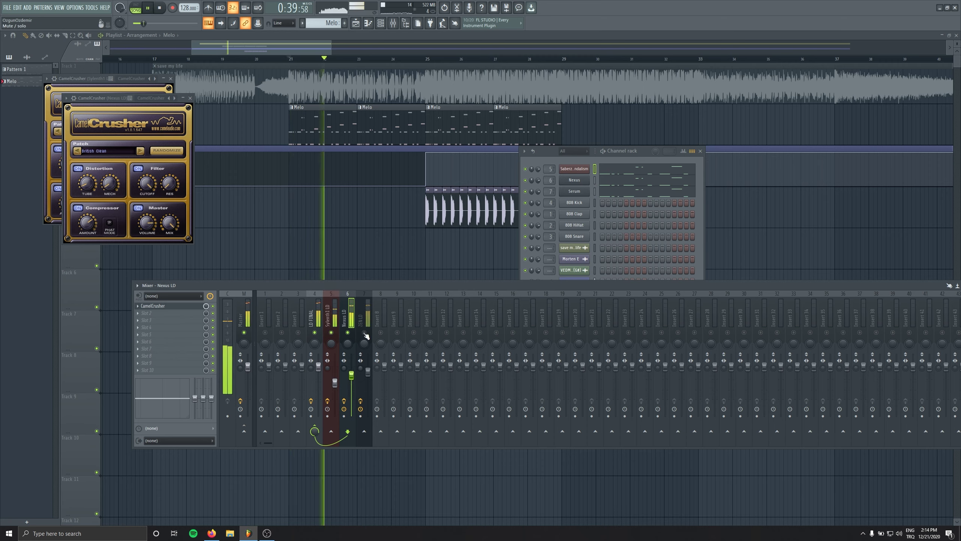
{"action": "left_click_drag", "start_coordinate": [368, 372], "coordinate": [368, 377]}
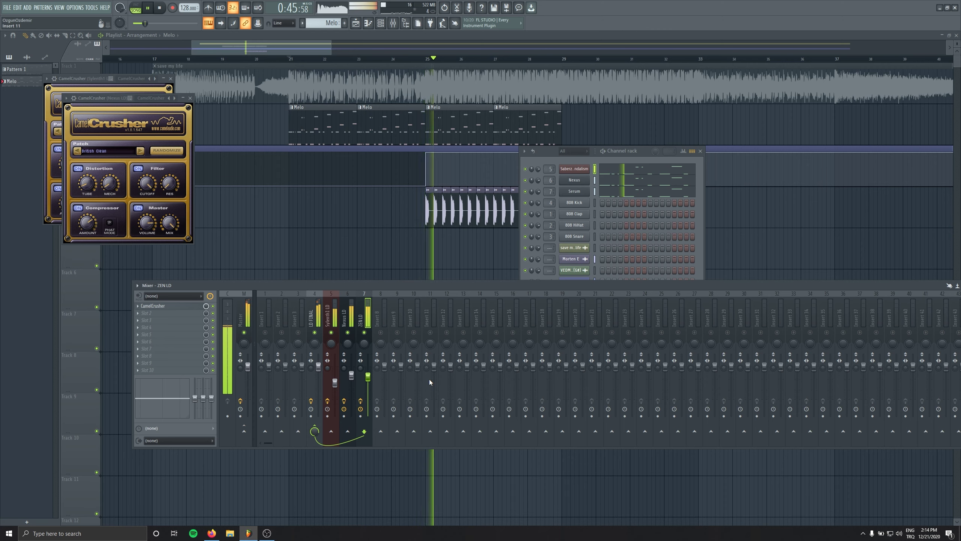
{"action": "left_click_drag", "start_coordinate": [318, 367], "coordinate": [319, 373]}
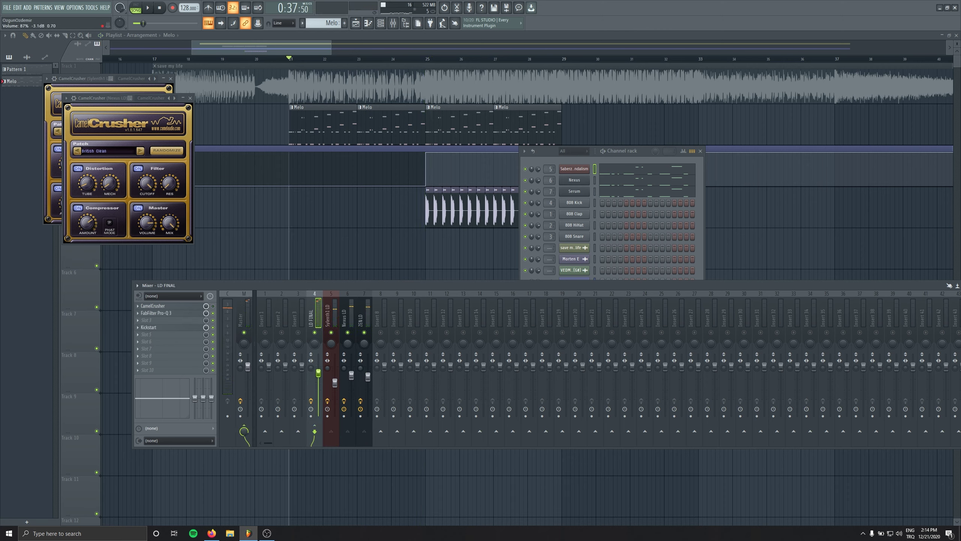
Replace CamelCrusher on LD FINAL with Noveltech Character using the TechnoSynth preset, and set the track's fader to 79%.
{"action": "left_click", "coordinate": [139, 306]}
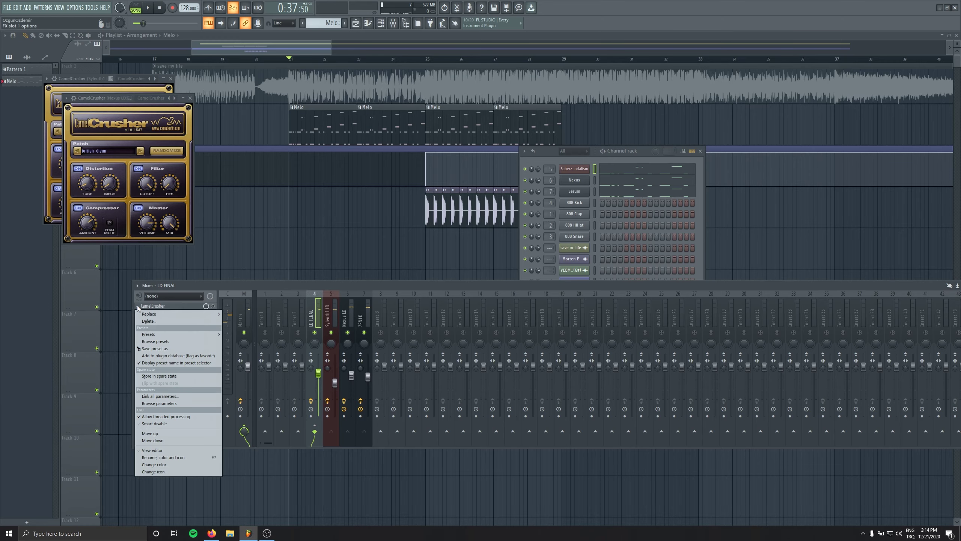
{"action": "mouse_move", "coordinate": [146, 314]}
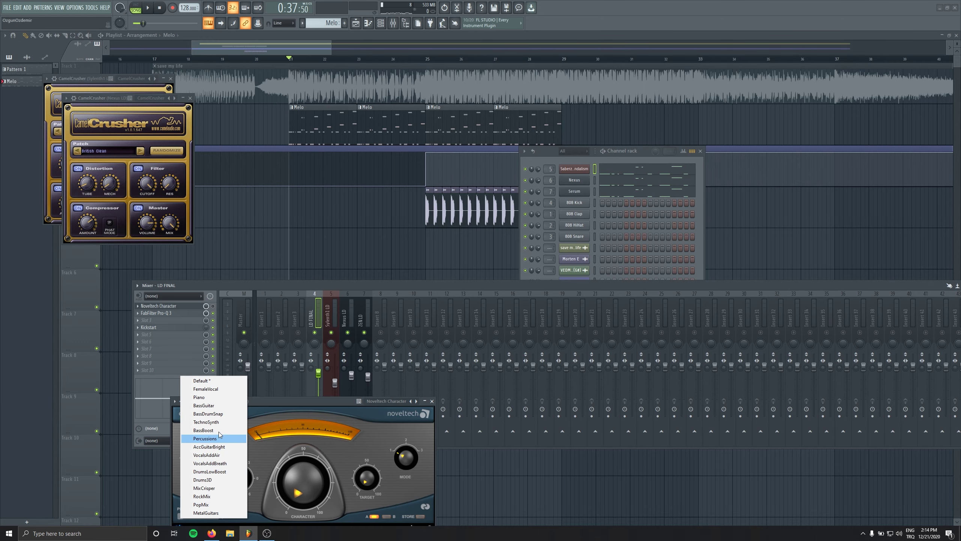
{"action": "left_click", "coordinate": [221, 421]}
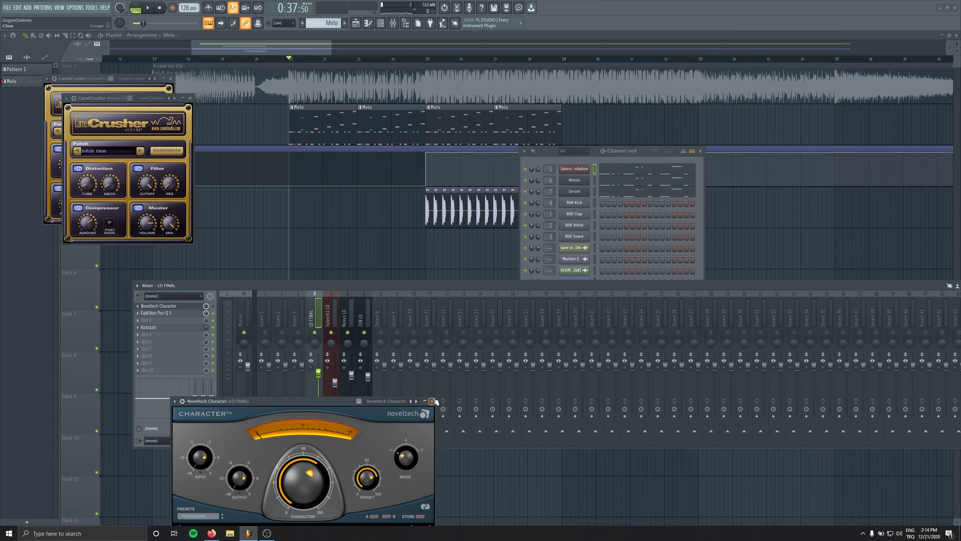
{"action": "left_click", "coordinate": [433, 401]}
{"action": "left_click", "coordinate": [190, 97]}
{"action": "left_click", "coordinate": [171, 79]}
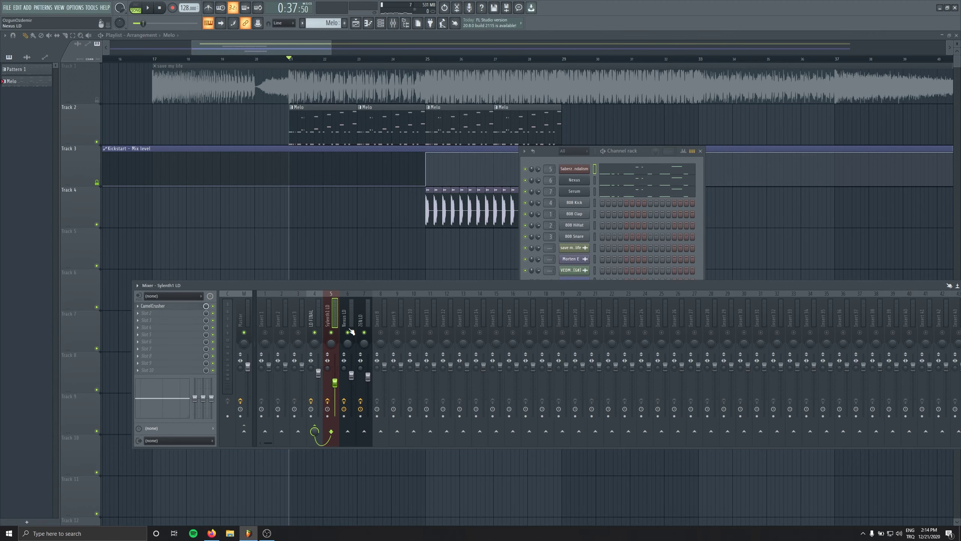
{"action": "key", "text": "space"}
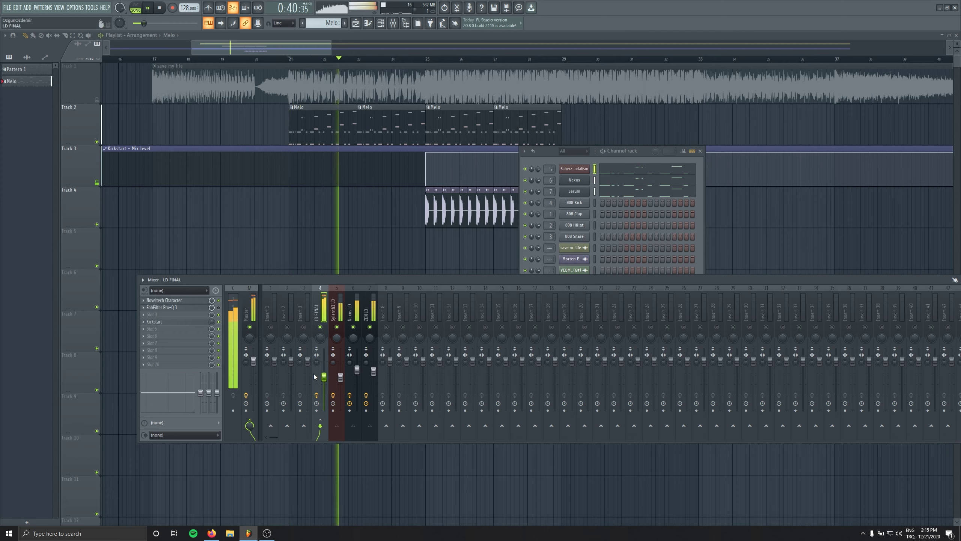
{"action": "key", "text": "space"}
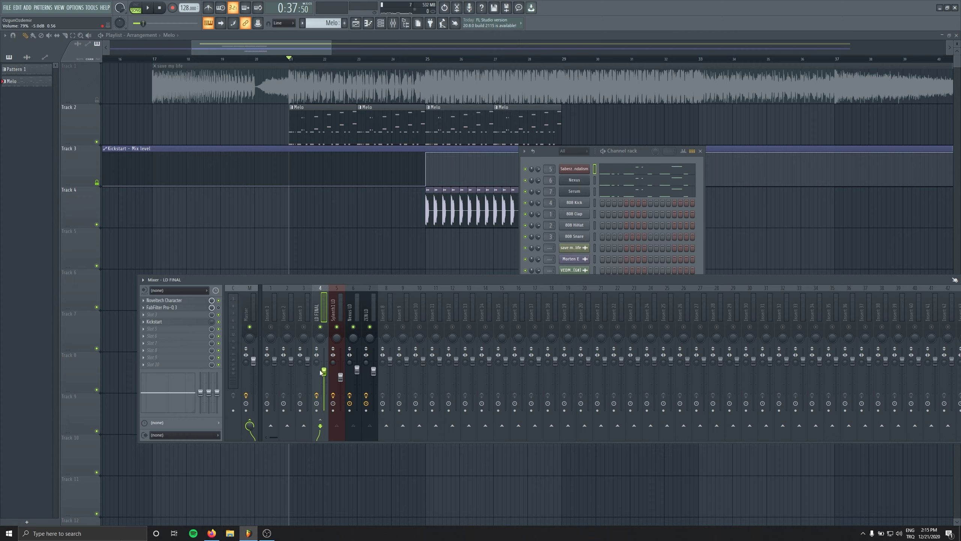
Steepen the low cut in LD FINAL's FabFilter Pro-Q 3 to 48 dB/oct with a Q of 1.
{"action": "left_click", "coordinate": [204, 310]}
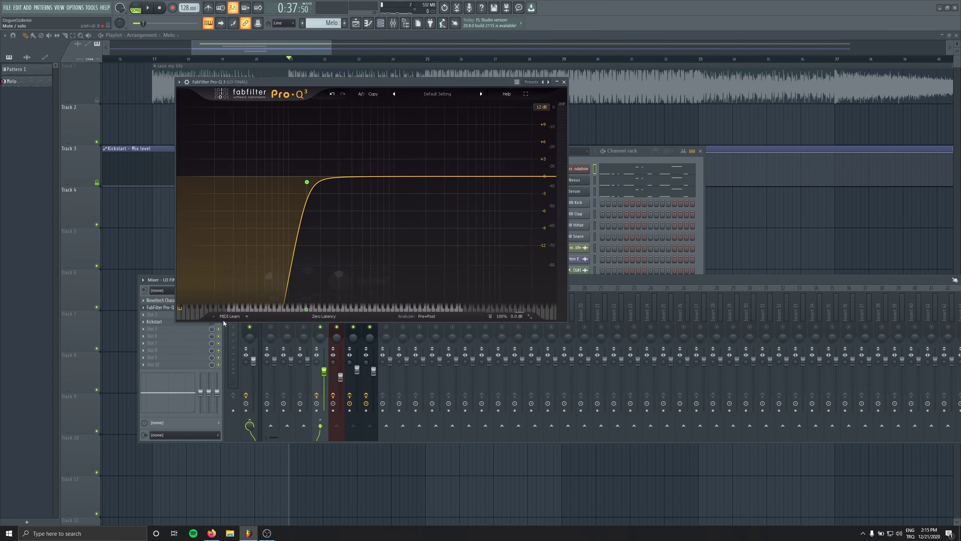
{"action": "scroll", "coordinate": [317, 242], "scroll_direction": "up", "scroll_amount": 2}
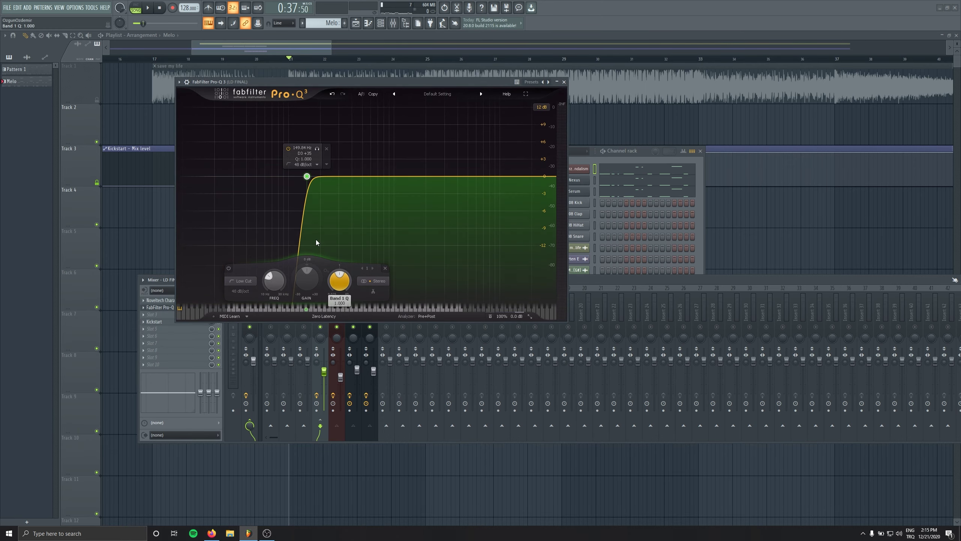
{"action": "key", "text": "space"}
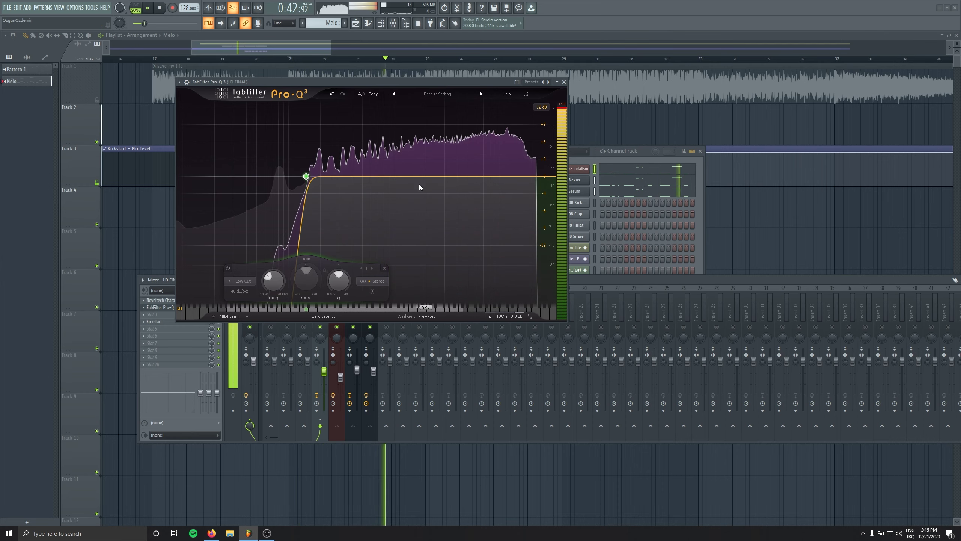
Add a narrow bell cut at about 1875 Hz in Pro-Q 3, audition it soloed, and set its gain to about -3.07 dB.
{"action": "left_click_drag", "start_coordinate": [419, 184], "coordinate": [424, 226]}
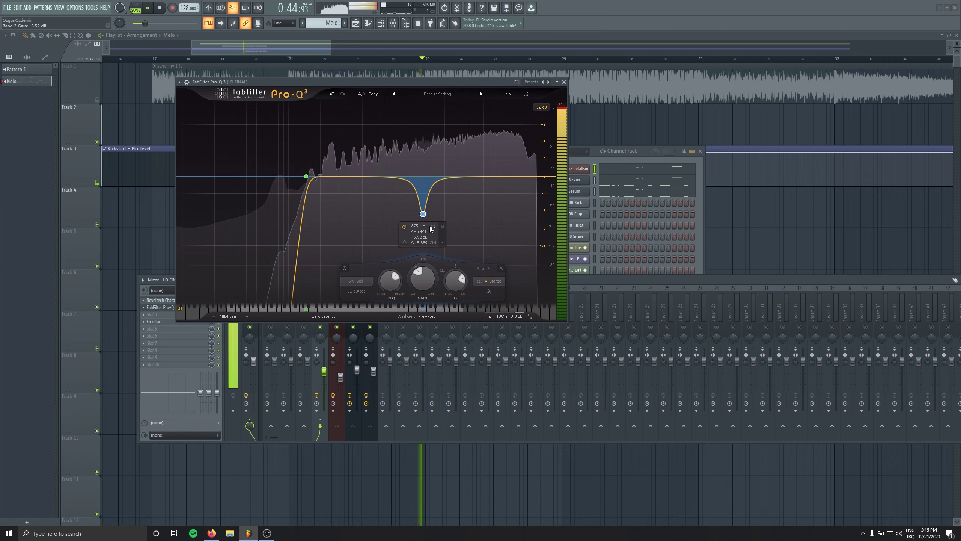
{"action": "left_click", "coordinate": [433, 227]}
{"action": "left_click", "coordinate": [433, 228]}
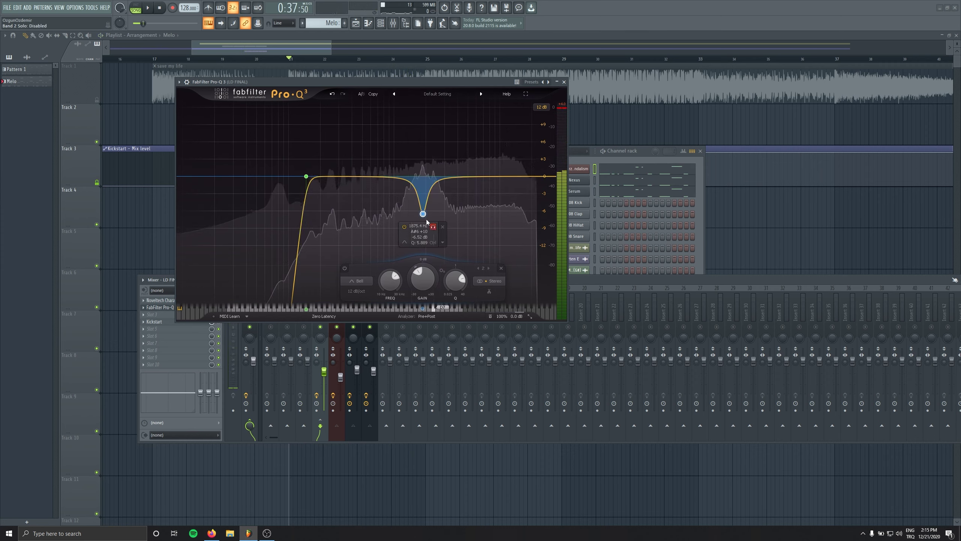
{"action": "left_click_drag", "start_coordinate": [423, 213], "coordinate": [422, 196]}
{"action": "key", "text": "space"}
{"action": "key", "text": "space"}
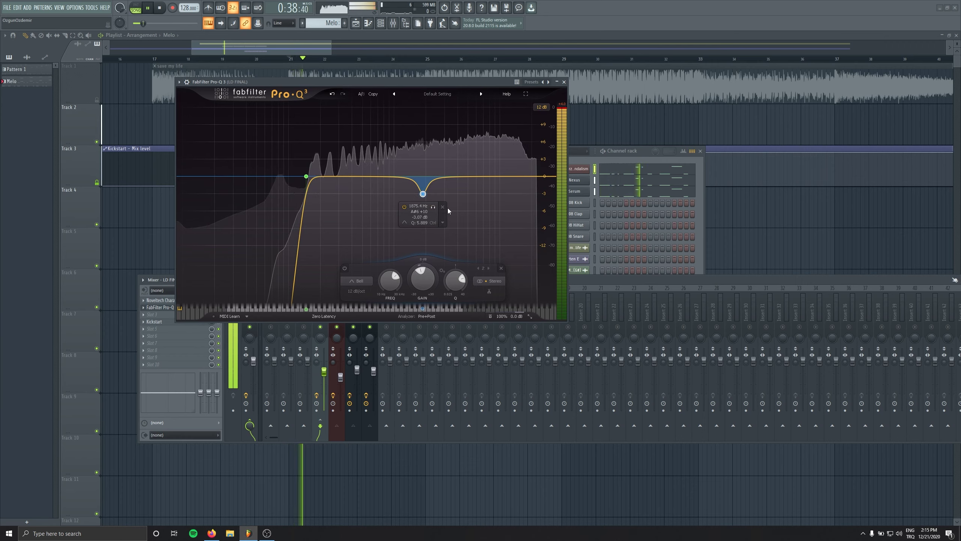
Try a wide bell boost of about 1.17 dB at about 4045 Hz in Pro-Q 3 during playback.
{"action": "left_click", "coordinate": [457, 161]}
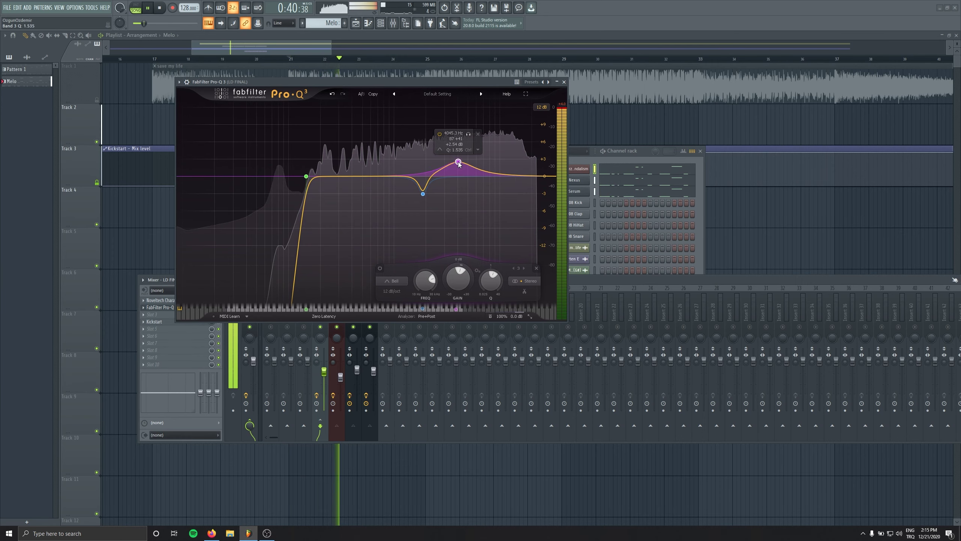
{"action": "left_click_drag", "start_coordinate": [457, 161], "coordinate": [459, 172]}
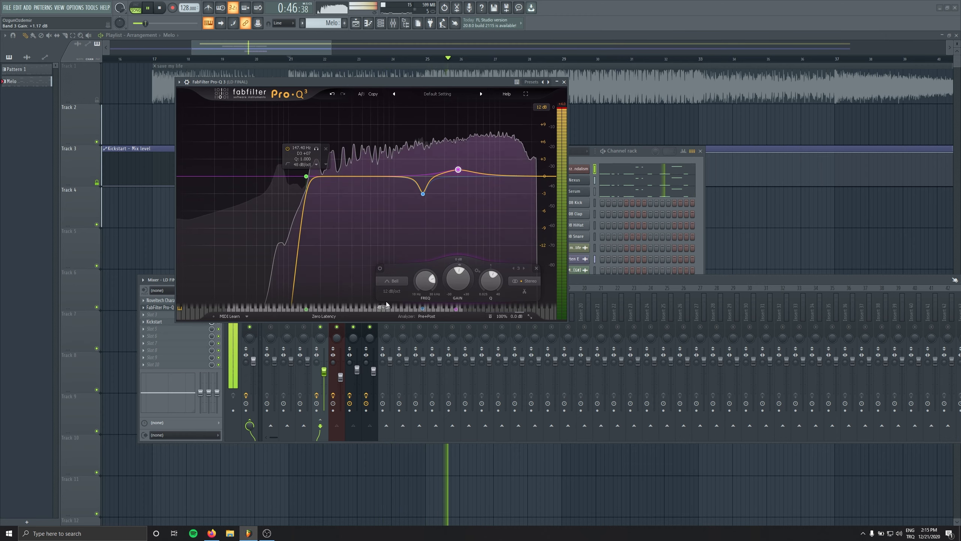
Set the narrow bell cut to about 2893 Hz and -4.3 dB and audition the band soloed.
{"action": "key", "text": "space"}
{"action": "left_click", "coordinate": [97, 100]}
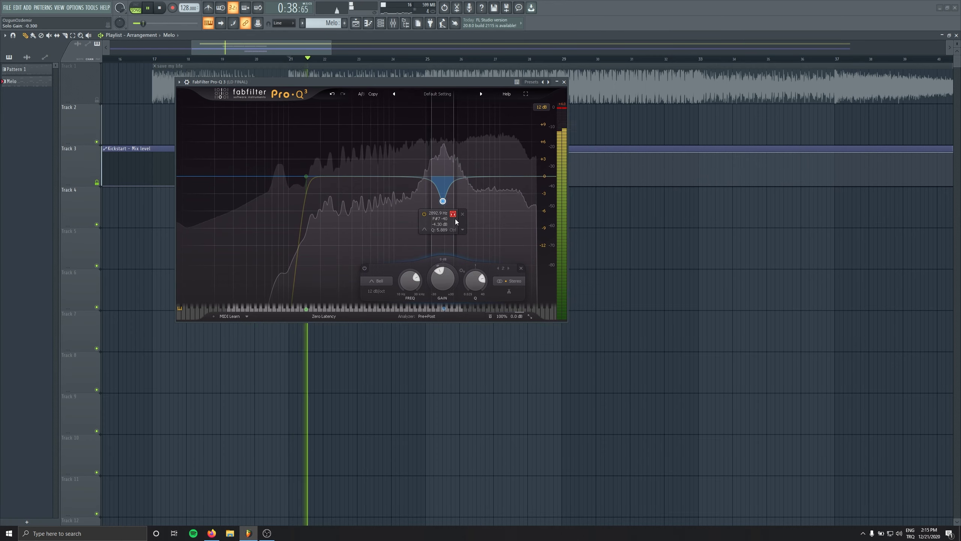
{"action": "key", "text": "space"}
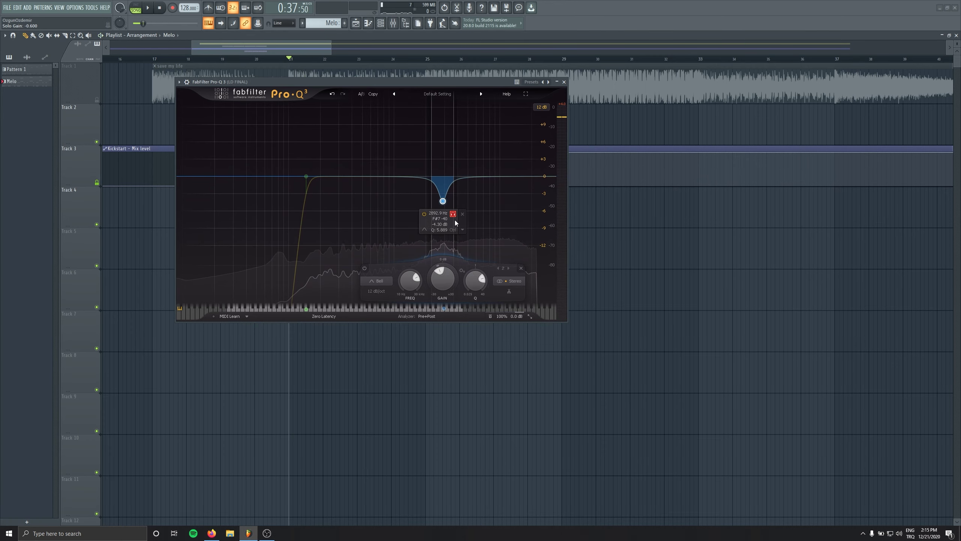
Leave the band solo, reduce the 2893 Hz bell cut to about -2 dB, and compare the playback with the soloed reference track.
{"action": "left_click", "coordinate": [453, 214]}
{"action": "mouse_move", "coordinate": [445, 203]}
{"action": "left_mouse_down"}
{"action": "mouse_move", "coordinate": [442, 181]}
{"action": "mouse_move", "coordinate": [444, 235]}
{"action": "mouse_move", "coordinate": [443, 194]}
{"action": "left_mouse_up"}
{"action": "key", "text": "space"}
{"action": "scroll", "coordinate": [442, 201], "scroll_direction": "down", "scroll_amount": 3}
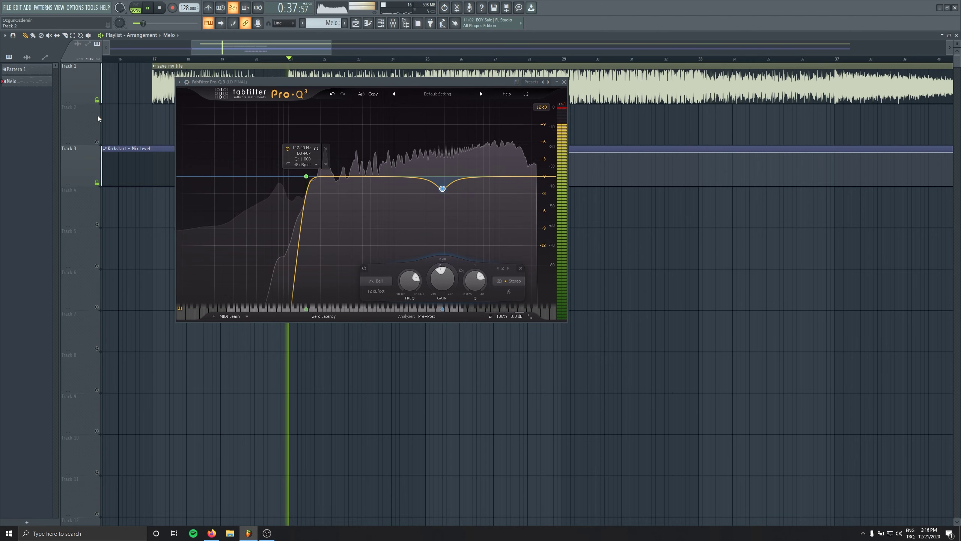
{"action": "left_click", "coordinate": [97, 99]}
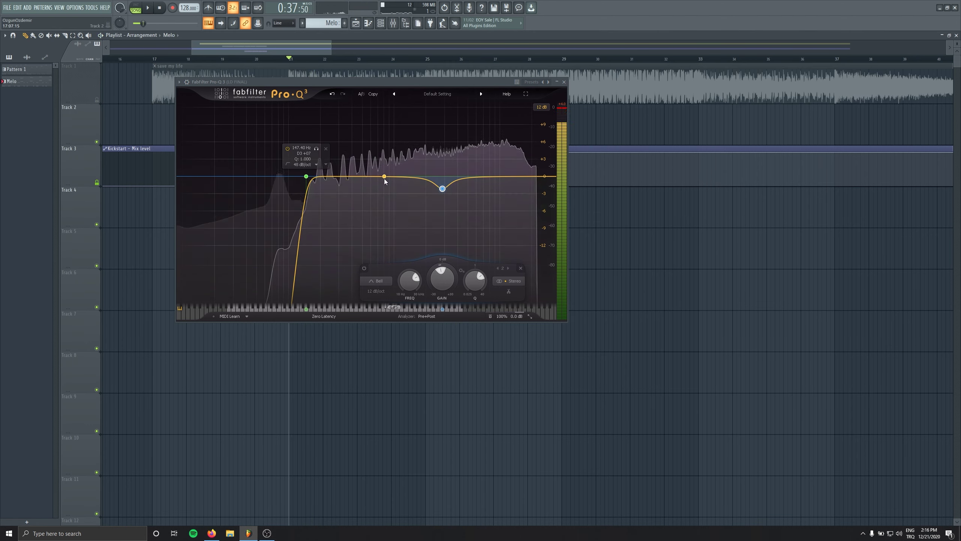
Add a third bell band in Pro-Q 3, sweep it boosted during playback, and turn it into a narrow cut near 1670 Hz.
{"action": "left_click_drag", "start_coordinate": [385, 181], "coordinate": [430, 178]}
{"action": "key", "text": "space"}
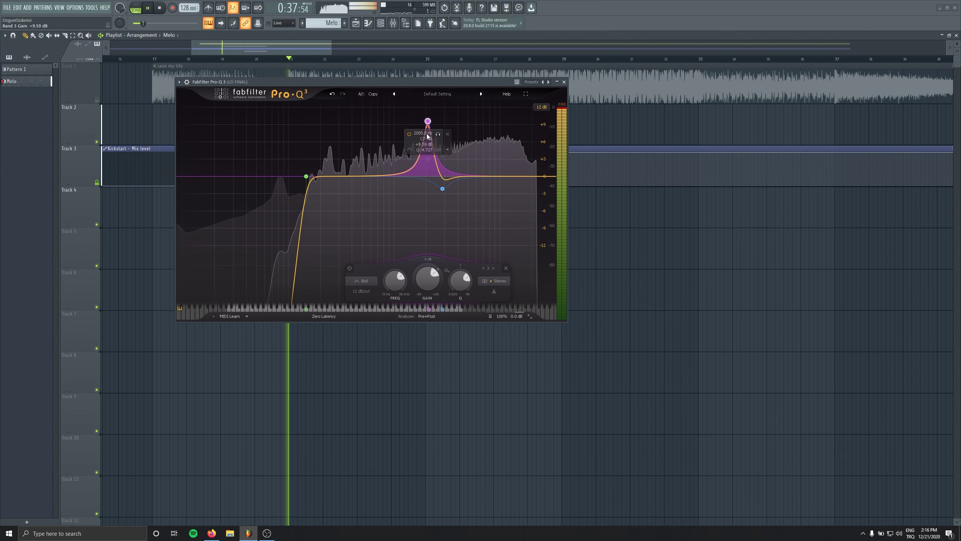
{"action": "left_click_drag", "start_coordinate": [428, 136], "coordinate": [440, 185]}
{"action": "right_click", "coordinate": [440, 190]}
{"action": "left_click", "coordinate": [455, 197]}
{"action": "right_click", "coordinate": [439, 190]}
{"action": "left_click", "coordinate": [455, 197]}
{"action": "key", "text": "space"}
{"action": "key", "text": "space"}
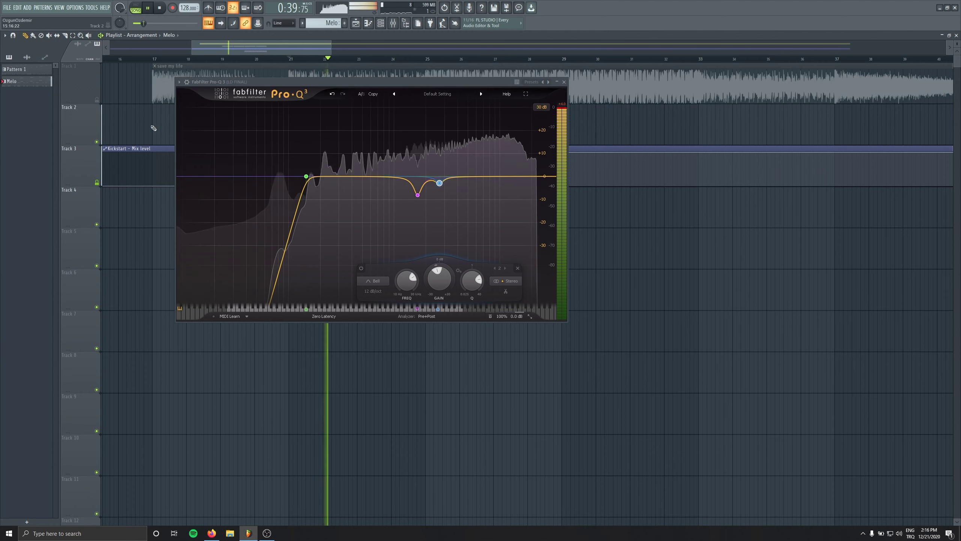
Set the higher bell cut to about 2688 Hz and -4.6 dB, and make the cut near 1670 Hz slightly shallower.
{"action": "mouse_move", "coordinate": [440, 183]}
{"action": "left_mouse_down"}
{"action": "mouse_move", "coordinate": [439, 197]}
{"action": "mouse_move", "coordinate": [439, 186]}
{"action": "left_mouse_up"}
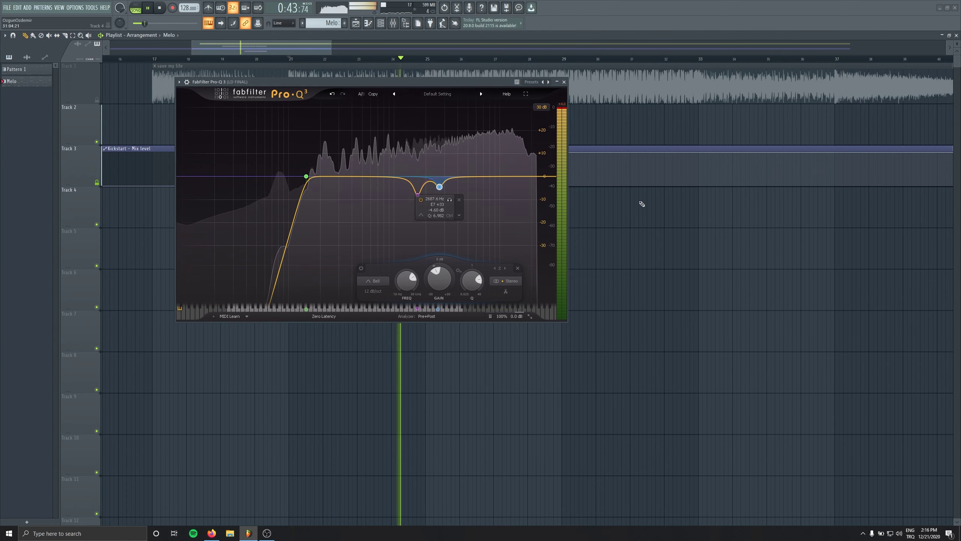
{"action": "right_click", "coordinate": [418, 195]}
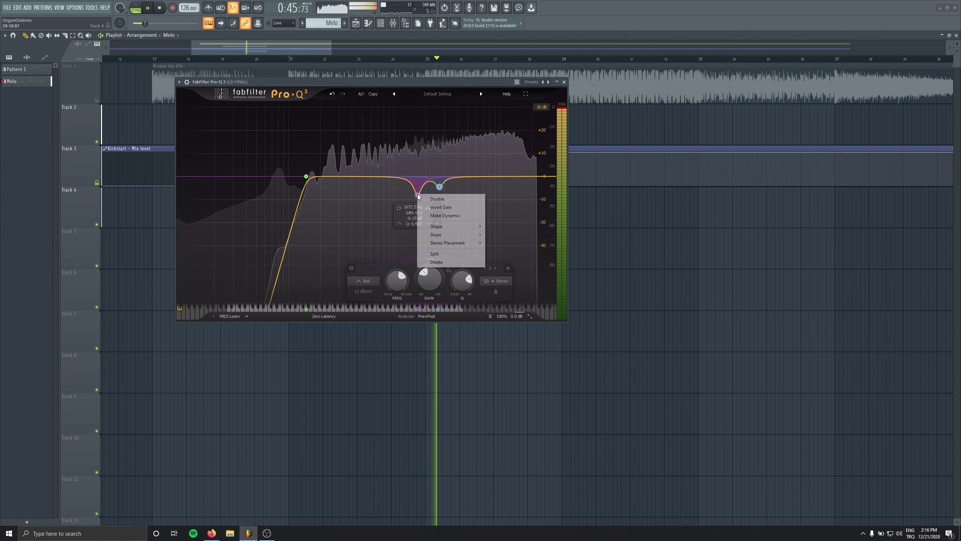
{"action": "left_click", "coordinate": [419, 197]}
{"action": "right_click", "coordinate": [417, 197]}
{"action": "left_click", "coordinate": [419, 201]}
{"action": "left_click_drag", "start_coordinate": [417, 198], "coordinate": [418, 192]}
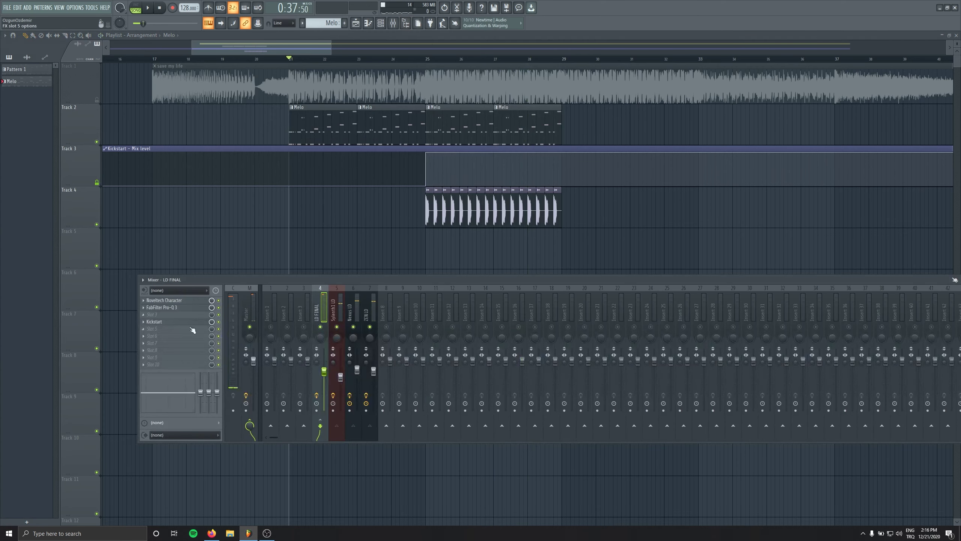
Move Kickstart down one slot in the LD FINAL effects chain and load Fruity Peak Controller into the first slot.
{"action": "left_click", "coordinate": [206, 315]}
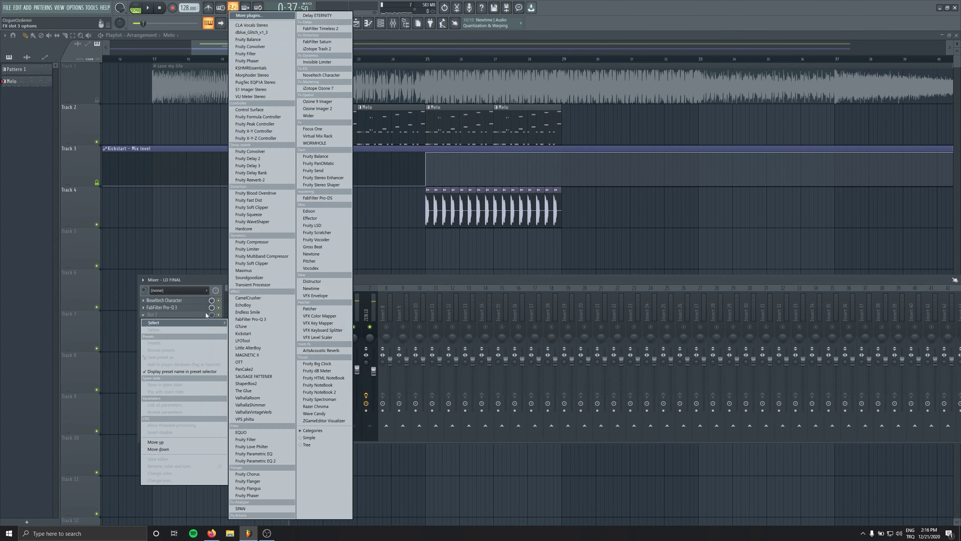
{"action": "left_click", "coordinate": [404, 273]}
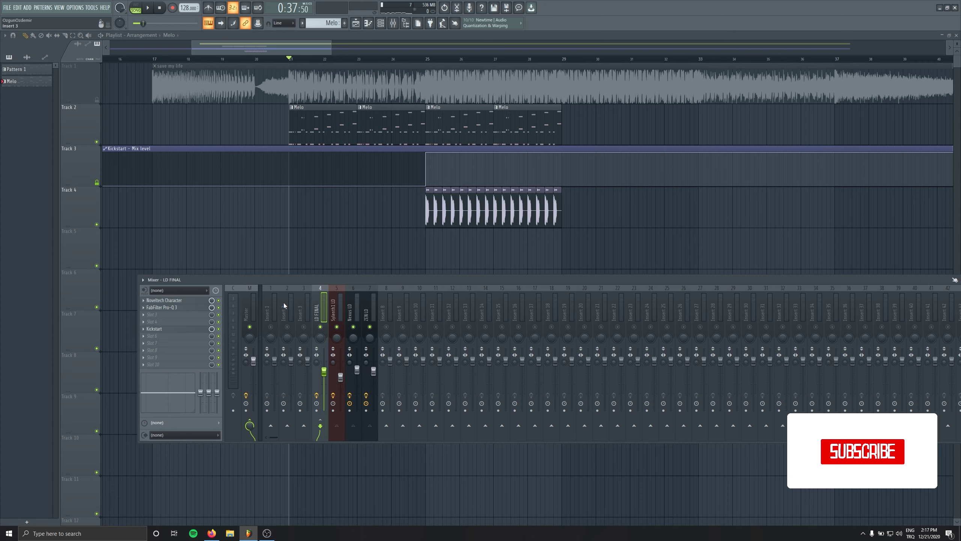
{"action": "key", "text": "space"}
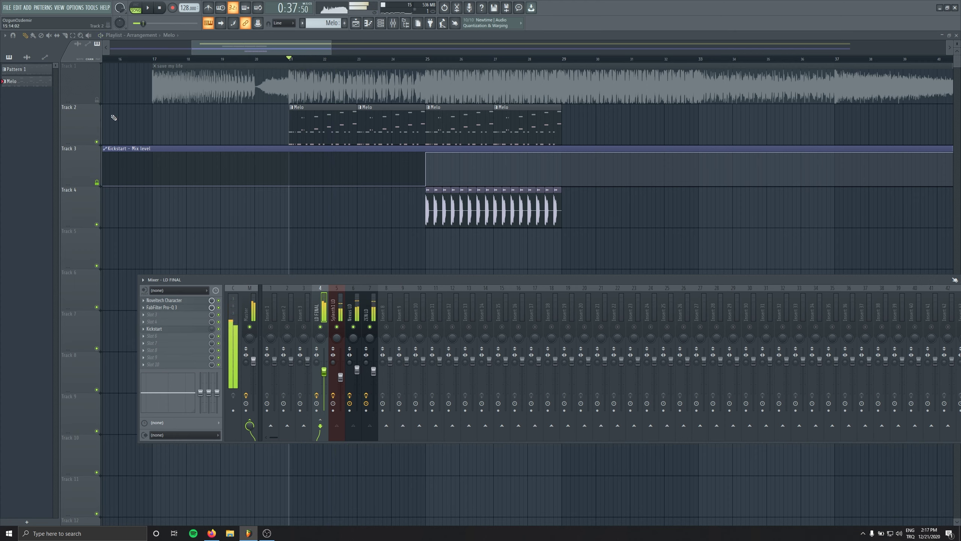
{"action": "key", "text": "space"}
{"action": "left_click", "coordinate": [180, 300]}
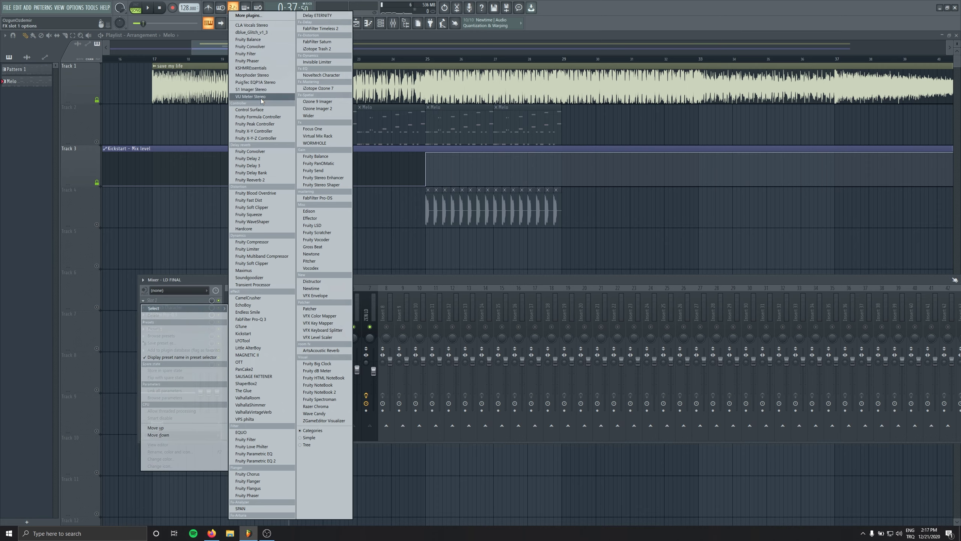
{"action": "left_click", "coordinate": [260, 124]}
{"action": "left_click_drag", "start_coordinate": [217, 107], "coordinate": [314, 129]}
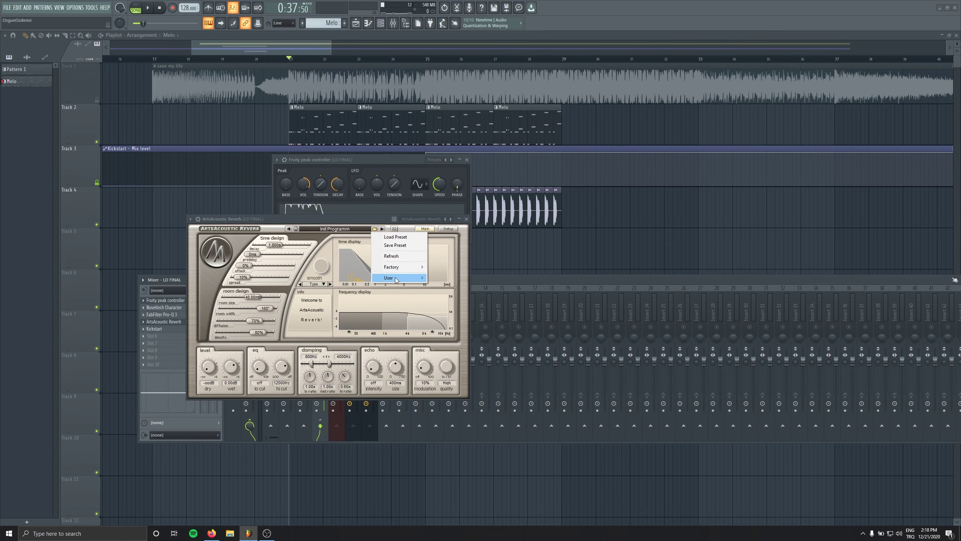
Load the MADDIX AA user preset in ArtsAcoustic Reverb and raise its hi cut to 11091 Hz during playback.
{"action": "mouse_move", "coordinate": [396, 279]}
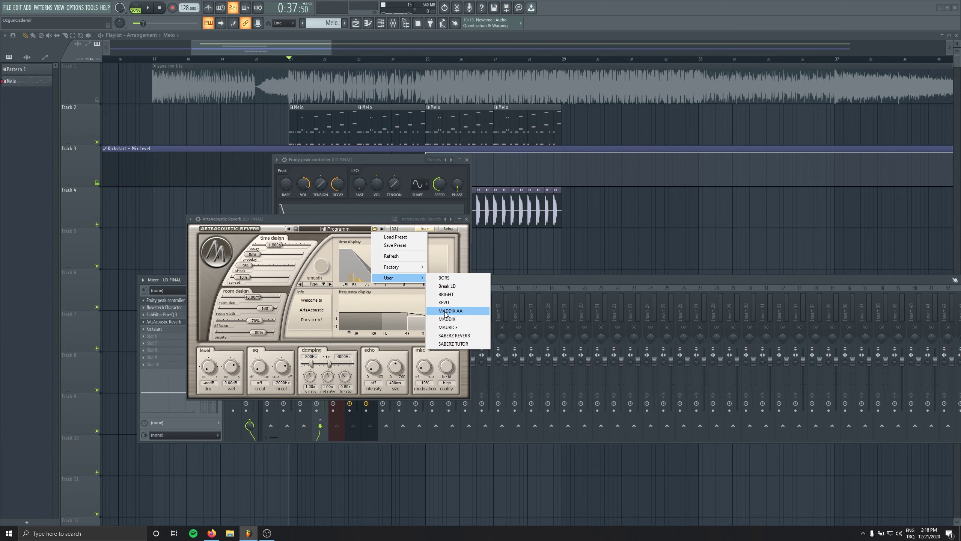
{"action": "left_click", "coordinate": [445, 312]}
{"action": "left_click_drag", "start_coordinate": [307, 220], "coordinate": [313, 213]}
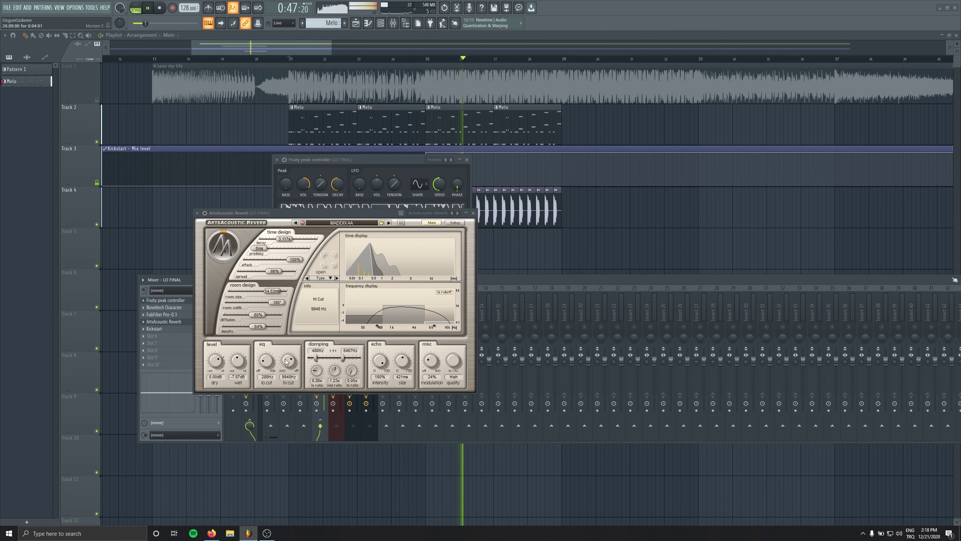
{"action": "left_click_drag", "start_coordinate": [288, 368], "coordinate": [287, 326]}
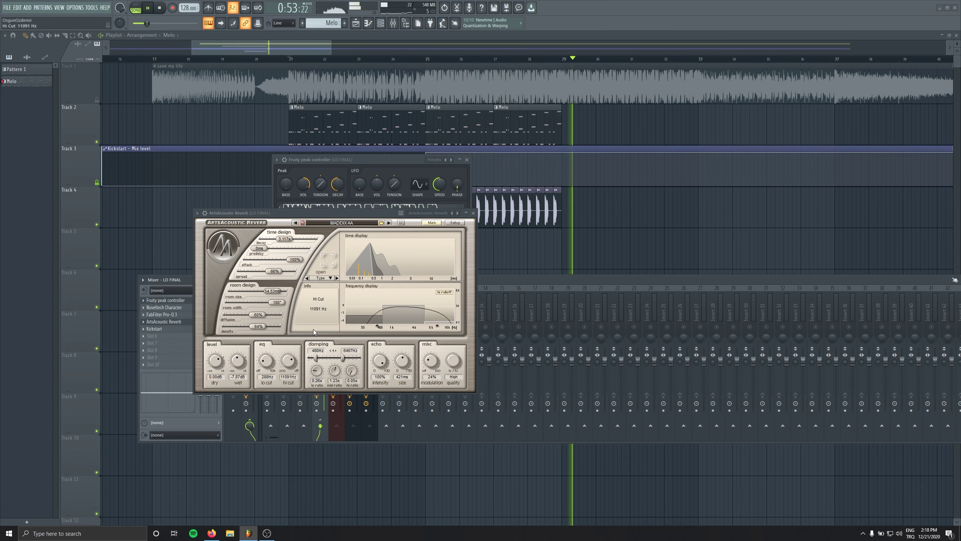
{"action": "left_click_drag", "start_coordinate": [381, 214], "coordinate": [389, 214]}
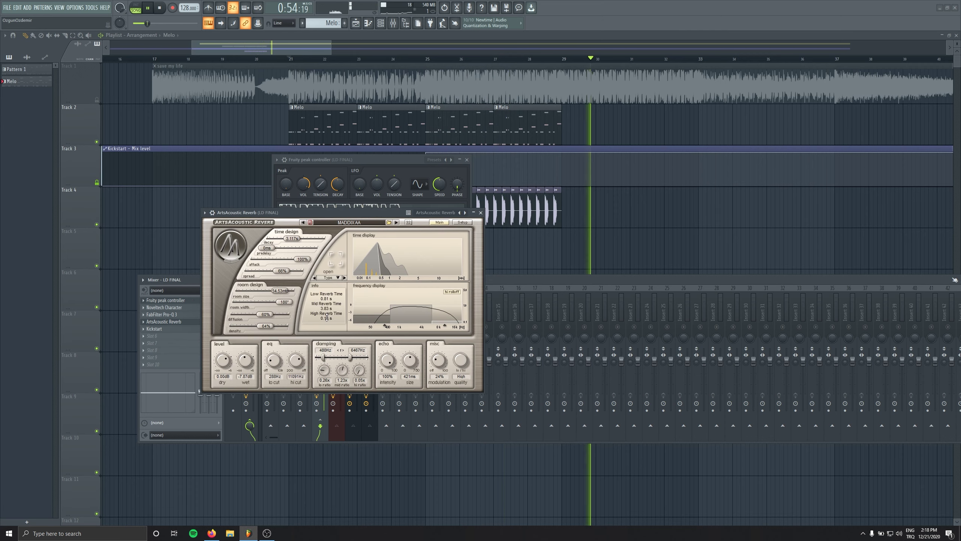
{"action": "left_click", "coordinate": [481, 213]}
Link ArtsAcoustic Reverb's mix level on LD FINAL to the Peak ctrl - Peak controller with a chosen mapping formula.
{"action": "left_click_drag", "start_coordinate": [325, 161], "coordinate": [349, 161]}
{"action": "key", "text": "space"}
{"action": "right_click", "coordinate": [215, 323]}
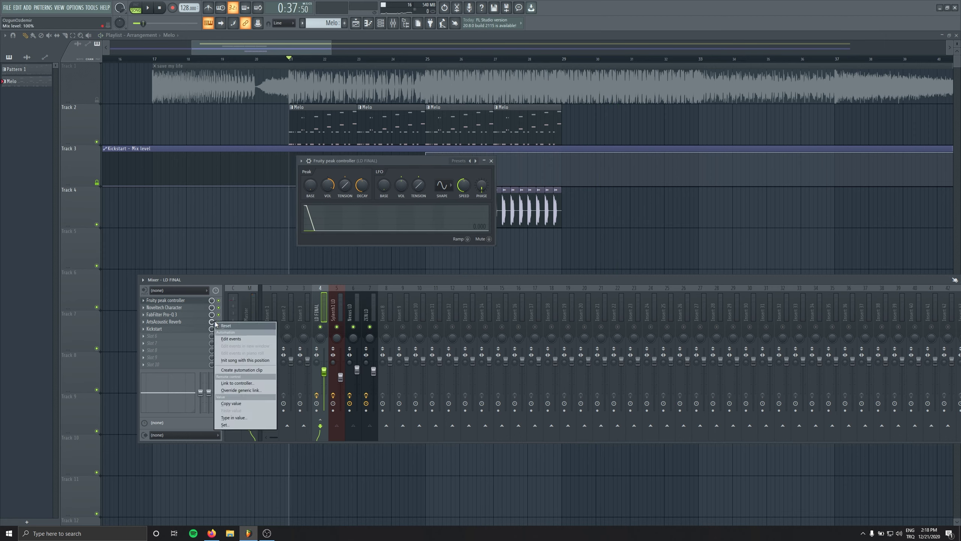
{"action": "left_click", "coordinate": [237, 384]}
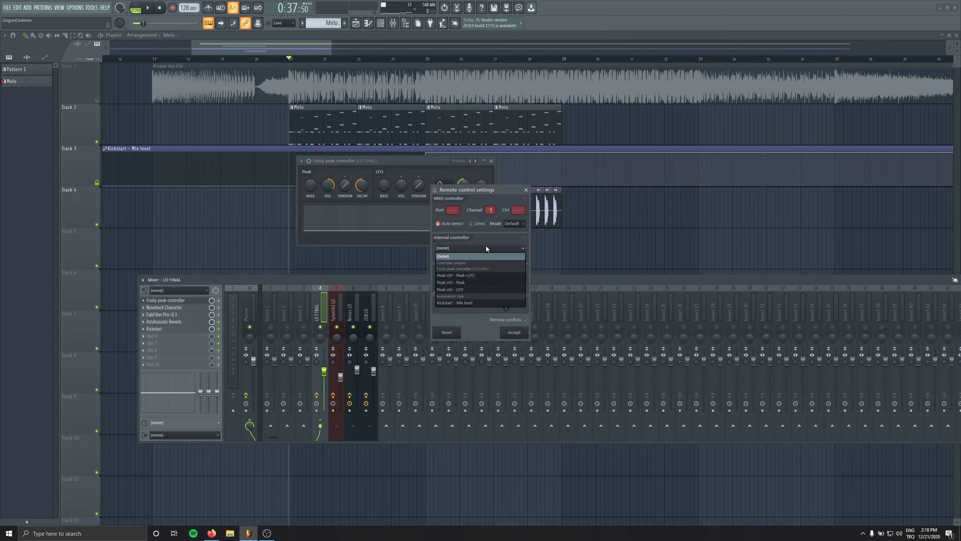
{"action": "left_click", "coordinate": [475, 282]}
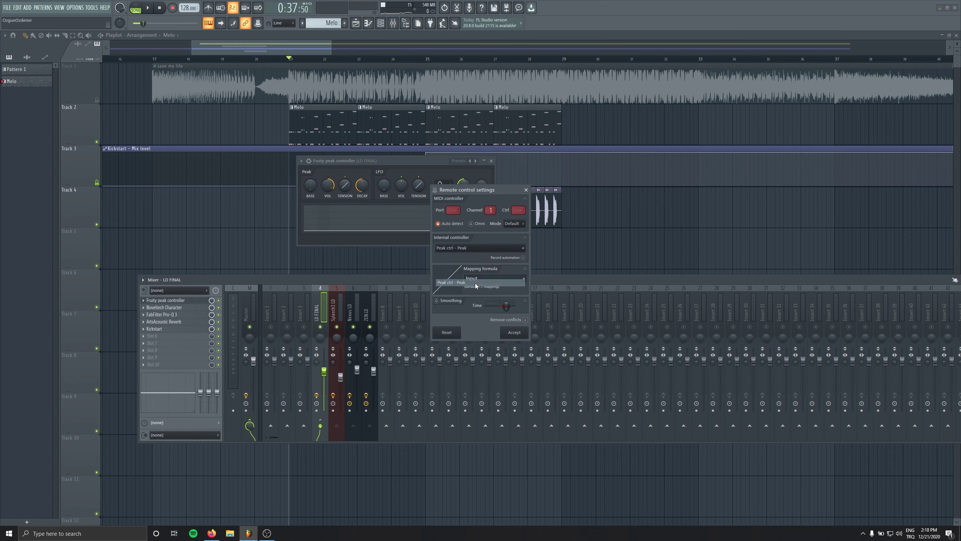
{"action": "left_click", "coordinate": [526, 281]}
{"action": "left_click", "coordinate": [531, 301]}
{"action": "left_click", "coordinate": [515, 333]}
Lower the Peak volume amount in Fruity Peak Controller while auditioning the lead, and close the plugin.
{"action": "key", "text": "space"}
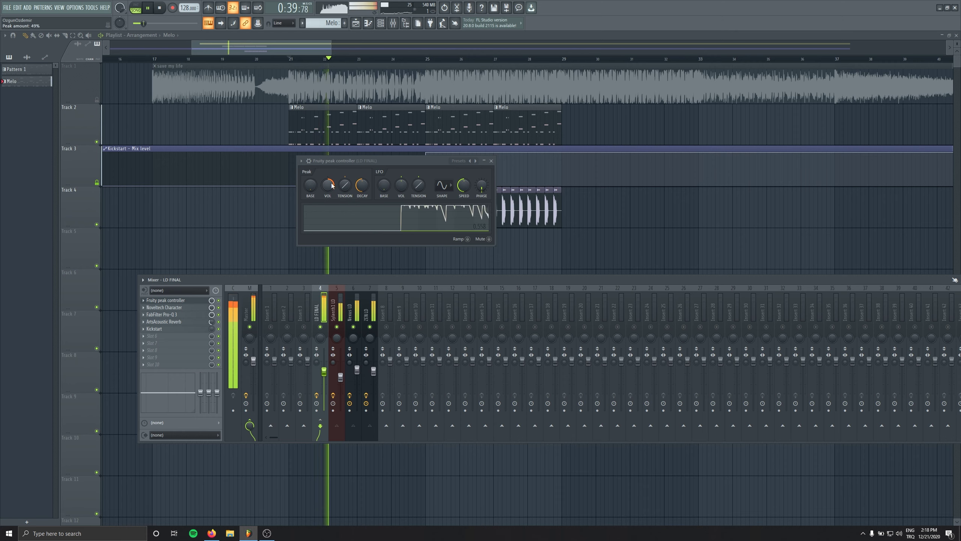
{"action": "left_click_drag", "start_coordinate": [331, 184], "coordinate": [332, 190]}
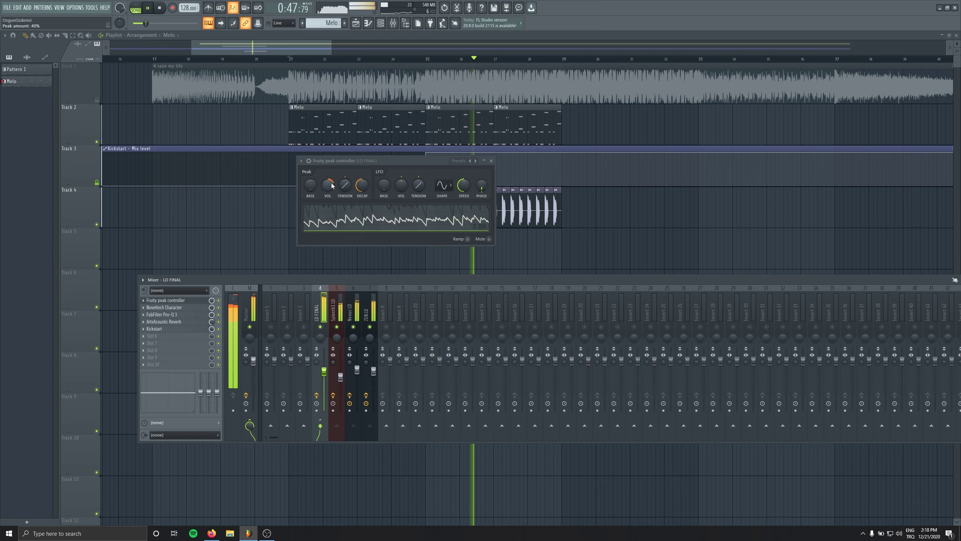
{"action": "key", "text": "space"}
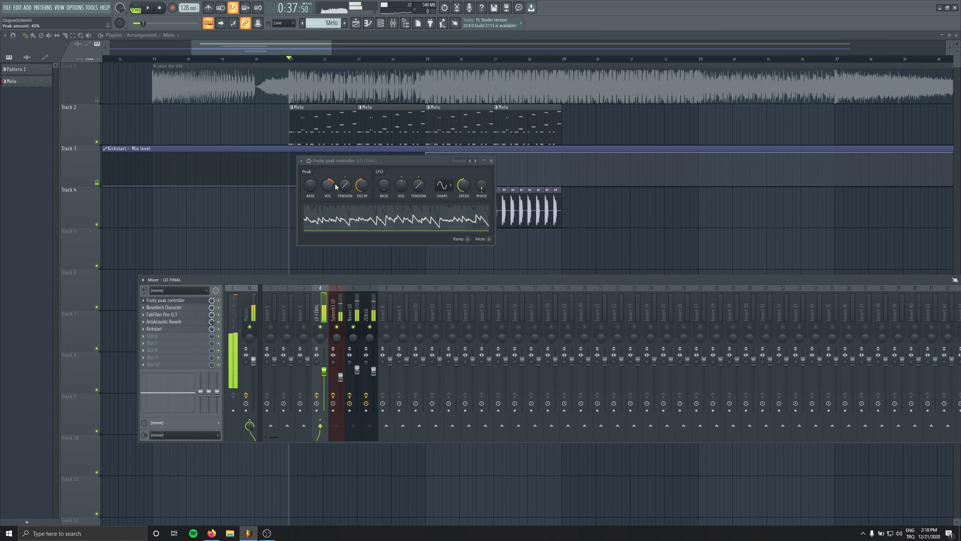
{"action": "left_click", "coordinate": [491, 161]}
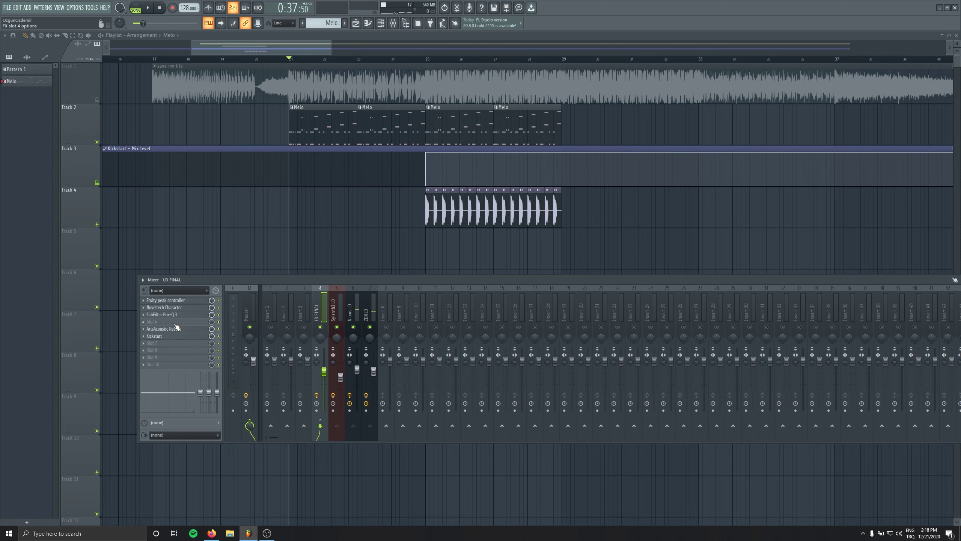
Load Fruity Reeverb 2 into LD FINAL's fourth effect slot with the Vox EQ preset.
{"action": "left_click", "coordinate": [175, 322]}
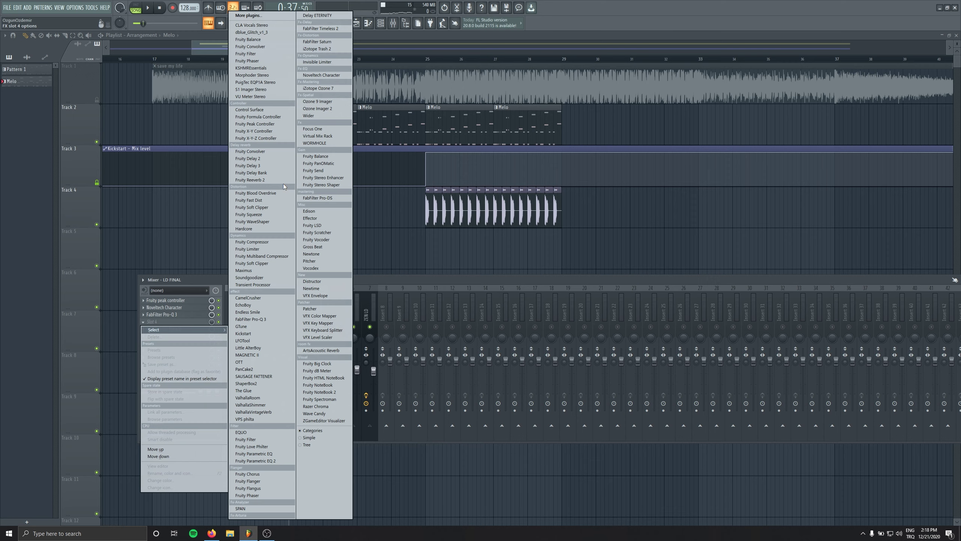
{"action": "left_click", "coordinate": [260, 181]}
{"action": "left_click", "coordinate": [16, 49]}
{"action": "mouse_move", "coordinate": [57, 79]}
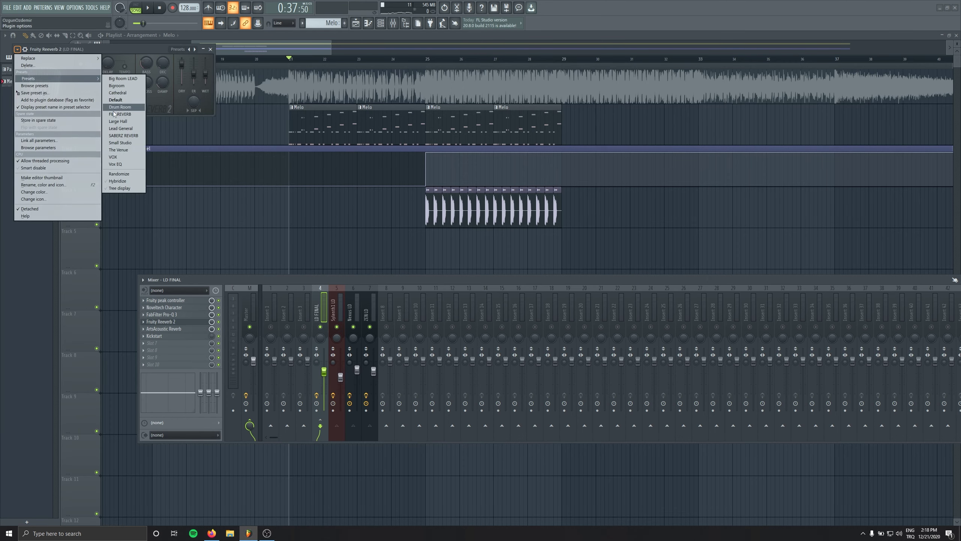
{"action": "left_click", "coordinate": [122, 164]}
{"action": "left_click_drag", "start_coordinate": [127, 55], "coordinate": [208, 147]}
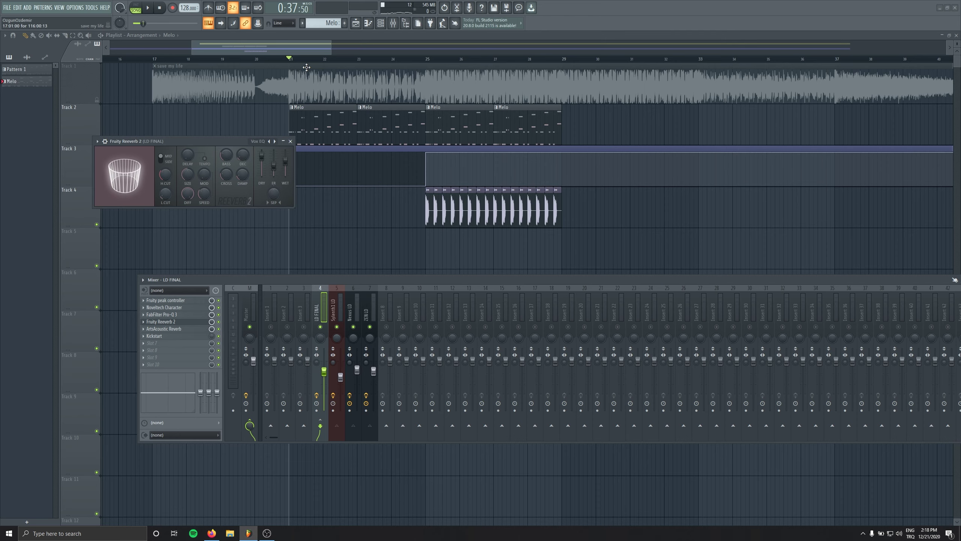
Select bars 21 to 23 in the playlist and create an automation clip for Fruity Reeverb 2's wet level there.
{"action": "left_click_drag", "start_coordinate": [290, 59], "coordinate": [354, 63]}
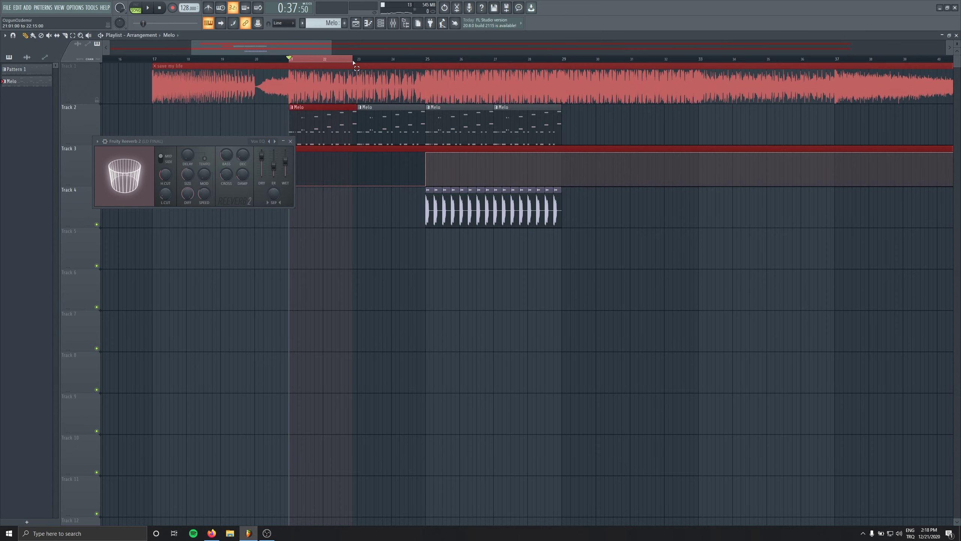
{"action": "right_click", "coordinate": [286, 173]}
{"action": "left_click", "coordinate": [305, 225]}
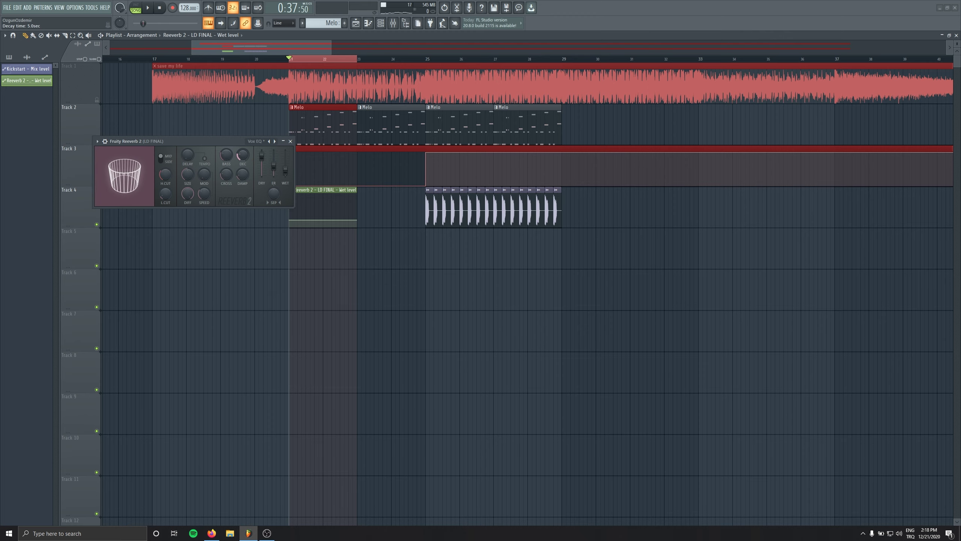
{"action": "left_click", "coordinate": [290, 142]}
Flatten the Reeverb 2 wet level automation clip to zero at both ends and audition the section.
{"action": "left_click", "coordinate": [291, 221]}
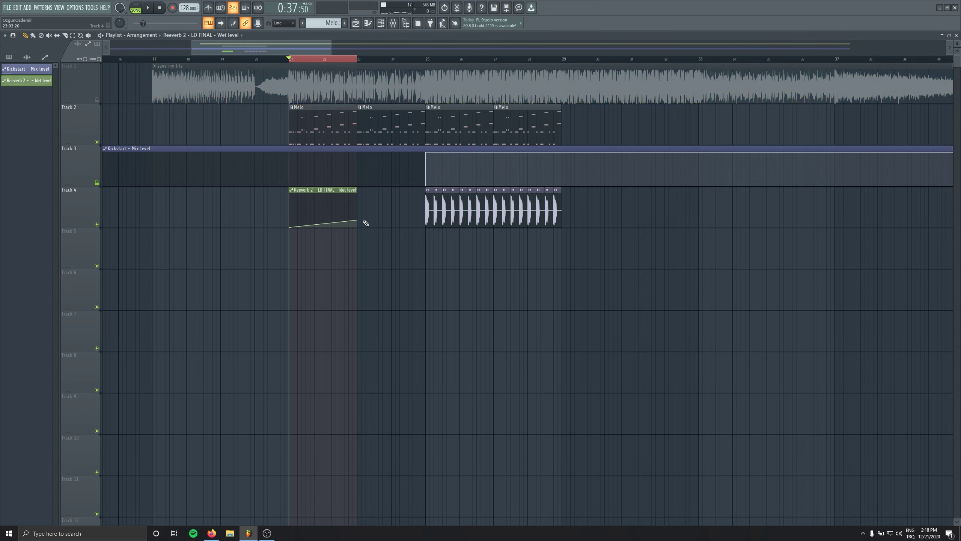
{"action": "scroll", "coordinate": [293, 225], "scroll_direction": "up", "scroll_amount": 8}
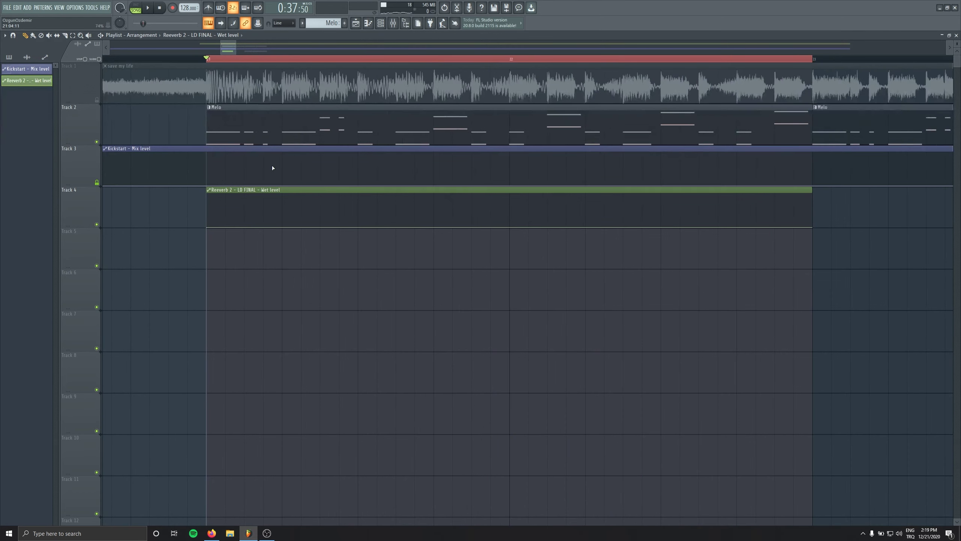
{"action": "scroll", "coordinate": [286, 252], "scroll_direction": "up", "scroll_amount": 3}
{"action": "scroll", "coordinate": [264, 232], "scroll_direction": "up", "scroll_amount": 1}
{"action": "key", "text": "space"}
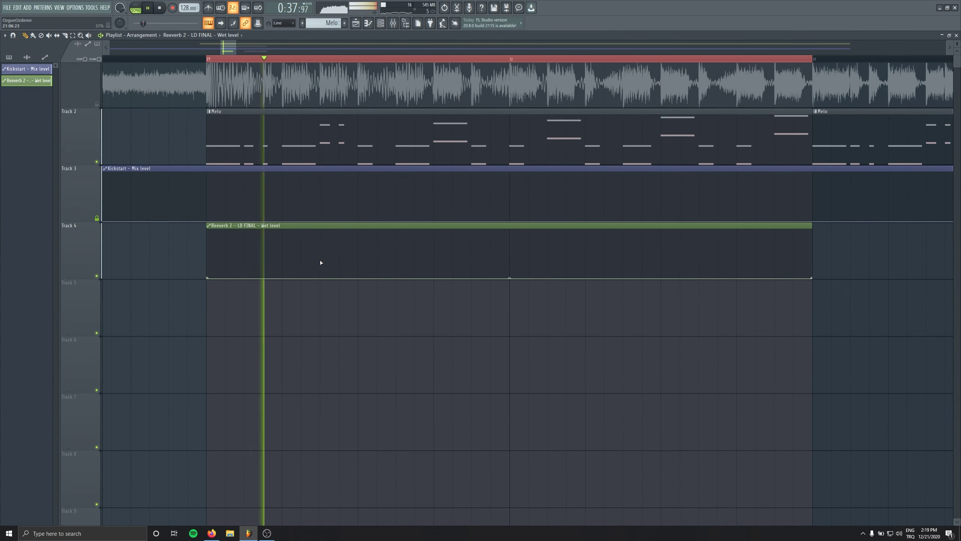
{"action": "key", "text": "space"}
Draw a wet level ramp from zero at 21:10 to full at 21:11 with an instant drop to zero, and audition it.
{"action": "right_click", "coordinate": [377, 277]}
{"action": "right_click", "coordinate": [398, 241]}
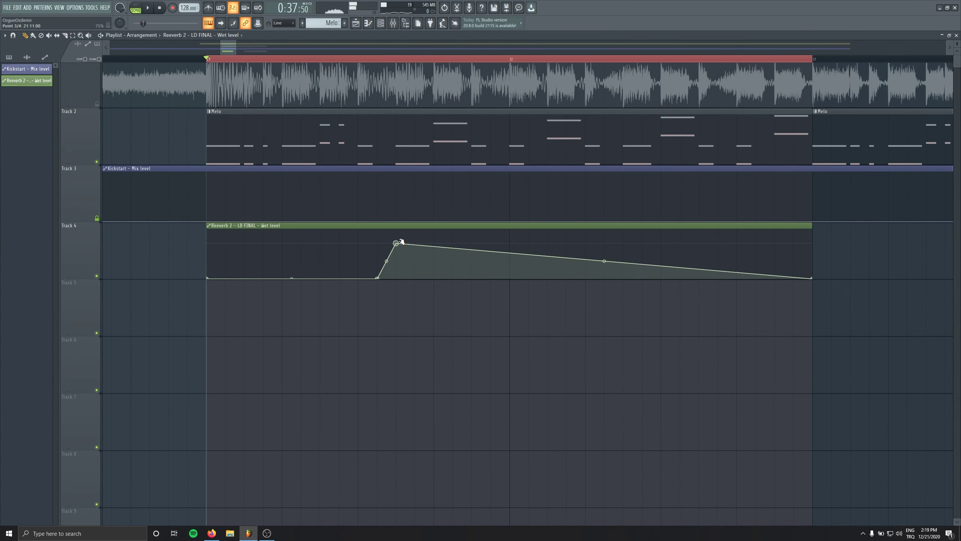
{"action": "left_click_drag", "start_coordinate": [398, 241], "coordinate": [397, 217]}
{"action": "right_click", "coordinate": [397, 276]}
{"action": "key", "text": "space"}
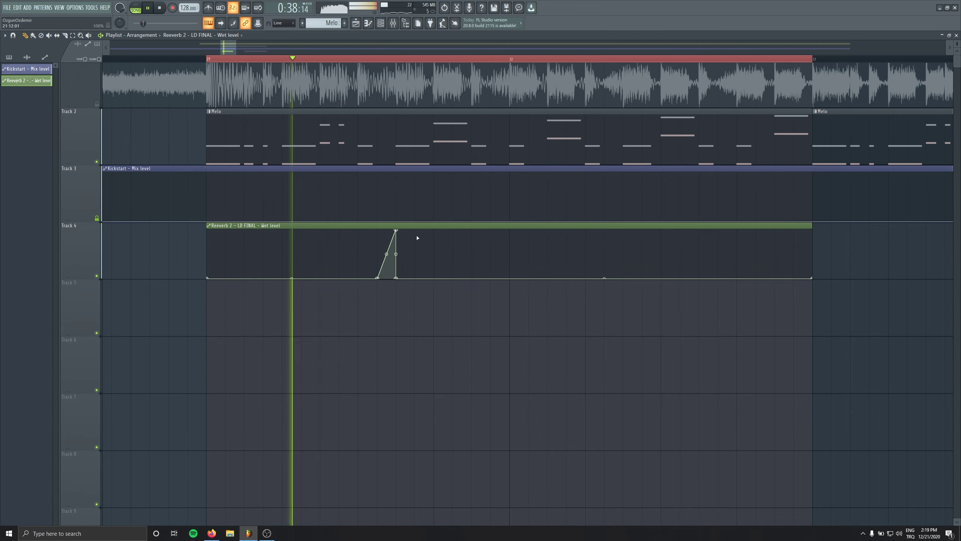
{"action": "key", "text": "space"}
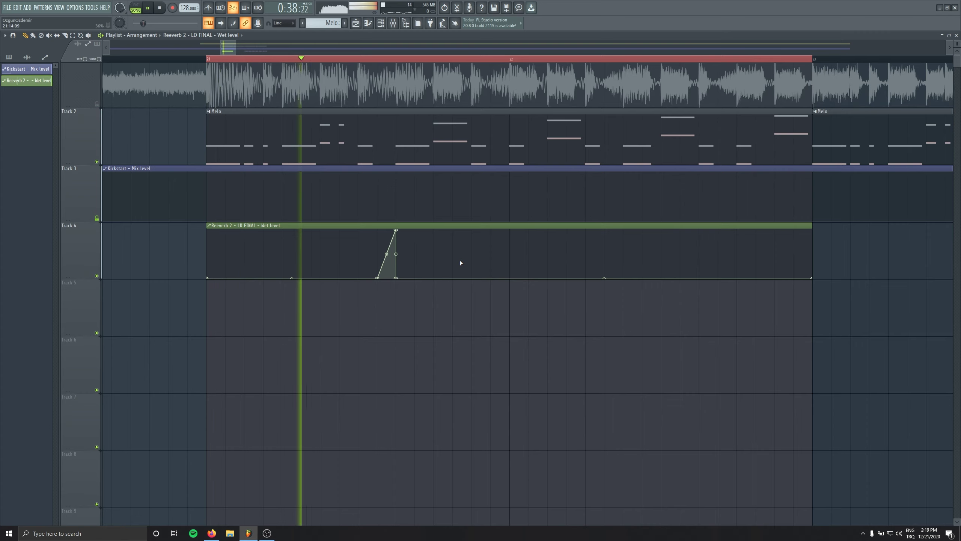
{"action": "key", "text": "space"}
Draw a wet level ramp from zero at 21:16 to full at 22:01 with an instant drop to zero.
{"action": "left_click", "coordinate": [491, 278]}
{"action": "left_click", "coordinate": [512, 233]}
{"action": "left_click", "coordinate": [528, 276]}
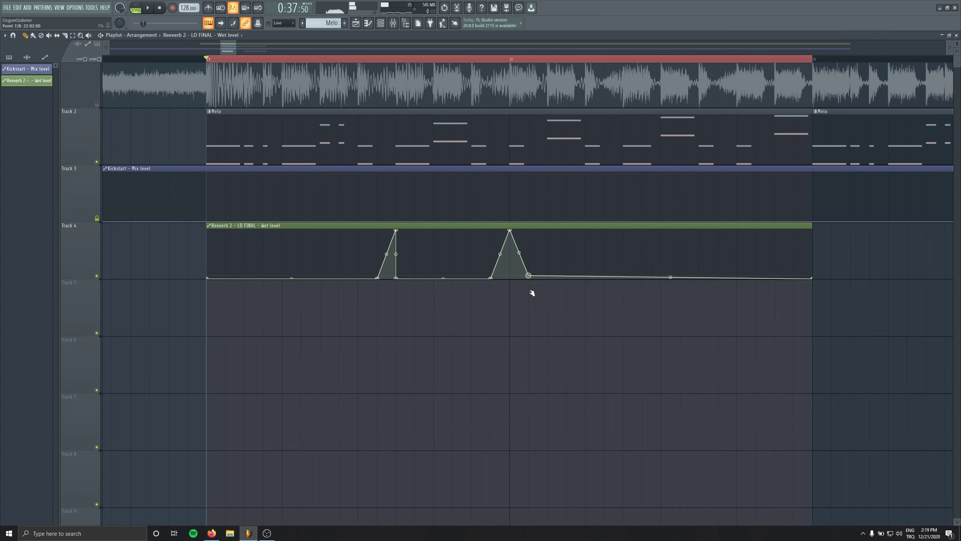
{"action": "right_click", "coordinate": [537, 231]}
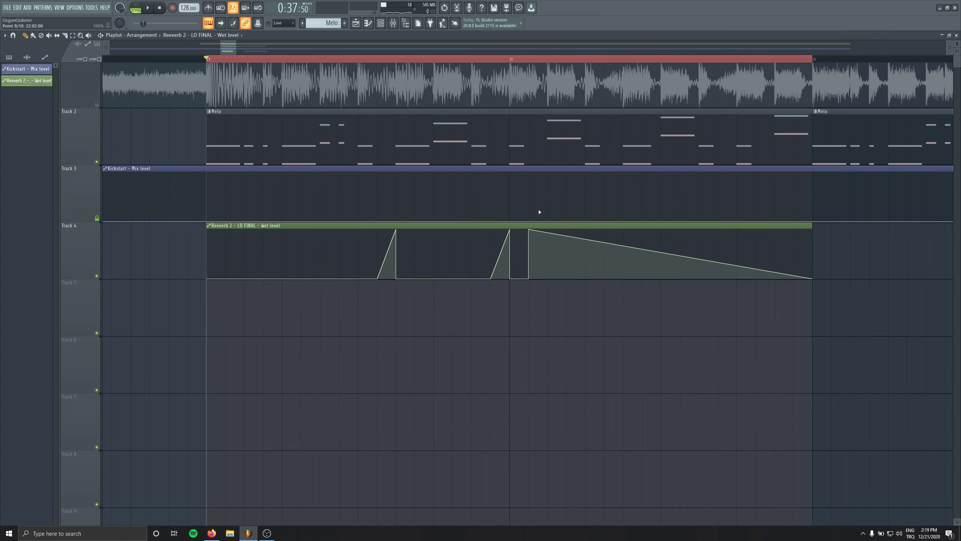
{"action": "right_click", "coordinate": [543, 214]}
{"action": "key", "text": "ctrl+z"}
Try a wet level ramp from 22:02 to 22:03, add a zero point at 22:06, and delete the 22:03 peak.
{"action": "left_click_drag", "start_coordinate": [529, 230], "coordinate": [547, 231]}
{"action": "right_click", "coordinate": [570, 262]}
{"action": "left_click_drag", "start_coordinate": [572, 265], "coordinate": [608, 281]}
{"action": "key", "text": "space"}
{"action": "right_click", "coordinate": [606, 275]}
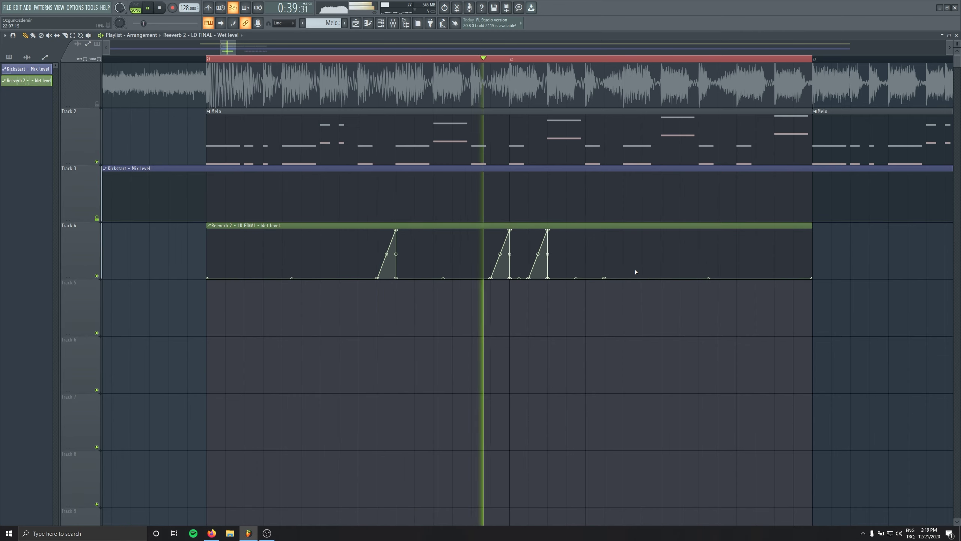
{"action": "key", "text": "space"}
{"action": "right_click", "coordinate": [549, 231]}
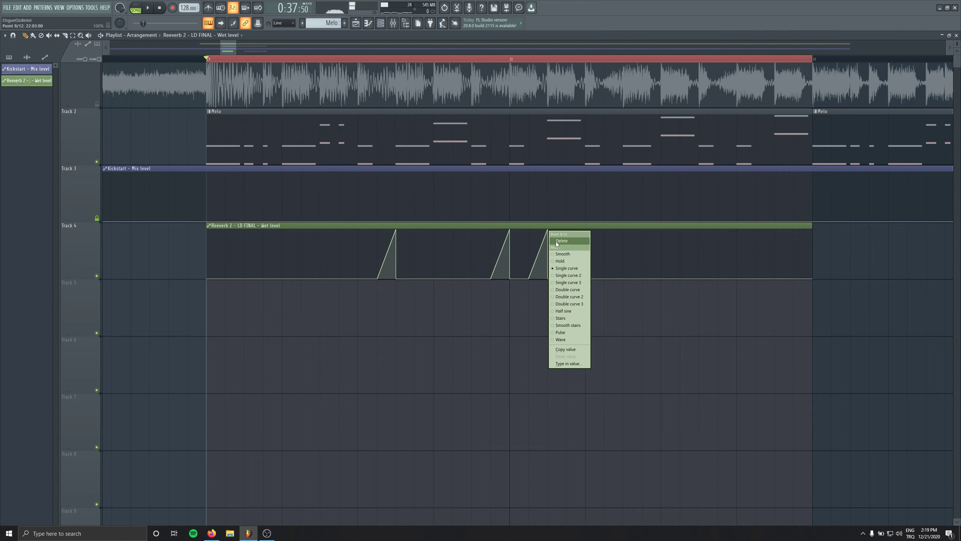
{"action": "left_click", "coordinate": [556, 241]}
Draw a wet level ramp from zero at 22:06 to full at 22:07 with an instant drop, auditioning the section.
{"action": "key", "text": "space"}
{"action": "right_click", "coordinate": [639, 240]}
{"action": "mouse_move", "coordinate": [639, 240]}
{"action": "left_mouse_down"}
{"action": "mouse_move", "coordinate": [602, 230]}
{"action": "mouse_move", "coordinate": [622, 231]}
{"action": "left_mouse_up"}
{"action": "right_click", "coordinate": [629, 263]}
{"action": "left_click_drag", "start_coordinate": [629, 263], "coordinate": [628, 303]}
{"action": "key", "text": "space"}
Draw a wet level ramp from zero at 22:12 to full at 22:13 with an instant drop to zero.
{"action": "right_click", "coordinate": [717, 264]}
{"action": "left_click_drag", "start_coordinate": [718, 264], "coordinate": [718, 283]}
{"action": "right_click", "coordinate": [772, 253]}
{"action": "left_click_drag", "start_coordinate": [772, 254], "coordinate": [747, 213]}
{"action": "right_click", "coordinate": [735, 261]}
{"action": "left_click_drag", "start_coordinate": [736, 261], "coordinate": [729, 320]}
{"action": "key", "text": "ctrl+z"}
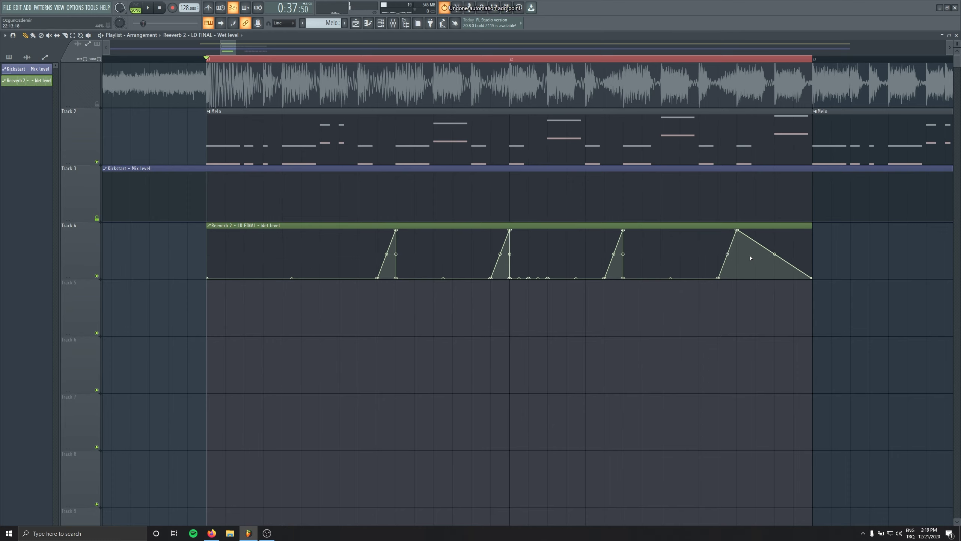
{"action": "right_click", "coordinate": [751, 258]}
{"action": "left_click_drag", "start_coordinate": [751, 258], "coordinate": [730, 311]}
Try a wet level ramp from 22:14 to full at 22:15, audition it, and delete its peak.
{"action": "right_click", "coordinate": [773, 253]}
{"action": "left_click_drag", "start_coordinate": [773, 253], "coordinate": [774, 226]}
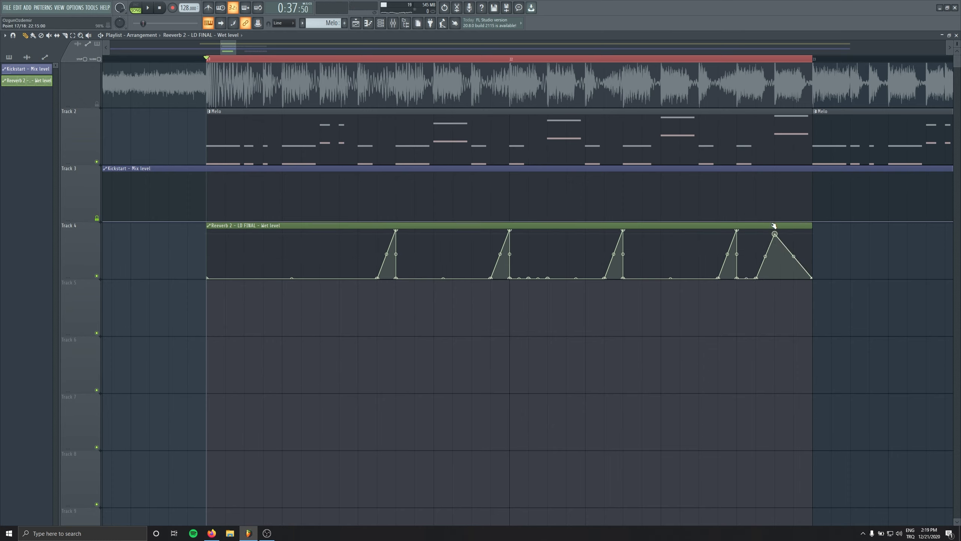
{"action": "right_click", "coordinate": [792, 266]}
{"action": "left_click_drag", "start_coordinate": [792, 266], "coordinate": [775, 326]}
{"action": "key", "text": "space"}
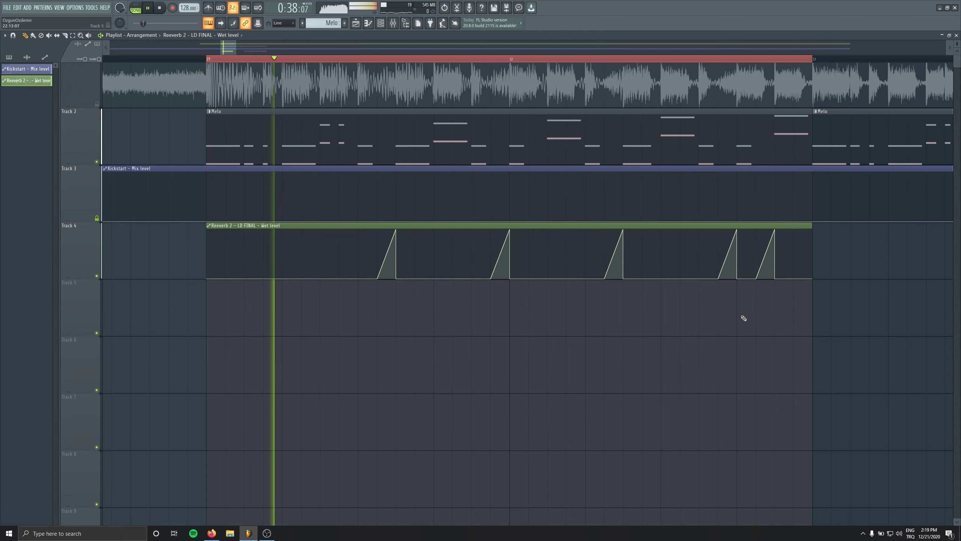
{"action": "scroll", "coordinate": [743, 318], "scroll_direction": "up", "scroll_amount": 1}
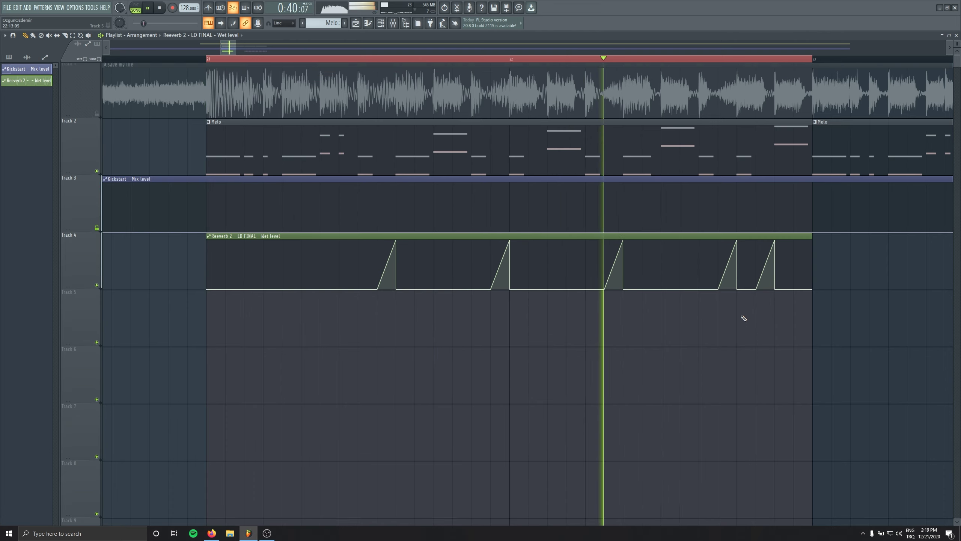
{"action": "key", "text": "space"}
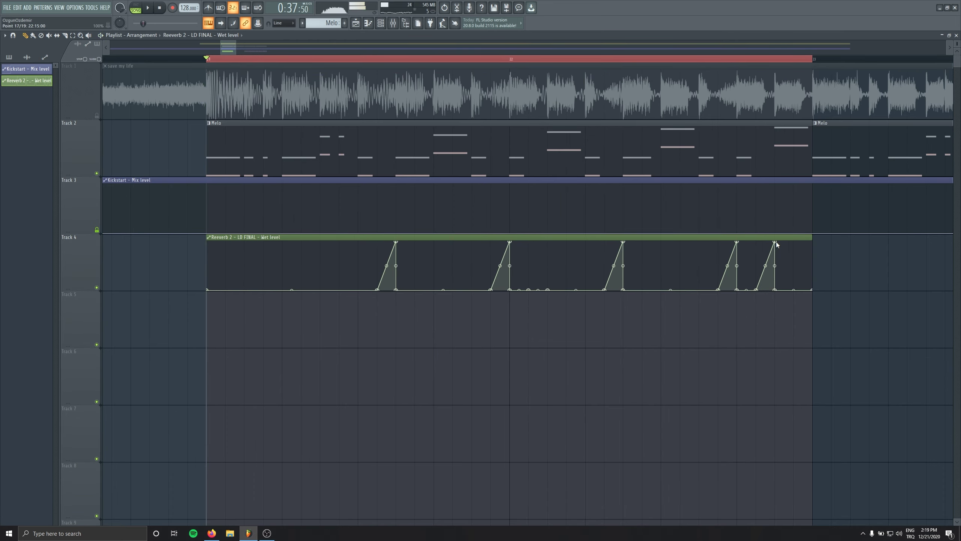
{"action": "right_click", "coordinate": [774, 243]}
Lengthen the last low E note of the Melo pattern in both the Saberz Vandalism and Serum channels.
{"action": "double_click", "coordinate": [719, 169]}
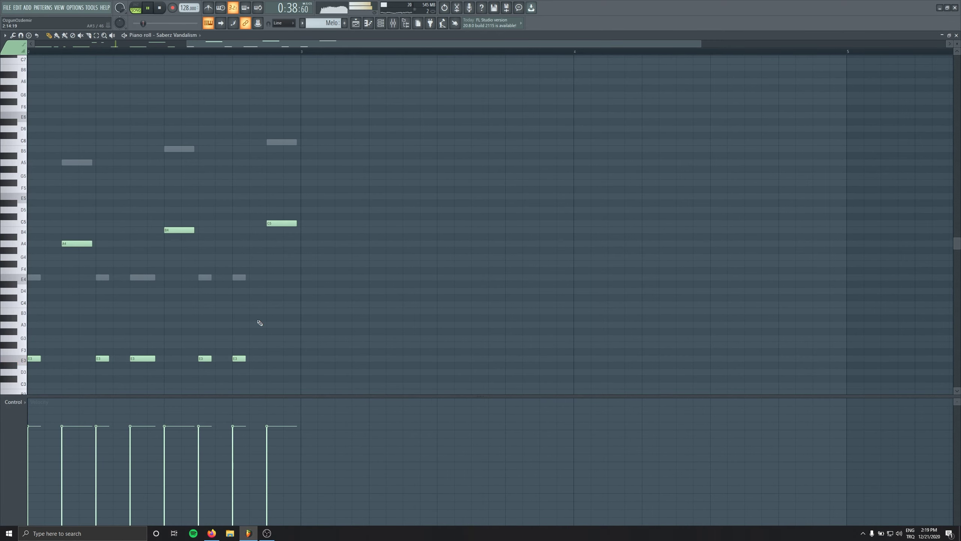
{"action": "left_click_drag", "start_coordinate": [244, 355], "coordinate": [261, 358]}
{"action": "key", "text": "space"}
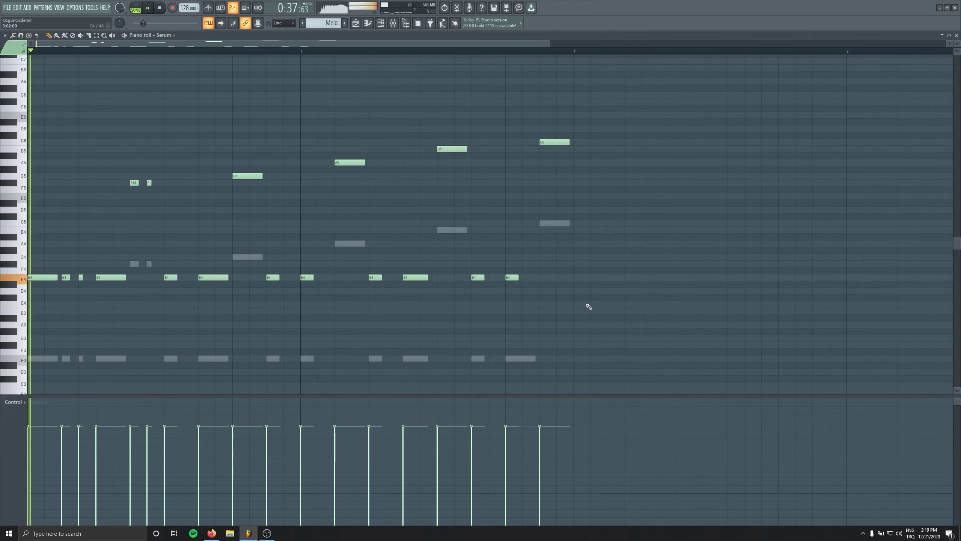
{"action": "left_click_drag", "start_coordinate": [517, 278], "coordinate": [534, 279]}
{"action": "left_click", "coordinate": [603, 290]}
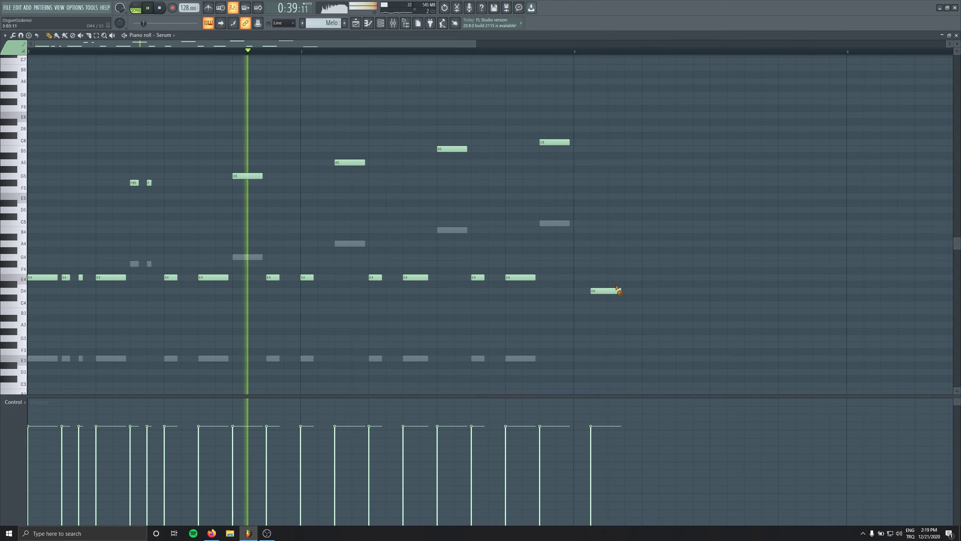
{"action": "right_click", "coordinate": [615, 291]}
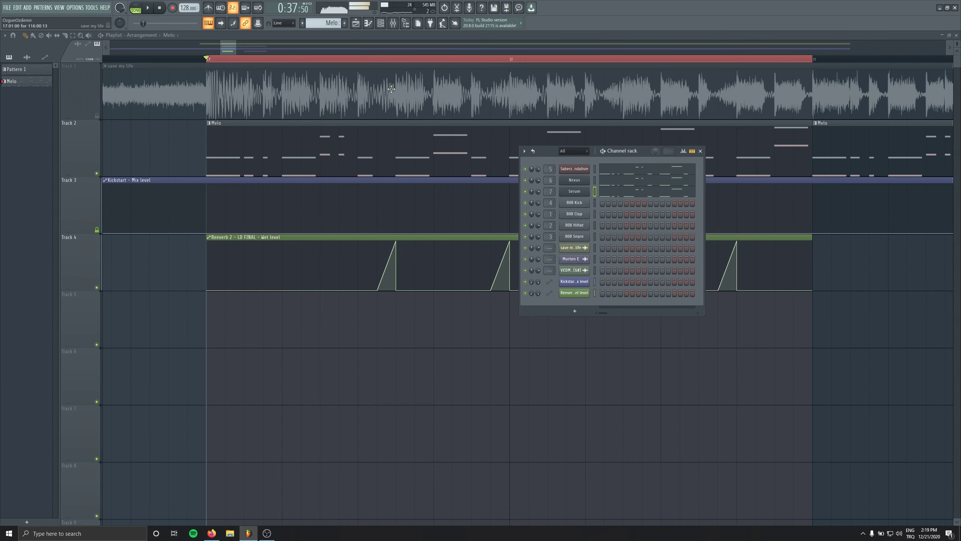
Audition the section while checking the lead levels in the mixer.
{"action": "left_click", "coordinate": [394, 25]}
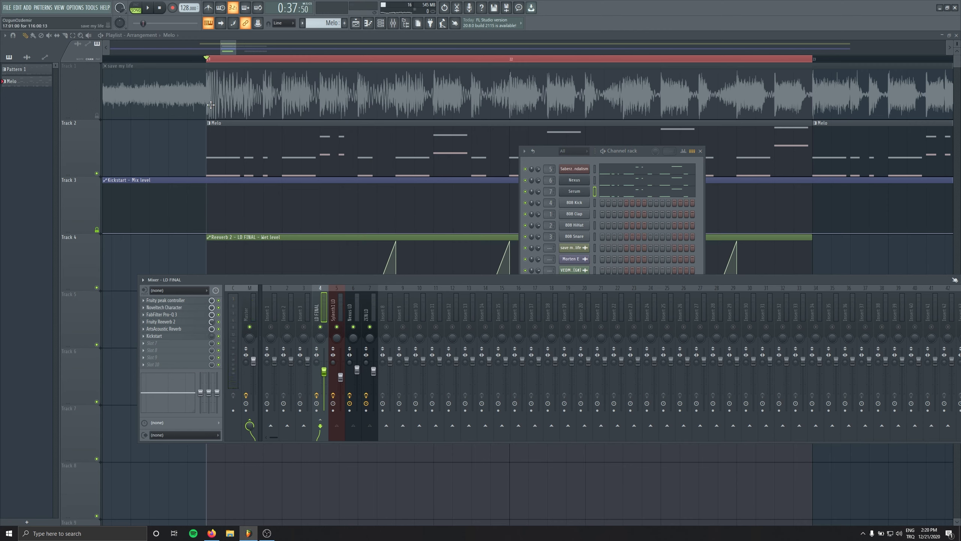
{"action": "key", "text": "space"}
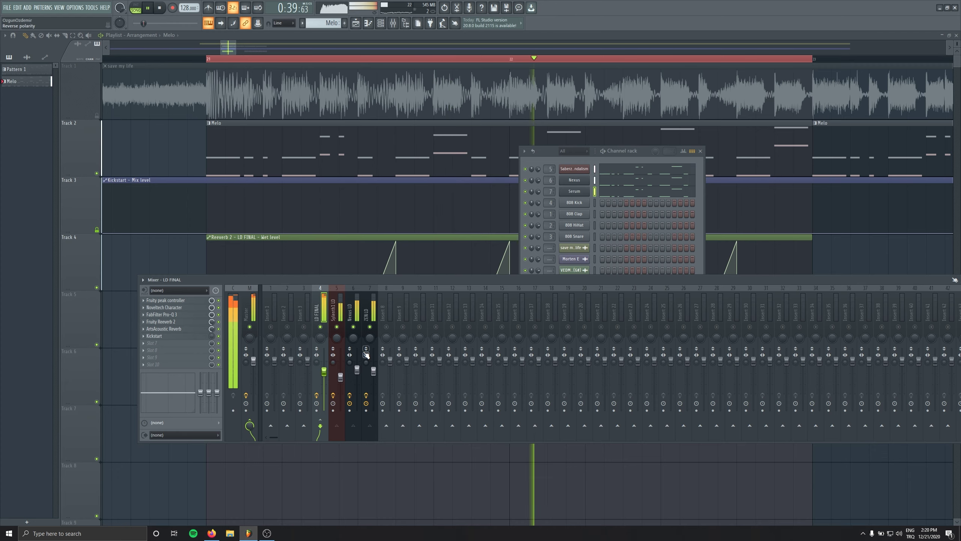
{"action": "key", "text": "F12"}
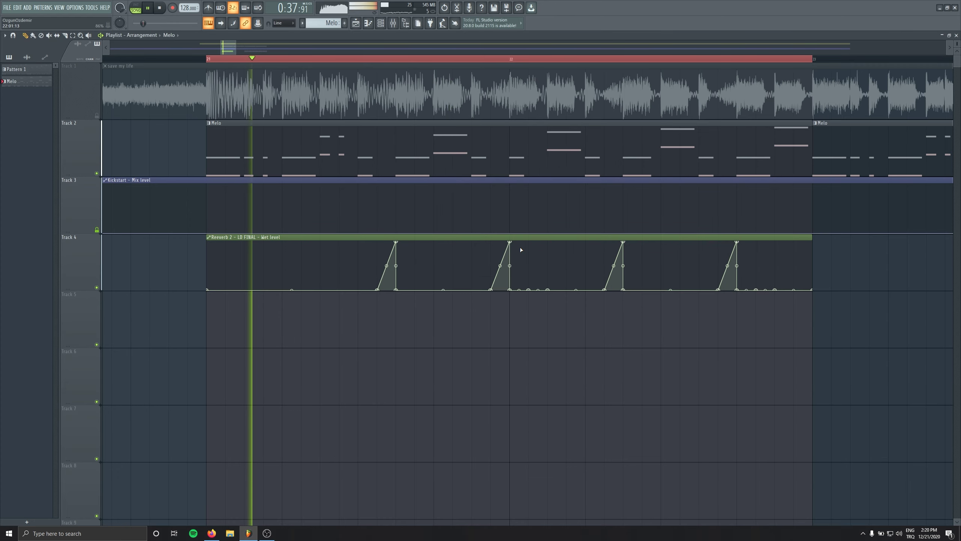
Try bending the wet level ramps peaking at 21:11, 22:01 and 22:07 upward, audition them, and reset their tension.
{"action": "left_click_drag", "start_coordinate": [499, 265], "coordinate": [500, 251]}
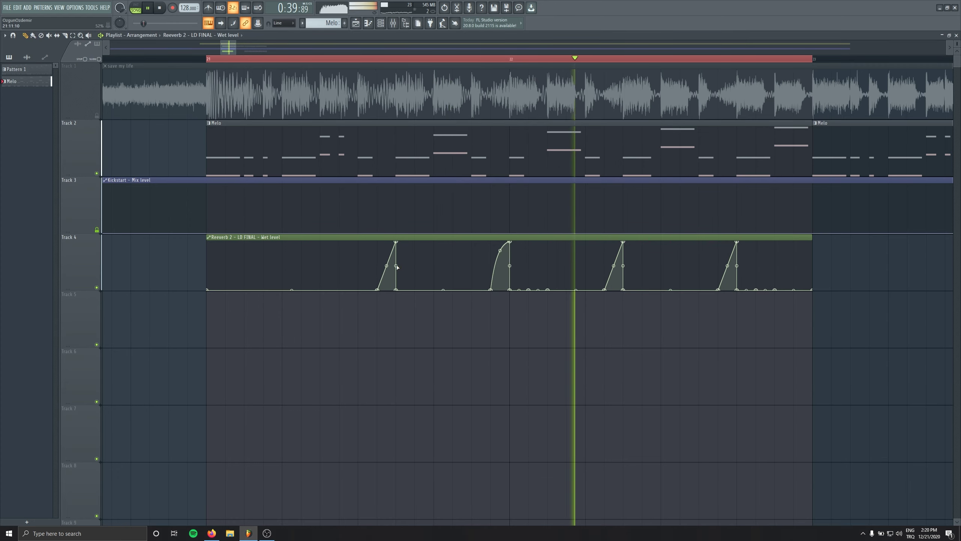
{"action": "key", "text": "space"}
{"action": "left_click_drag", "start_coordinate": [386, 265], "coordinate": [386, 255]}
{"action": "key", "text": "space"}
{"action": "left_click_drag", "start_coordinate": [614, 266], "coordinate": [613, 254]}
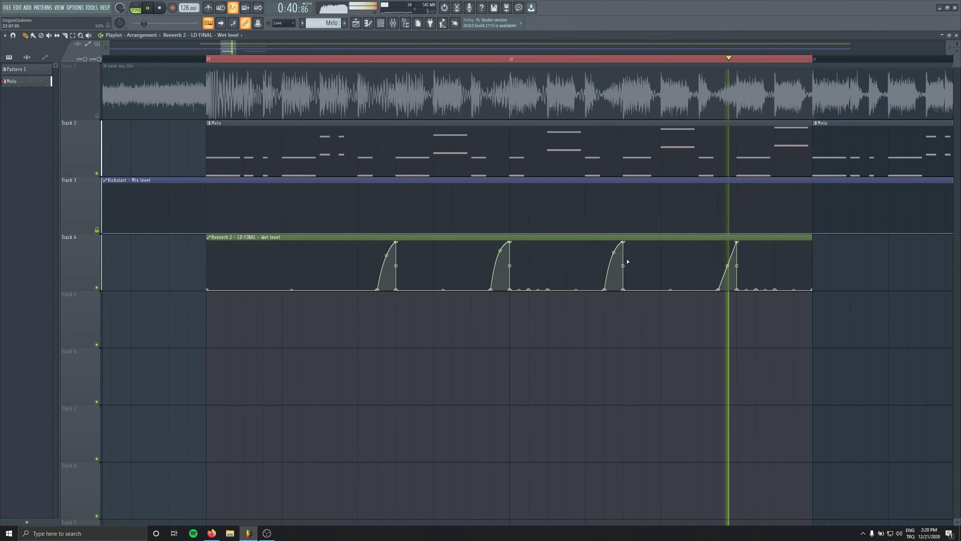
{"action": "right_click", "coordinate": [614, 253]}
{"action": "right_click", "coordinate": [499, 251]}
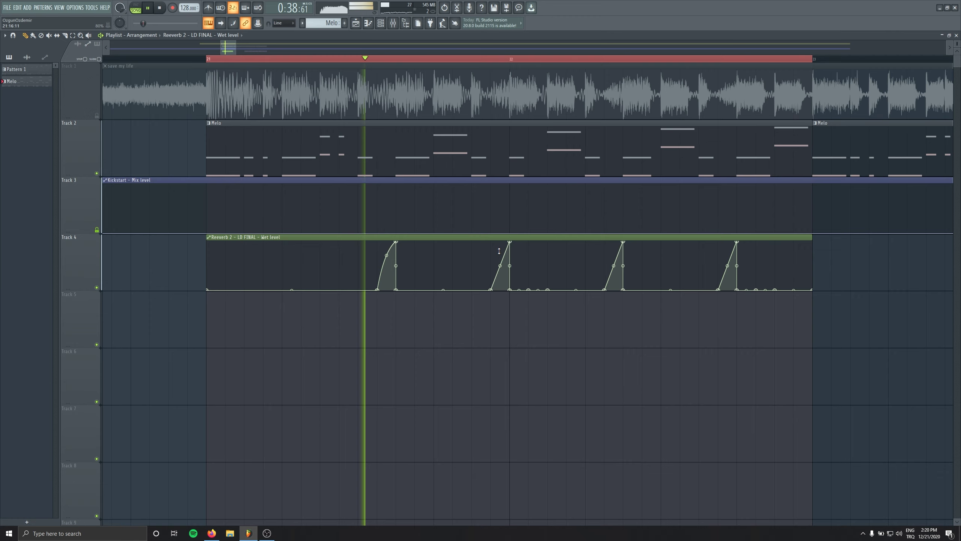
{"action": "right_click", "coordinate": [386, 254]}
{"action": "right_click", "coordinate": [377, 254]}
{"action": "left_click", "coordinate": [390, 264]}
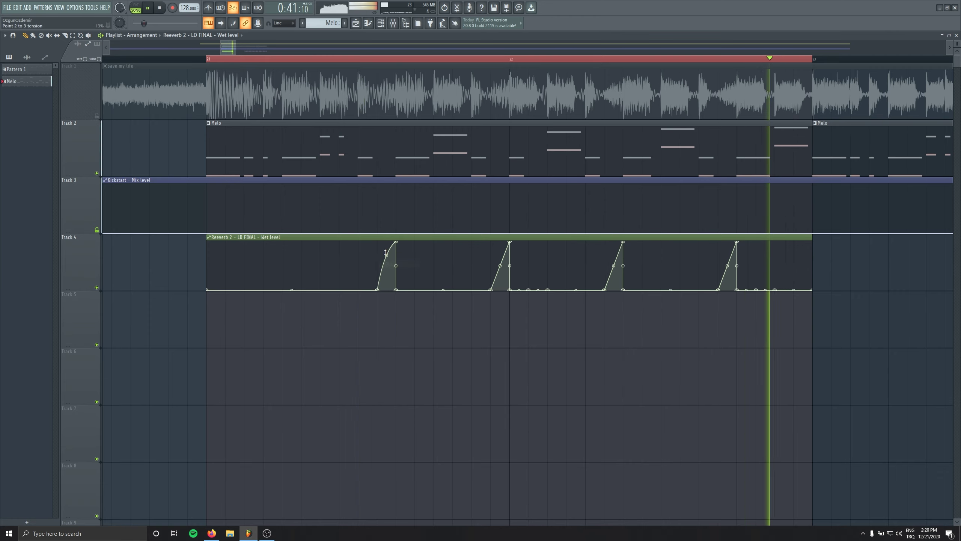
Insert a new playlist track above the kick clips and move the Reeverb 2 wet level clip onto it.
{"action": "scroll", "coordinate": [234, 288], "scroll_direction": "down", "scroll_amount": 4}
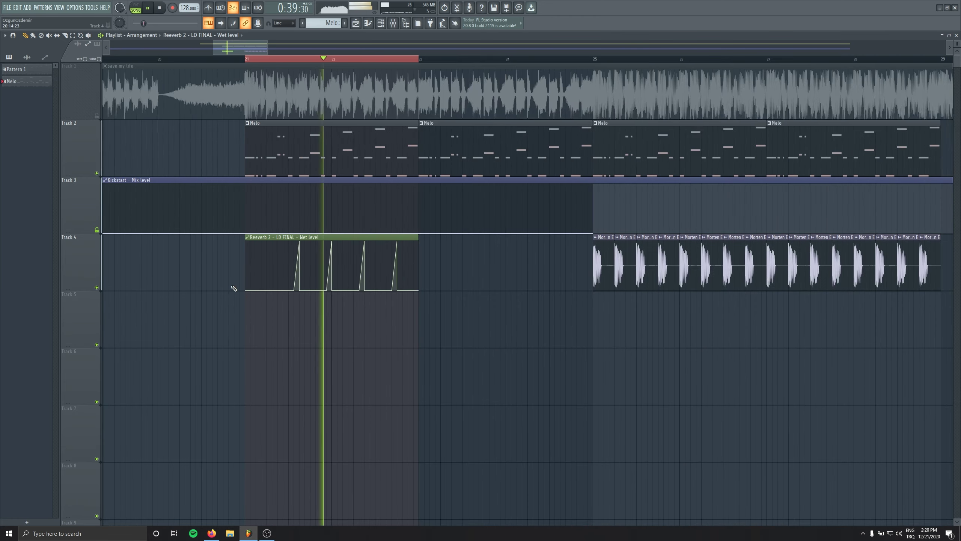
{"action": "right_click", "coordinate": [96, 257]}
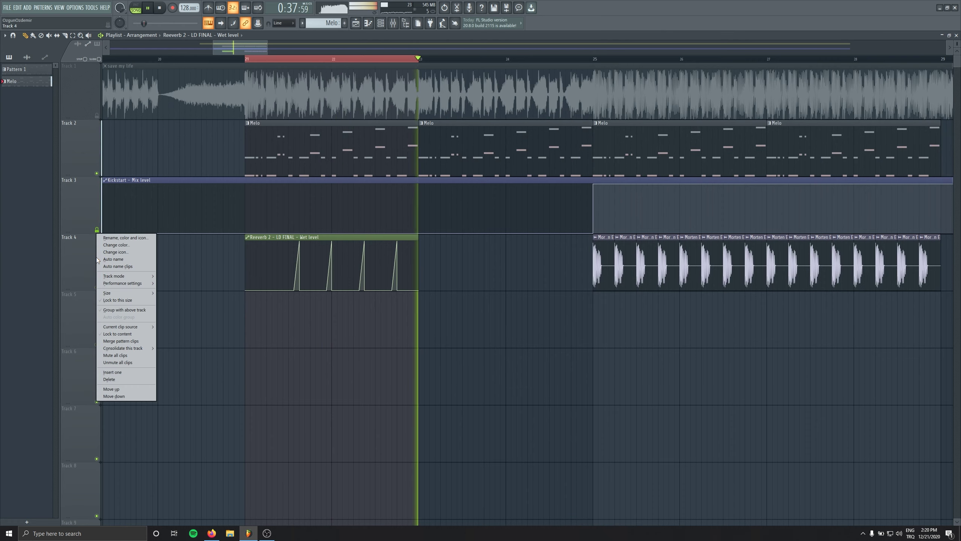
{"action": "left_click", "coordinate": [112, 373]}
{"action": "left_click_drag", "start_coordinate": [302, 294], "coordinate": [296, 225]}
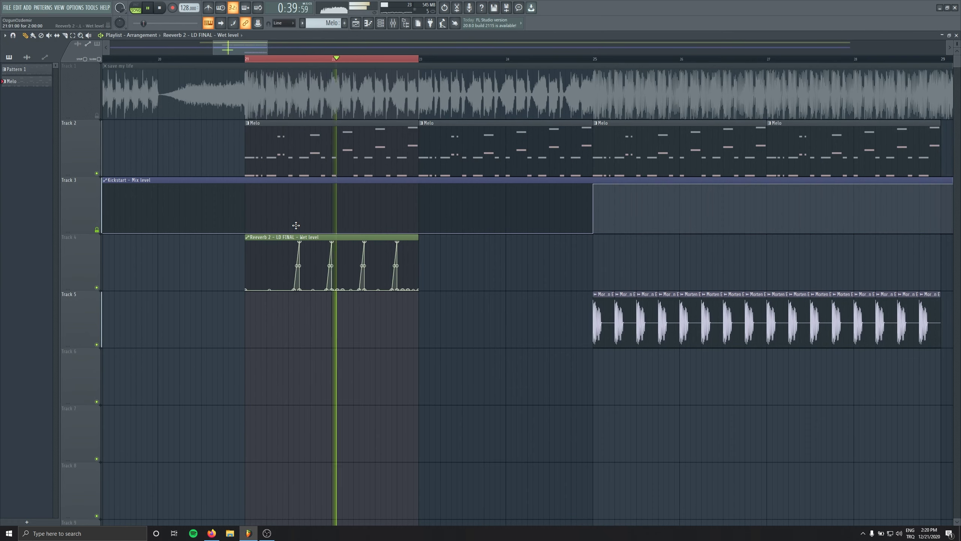
Repeat the Reeverb 2 wet level clip across bars 23 to 29 and clear the playlist's time selection.
{"action": "key", "text": "ctrl+b"}
{"action": "key", "text": "space"}
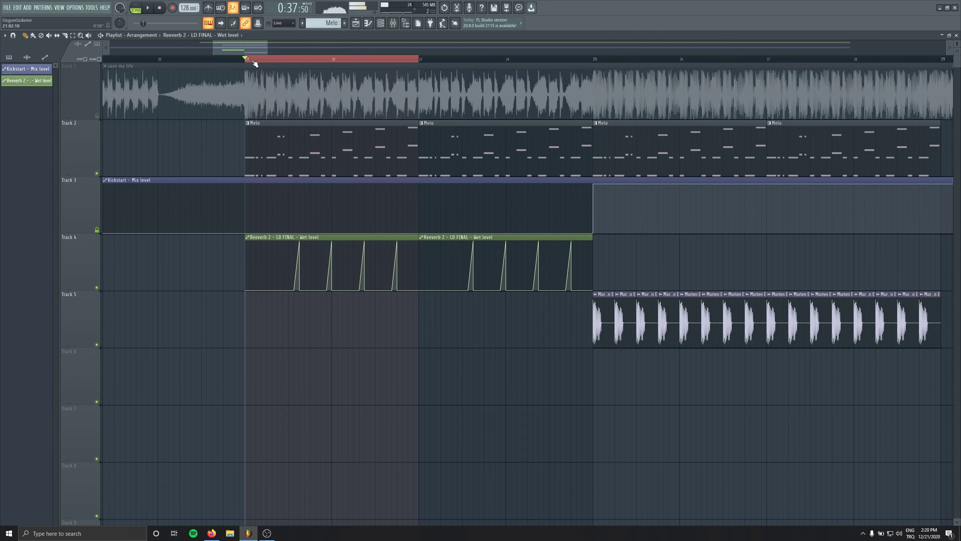
{"action": "double_click", "coordinate": [247, 60]}
{"action": "left_click_drag", "start_coordinate": [661, 262], "coordinate": [379, 257]}
{"action": "left_click_drag", "start_coordinate": [282, 237], "coordinate": [634, 240]}
{"action": "scroll", "coordinate": [528, 266], "scroll_direction": "down", "scroll_amount": 5}
{"action": "left_click", "coordinate": [716, 280]}
{"action": "right_click", "coordinate": [717, 280]}
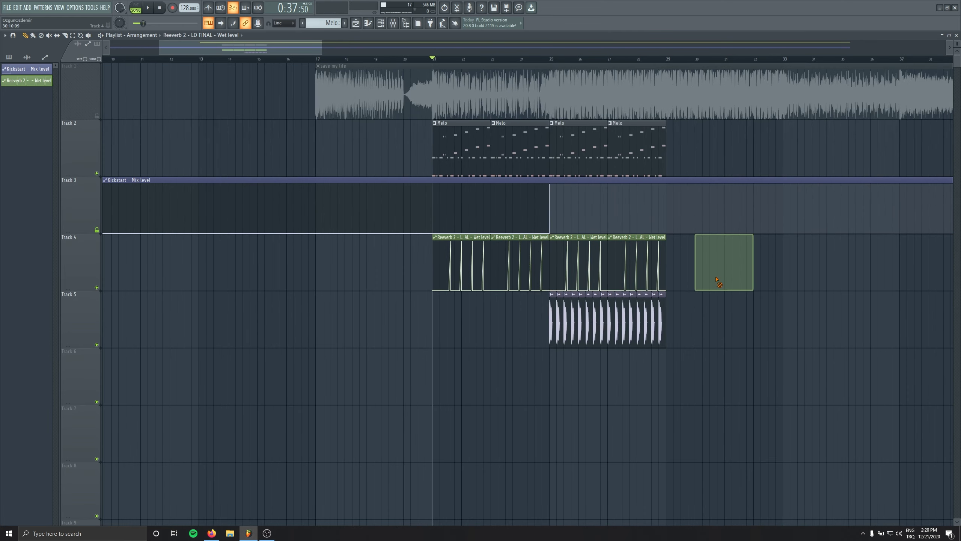
Open the Fruity peak controller on the LD FINAL mixer track and play the drop from bar 21.
{"action": "left_click", "coordinate": [396, 29]}
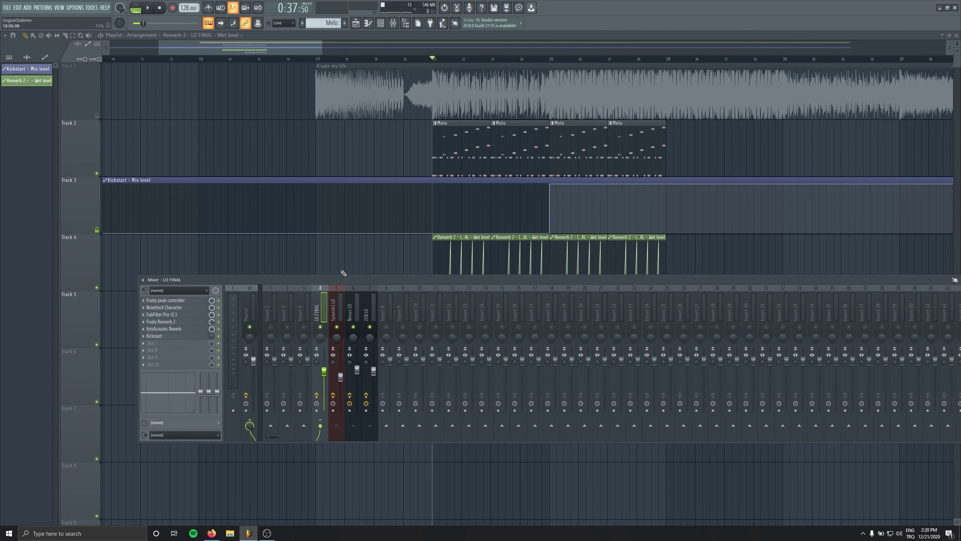
{"action": "left_click", "coordinate": [384, 303]}
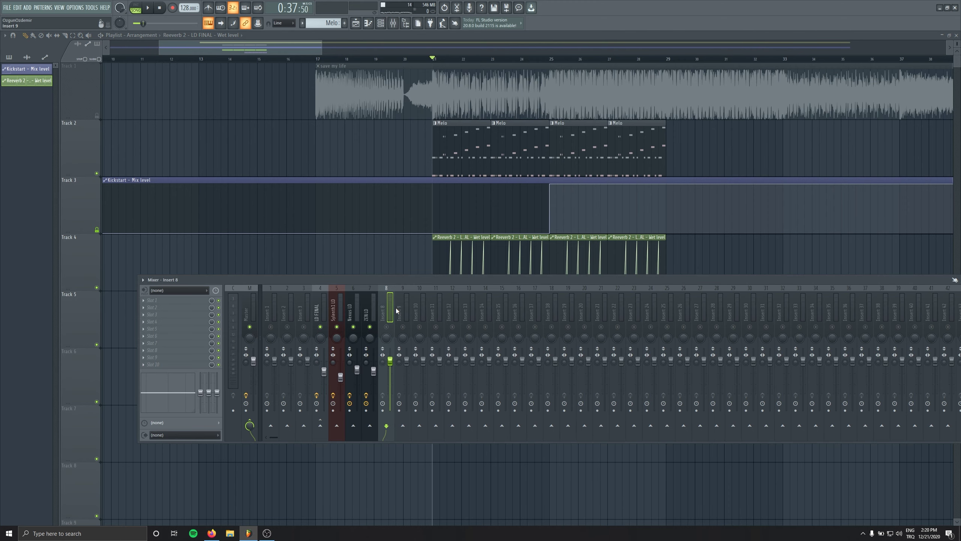
{"action": "left_click", "coordinate": [319, 306]}
{"action": "left_click", "coordinate": [386, 303]}
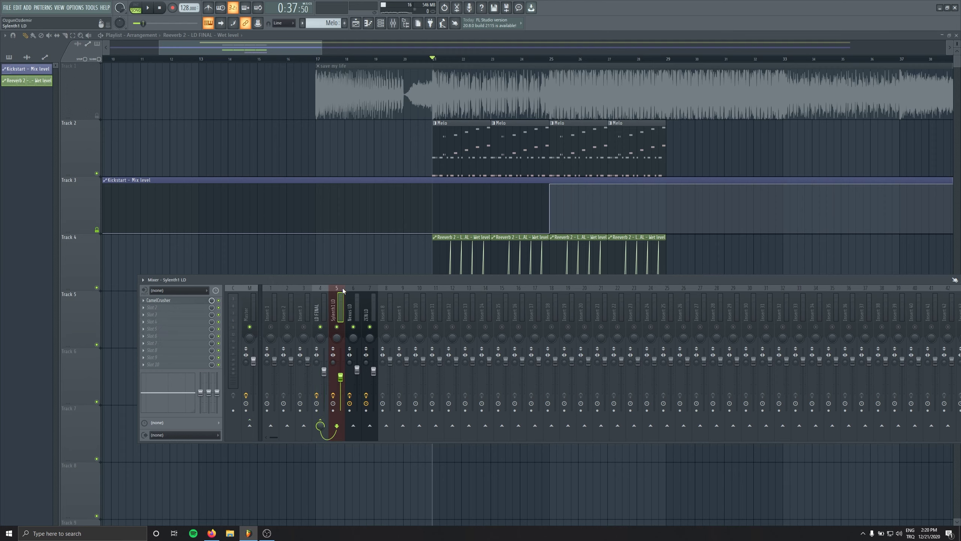
{"action": "left_click", "coordinate": [318, 306]}
{"action": "scroll", "coordinate": [499, 183], "scroll_direction": "up", "scroll_amount": 3, "text": "ctrl"}
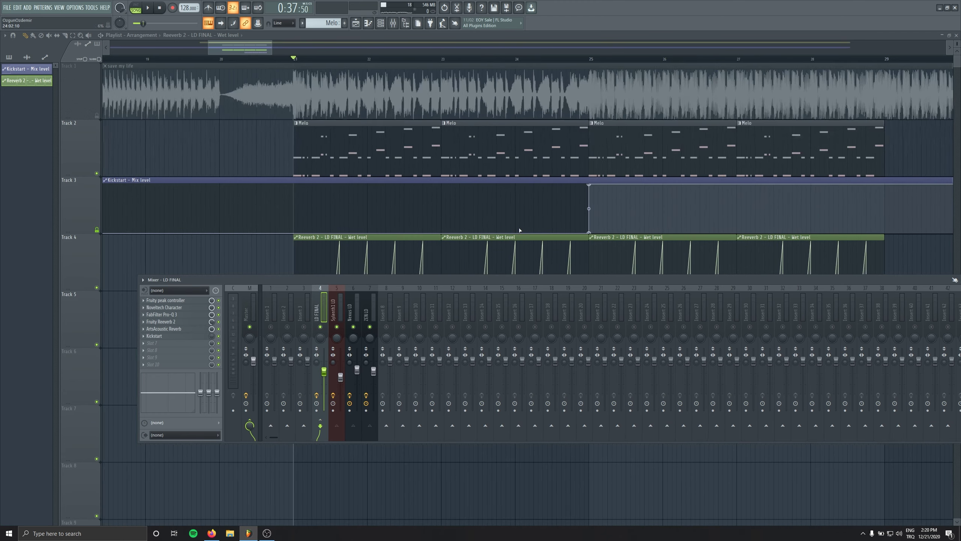
{"action": "left_click", "coordinate": [180, 290]}
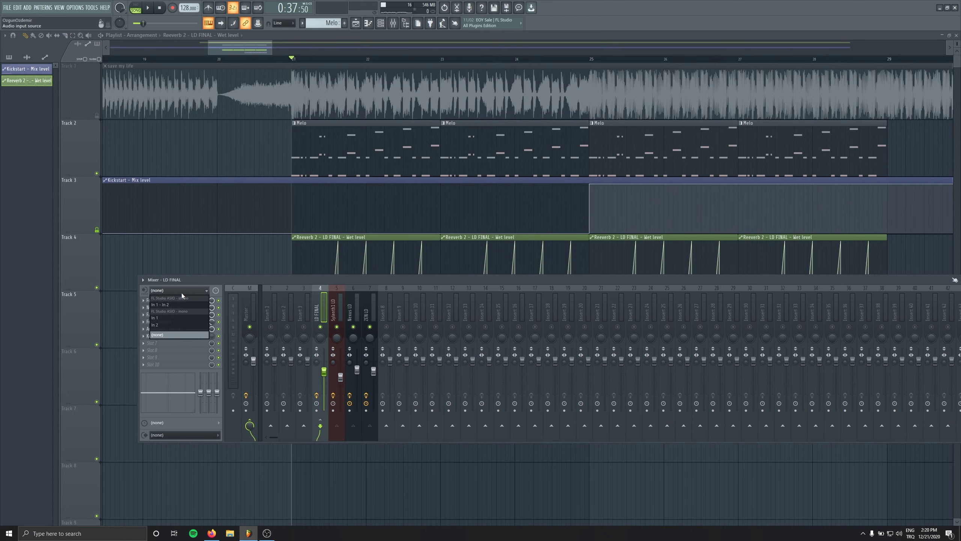
{"action": "left_click", "coordinate": [190, 281]}
{"action": "left_click", "coordinate": [187, 301]}
{"action": "key", "text": "space"}
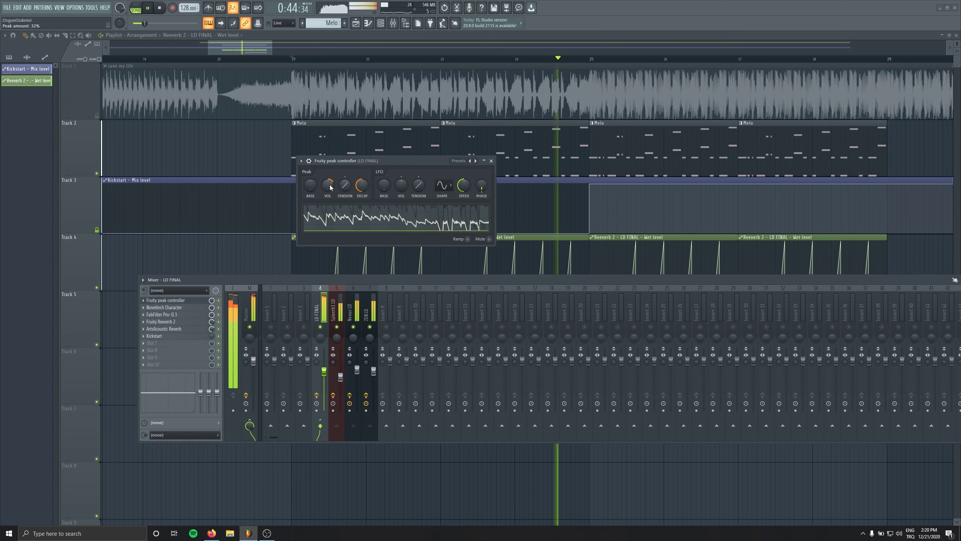
Try the peak controller's peak tension at -57%, reset it, and lower it slightly while auditioning the drop.
{"action": "left_click_drag", "start_coordinate": [344, 185], "coordinate": [344, 229]}
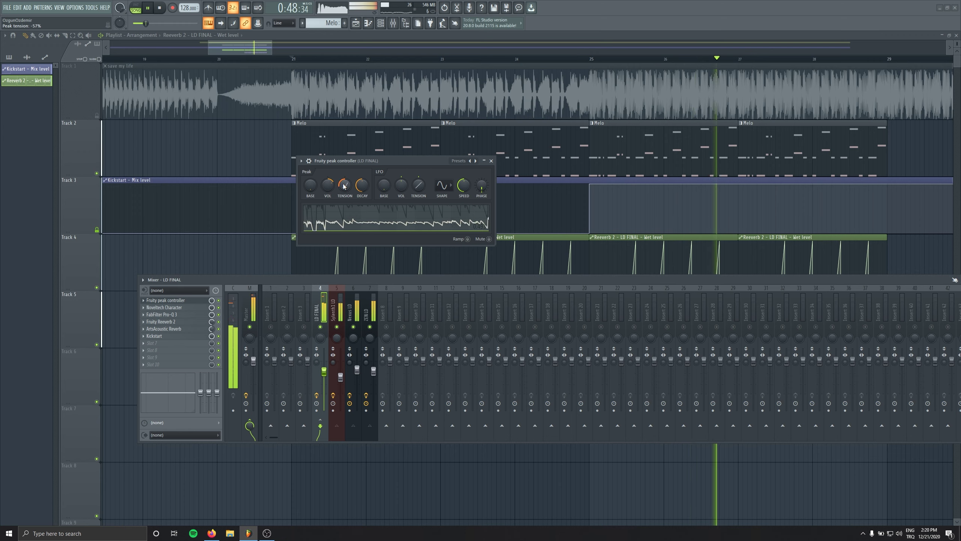
{"action": "left_click", "coordinate": [344, 186], "text": "alt"}
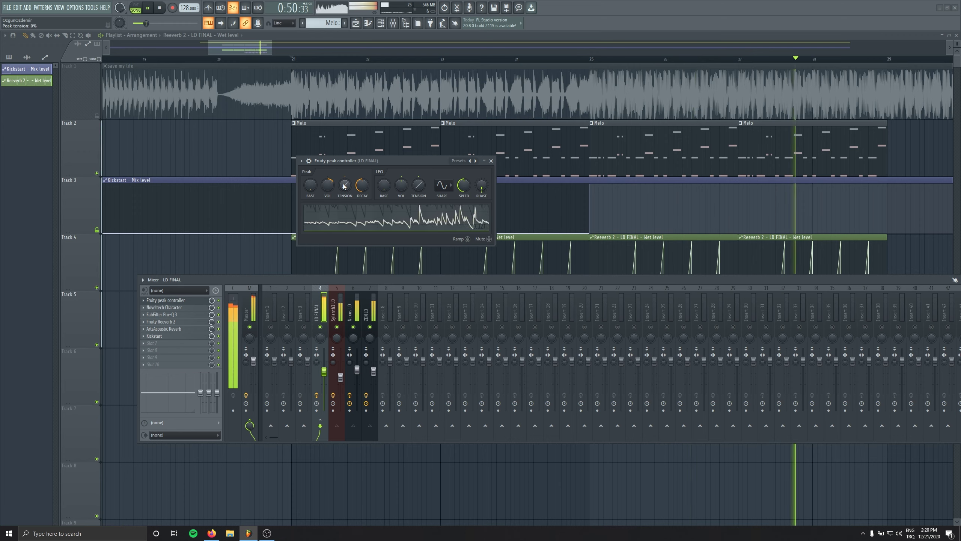
{"action": "left_click_drag", "start_coordinate": [344, 186], "coordinate": [344, 202]}
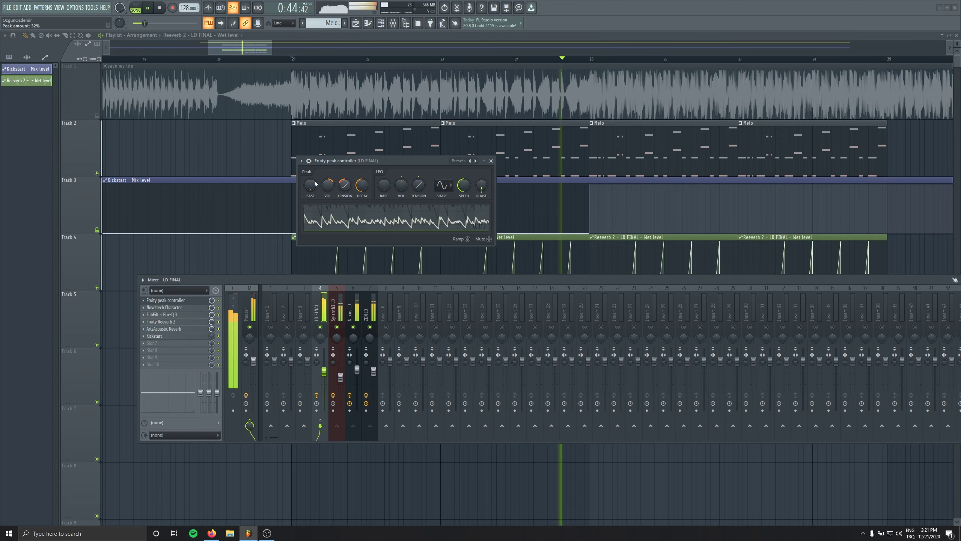
{"action": "left_click", "coordinate": [160, 7]}
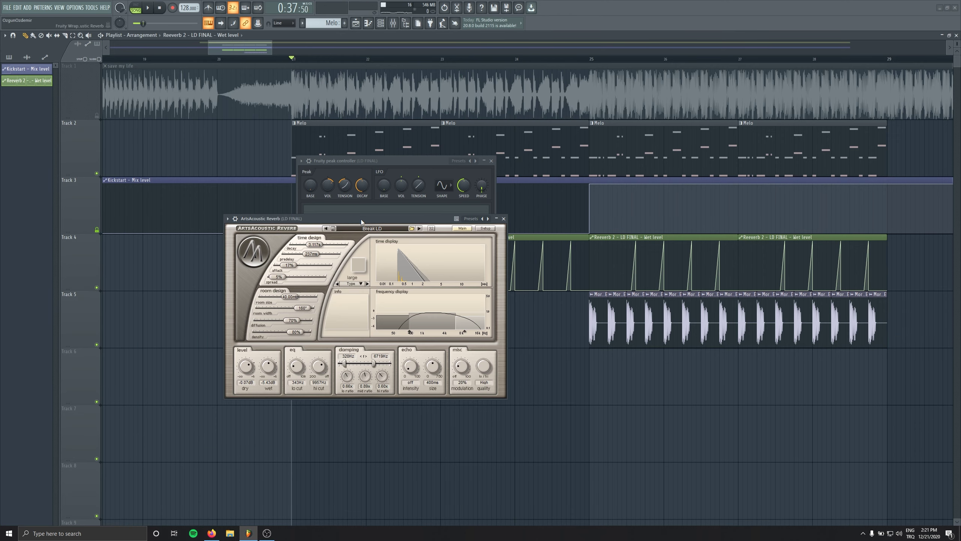
Set the ArtsAcoustic Reverb's wet level to -5.60 dB and predelay to 111 ms while playing the drop, and close the reverb.
{"action": "left_click_drag", "start_coordinate": [362, 221], "coordinate": [362, 224]}
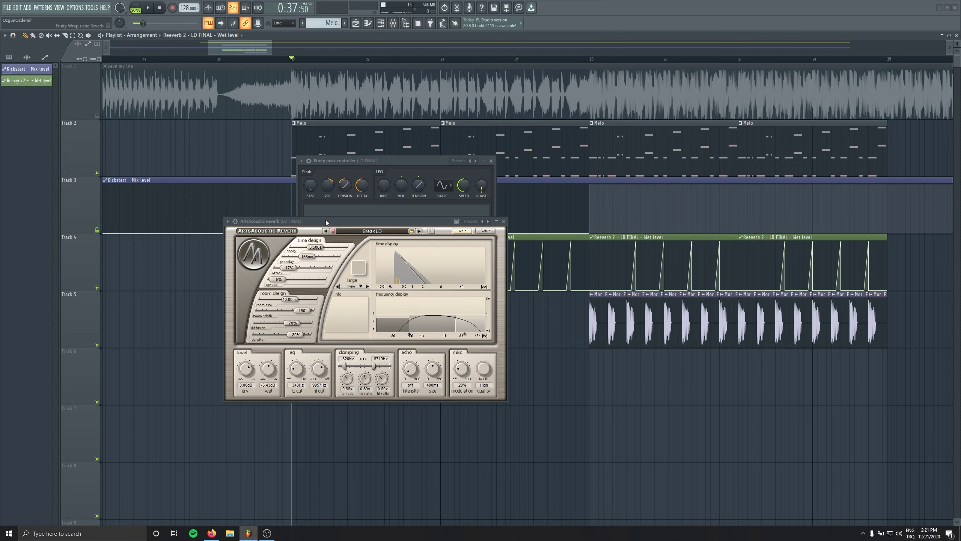
{"action": "left_click_drag", "start_coordinate": [327, 222], "coordinate": [340, 236]}
{"action": "key", "text": "space"}
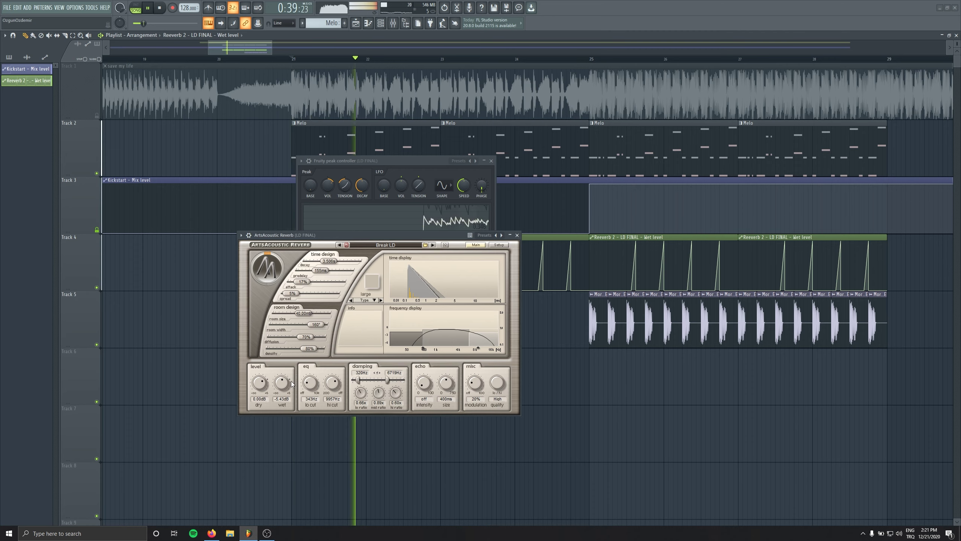
{"action": "left_click_drag", "start_coordinate": [283, 391], "coordinate": [283, 391]}
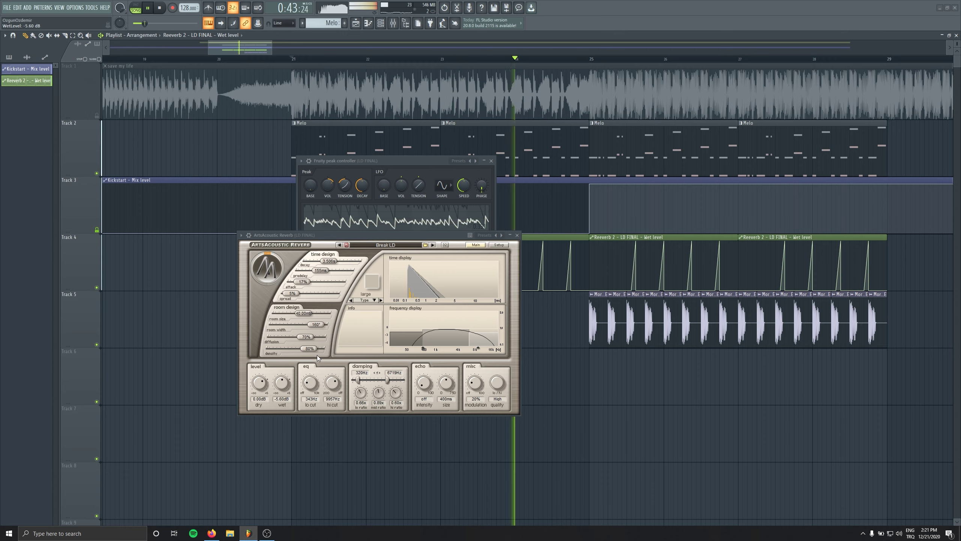
{"action": "left_click_drag", "start_coordinate": [320, 270], "coordinate": [317, 271]}
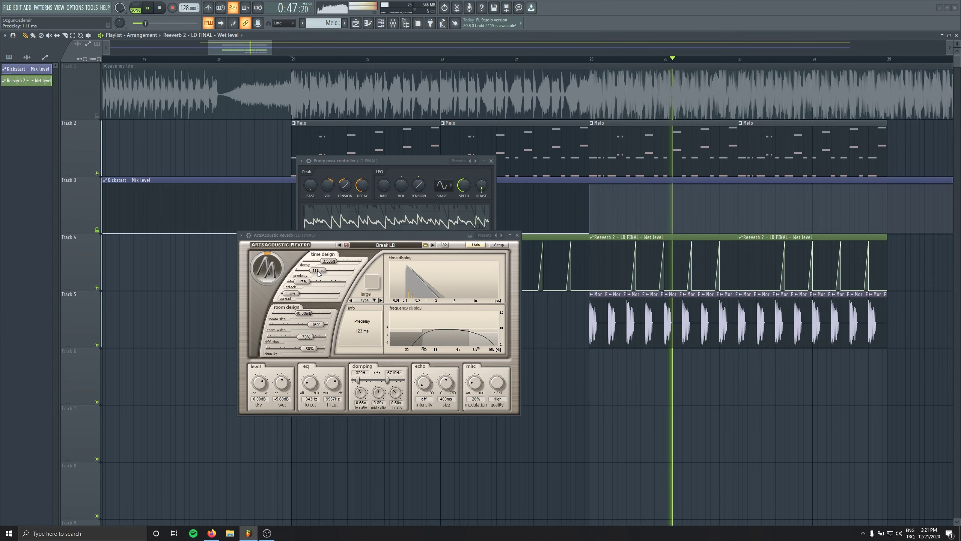
{"action": "left_click", "coordinate": [517, 235]}
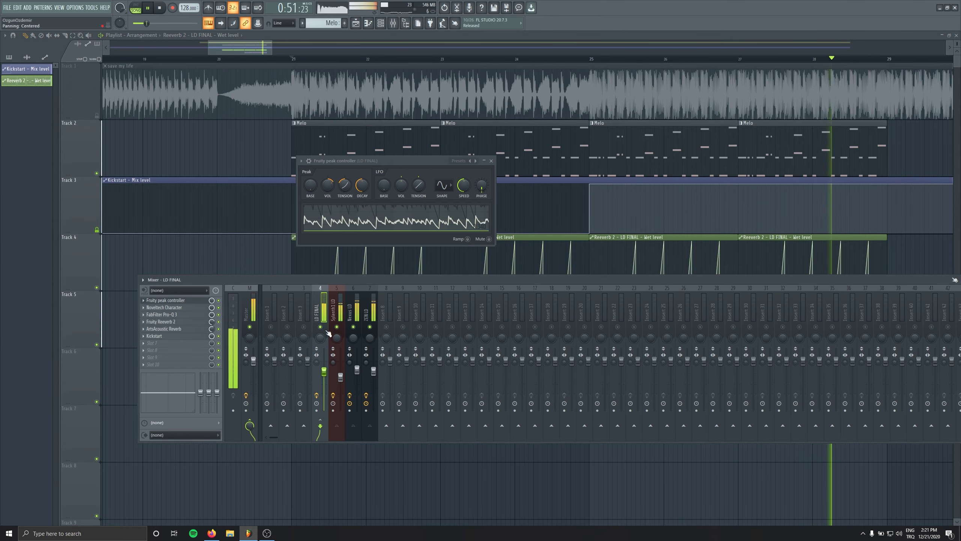
{"action": "key", "text": "space"}
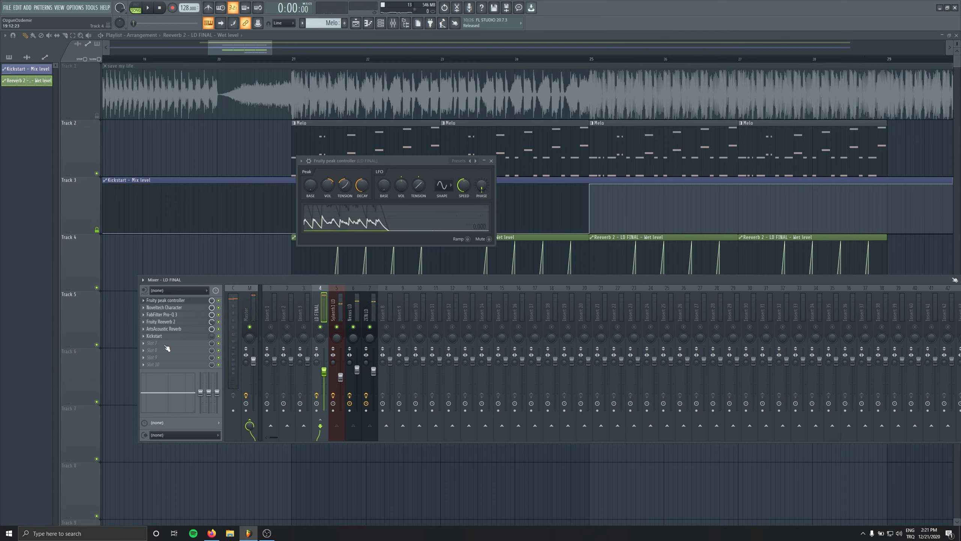
Insert S1 Imager Stereo before Kickstart on the LD FINAL mixer track and set its width to 1.3.
{"action": "left_click", "coordinate": [175, 336]}
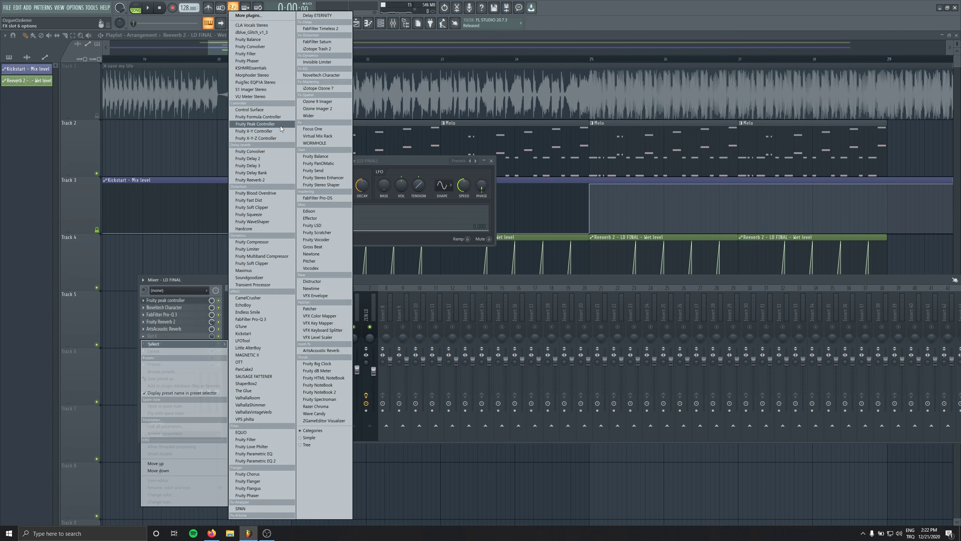
{"action": "left_click", "coordinate": [268, 91]}
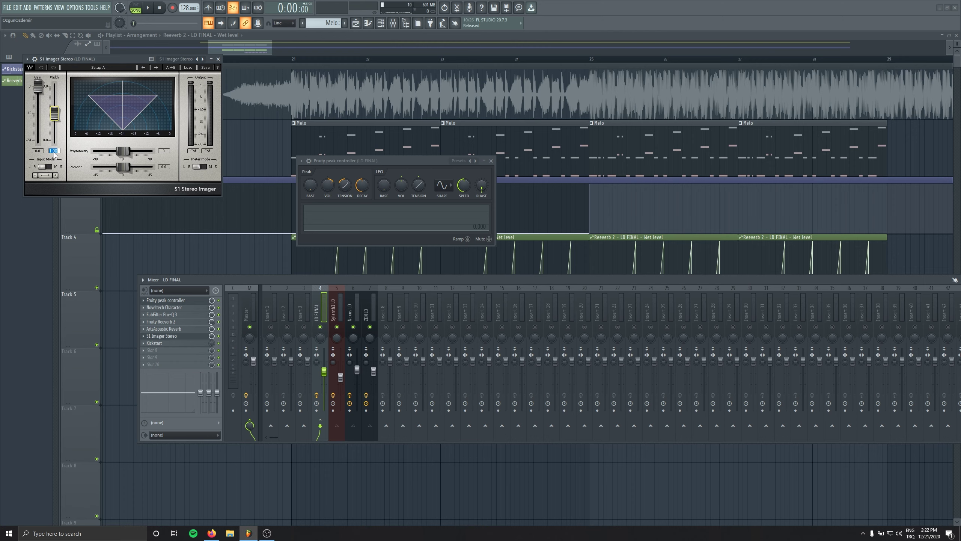
{"action": "type", "text": "1.3"}
{"action": "key", "text": "Return"}
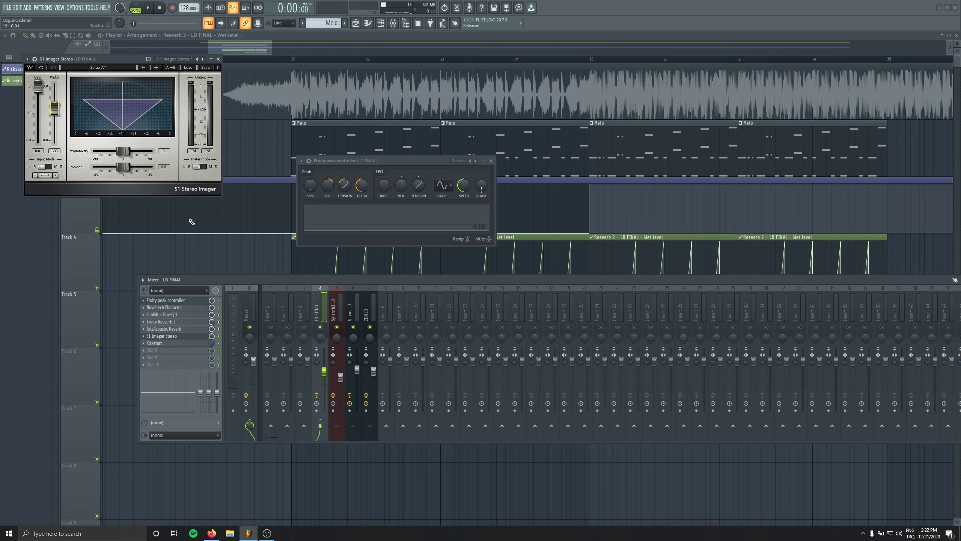
{"action": "left_click", "coordinate": [218, 59]}
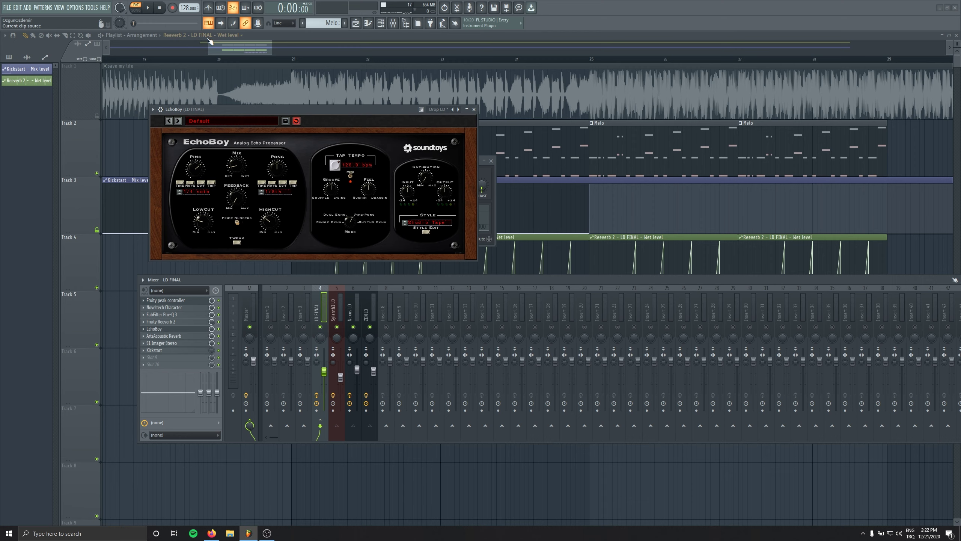
Adjust EchoBoy's mix and set its feedback to 0.28 while auditioning the lead melody.
{"action": "key", "text": "space"}
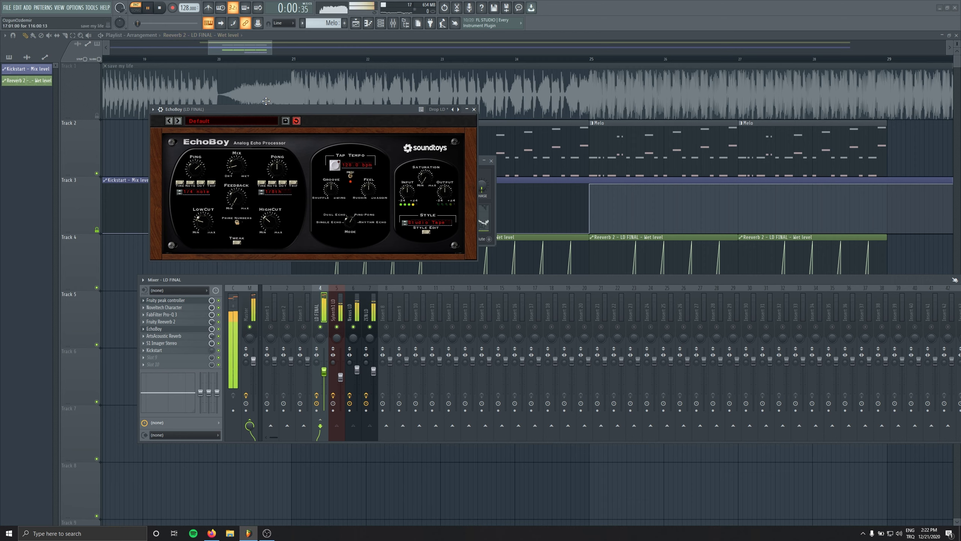
{"action": "left_click_drag", "start_coordinate": [238, 165], "coordinate": [238, 160]}
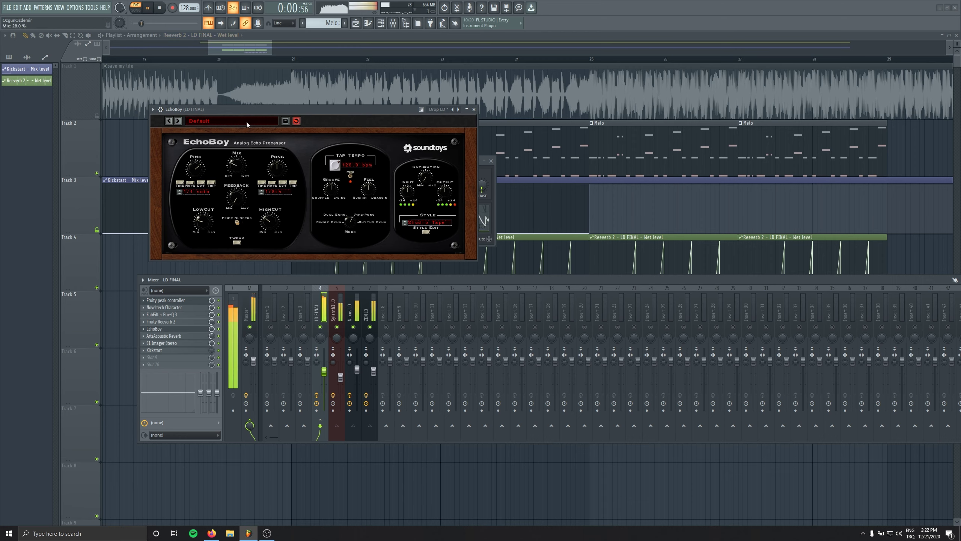
{"action": "key", "text": "space"}
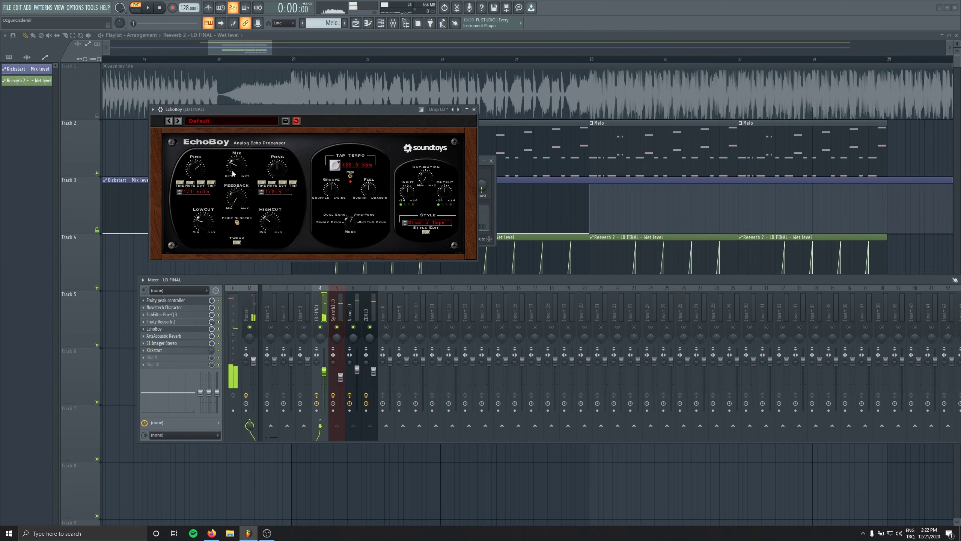
{"action": "left_click_drag", "start_coordinate": [232, 173], "coordinate": [233, 176]}
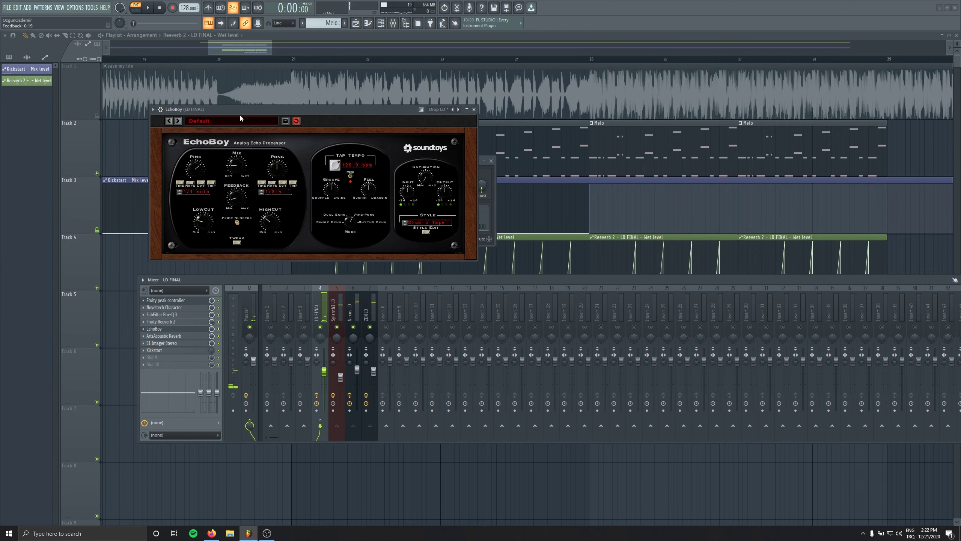
{"action": "key", "text": "space"}
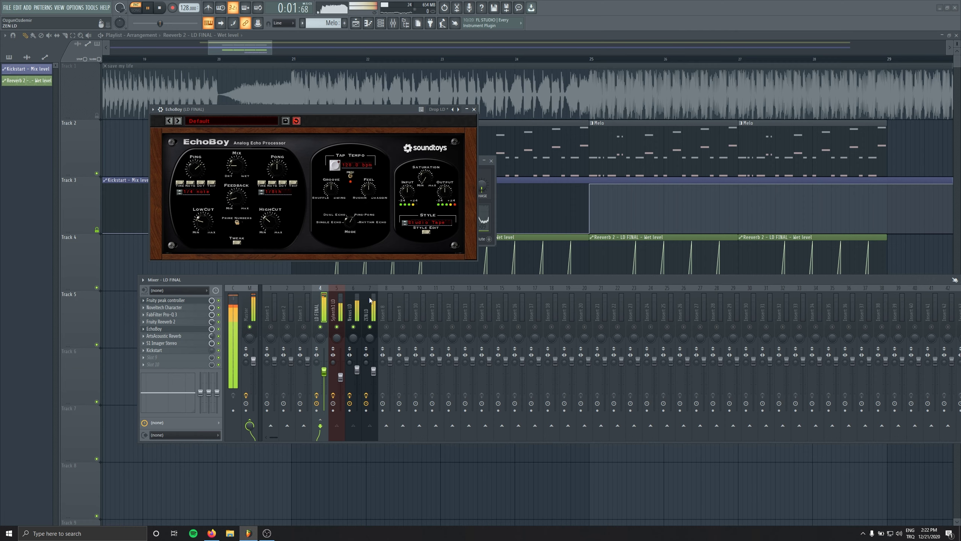
{"action": "key", "text": "space"}
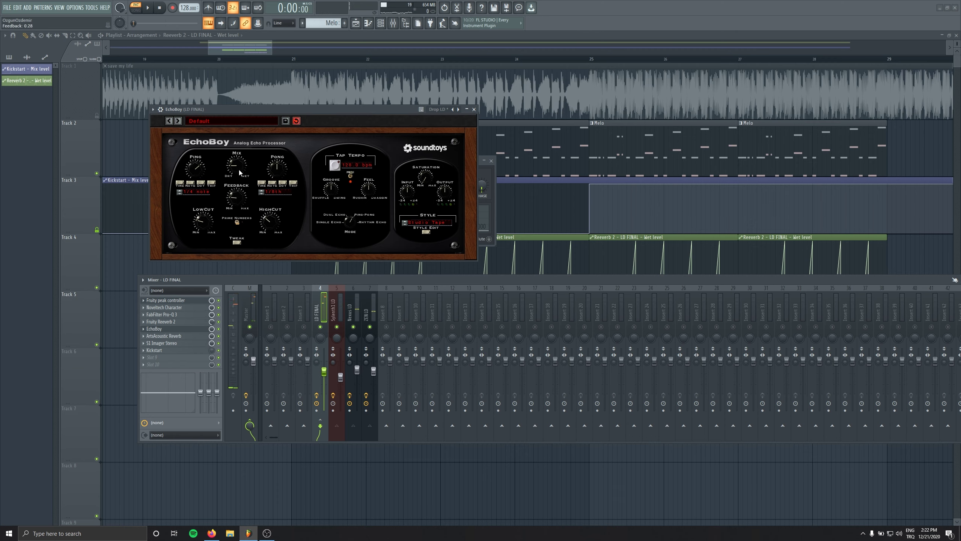
Link the EchoBoy slot's mix level to Peak ctrl - Peak with the Inverted mapping formula and play the lead.
{"action": "right_click", "coordinate": [212, 332]}
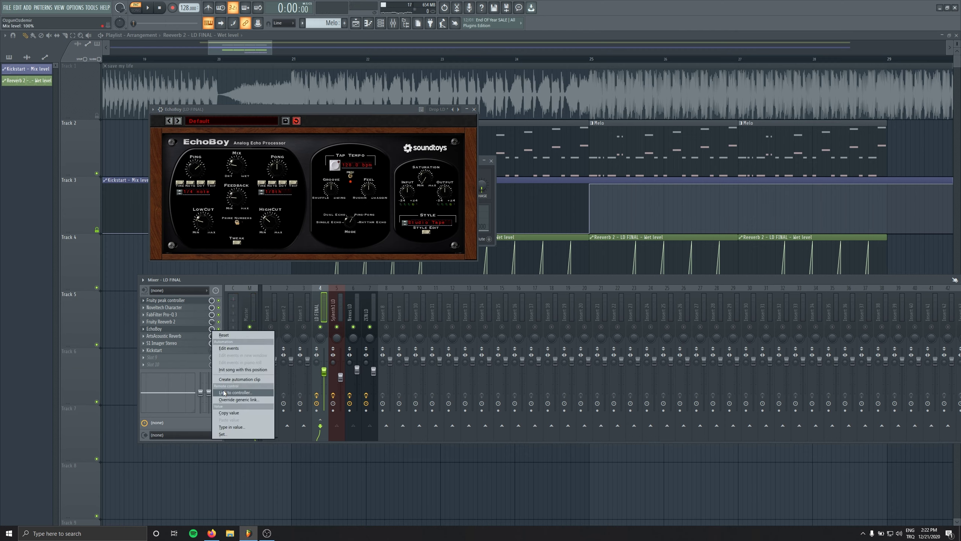
{"action": "left_click", "coordinate": [233, 394]}
{"action": "left_click", "coordinate": [457, 248]}
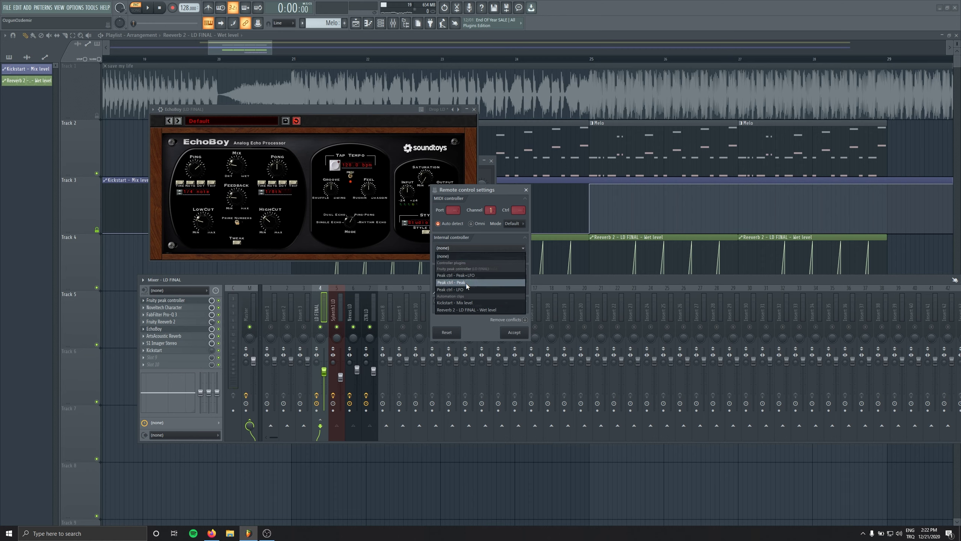
{"action": "left_click", "coordinate": [526, 280]}
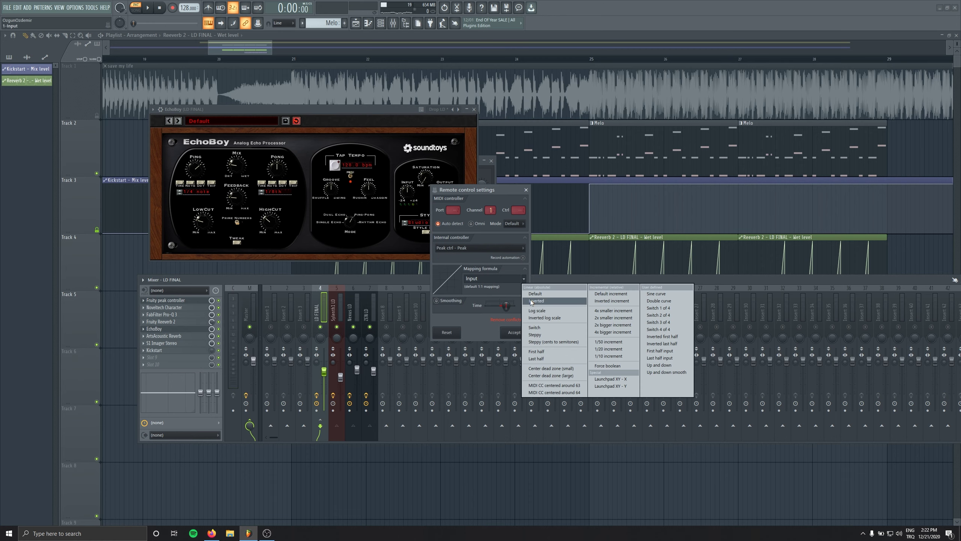
{"action": "left_click", "coordinate": [545, 299]}
{"action": "left_click", "coordinate": [514, 333]}
{"action": "key", "text": "space"}
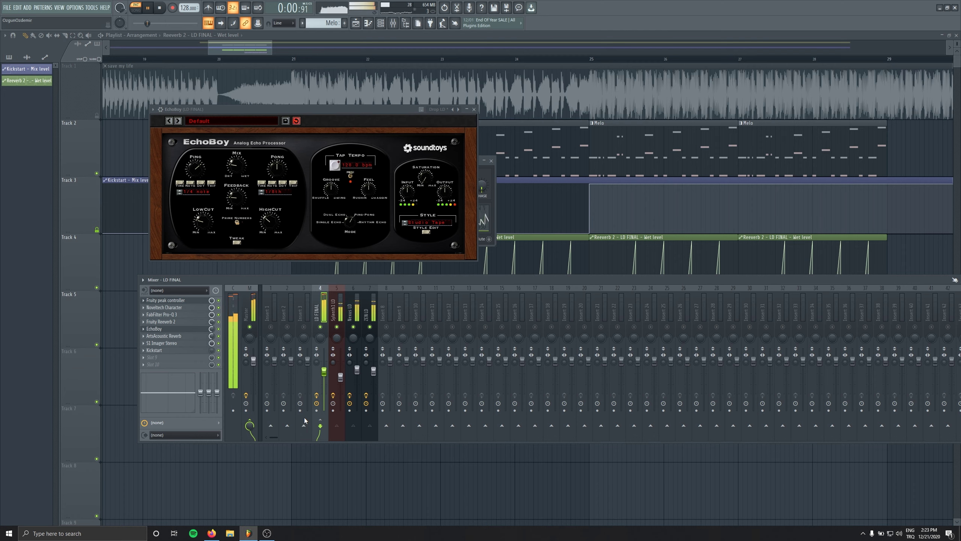
Check the S1 Imager on LD FINAL during playback, and close the EchoBoy and Fruity peak controller windows.
{"action": "left_click", "coordinate": [173, 344]}
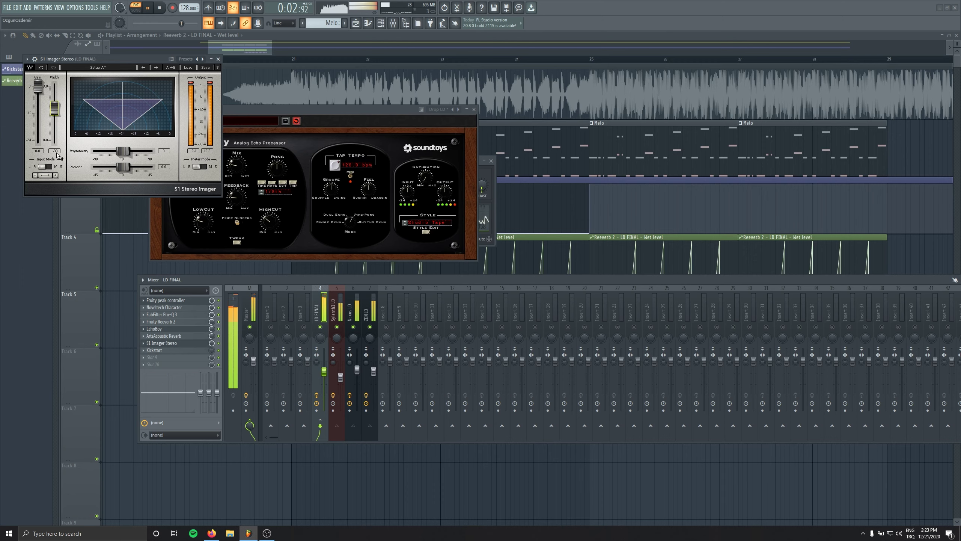
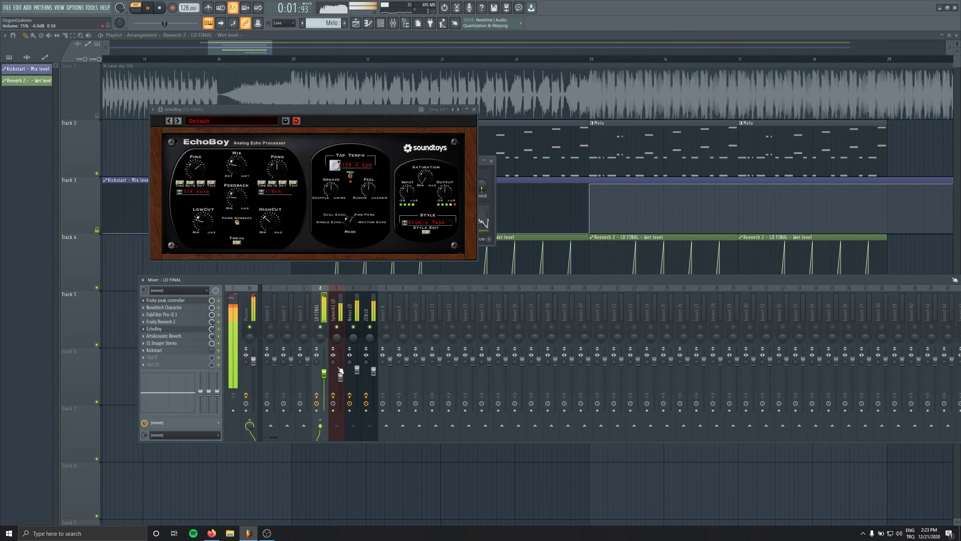
{"action": "key", "text": "F9"}
{"action": "left_click", "coordinate": [474, 109]}
{"action": "key", "text": "F9"}
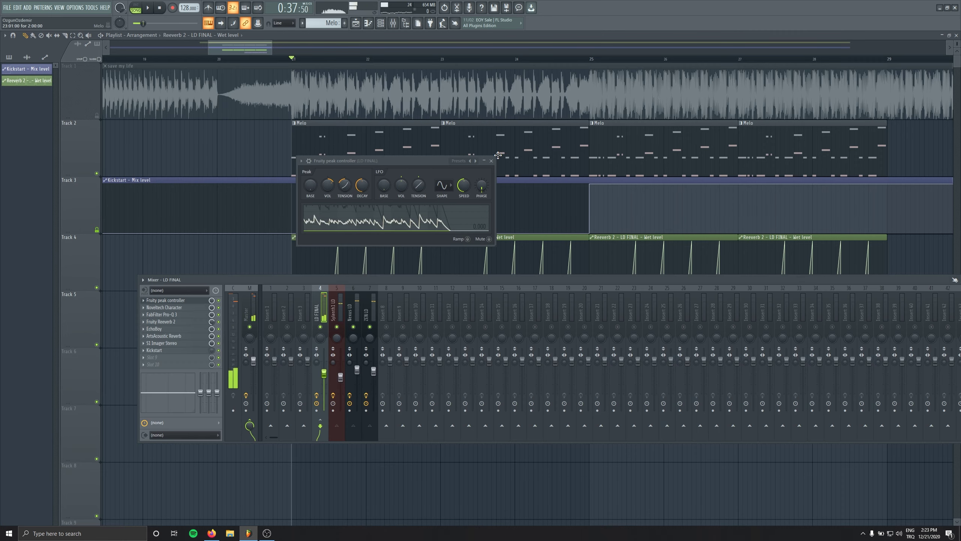
{"action": "left_click", "coordinate": [492, 161]}
{"action": "key", "text": "F9"}
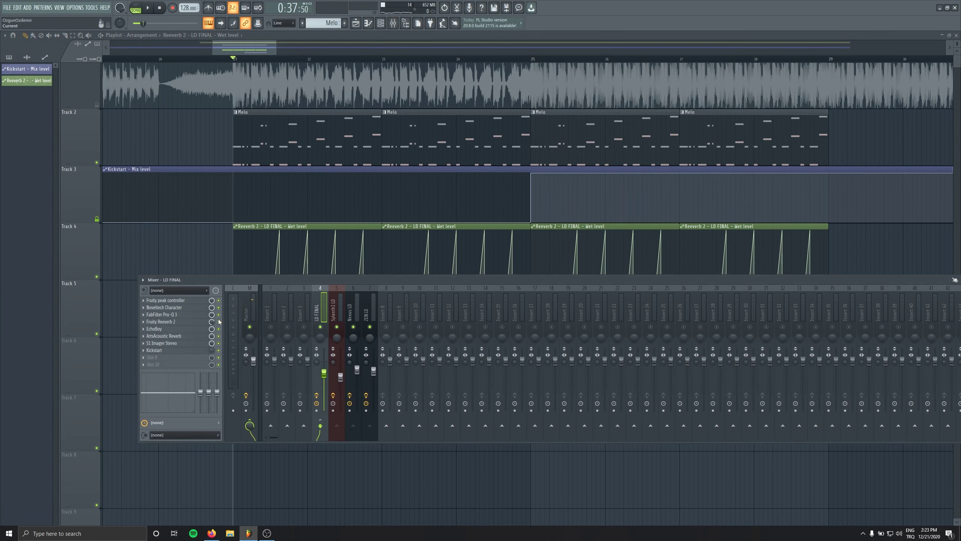
Readjust the ArtsAcoustic Reverb's wet level with the peak controller open while playing the drop.
{"action": "left_click", "coordinate": [185, 338]}
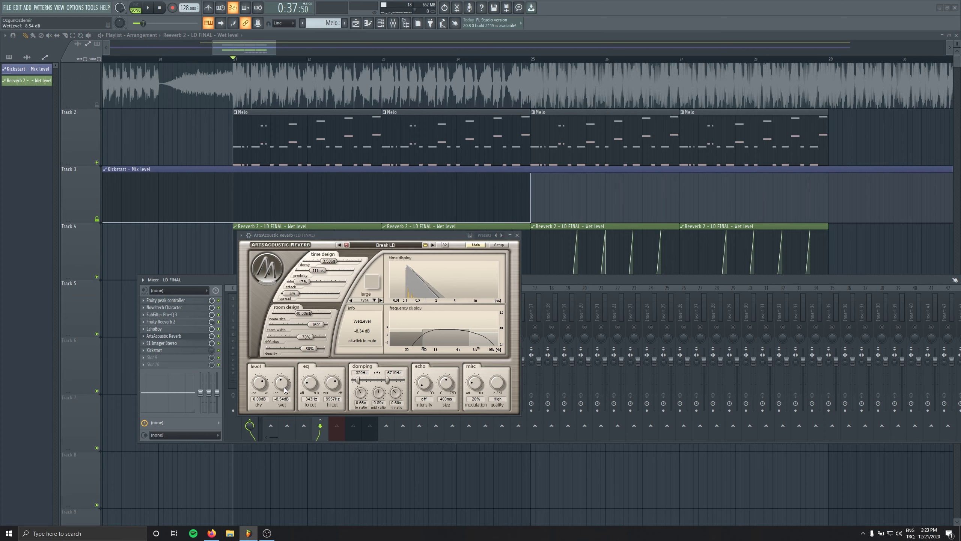
{"action": "key", "text": "space"}
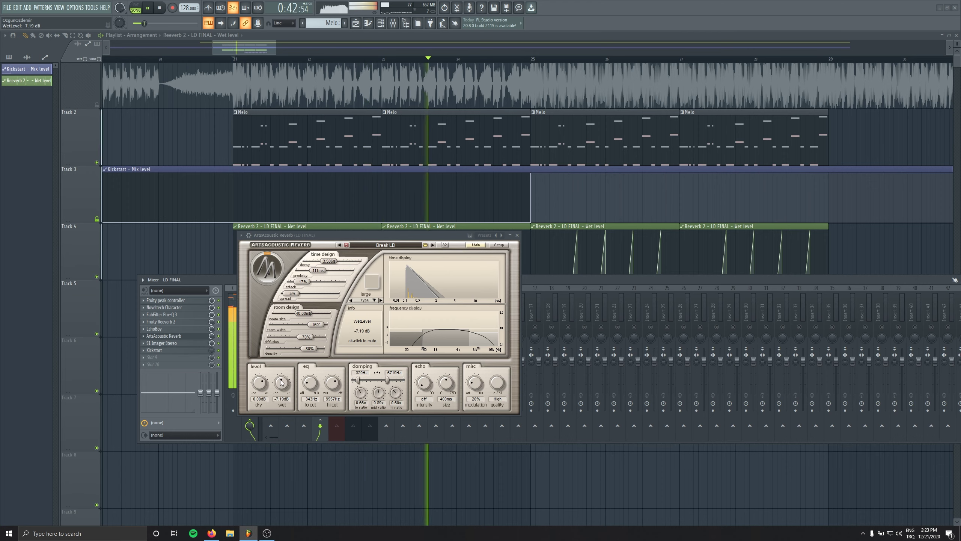
{"action": "left_click", "coordinate": [184, 300]}
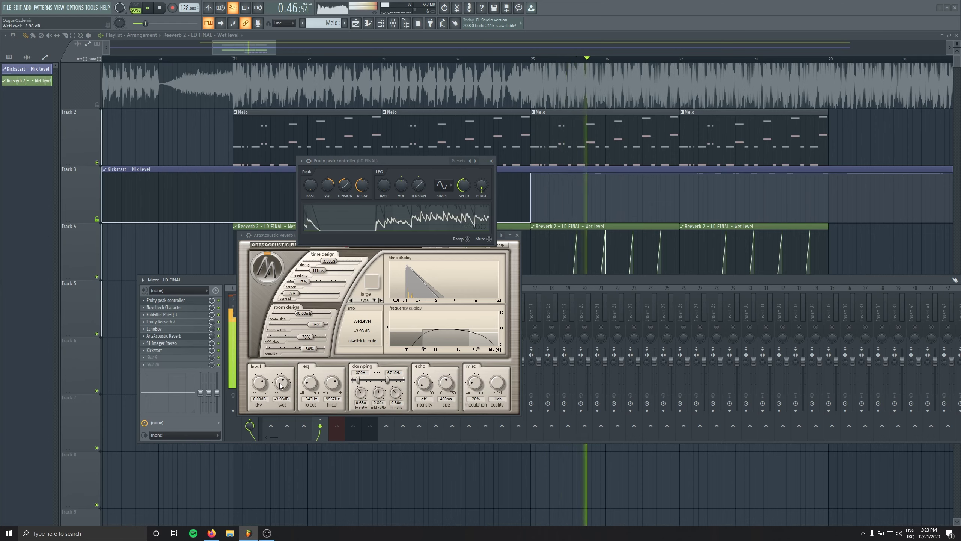
{"action": "left_click_drag", "start_coordinate": [282, 381], "coordinate": [282, 387]}
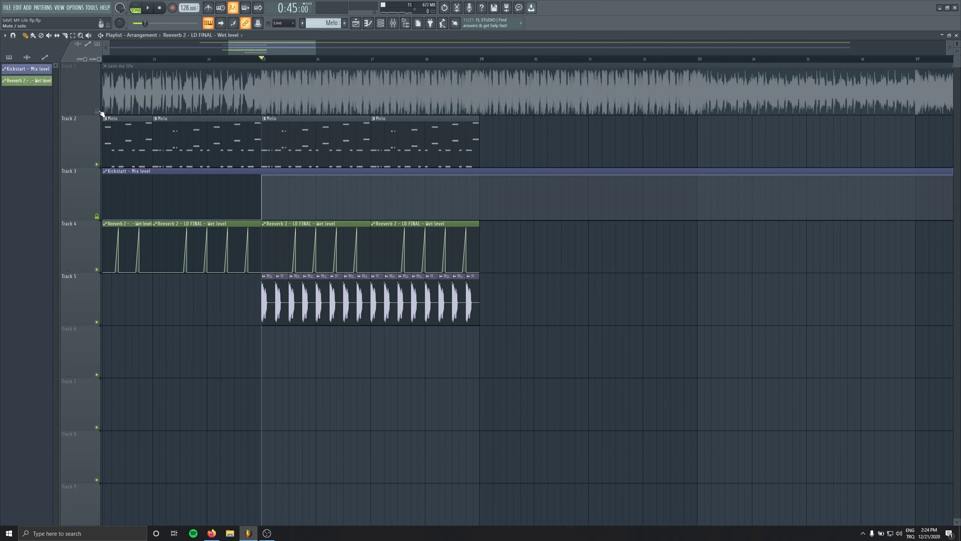
Open the VEDM Tonal Kick 10 S E clip's channel settings and route the sample to the Sub mixer track.
{"action": "scroll", "coordinate": [315, 146], "scroll_direction": "left", "scroll_amount": 1}
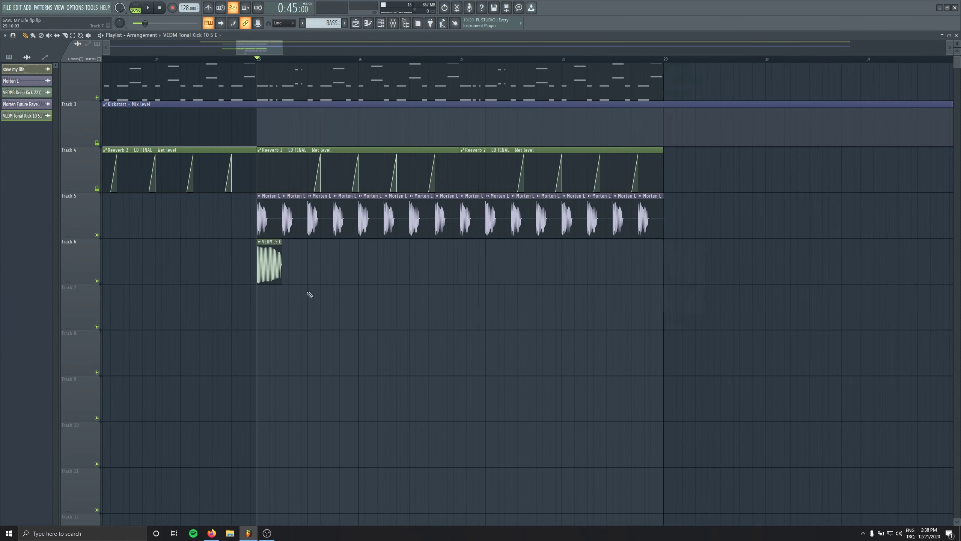
{"action": "scroll", "coordinate": [271, 285], "scroll_direction": "up", "scroll_amount": 3}
{"action": "double_click", "coordinate": [222, 272]}
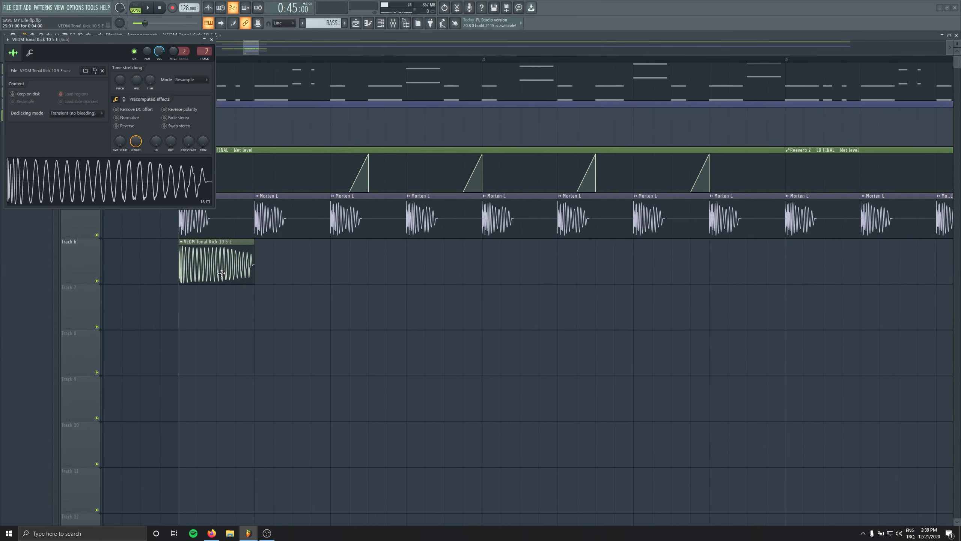
{"action": "left_click_drag", "start_coordinate": [103, 46], "coordinate": [360, 248]}
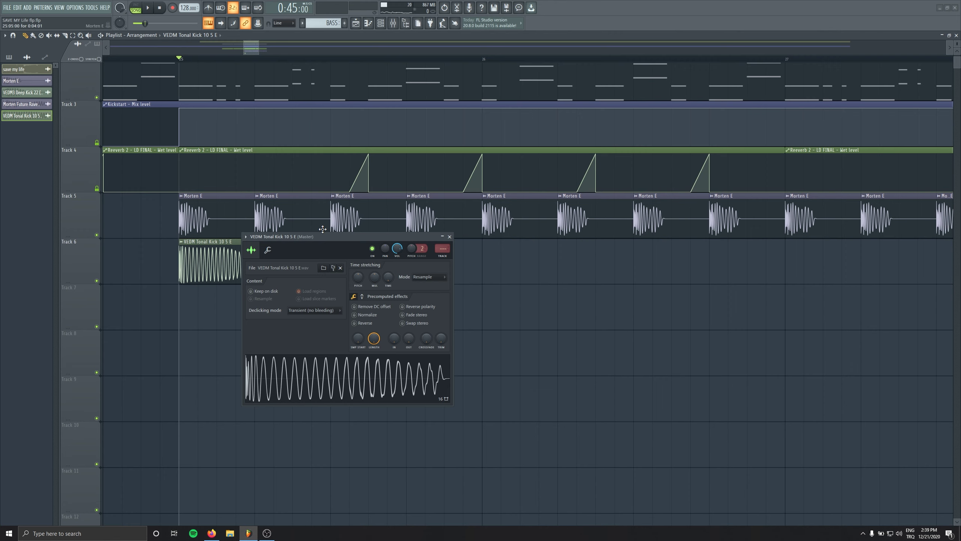
{"action": "left_click_drag", "start_coordinate": [324, 236], "coordinate": [467, 296]}
{"action": "key", "text": "ctrl+l"}
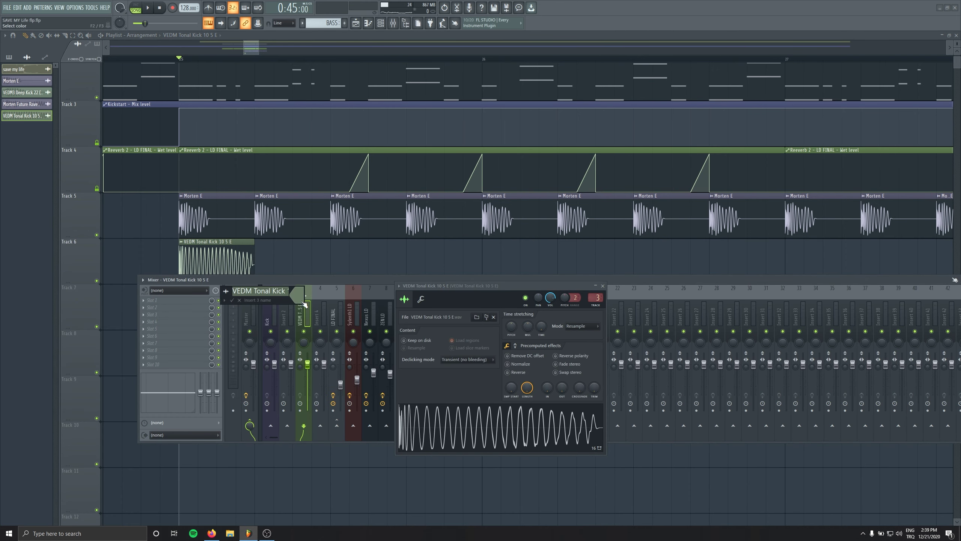
{"action": "key", "text": "alt+Left"}
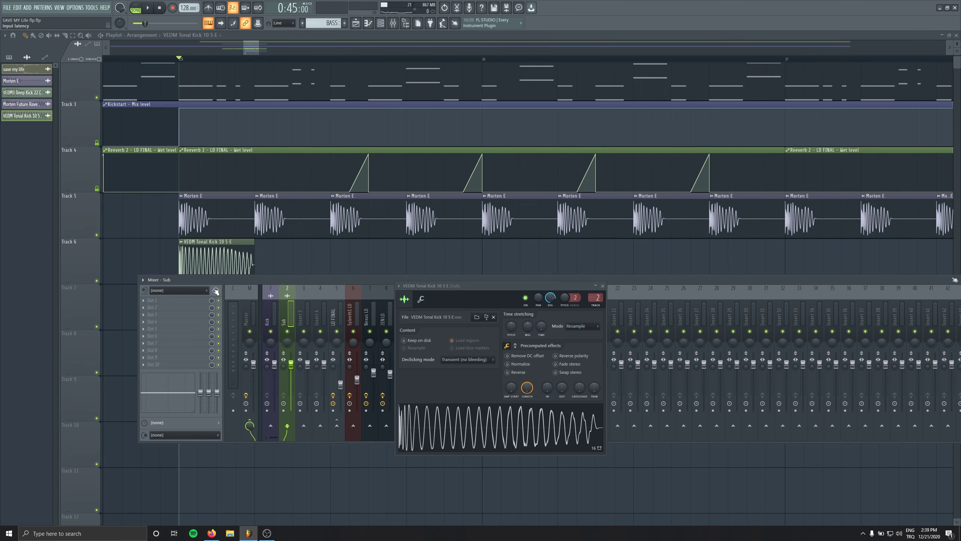
Insert FabFilter Pro-Q 3 on the Sub mixer track and add a 30 dB/oct high cut at about 3697 Hz.
{"action": "left_click", "coordinate": [144, 300]}
{"action": "mouse_move", "coordinate": [158, 308]}
{"action": "left_click", "coordinate": [267, 320]}
{"action": "left_click", "coordinate": [603, 286]}
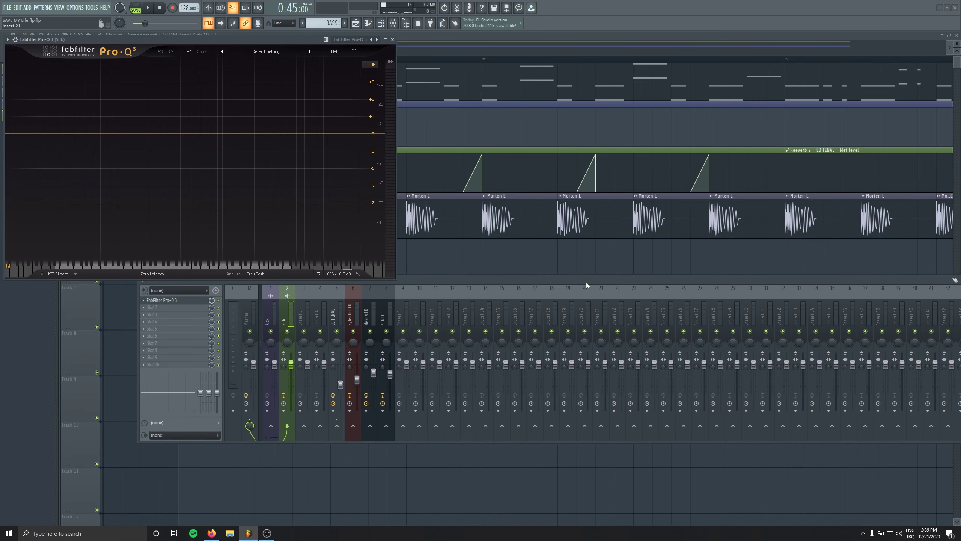
{"action": "left_click_drag", "start_coordinate": [374, 137], "coordinate": [284, 133]}
{"action": "left_click_drag", "start_coordinate": [265, 39], "coordinate": [502, 254]}
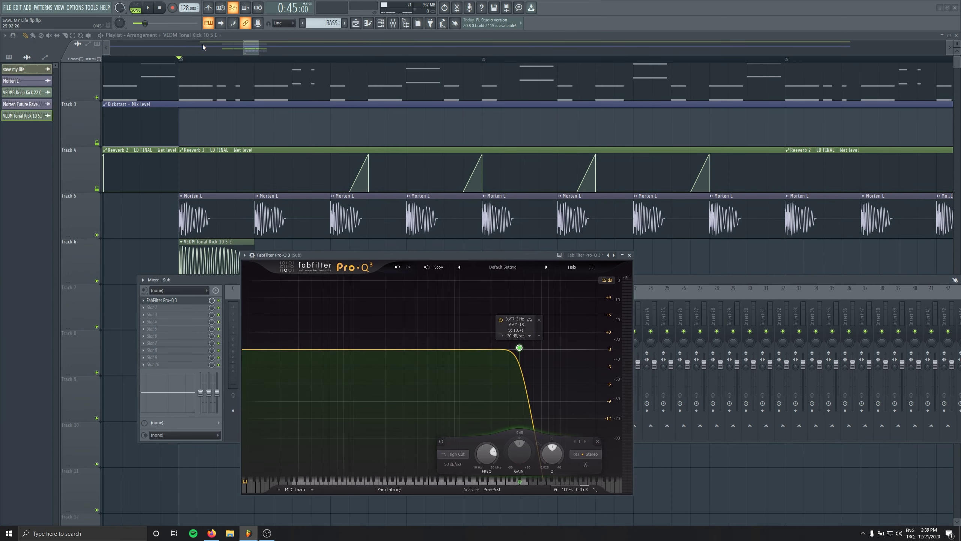
Select the first bar of the drop as the loop region and play it with Track 6 soloed.
{"action": "left_click", "coordinate": [179, 60]}
{"action": "left_click_drag", "start_coordinate": [179, 60], "coordinate": [256, 61]}
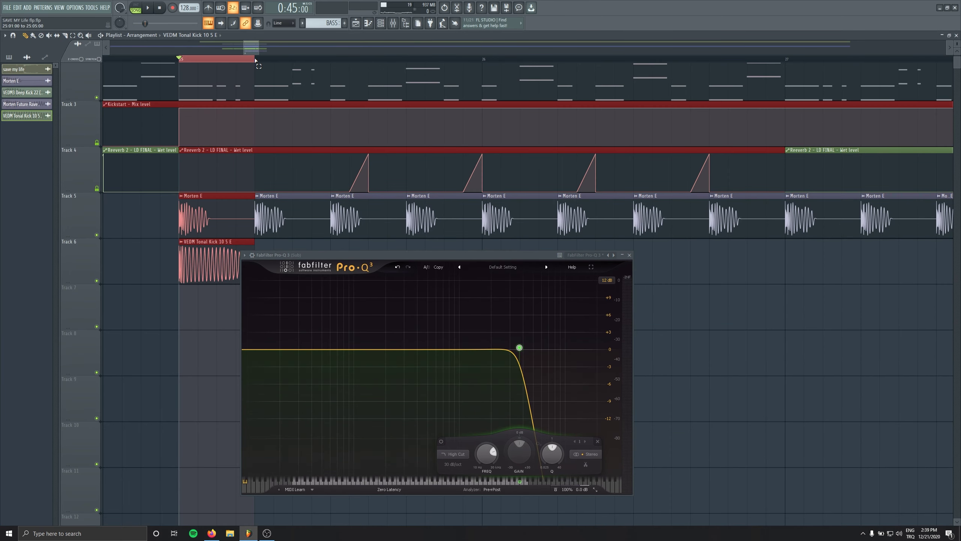
{"action": "left_click_drag", "start_coordinate": [306, 255], "coordinate": [309, 217]}
{"action": "key", "text": "space"}
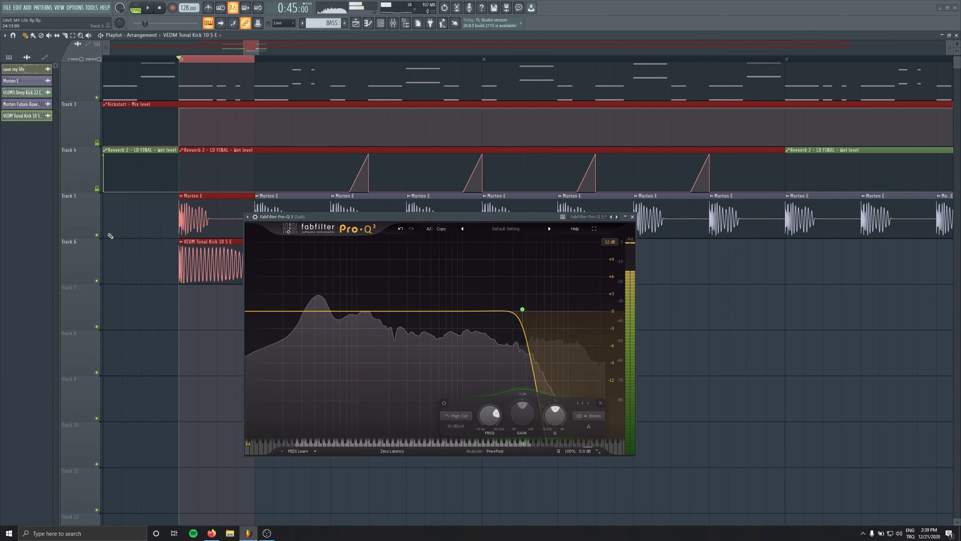
{"action": "right_click", "coordinate": [97, 281]}
{"action": "key", "text": "space"}
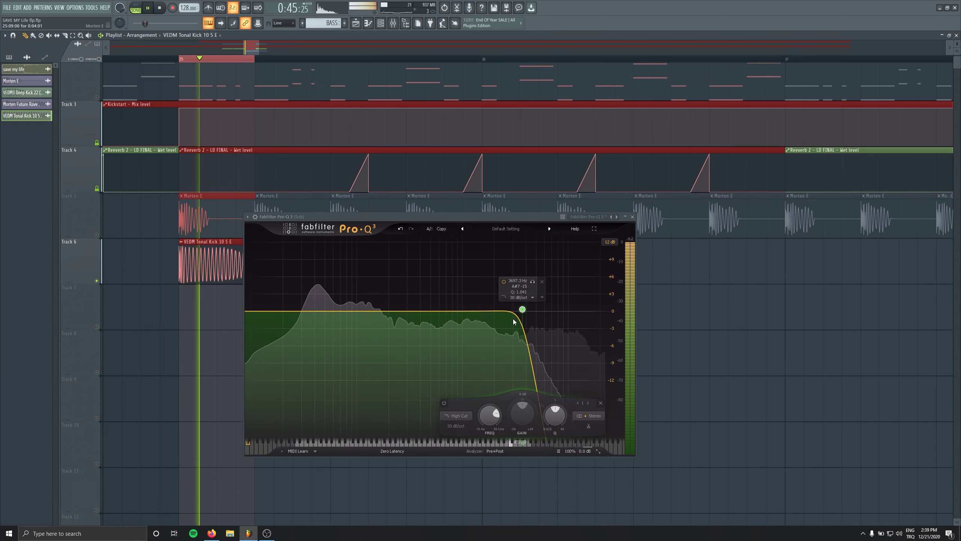
Lower the Pro-Q 3 high cut on the Sub track to 164.81 Hz (E3) with a 36 dB/oct slope during playback.
{"action": "left_click_drag", "start_coordinate": [513, 316], "coordinate": [390, 310]}
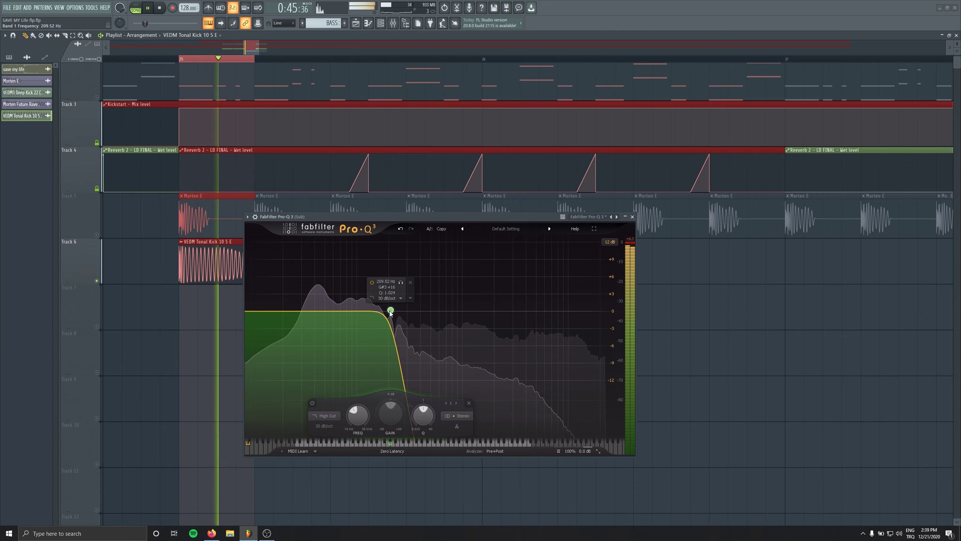
{"action": "left_click_drag", "start_coordinate": [394, 447], "coordinate": [381, 446]}
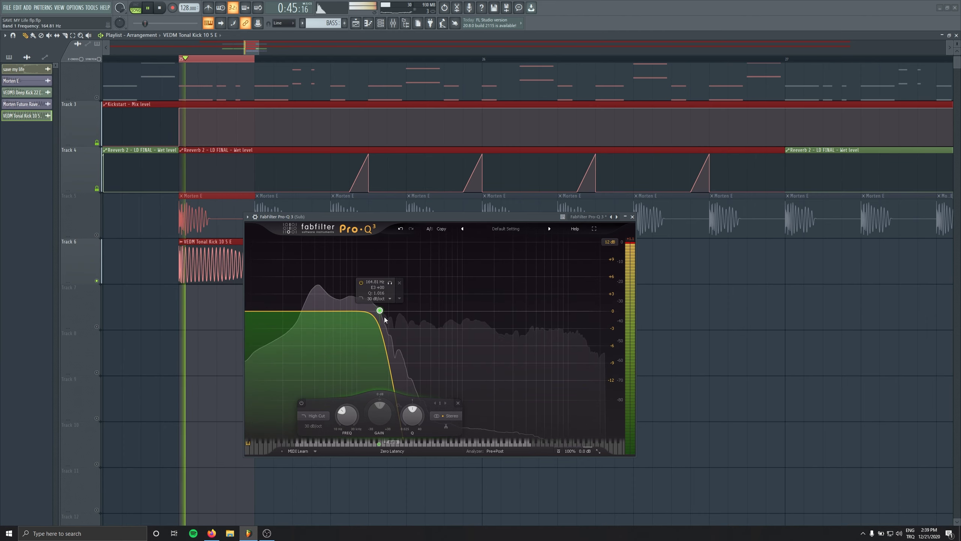
{"action": "scroll", "coordinate": [384, 315], "scroll_direction": "up", "scroll_amount": 2}
{"action": "scroll", "coordinate": [384, 315], "scroll_direction": "down", "scroll_amount": 1}
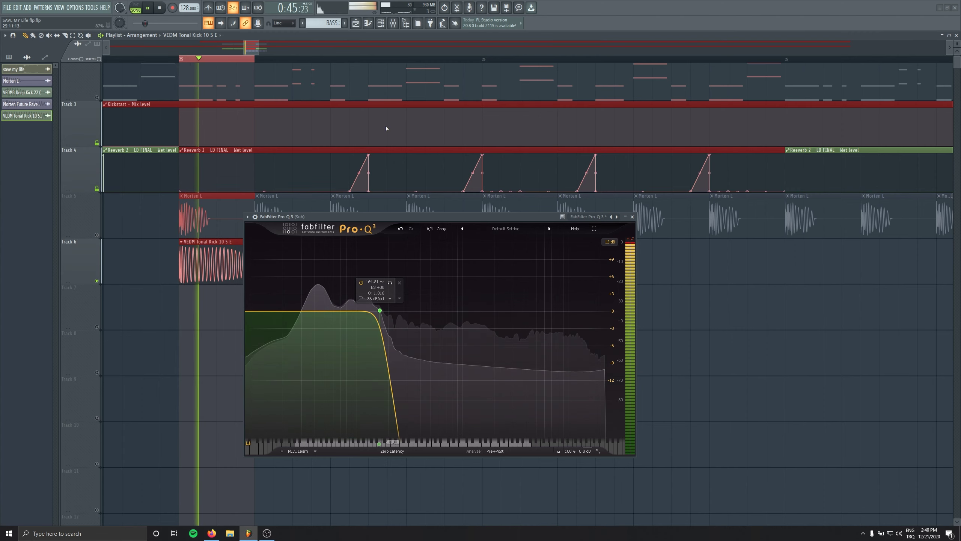
{"action": "key", "text": "space"}
Insert Kickstart in slot 5 of the Sub mixer track with the third curve shape at 100% mix, audition it and close its window.
{"action": "left_click", "coordinate": [394, 23]}
{"action": "left_click", "coordinate": [144, 329]}
{"action": "mouse_move", "coordinate": [162, 336]}
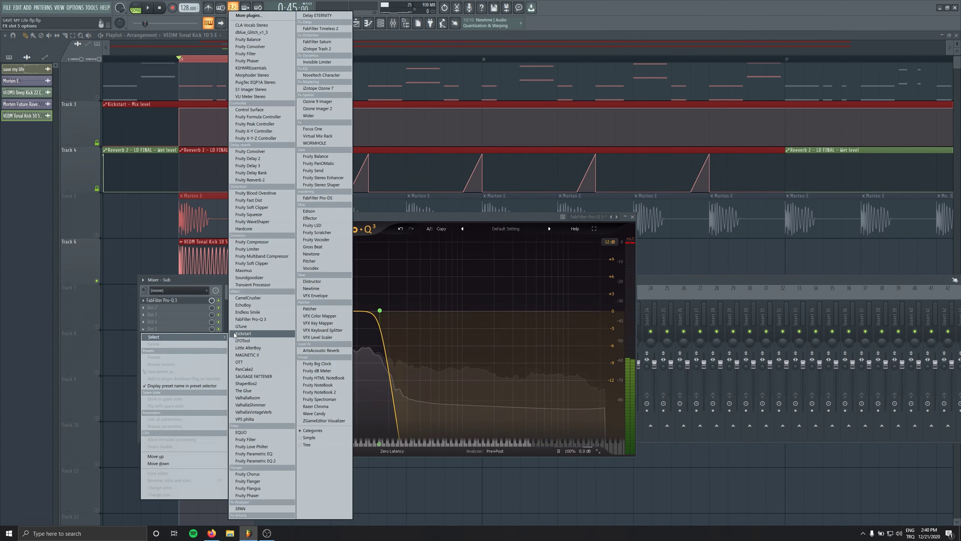
{"action": "left_click", "coordinate": [244, 332]}
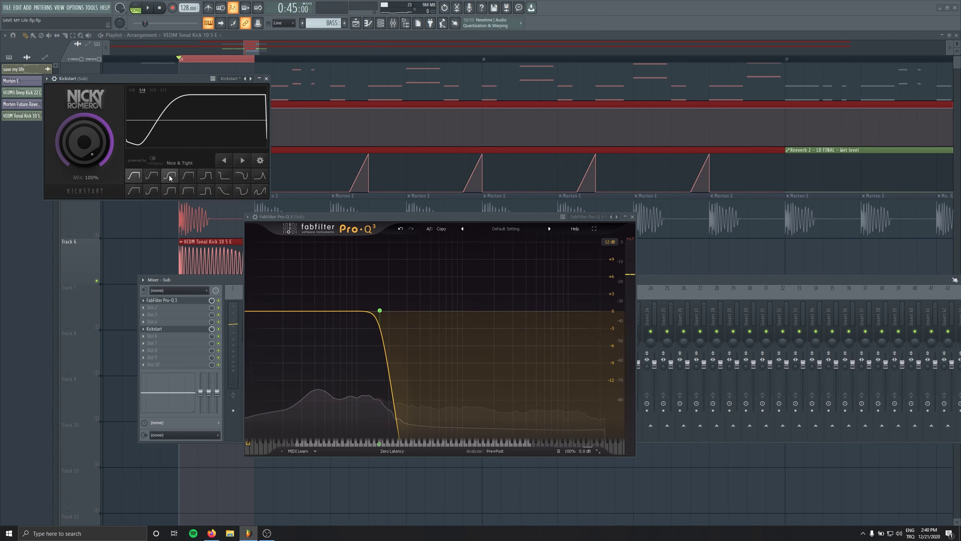
{"action": "left_click", "coordinate": [170, 177]}
{"action": "left_click_drag", "start_coordinate": [322, 218], "coordinate": [532, 249]}
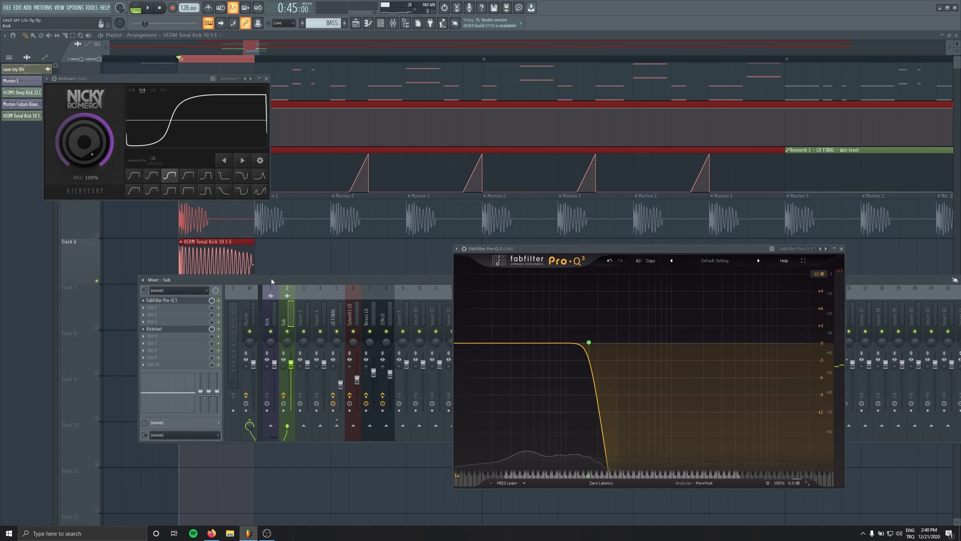
{"action": "key", "text": "space"}
{"action": "left_click", "coordinate": [266, 79]}
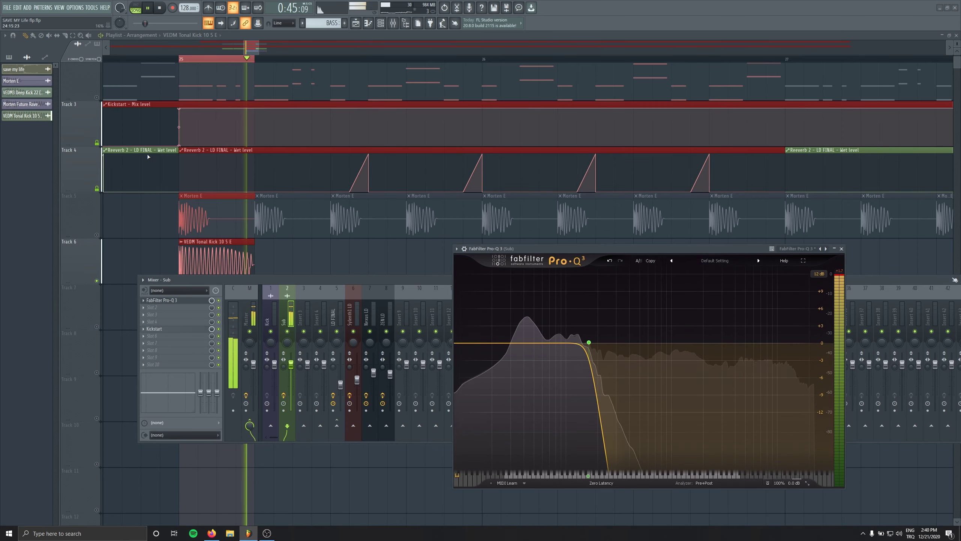
Re-enable Track 5 and raise the Sub high cut to 196 Hz (G3) while the loop plays.
{"action": "left_click", "coordinate": [97, 235]}
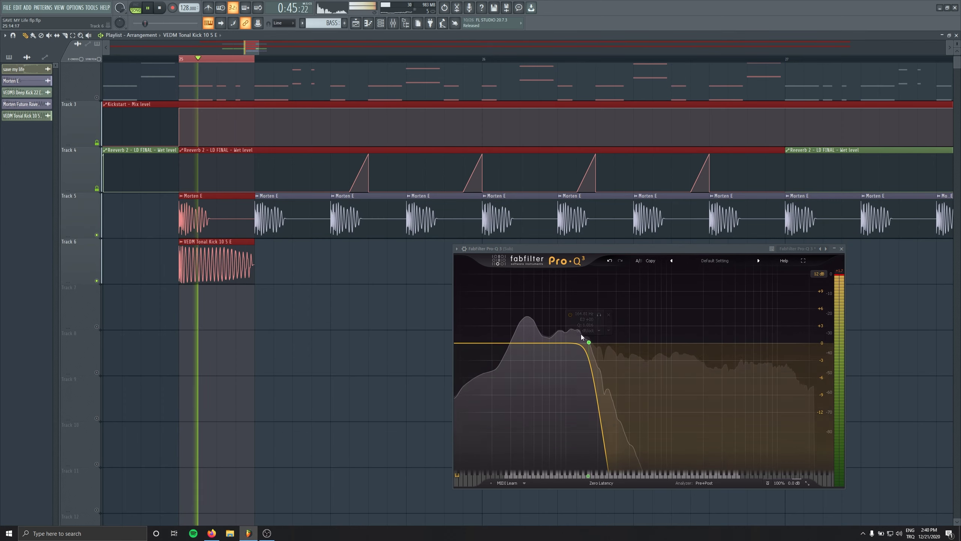
{"action": "left_click_drag", "start_coordinate": [548, 249], "coordinate": [330, 206]}
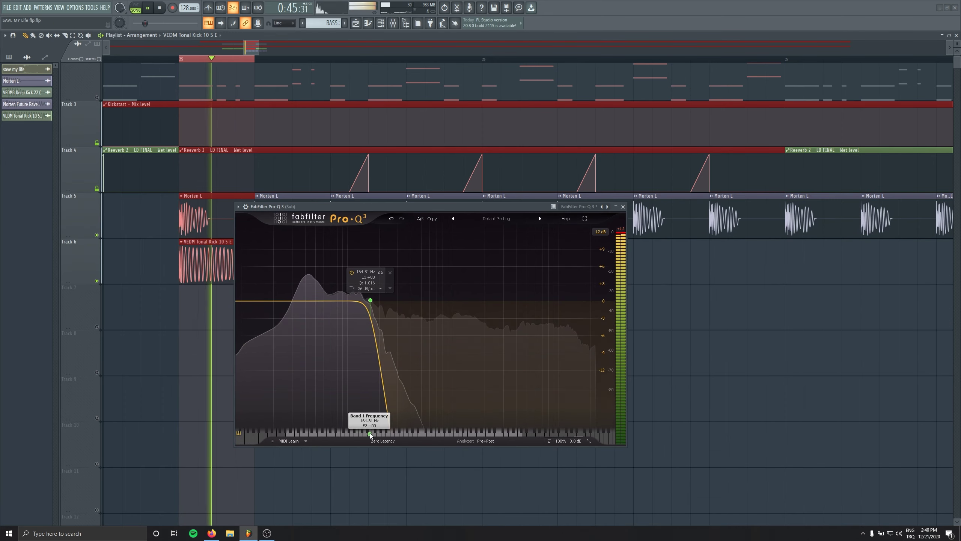
{"action": "left_click_drag", "start_coordinate": [370, 433], "coordinate": [379, 433]}
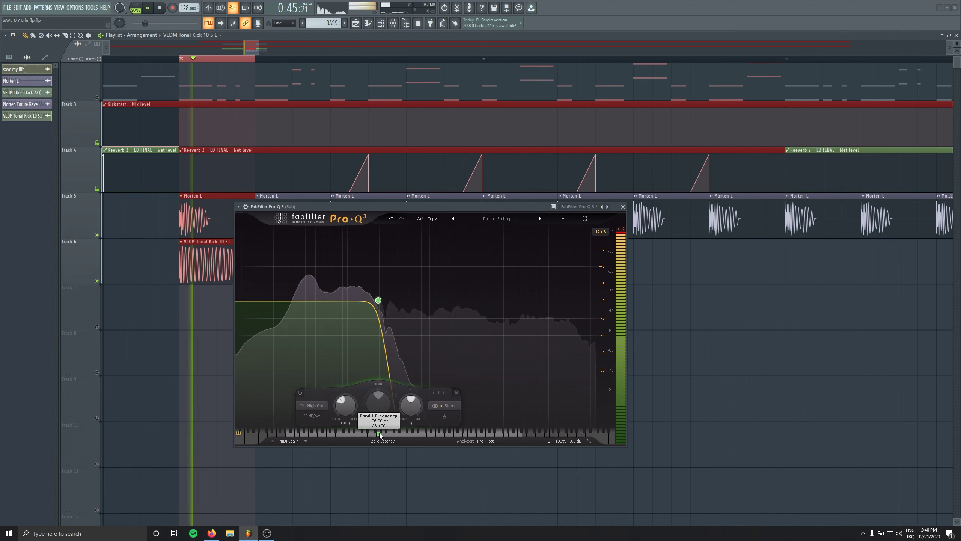
{"action": "key", "text": "space"}
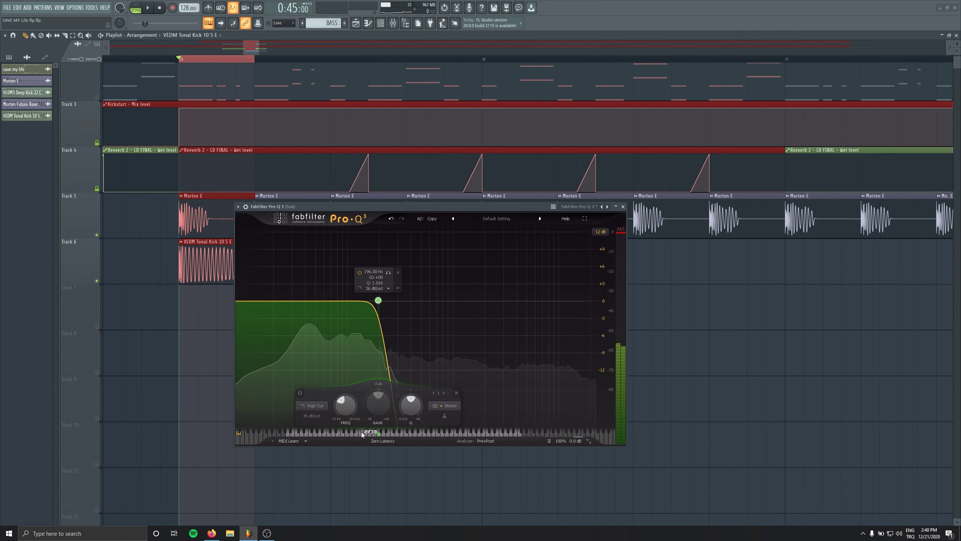
Add a bell band at 123.47 Hz (B2) to the Sub EQ with a gain of +3.59 dB and a Q of 7.174.
{"action": "double_click", "coordinate": [305, 435]}
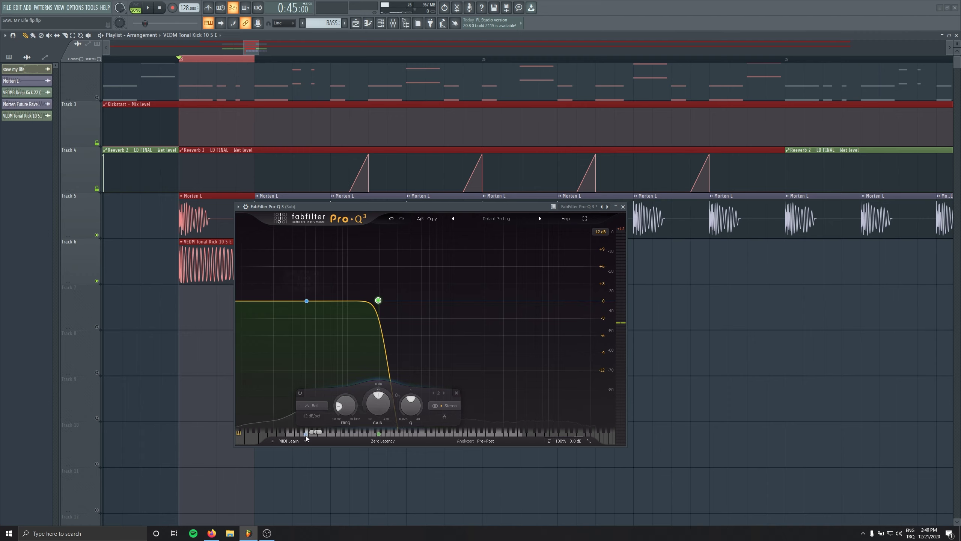
{"action": "left_click_drag", "start_coordinate": [304, 434], "coordinate": [355, 433]}
{"action": "mouse_move", "coordinate": [329, 300]}
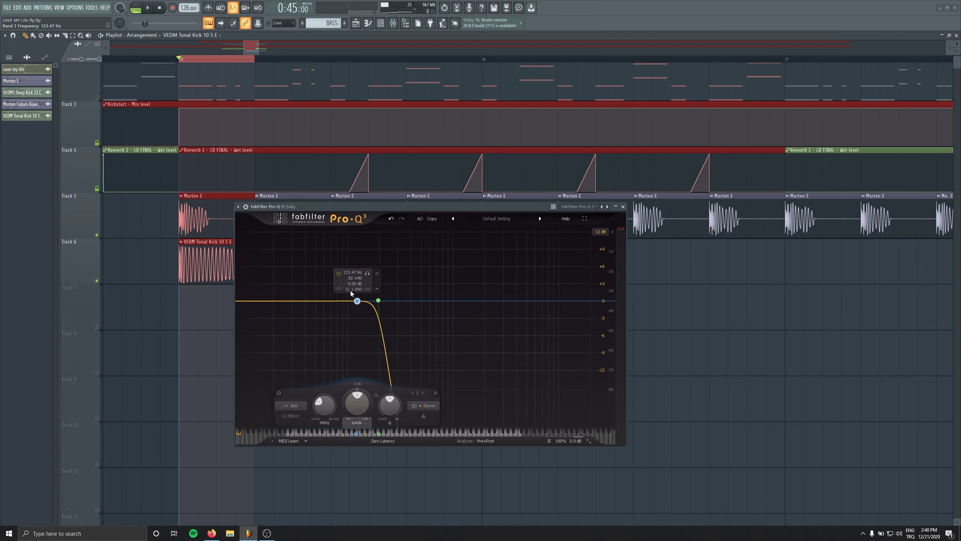
{"action": "left_click_drag", "start_coordinate": [355, 300], "coordinate": [358, 282]}
{"action": "scroll", "coordinate": [358, 283], "scroll_direction": "up", "scroll_amount": 8}
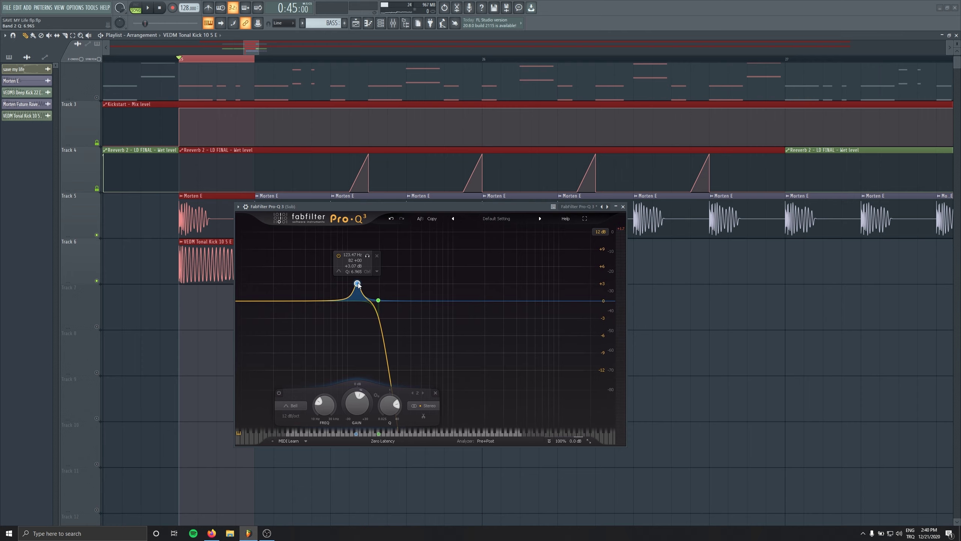
{"action": "key", "text": "space"}
{"action": "left_click_drag", "start_coordinate": [358, 292], "coordinate": [357, 281]}
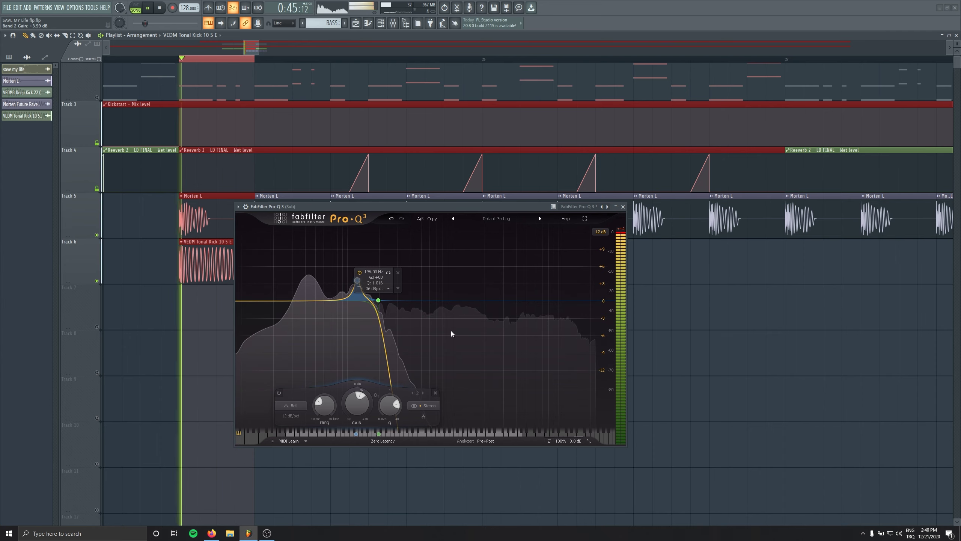
{"action": "scroll", "coordinate": [357, 282], "scroll_direction": "up", "scroll_amount": 1}
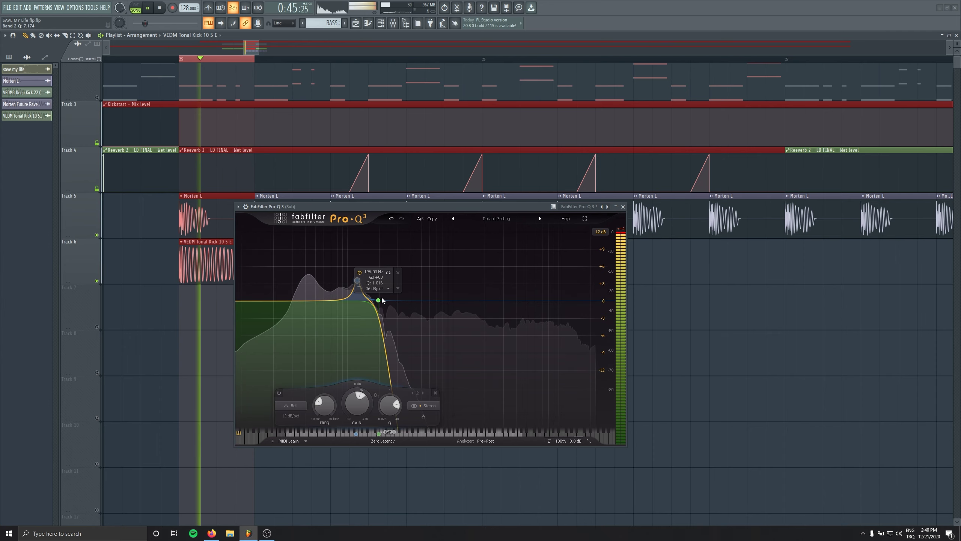
{"action": "key", "text": "space"}
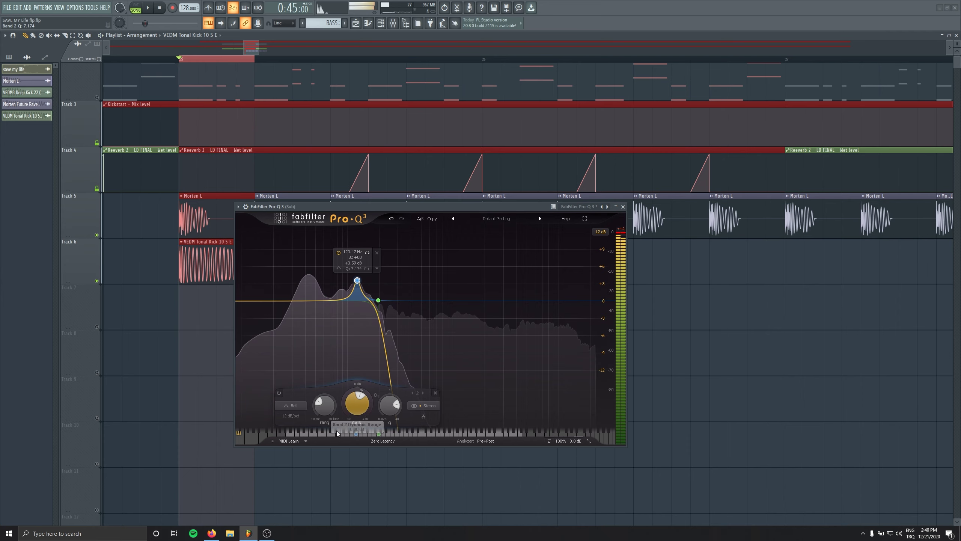
Add a second bell band at 82.407 Hz (E2) to the Sub EQ with about +13 dB gain and a Q of about 4.8.
{"action": "left_click", "coordinate": [338, 301]}
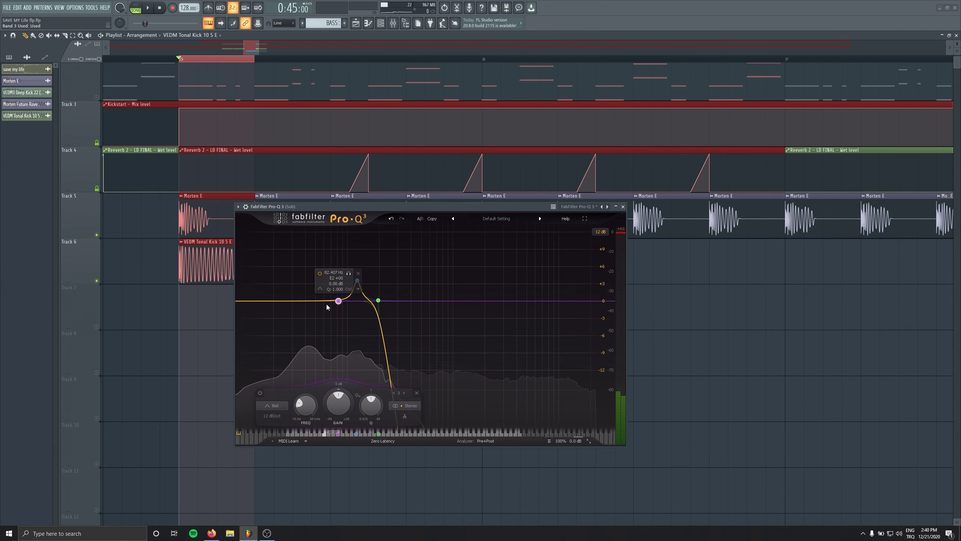
{"action": "left_click_drag", "start_coordinate": [339, 303], "coordinate": [340, 206]}
{"action": "key", "text": "space"}
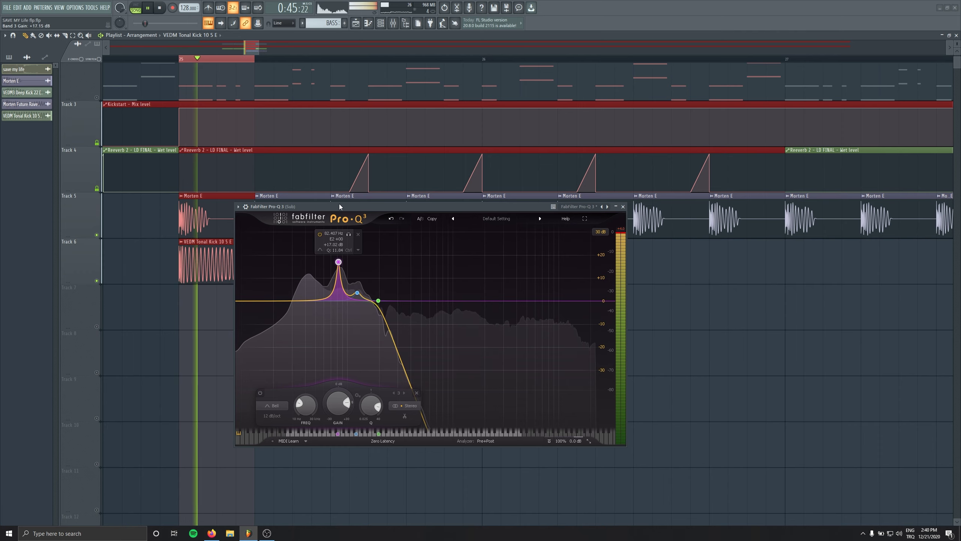
{"action": "mouse_move", "coordinate": [339, 262]}
{"action": "left_mouse_down"}
{"action": "mouse_move", "coordinate": [338, 287]}
{"action": "mouse_move", "coordinate": [339, 271]}
{"action": "left_mouse_up"}
{"action": "scroll", "coordinate": [339, 268], "scroll_direction": "down", "scroll_amount": 5}
{"action": "scroll", "coordinate": [338, 273], "scroll_direction": "up", "scroll_amount": 3}
{"action": "key", "text": "space"}
With the mixer open, rebalance the Sub EQ bells to about +11.6 dB at 82 Hz and +6.5 dB with Q 24.43 at 123 Hz.
{"action": "left_click", "coordinate": [393, 24]}
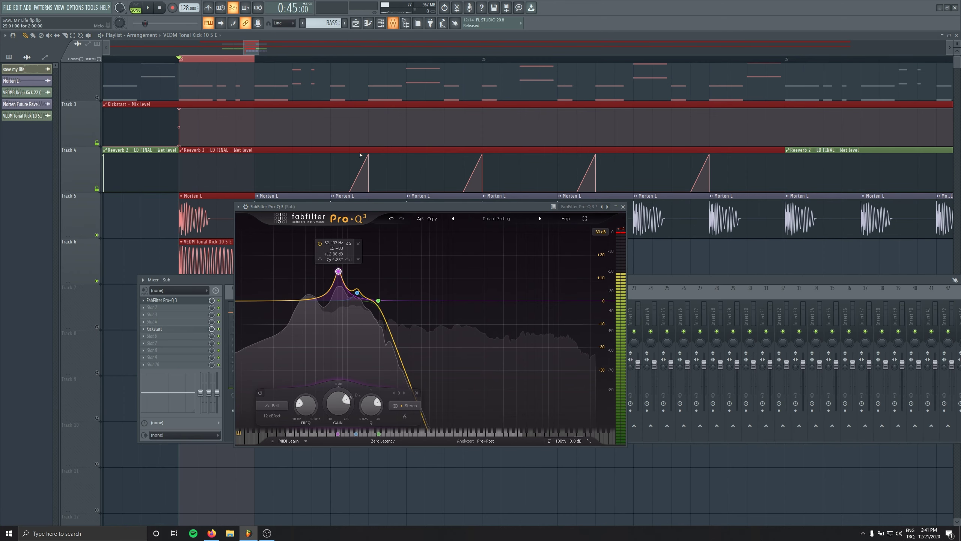
{"action": "left_click_drag", "start_coordinate": [337, 207], "coordinate": [528, 206]}
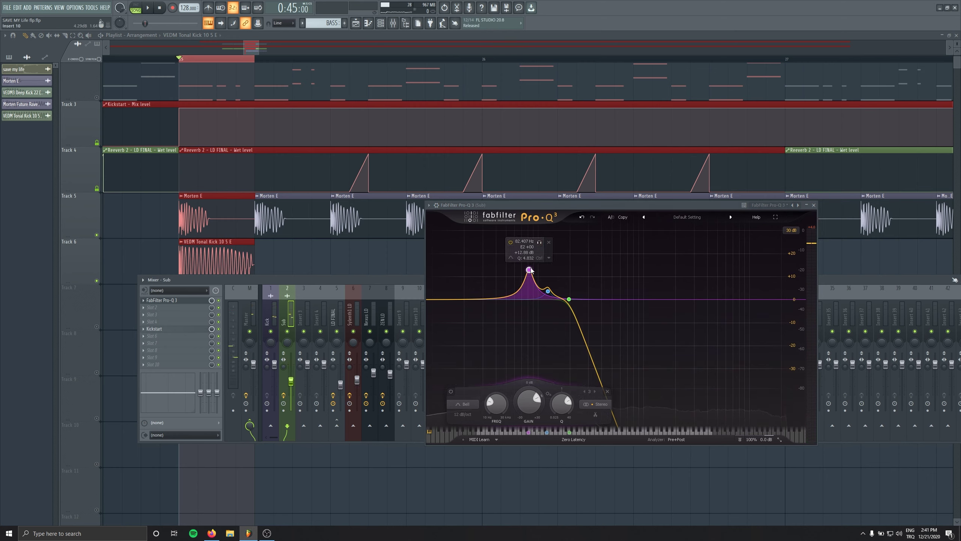
{"action": "key", "text": "space"}
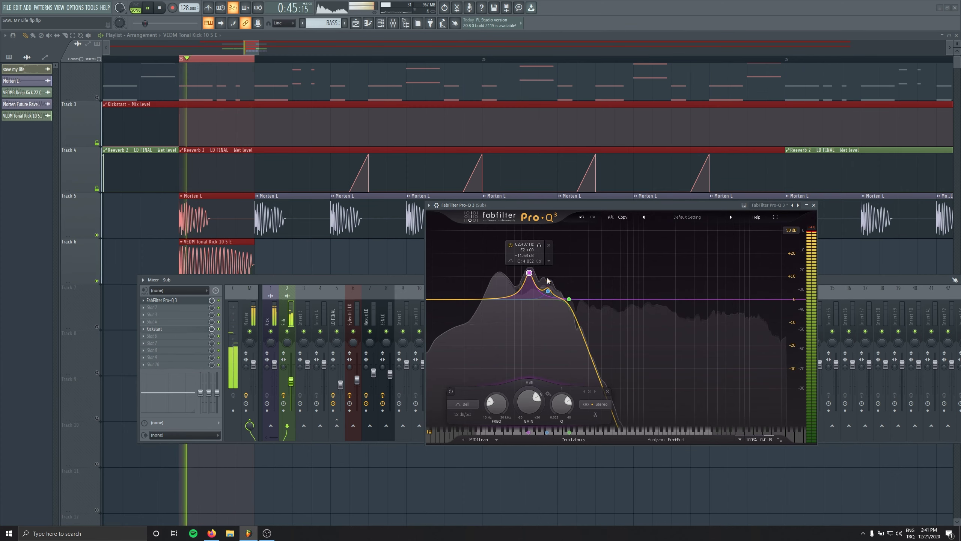
{"action": "left_click_drag", "start_coordinate": [549, 295], "coordinate": [547, 287]}
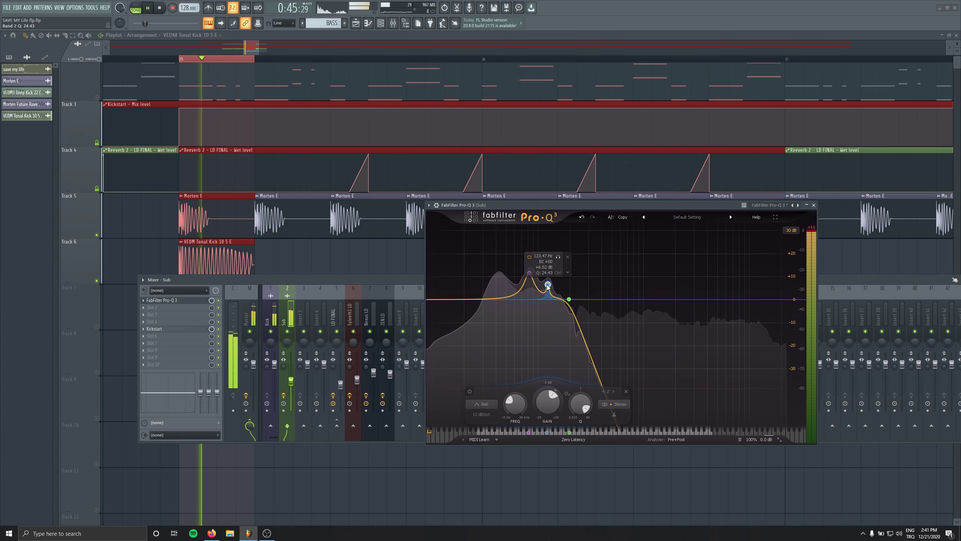
Steepen the Sub high cut to 72 dB/oct, set the Sub fader to 67% (-8.0 dB), and close the EQ and mixer.
{"action": "left_click", "coordinate": [569, 299]}
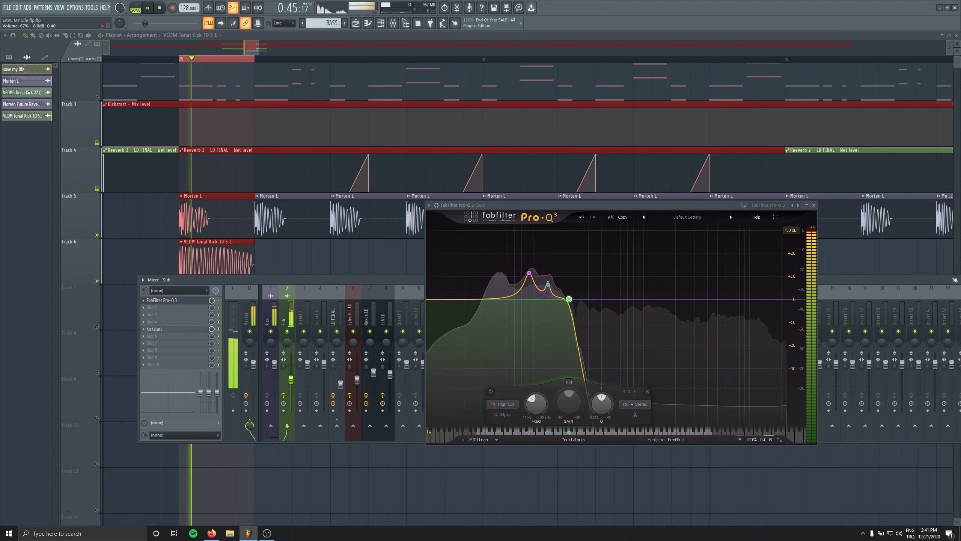
{"action": "key", "text": "space"}
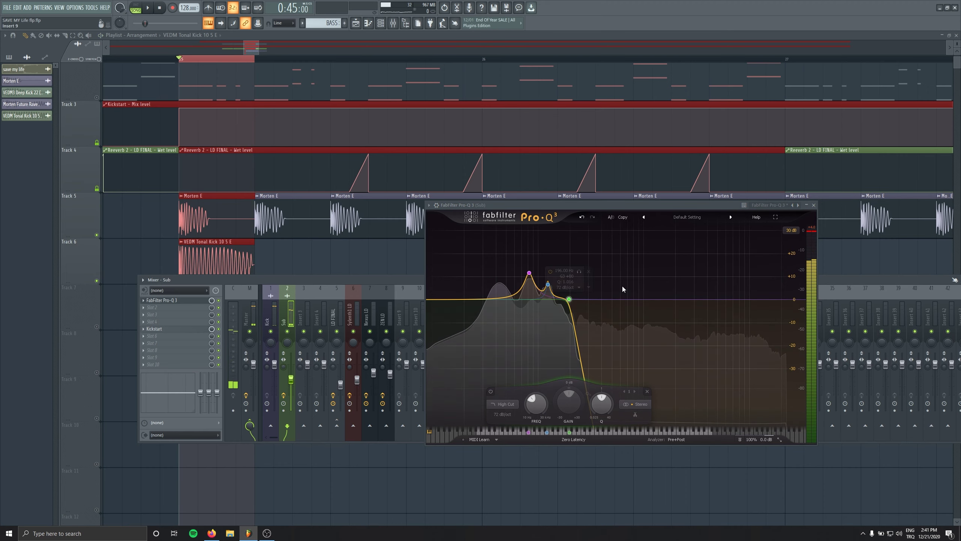
{"action": "left_click", "coordinate": [814, 206]}
{"action": "key", "text": "Escape"}
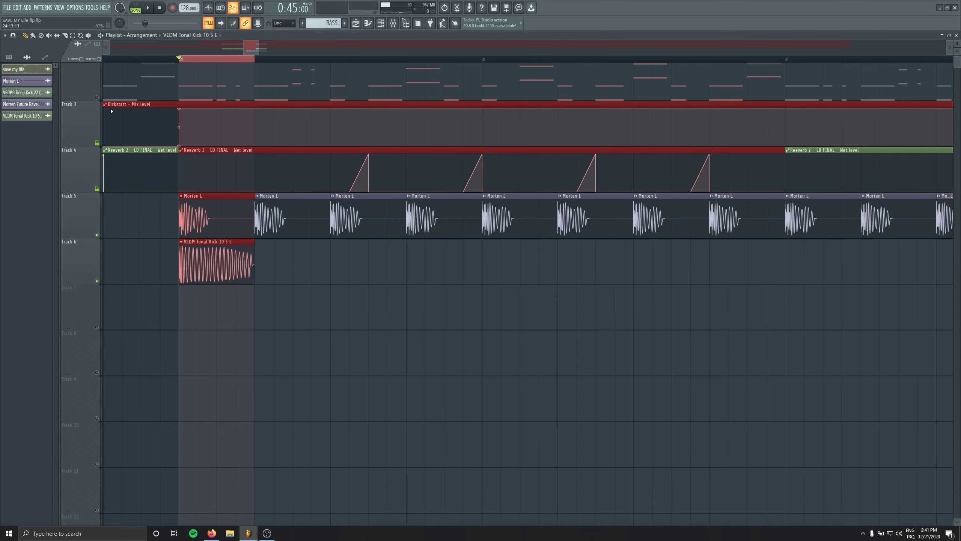
Re-enable Track 2 with the Melo clips and clear the clip selection in the playlist.
{"action": "left_click", "coordinate": [96, 97]}
{"action": "scroll", "coordinate": [284, 292], "scroll_direction": "down", "scroll_amount": 1}
{"action": "left_click", "coordinate": [327, 287]}
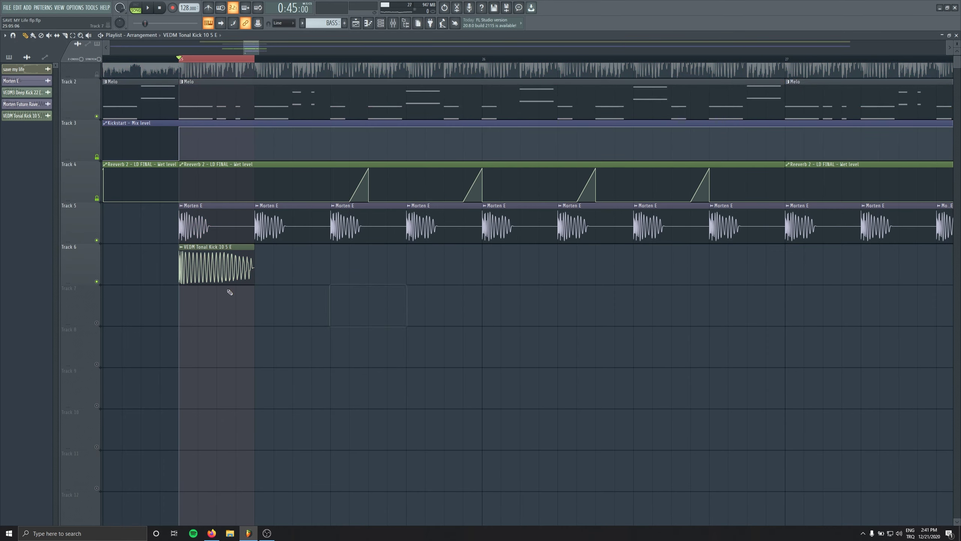
Duplicate the VEDM Tonal Kick 10 S E clip along Track 6 so it fills the drop from bar 25 up to bar 29.
{"action": "left_click_drag", "start_coordinate": [234, 267], "coordinate": [216, 256]}
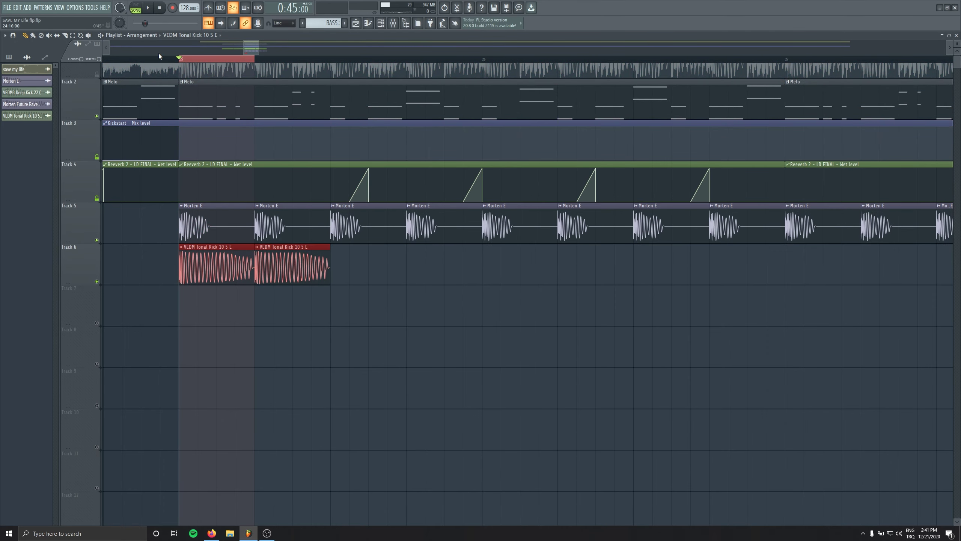
{"action": "left_click", "coordinate": [183, 60]}
{"action": "left_click_drag", "start_coordinate": [160, 242], "coordinate": [227, 267]}
{"action": "scroll", "coordinate": [322, 375], "scroll_direction": "down", "scroll_amount": 5}
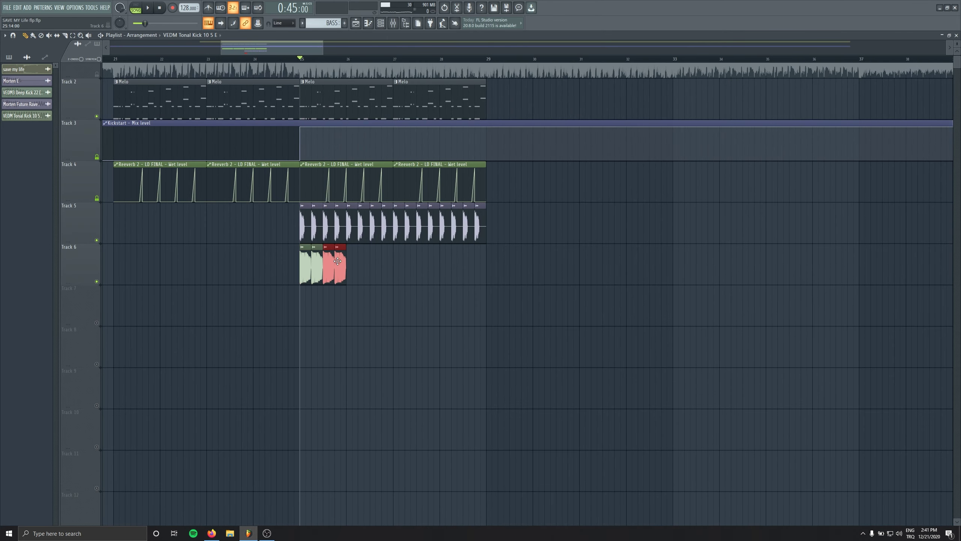
{"action": "mouse_move", "coordinate": [314, 274]}
{"action": "left_mouse_down"}
{"action": "mouse_move", "coordinate": [303, 271]}
{"action": "mouse_move", "coordinate": [390, 264]}
{"action": "mouse_move", "coordinate": [305, 266]}
{"action": "left_mouse_up"}
{"action": "left_click_drag", "start_coordinate": [393, 259], "coordinate": [490, 262]}
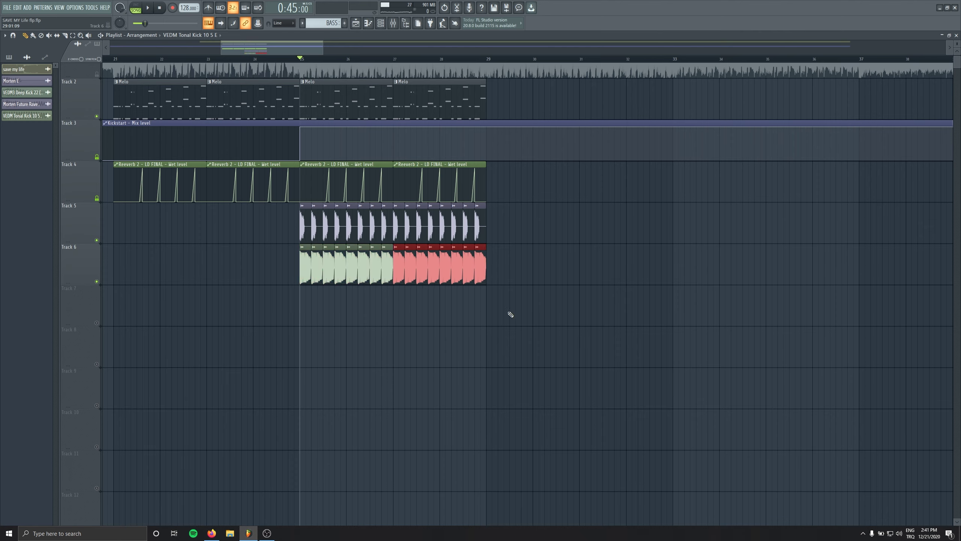
Play the drop with the mixer open to check the balance of the kick, sub and leads.
{"action": "key", "text": "space"}
{"action": "left_click_drag", "start_coordinate": [528, 326], "coordinate": [516, 390]}
{"action": "left_click", "coordinate": [394, 27]}
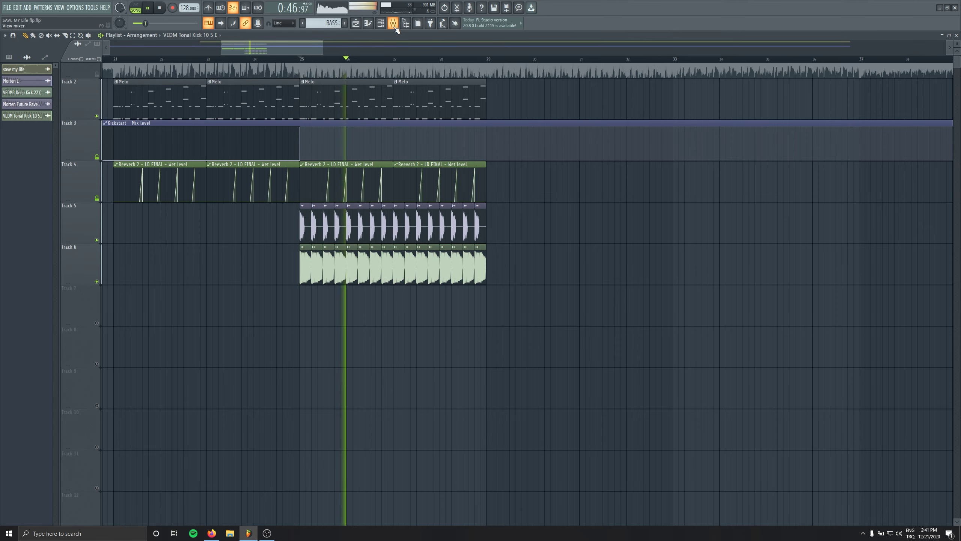
{"action": "left_click", "coordinate": [395, 28]}
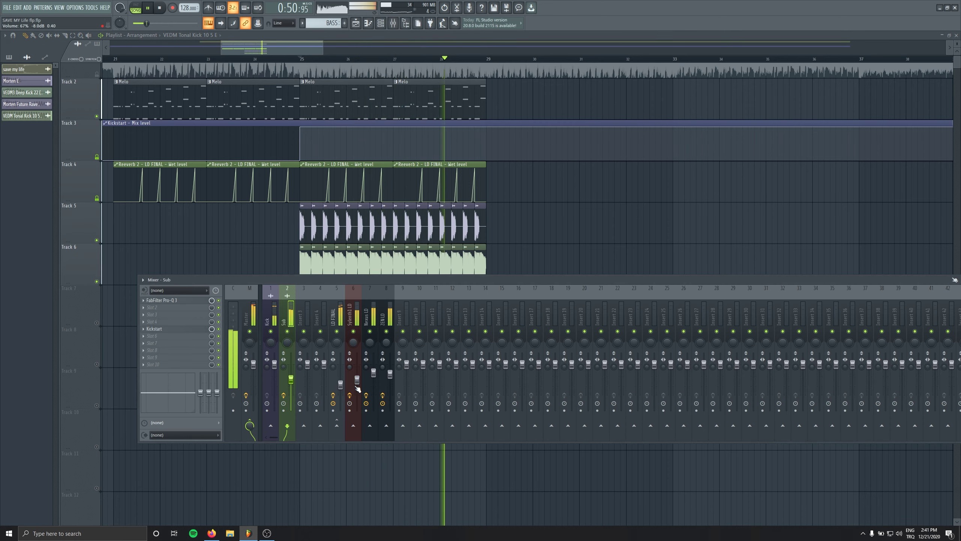
Check the LD FINAL bus level in the mixer at the end of the drop and stop playback.
{"action": "left_click", "coordinate": [340, 384]}
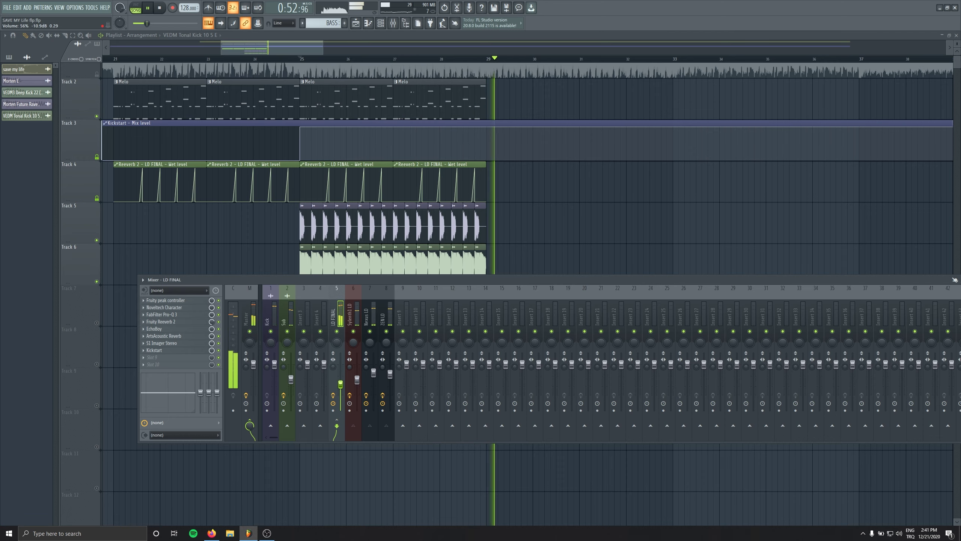
{"action": "key", "text": "space"}
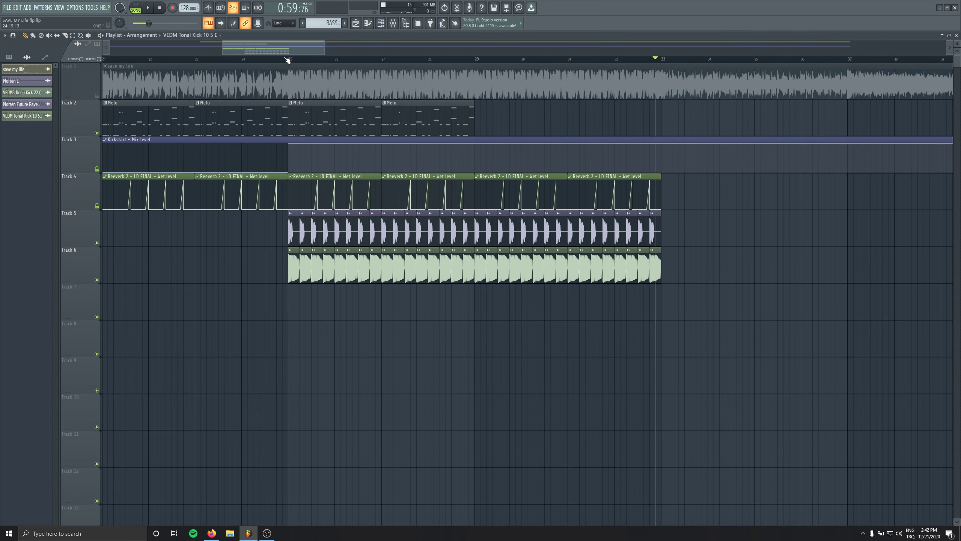
Duplicate the two Melo clips of bars 25 to 29 along Track 2 so the melody runs up to bar 37.
{"action": "left_click_drag", "start_coordinate": [370, 97], "coordinate": [436, 133]}
{"action": "left_click_drag", "start_coordinate": [327, 118], "coordinate": [709, 116]}
{"action": "scroll", "coordinate": [670, 121], "scroll_direction": "right", "scroll_amount": 5}
{"action": "left_click", "coordinate": [577, 251]}
{"action": "right_click", "coordinate": [576, 250]}
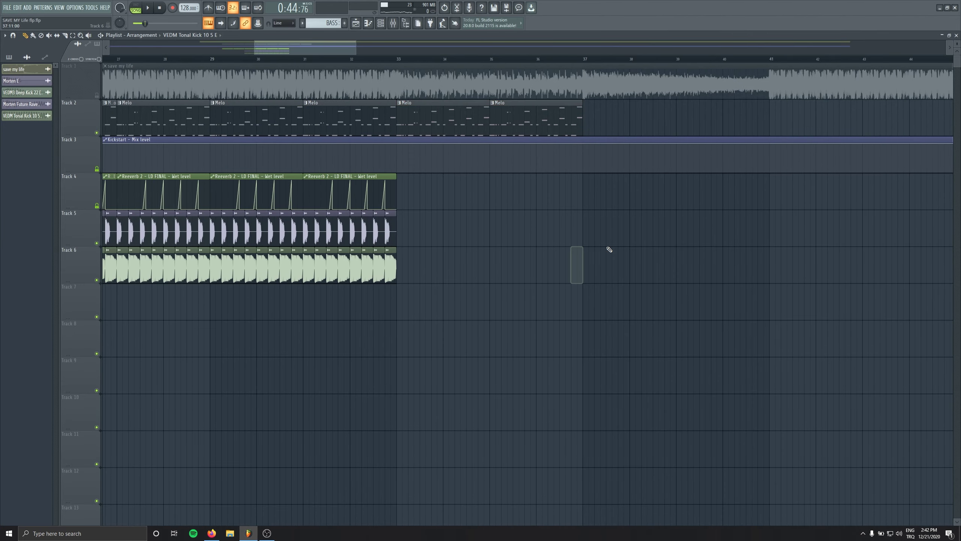
Delete the Melo clip at bar 35 on Track 2 and make the one at bar 33 a unique pattern.
{"action": "right_click", "coordinate": [522, 119]}
{"action": "left_click", "coordinate": [400, 103]}
{"action": "left_click", "coordinate": [415, 153]}
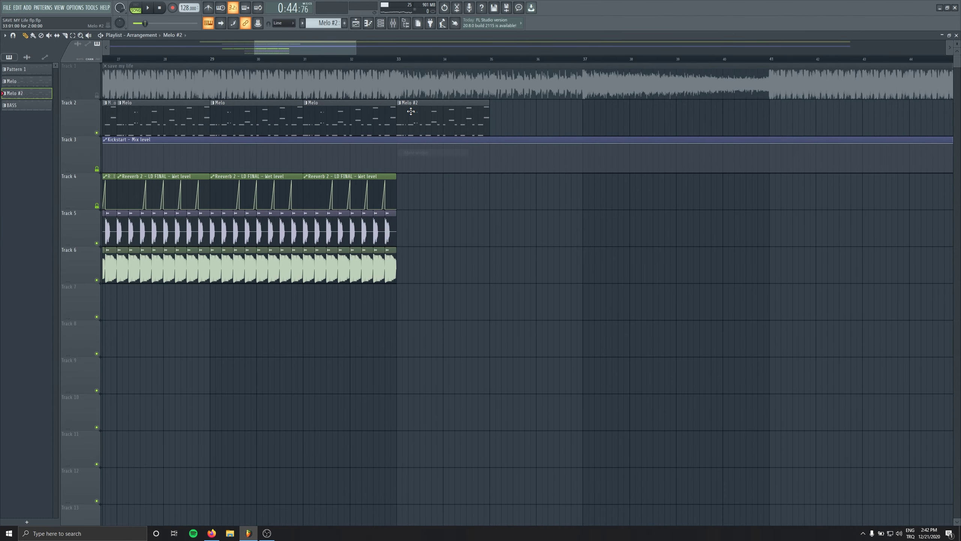
Transpose all notes of the Melo #2 pattern up two octaves, start playback and close the note editor.
{"action": "double_click", "coordinate": [427, 123]}
{"action": "key", "text": "ctrl+a"}
{"action": "key", "text": "ctrl+Up"}
{"action": "key", "text": "ctrl+Up"}
{"action": "key", "text": "space"}
{"action": "key", "text": "Escape"}
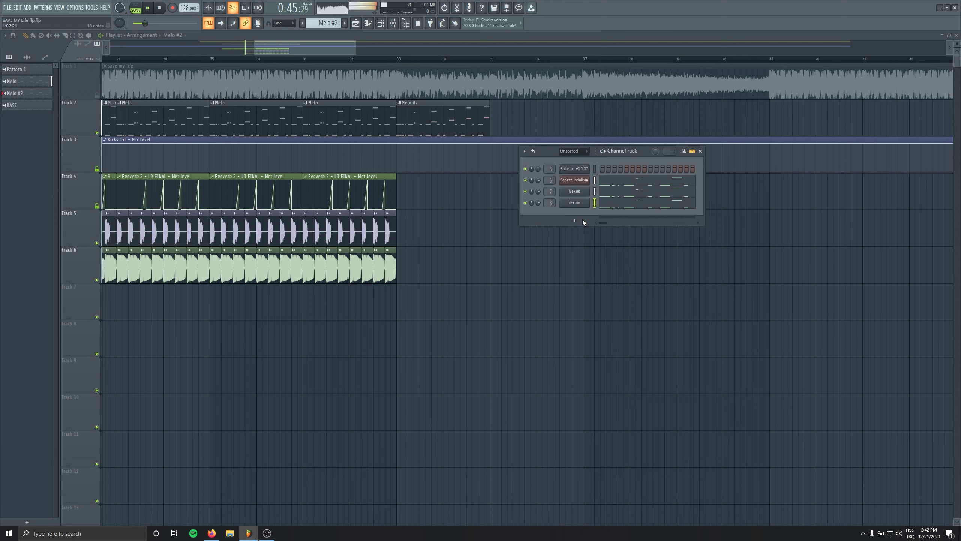
Play the song from just before bar 33 and duplicate the Melo #2 clip on Track 2 to bar 35.
{"action": "left_click", "coordinate": [381, 62]}
{"action": "left_click", "coordinate": [486, 257]}
{"action": "right_click", "coordinate": [511, 254]}
{"action": "left_click_drag", "start_coordinate": [430, 125], "coordinate": [521, 131]}
{"action": "left_click", "coordinate": [578, 222]}
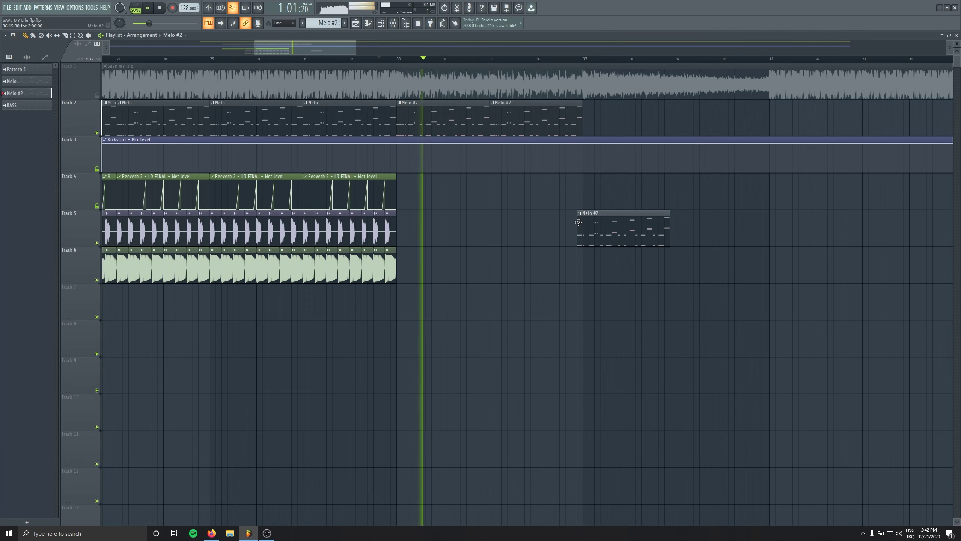
Delete the stray Melo #2 clip from Track 5 near bar 37 and stop playback.
{"action": "right_click", "coordinate": [579, 223]}
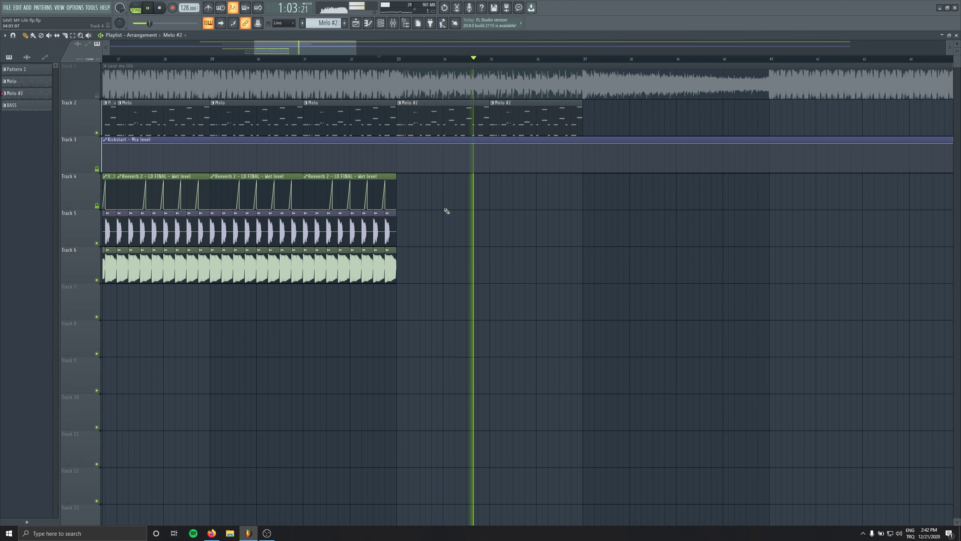
{"action": "left_click_drag", "start_coordinate": [523, 245], "coordinate": [353, 243]}
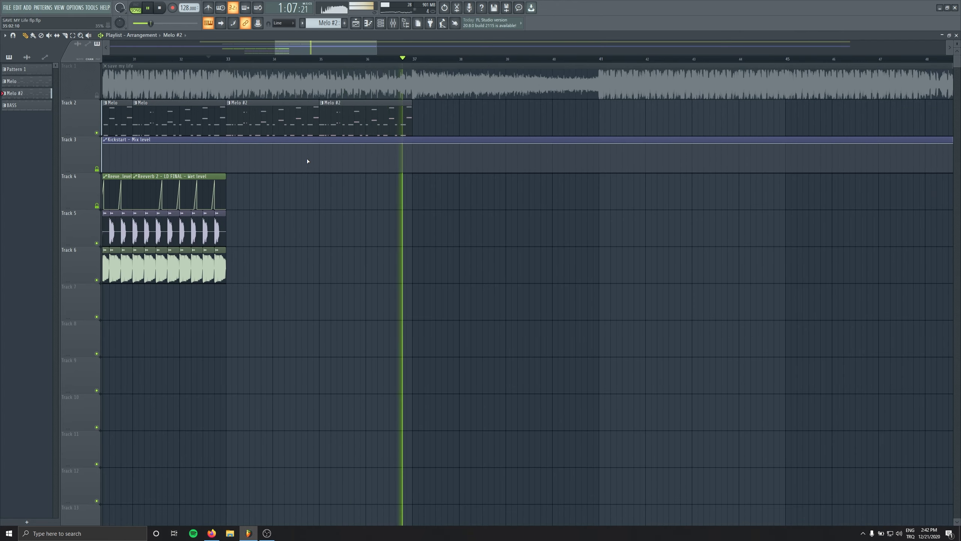
{"action": "key", "text": "space"}
Replace the four Melo clips on Track 2 between bars 49 and 57 with copies of the four Melo #2 clips.
{"action": "scroll", "coordinate": [290, 118], "scroll_direction": "down", "scroll_amount": 3}
{"action": "left_click_drag", "start_coordinate": [198, 131], "coordinate": [538, 135]}
{"action": "left_click_drag", "start_coordinate": [386, 202], "coordinate": [172, 318]}
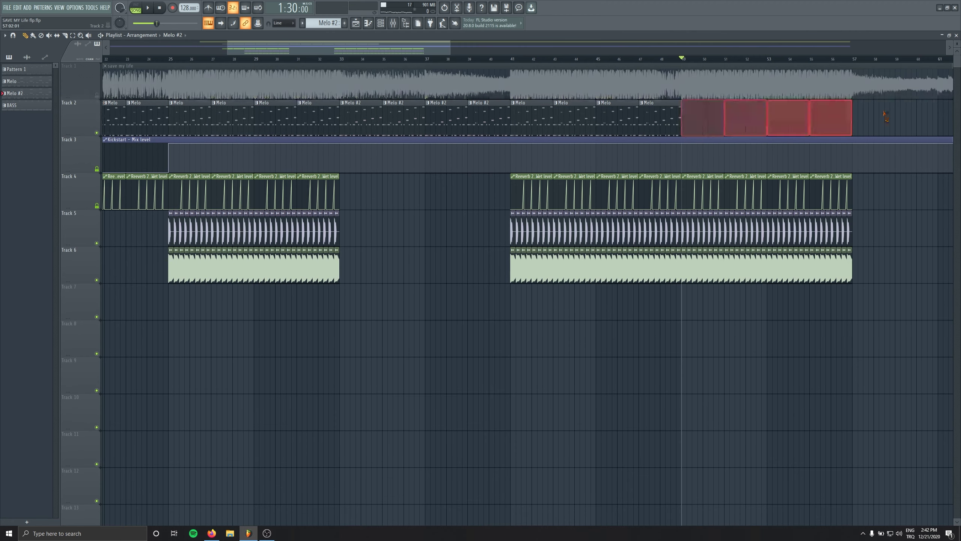
{"action": "key", "text": "Delete"}
{"action": "left_click_drag", "start_coordinate": [491, 113], "coordinate": [365, 113]}
{"action": "left_click_drag", "start_coordinate": [365, 115], "coordinate": [701, 114]}
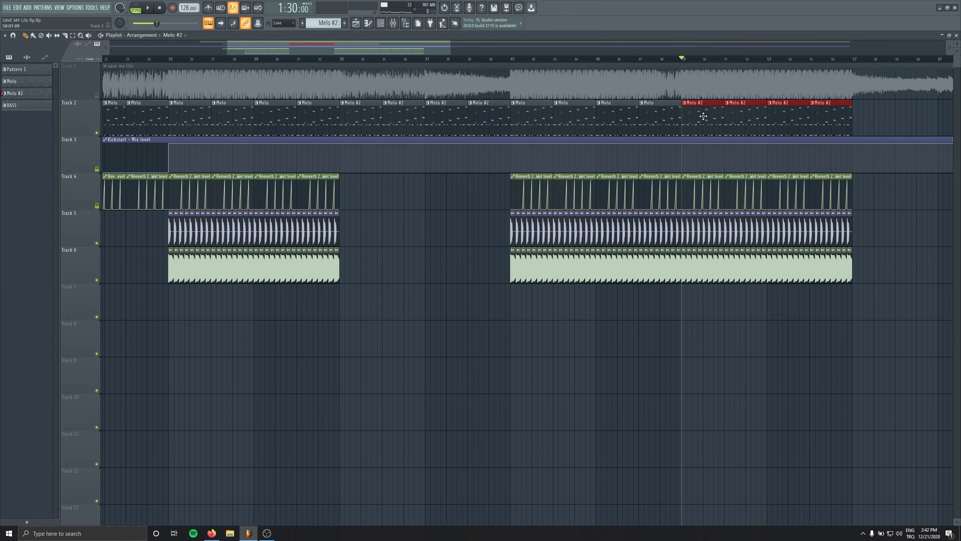
{"action": "left_click", "coordinate": [799, 368]}
{"action": "right_click", "coordinate": [825, 380]}
{"action": "right_click", "coordinate": [586, 354], "text": "ctrl"}
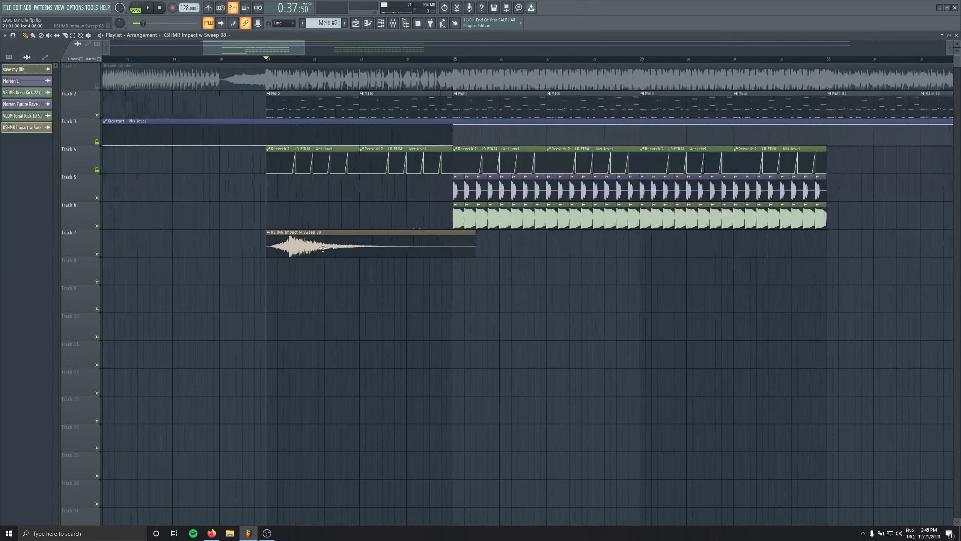
Move the KSHMR Impact w Sweep 08 clip on Track 7 earlier so its peak lands on bar 21.
{"action": "left_click_drag", "start_coordinate": [288, 247], "coordinate": [271, 246]}
{"action": "scroll", "coordinate": [236, 279], "scroll_direction": "up", "scroll_amount": 3}
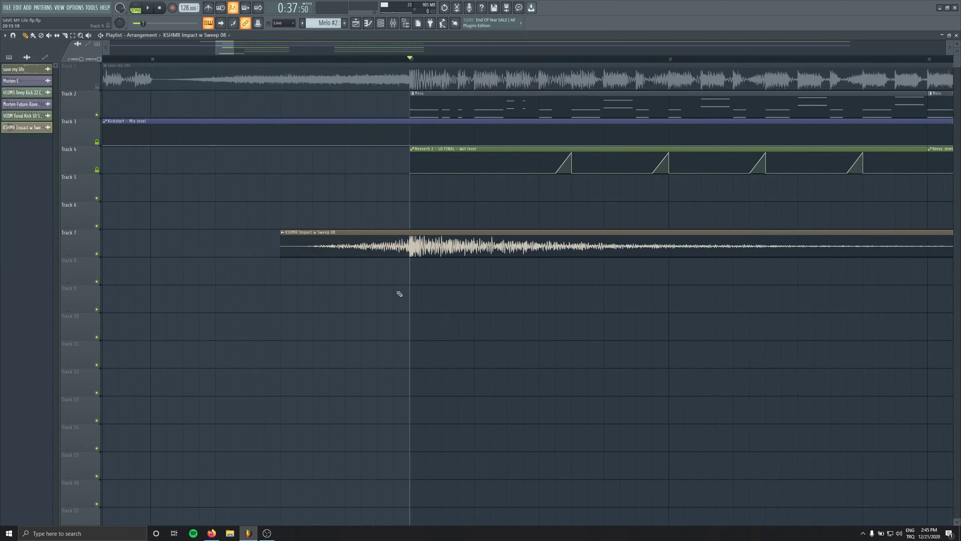
{"action": "key", "text": "space"}
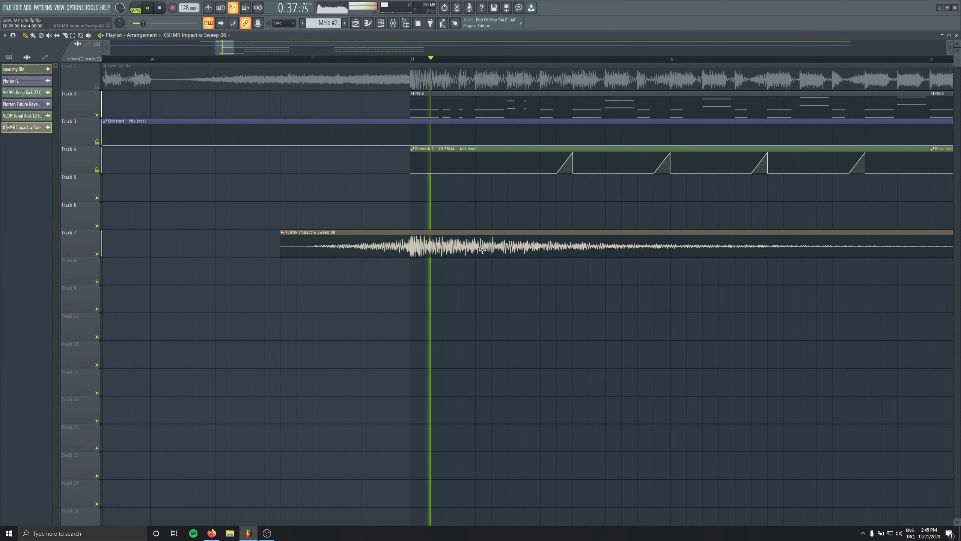
Lower the channel volume of the KSHMR Impact w Sweep 08 sample while the arrangement plays.
{"action": "double_click", "coordinate": [431, 231]}
{"action": "key", "text": "space"}
{"action": "key", "text": "space"}
{"action": "left_click_drag", "start_coordinate": [167, 64], "coordinate": [166, 75]}
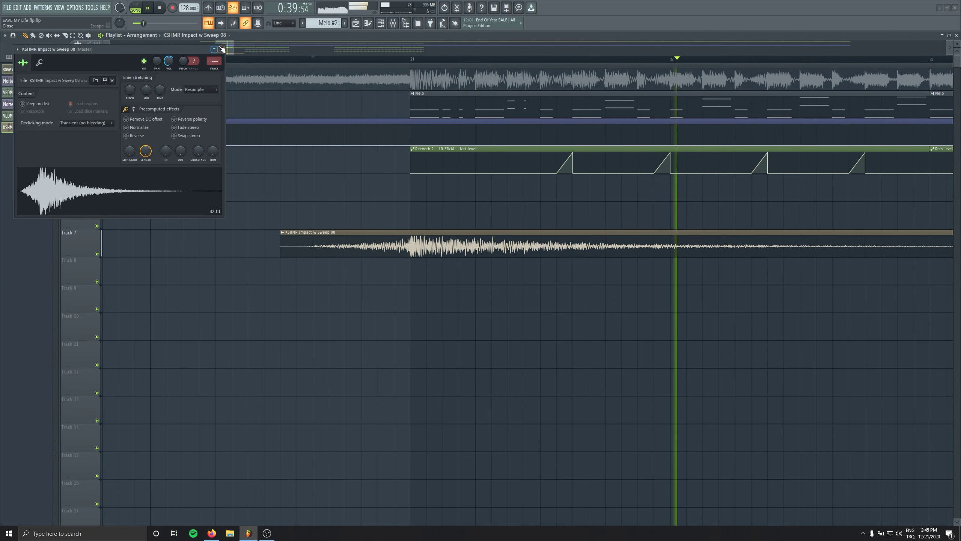
{"action": "key", "text": "Escape"}
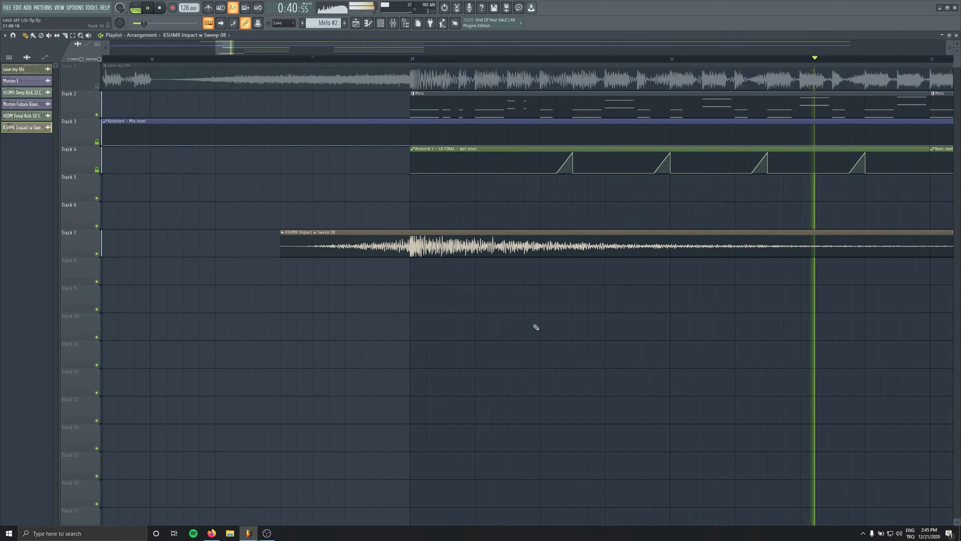
Check the level of the LD FINAL track in the mixer during playback.
{"action": "left_click", "coordinate": [392, 24]}
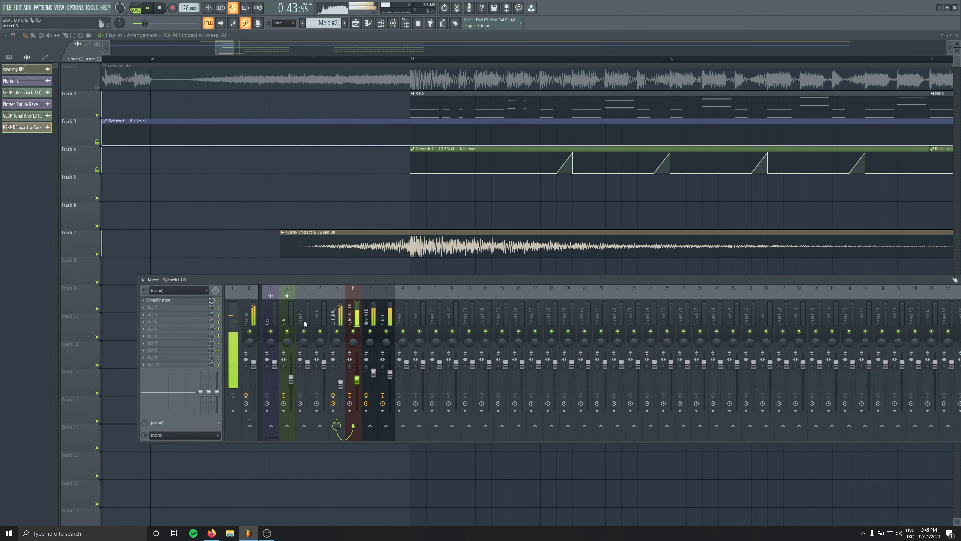
{"action": "key", "text": "Left"}
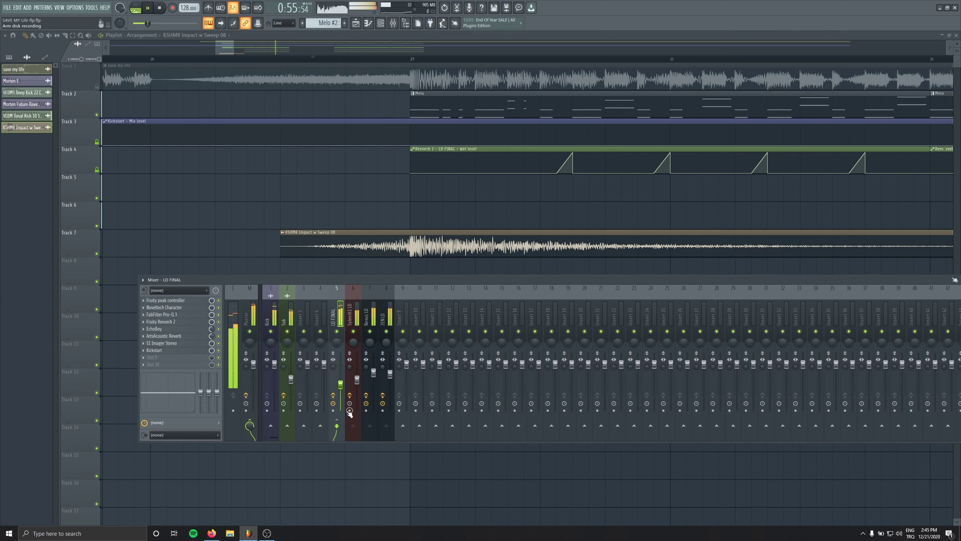
{"action": "key", "text": "F9"}
Solo the save my life reference on Track 1, listen to the transition into bar 25, and unsolo it.
{"action": "scroll", "coordinate": [273, 289], "scroll_direction": "down", "scroll_amount": 6}
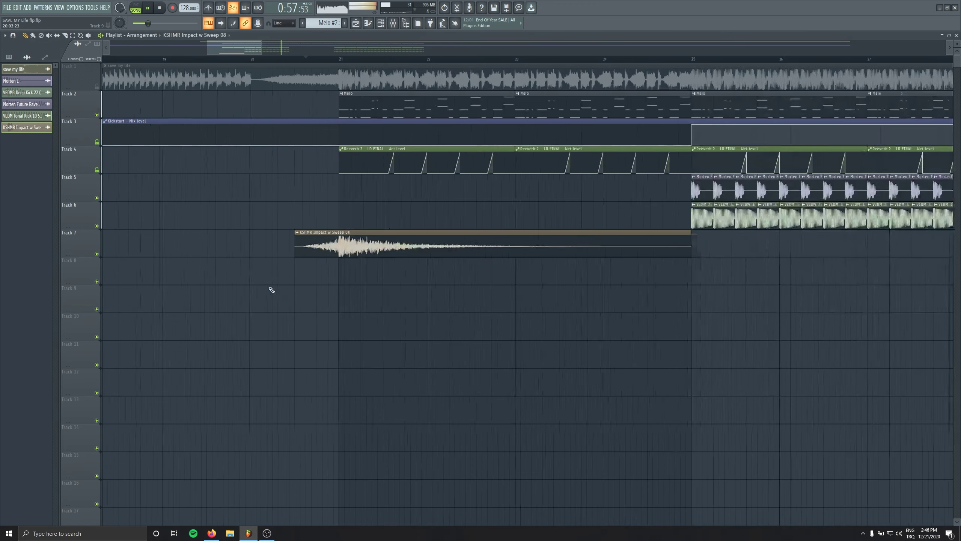
{"action": "left_click", "coordinate": [668, 354]}
{"action": "key", "text": "ctrl+z"}
{"action": "left_click_drag", "start_coordinate": [600, 302], "coordinate": [395, 371]}
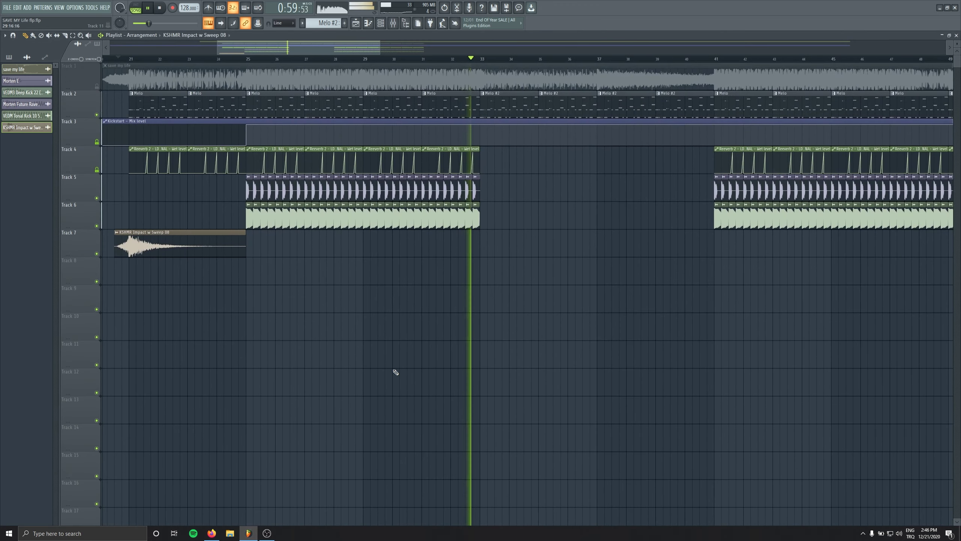
{"action": "key", "text": "space"}
{"action": "right_click", "coordinate": [96, 86]}
{"action": "left_click", "coordinate": [207, 59]}
{"action": "key", "text": "space"}
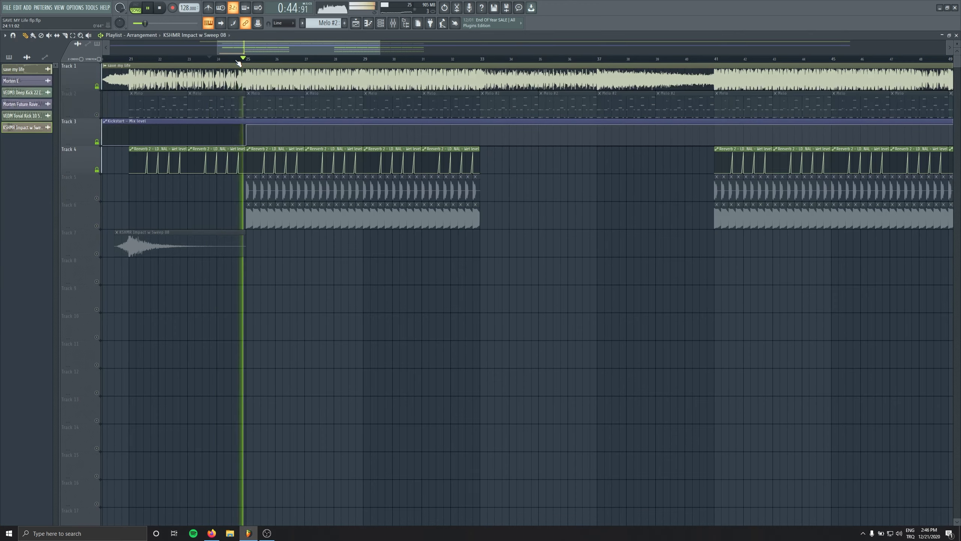
{"action": "key", "text": "space"}
{"action": "right_click", "coordinate": [97, 86]}
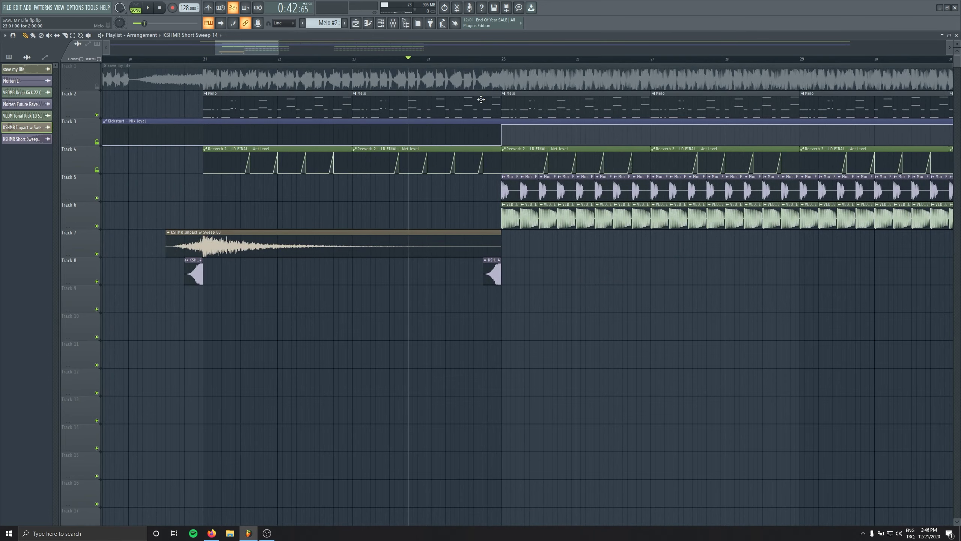
Set the channel volume of the KSHMR Short Sweep 14 sample to 40%.
{"action": "double_click", "coordinate": [494, 274]}
{"action": "key", "text": "space"}
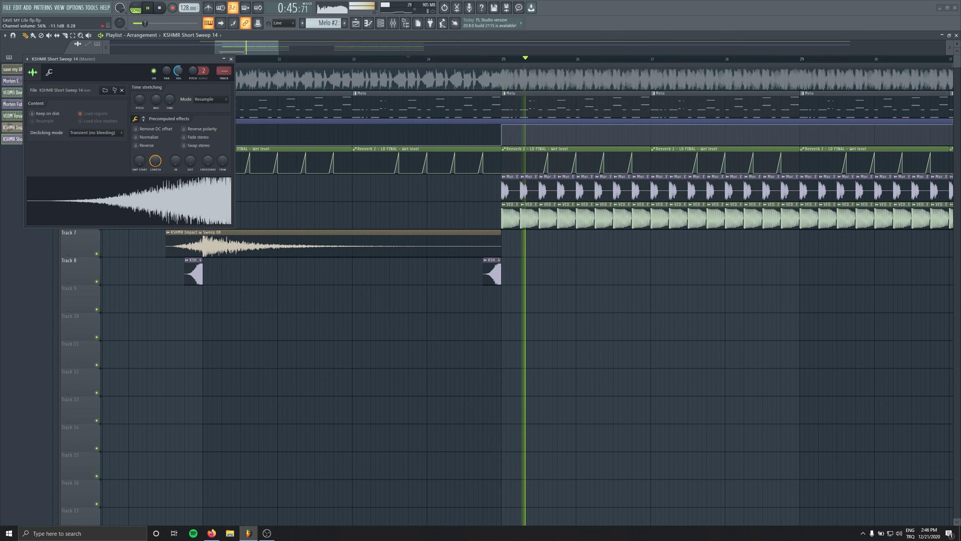
{"action": "key", "text": "space"}
{"action": "left_click_drag", "start_coordinate": [181, 71], "coordinate": [181, 78]}
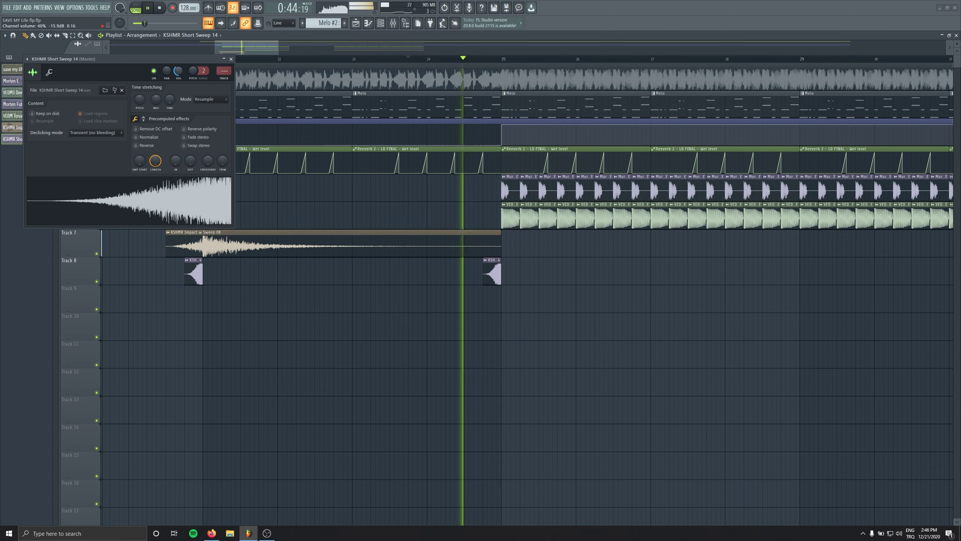
{"action": "left_click", "coordinate": [231, 59]}
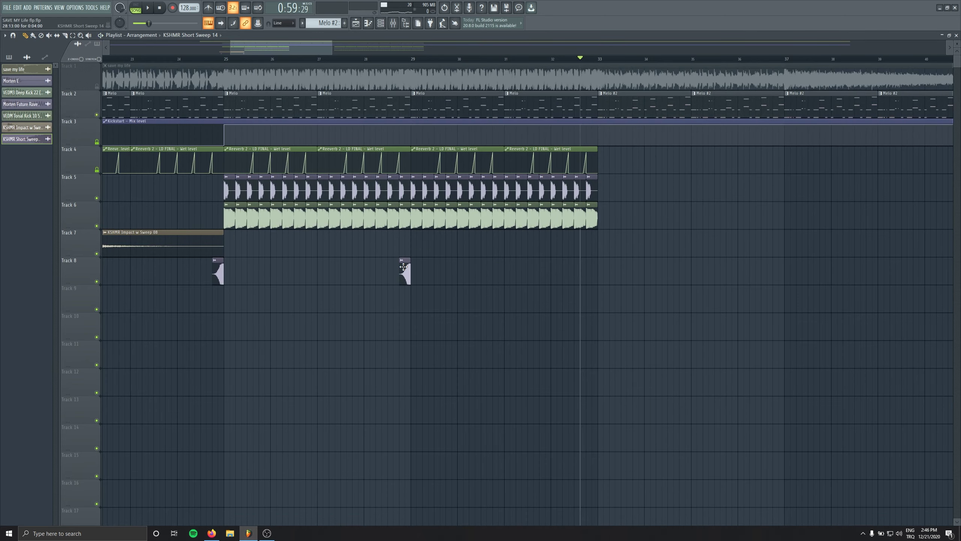
Place the KSHMR Sweep Down 10 clip on Track 9 starting at bar 33.
{"action": "scroll", "coordinate": [492, 307], "scroll_direction": "right", "scroll_amount": 5}
{"action": "scroll", "coordinate": [278, 102], "scroll_direction": "down", "scroll_amount": 1}
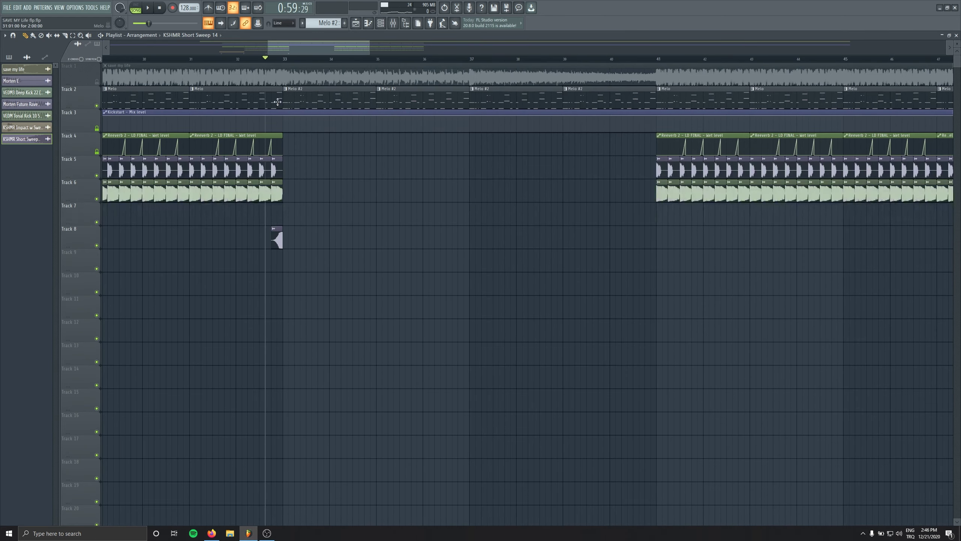
{"action": "left_click_drag", "start_coordinate": [371, 261], "coordinate": [364, 262]}
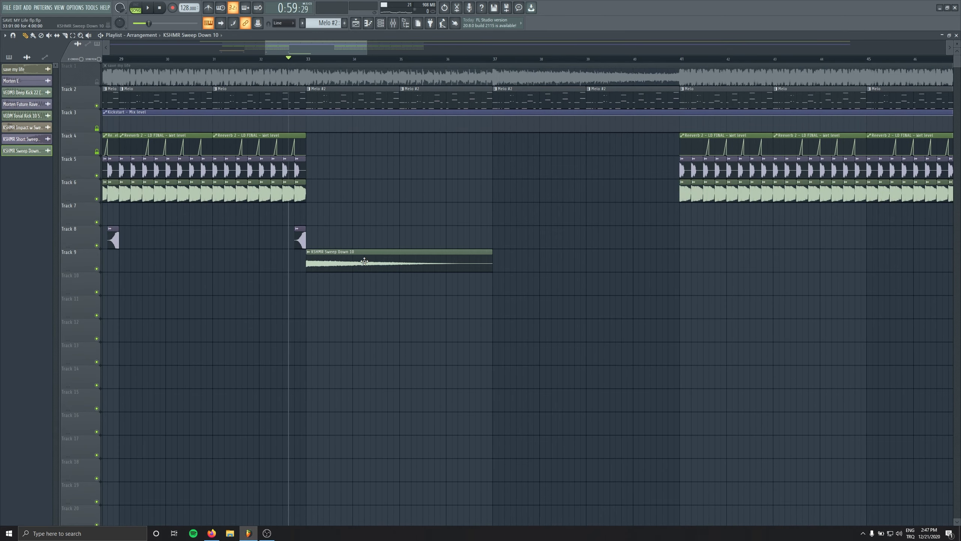
Set the channel volume of the KSHMR Sweep Down 10 sample to 42% and listen to it in the arrangement.
{"action": "double_click", "coordinate": [314, 255]}
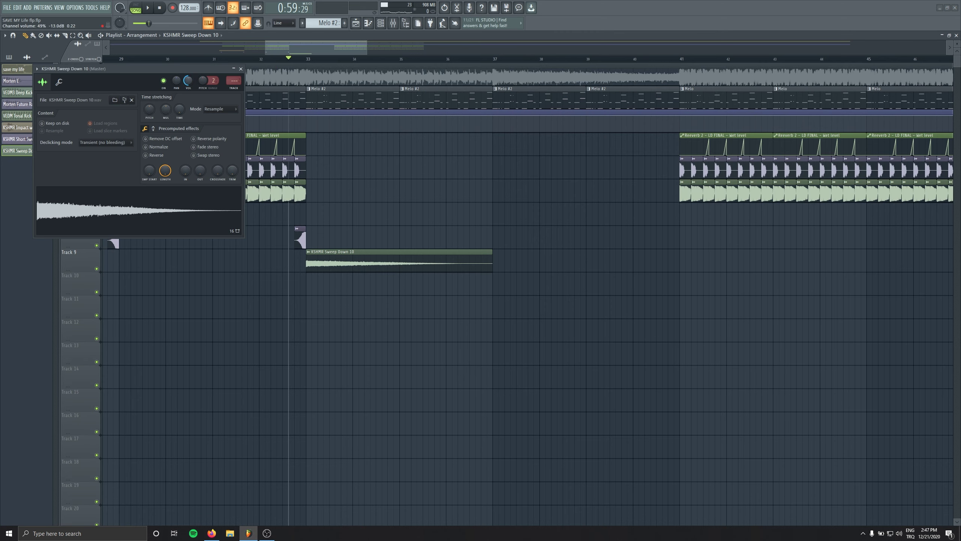
{"action": "key", "text": "space"}
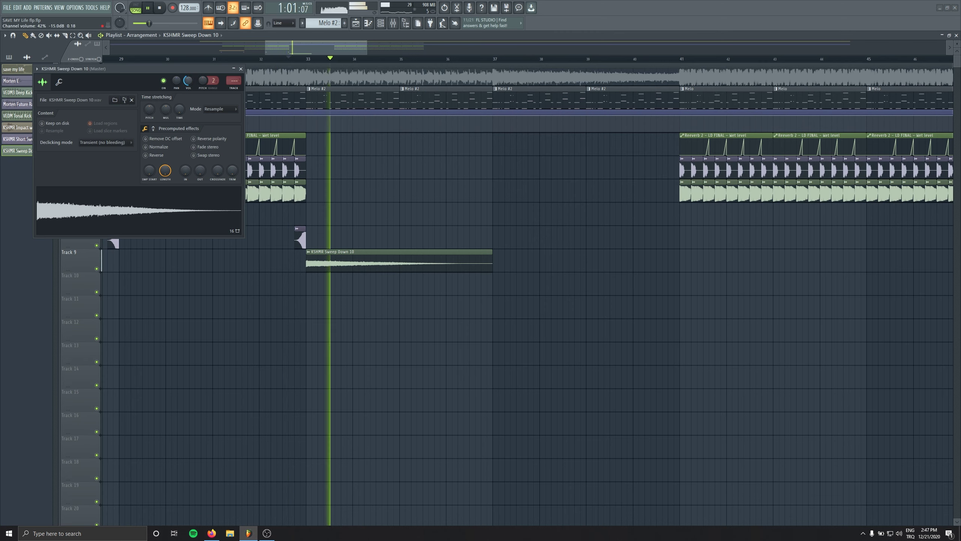
{"action": "left_click", "coordinate": [524, 328]}
{"action": "right_click", "coordinate": [549, 323]}
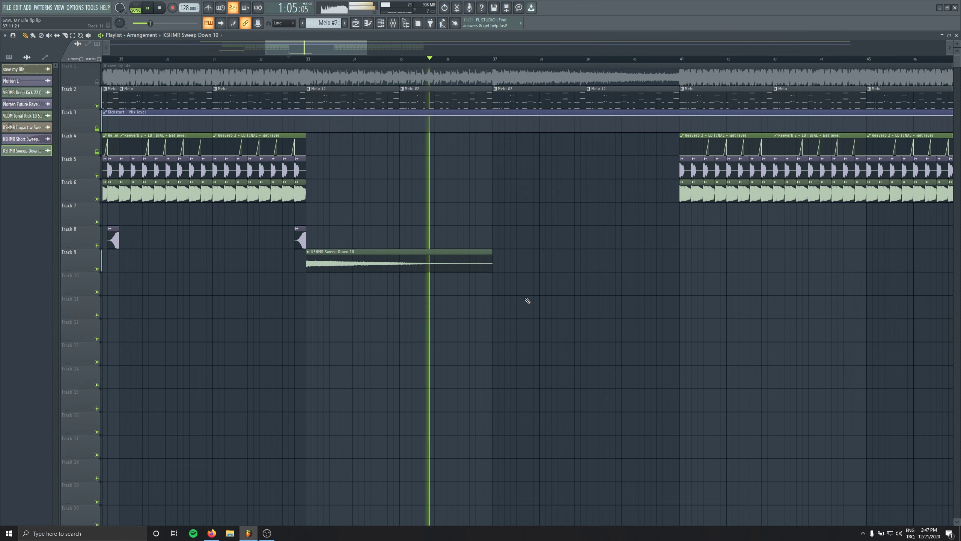
{"action": "left_click", "coordinate": [587, 280]}
{"action": "right_click", "coordinate": [596, 282]}
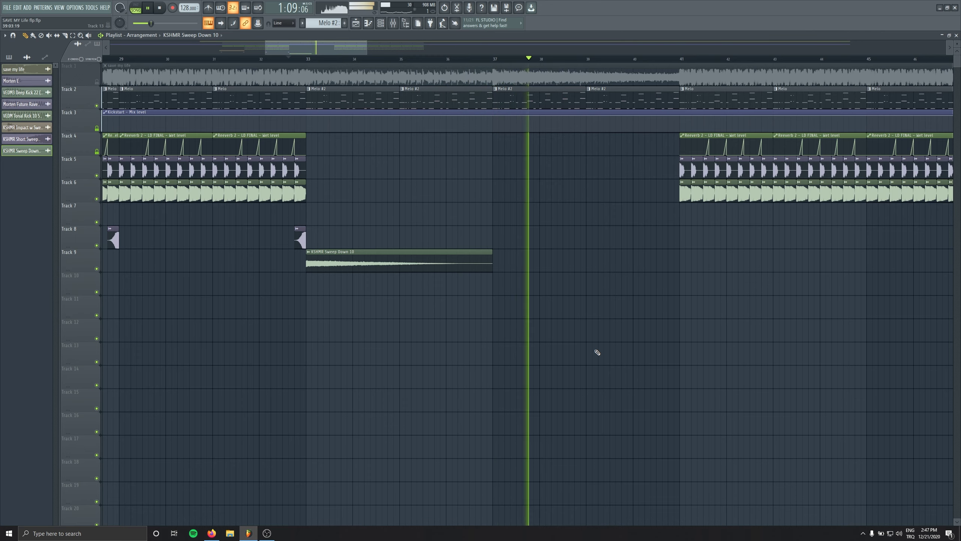
{"action": "key", "text": "space"}
Add two KSHMR Impact w Sweep 08 clips on Track 7 with their peaks at bars 33 and 37.
{"action": "left_click", "coordinate": [309, 61]}
{"action": "scroll", "coordinate": [308, 62], "scroll_direction": "down", "scroll_amount": 2}
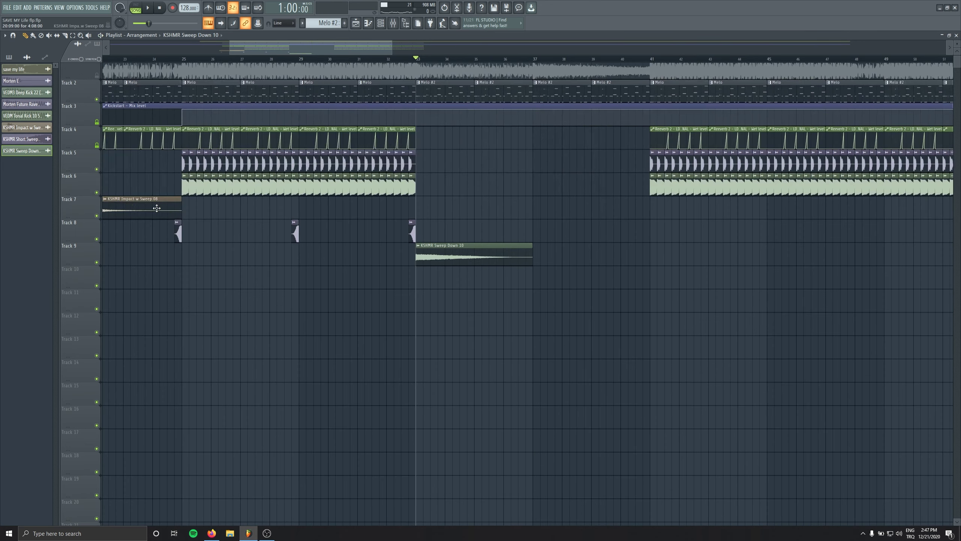
{"action": "left_click", "coordinate": [488, 209]}
{"action": "left_click", "coordinate": [578, 208]}
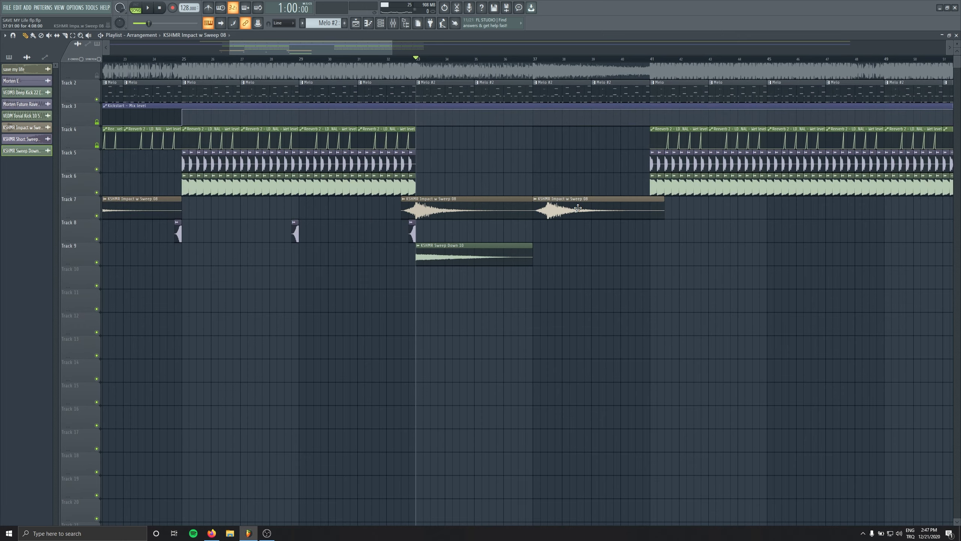
{"action": "left_click_drag", "start_coordinate": [573, 208], "coordinate": [417, 212]}
{"action": "key", "text": "space"}
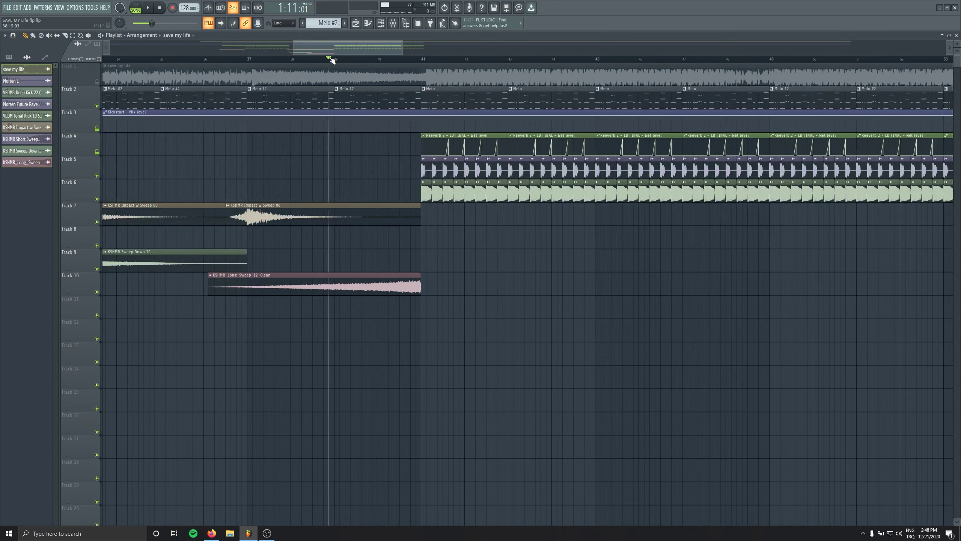
Set the channel volume of the KSHMR_Long_Sweep_12_Clean sample to 54% and play the breakdown from bar 33.
{"action": "key", "text": "space"}
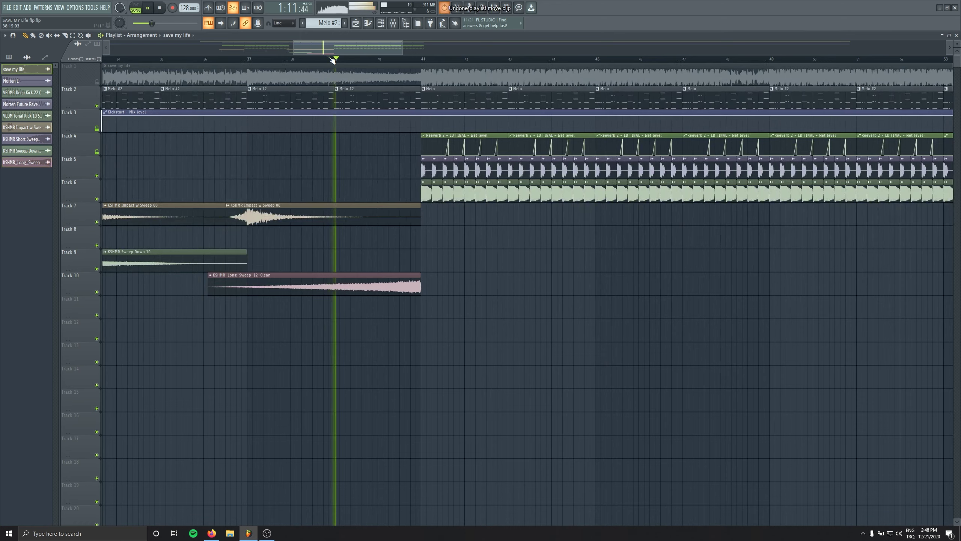
{"action": "double_click", "coordinate": [279, 291]}
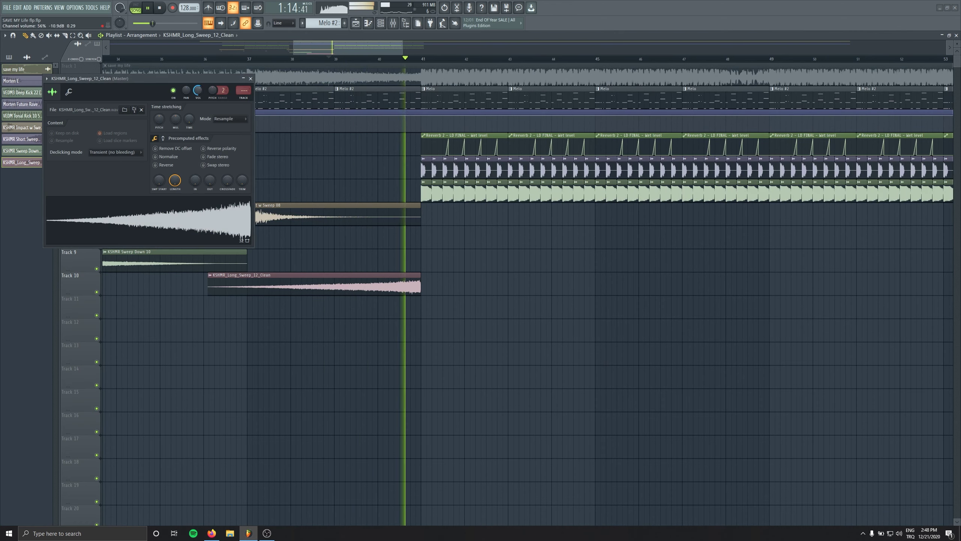
{"action": "left_click", "coordinate": [250, 78]}
{"action": "left_click_drag", "start_coordinate": [406, 304], "coordinate": [495, 303]}
{"action": "key", "text": "space"}
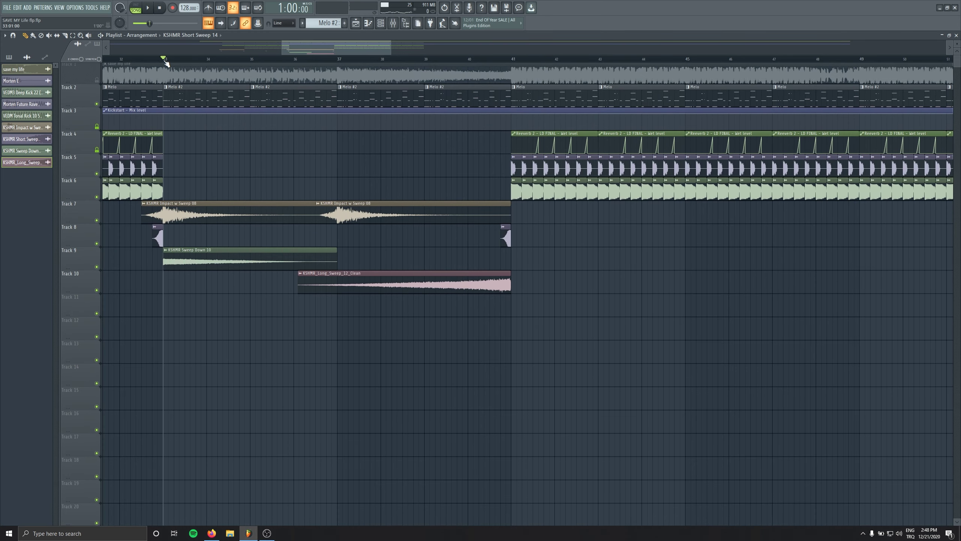
{"action": "key", "text": "space"}
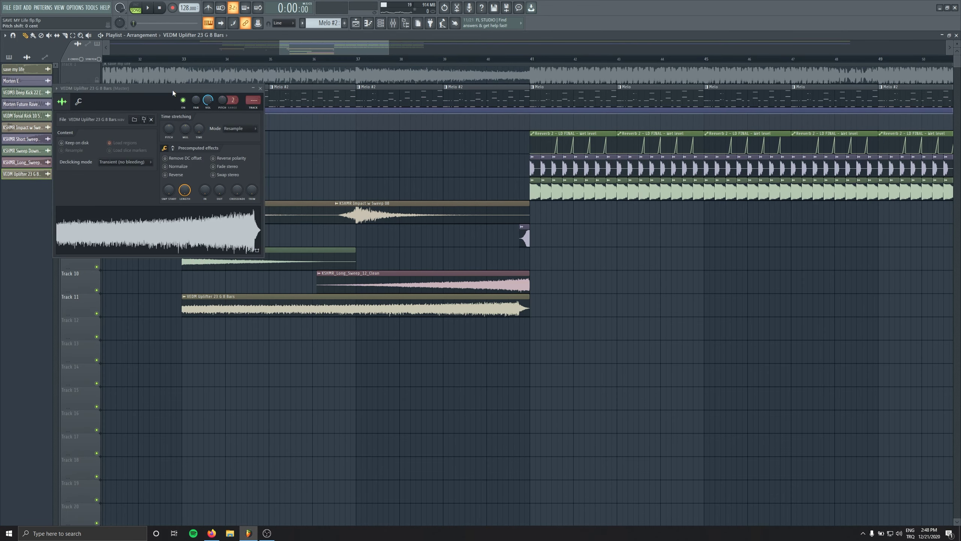
Lower the channel volume of the VEDM Uplifter 23 G 8 Bars sample to 34% while playing the breakdown.
{"action": "left_click_drag", "start_coordinate": [174, 92], "coordinate": [230, 195]}
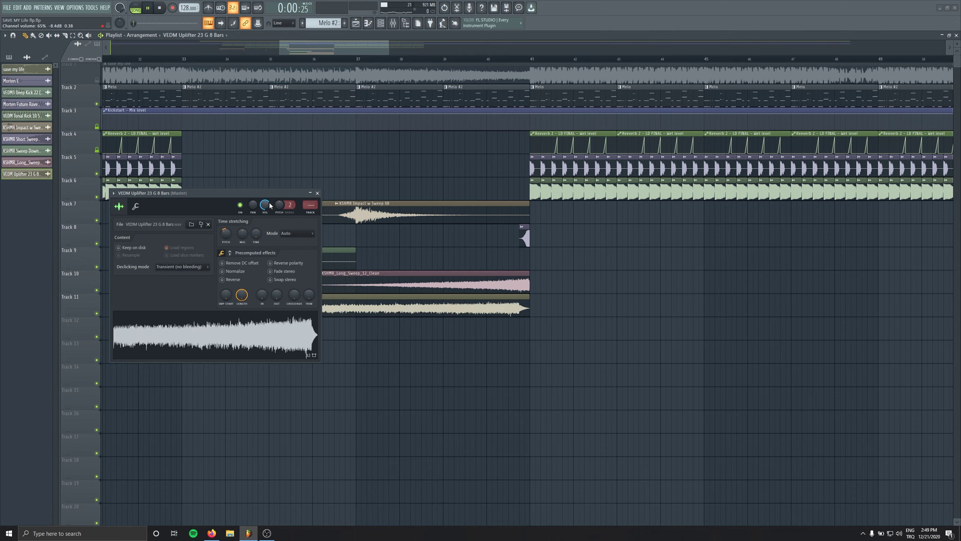
{"action": "left_click", "coordinate": [337, 62]}
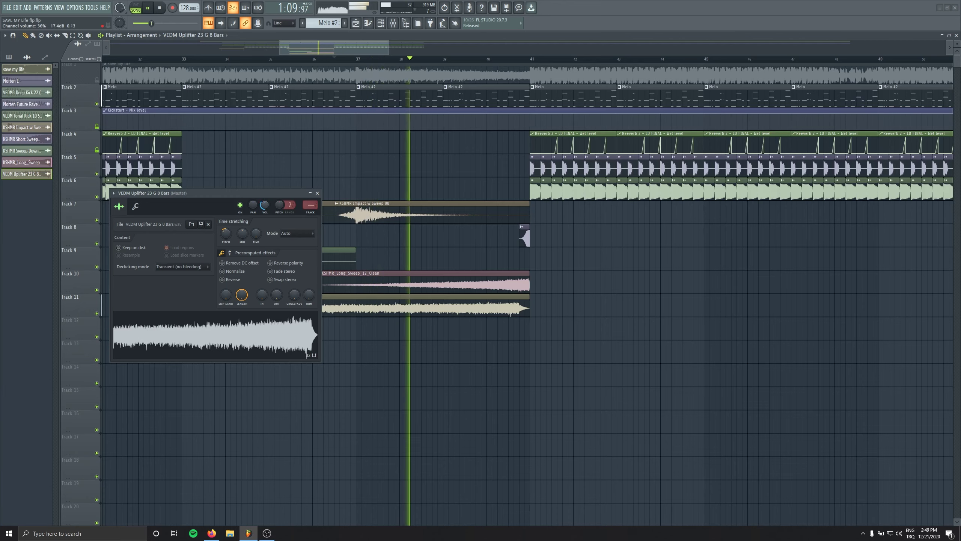
{"action": "left_click_drag", "start_coordinate": [265, 208], "coordinate": [266, 210]}
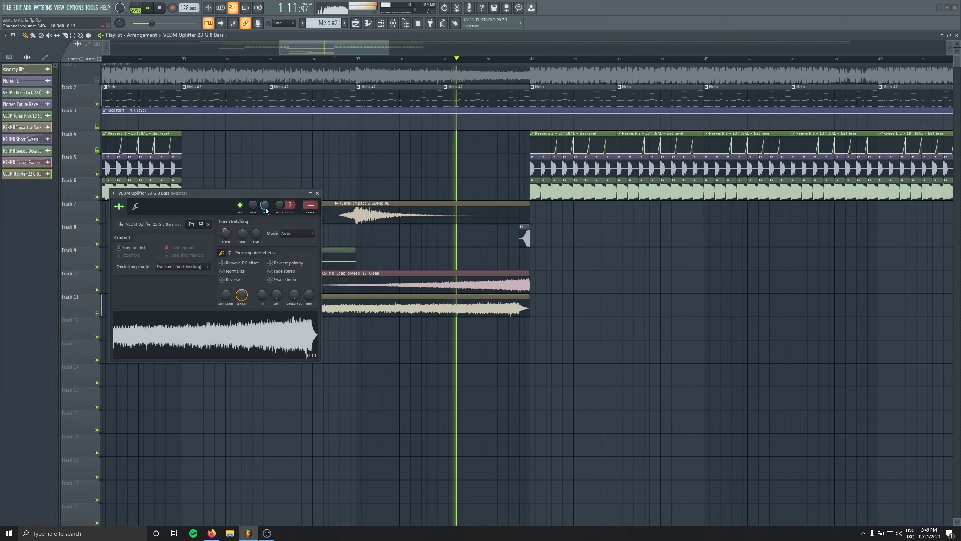
{"action": "left_click", "coordinate": [317, 193]}
{"action": "left_click", "coordinate": [641, 351]}
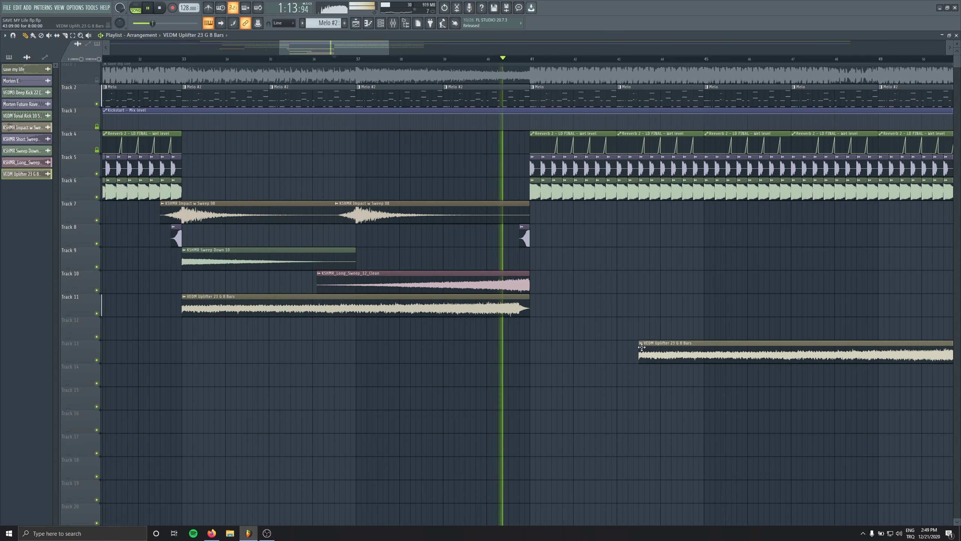
Delete the spare VEDM Uplifter clip on Track 13 and add a KSHMR Impact w Sweep 08 clip on Track 7 peaking at bar 57.
{"action": "right_click", "coordinate": [642, 352]}
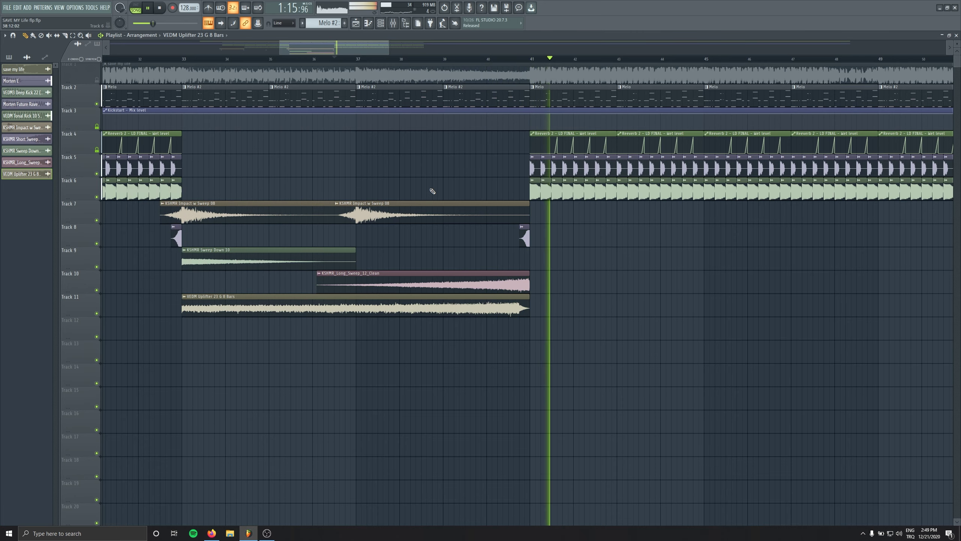
{"action": "key", "text": "space"}
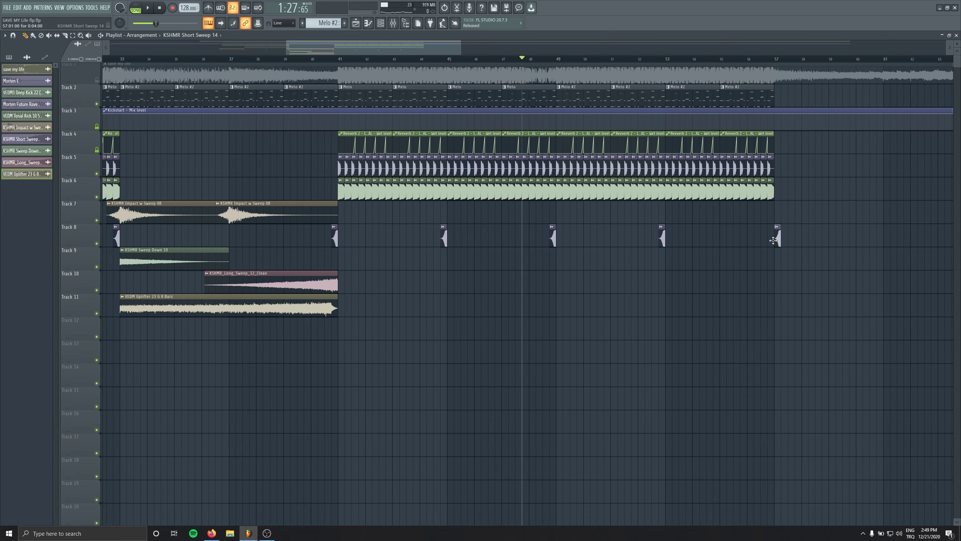
{"action": "left_click_drag", "start_coordinate": [279, 217], "coordinate": [817, 220]}
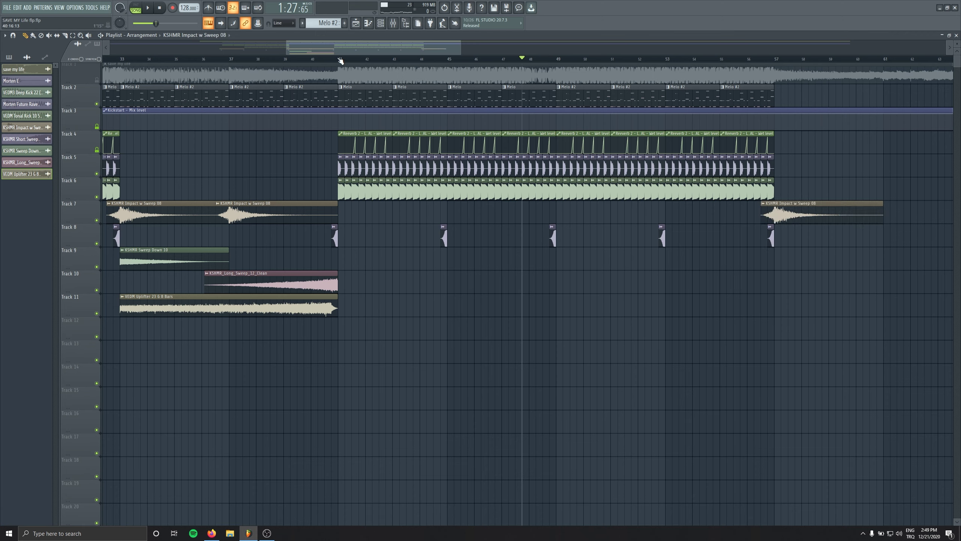
Open the Splice app and bring the KSHMR_White_Noise_02_-_Exhaust sample onto Track 12 at bar 41.
{"action": "left_click", "coordinate": [125, 534]}
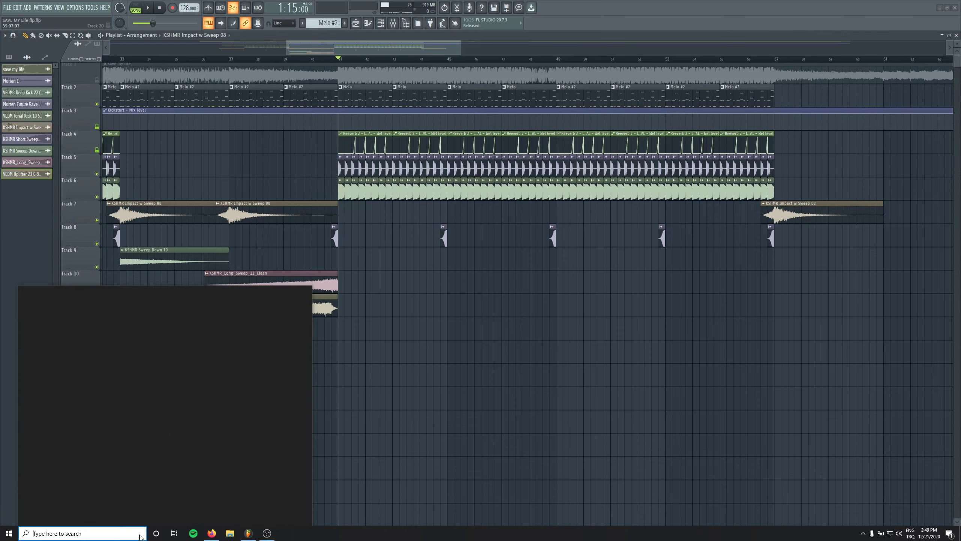
{"action": "type", "text": "sp"}
{"action": "key", "text": "Return"}
{"action": "left_click_drag", "start_coordinate": [779, 382], "coordinate": [365, 331]}
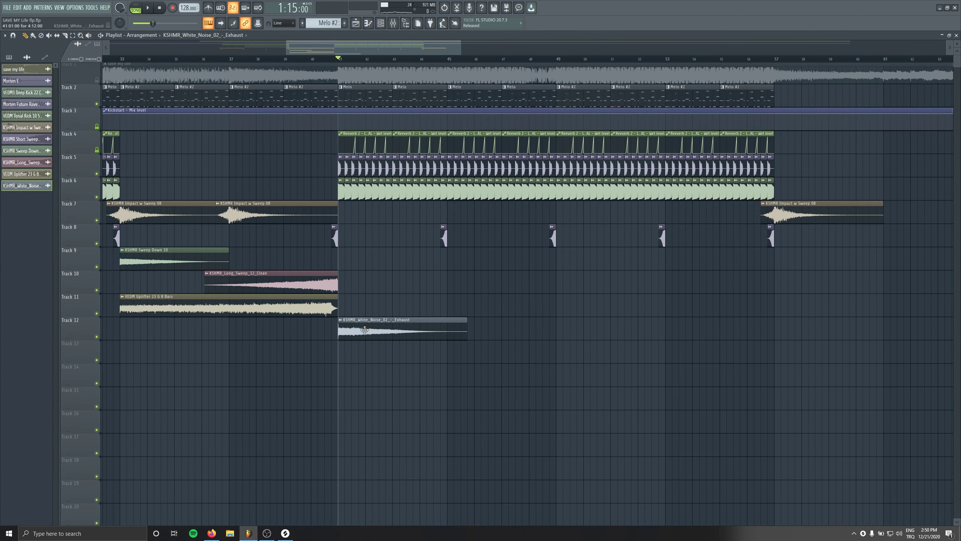
Set the channel volume of the white noise exhaust sample to 48% and audition it.
{"action": "double_click", "coordinate": [365, 329]}
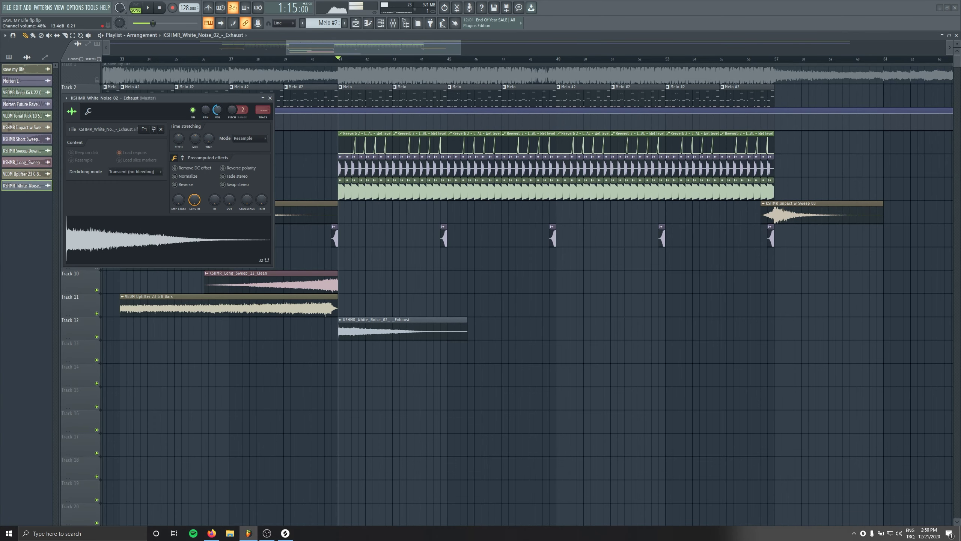
{"action": "key", "text": "space"}
{"action": "key", "text": "space"}
Route the white noise exhaust sample to mixer track 10 and name that track FX Exhaust.
{"action": "key", "text": "ctrl+l"}
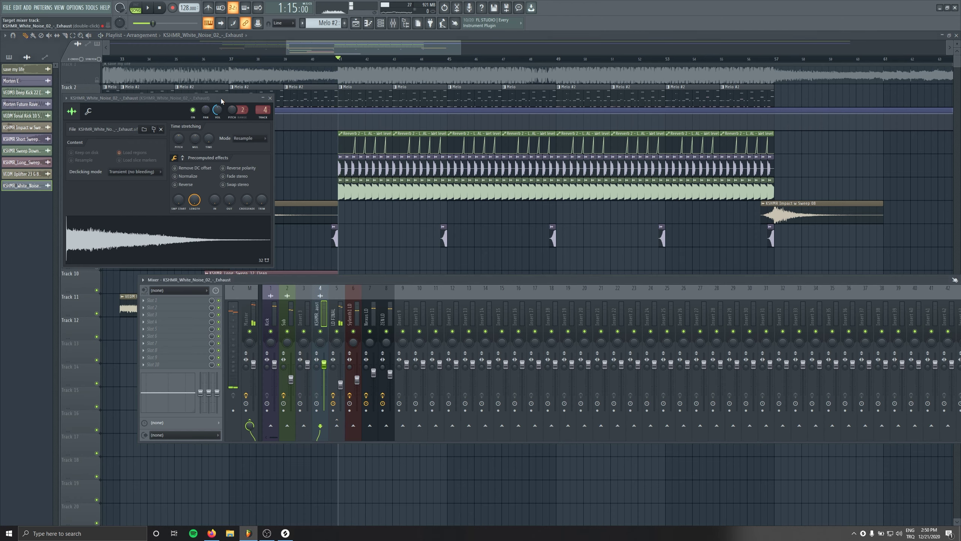
{"action": "scroll", "coordinate": [318, 304], "scroll_direction": "down", "scroll_amount": 5}
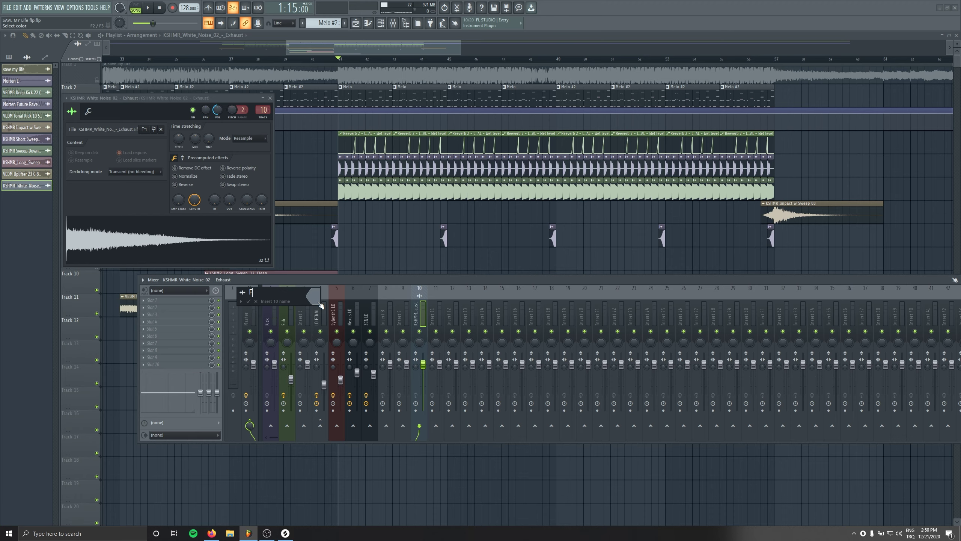
{"action": "type", "text": "ust"}
{"action": "key", "text": "Return"}
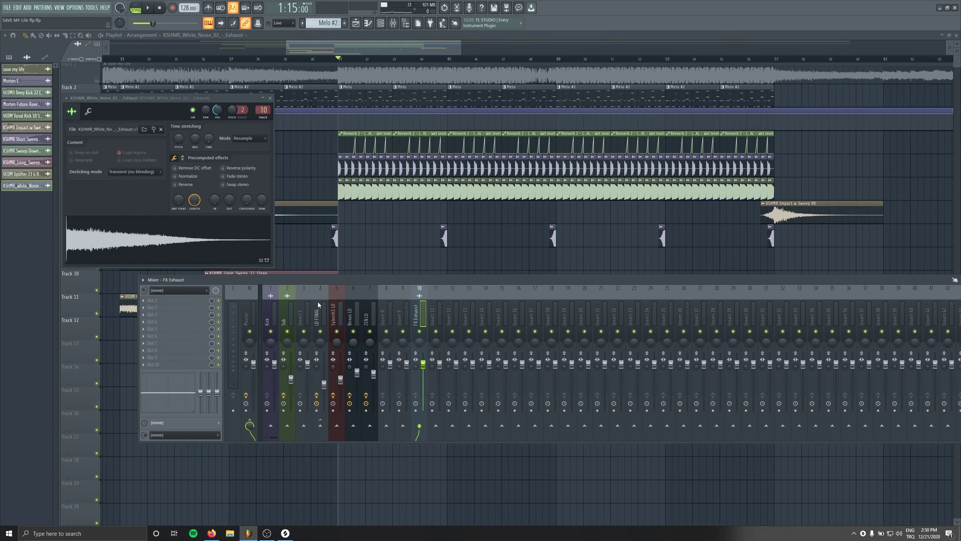
Load LFOTool in slot 8 of the FX Exhaust track, shape a steep ducking curve starting at zero, and set its depth to 72.
{"action": "left_click", "coordinate": [171, 356]}
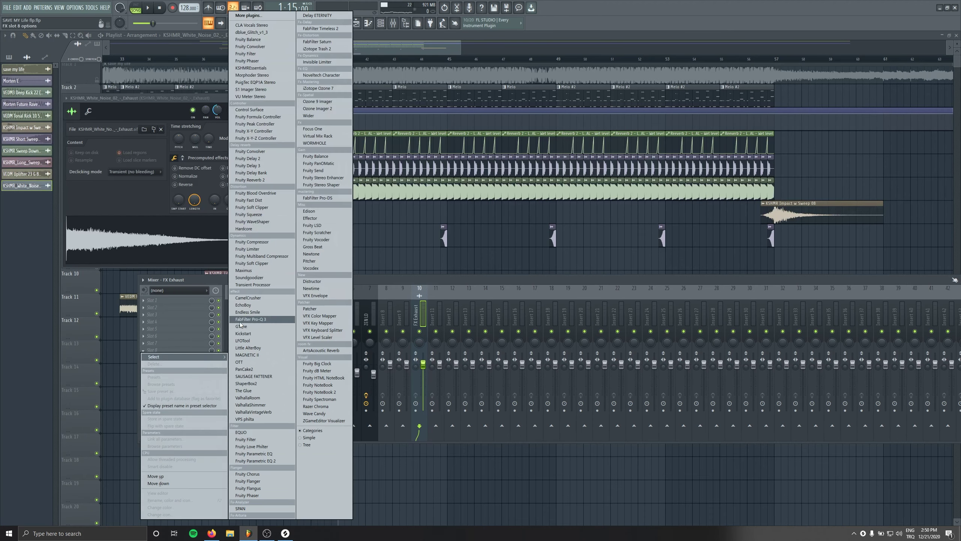
{"action": "left_click", "coordinate": [248, 341]}
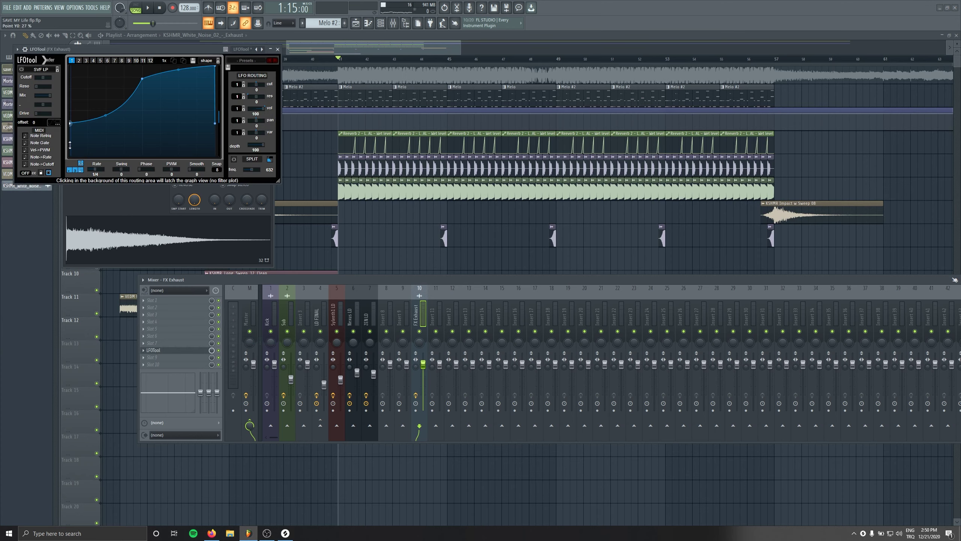
{"action": "left_click_drag", "start_coordinate": [70, 145], "coordinate": [70, 155]}
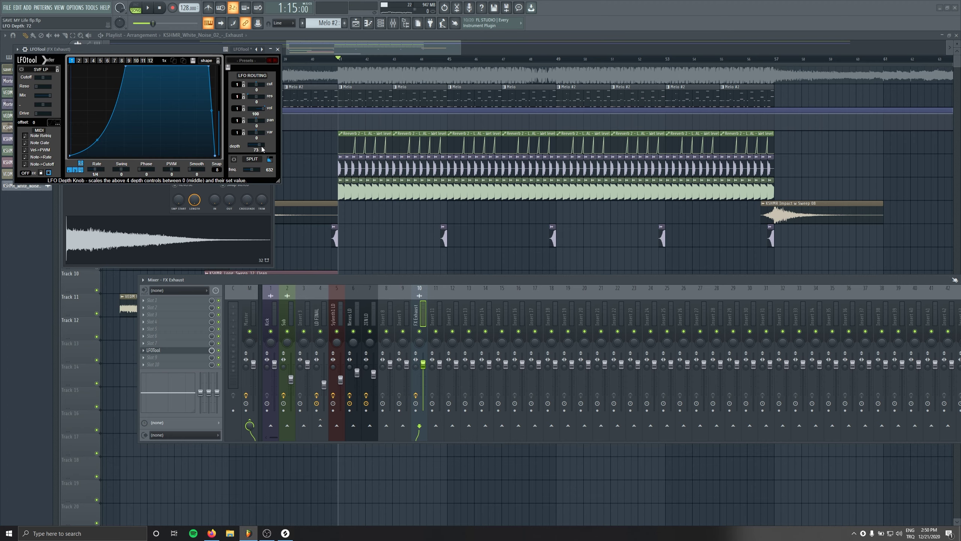
{"action": "left_click_drag", "start_coordinate": [179, 54], "coordinate": [285, 87]}
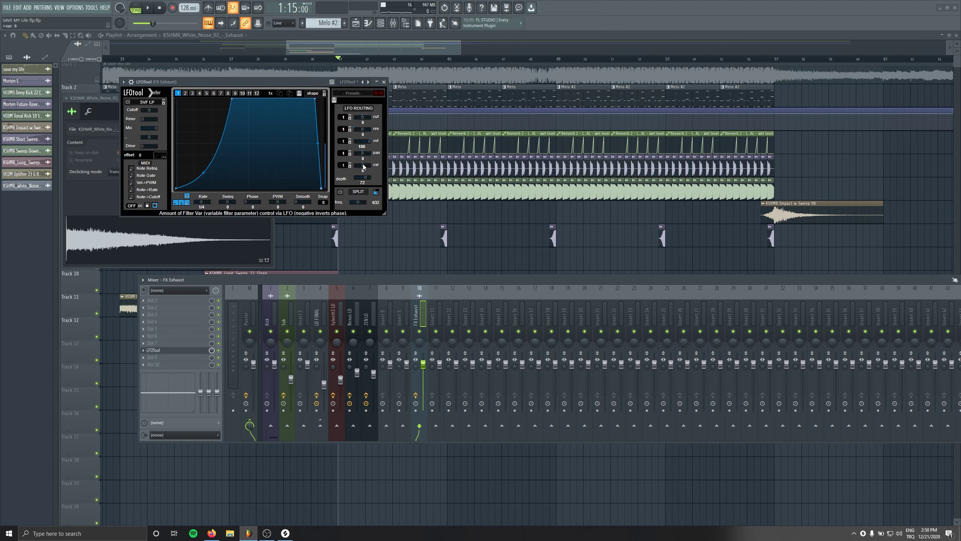
{"action": "key", "text": "F9"}
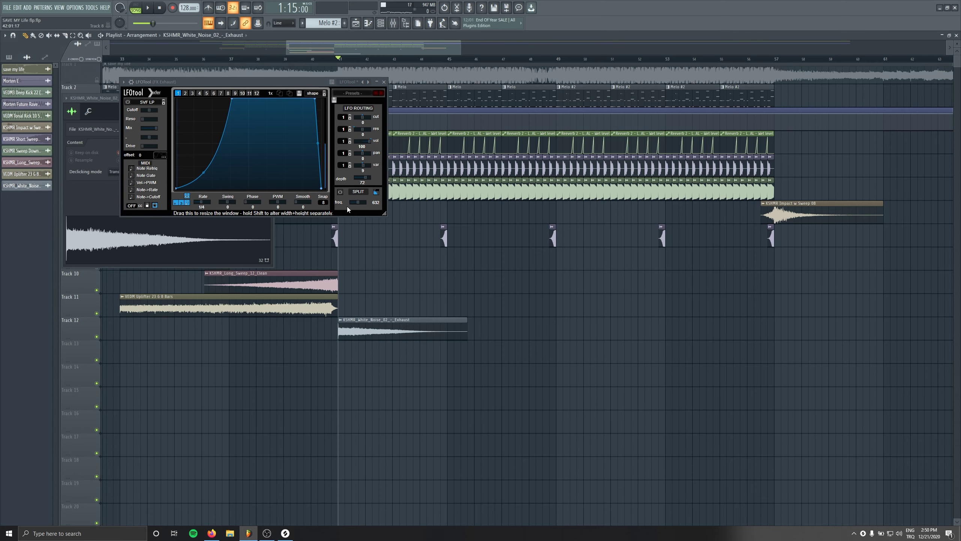
Solo Track 12 and play the white noise exhaust from bar 41 to check the ducking and its mixer level.
{"action": "left_click", "coordinate": [96, 337], "text": "ctrl"}
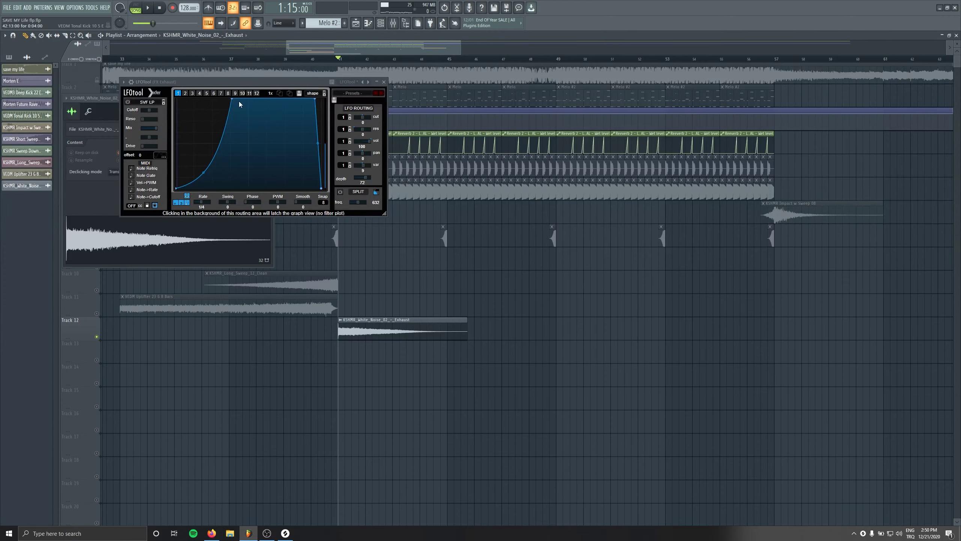
{"action": "left_click_drag", "start_coordinate": [261, 85], "coordinate": [267, 91]}
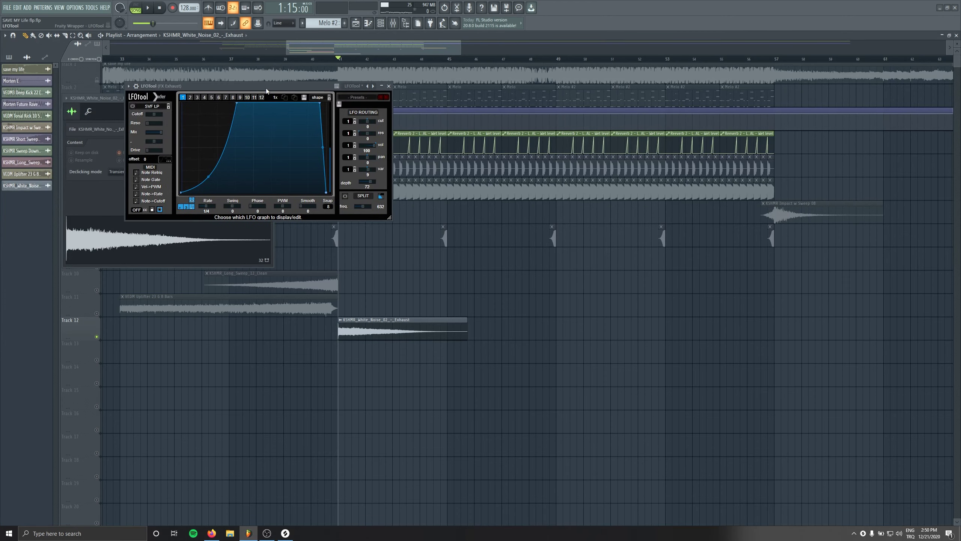
{"action": "left_click", "coordinate": [393, 23]}
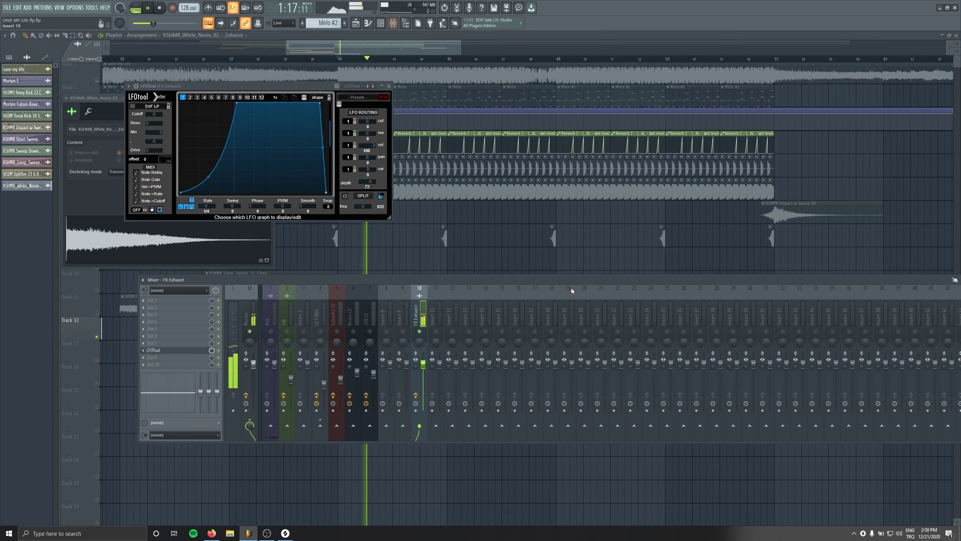
Try FabFilter Pro-Q 3 in the first slot of the FX Exhaust track and inspect the noise spectrum.
{"action": "left_click", "coordinate": [174, 299]}
{"action": "mouse_move", "coordinate": [167, 306]}
{"action": "left_click", "coordinate": [265, 319]}
{"action": "key", "text": "space"}
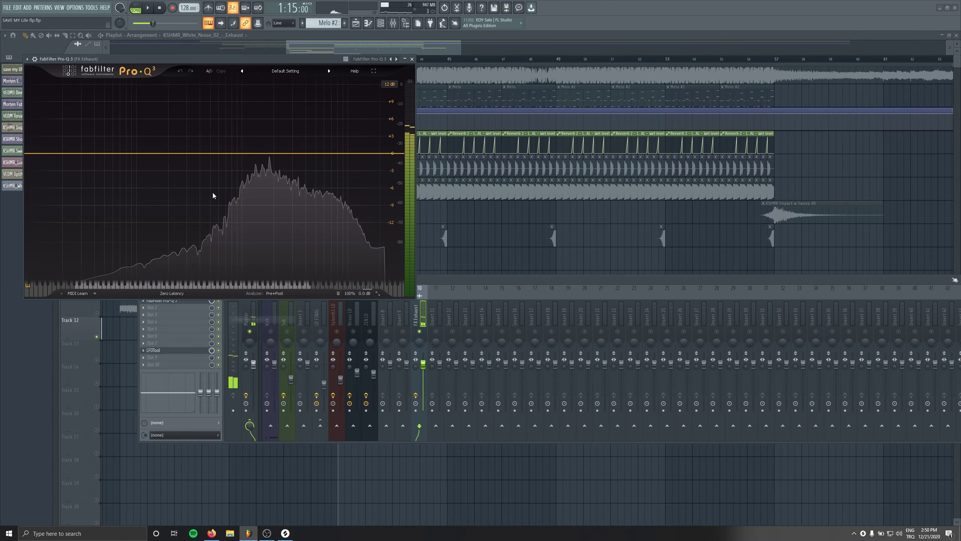
{"action": "key", "text": "space"}
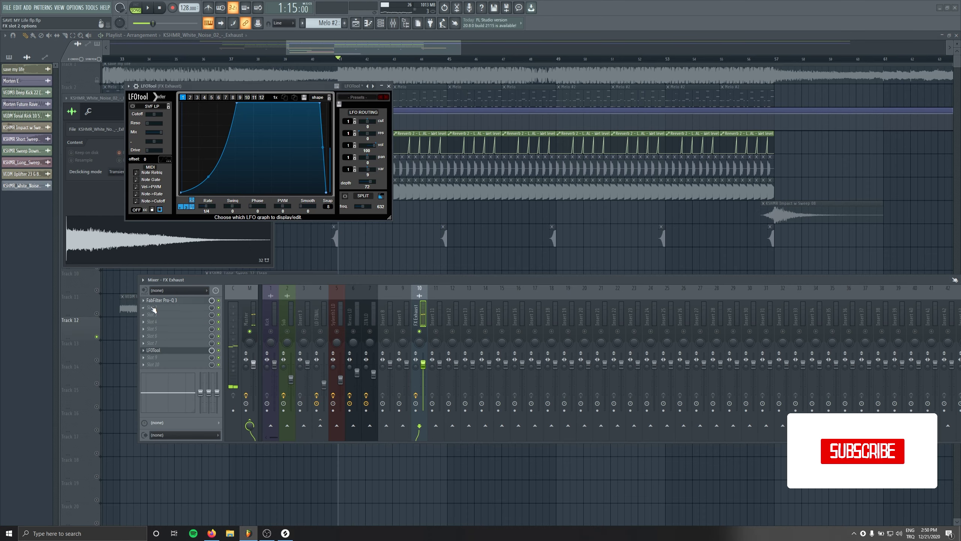
{"action": "left_click", "coordinate": [174, 307]}
{"action": "key", "text": "F9"}
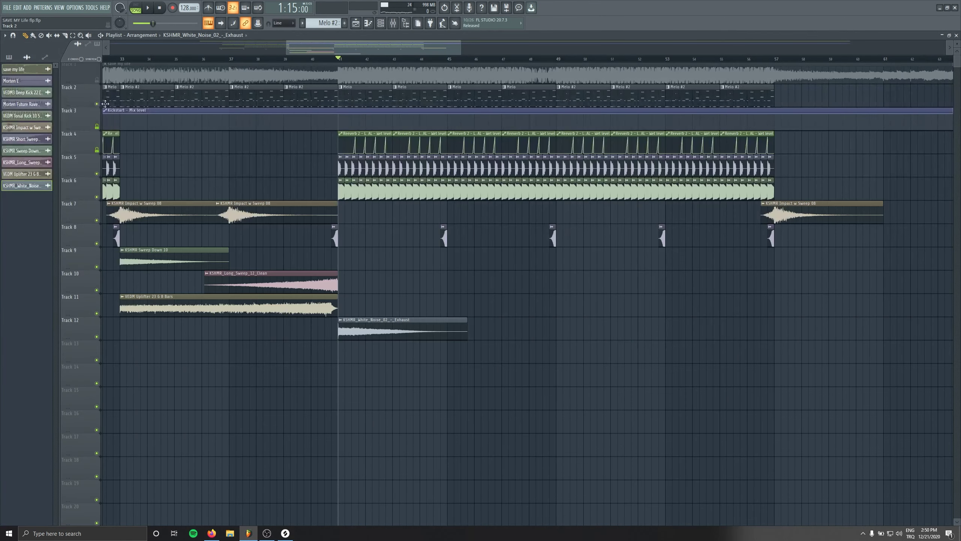
Play the transition into the drop at bar 41 and check the FX Exhaust level in the mixer.
{"action": "key", "text": "space"}
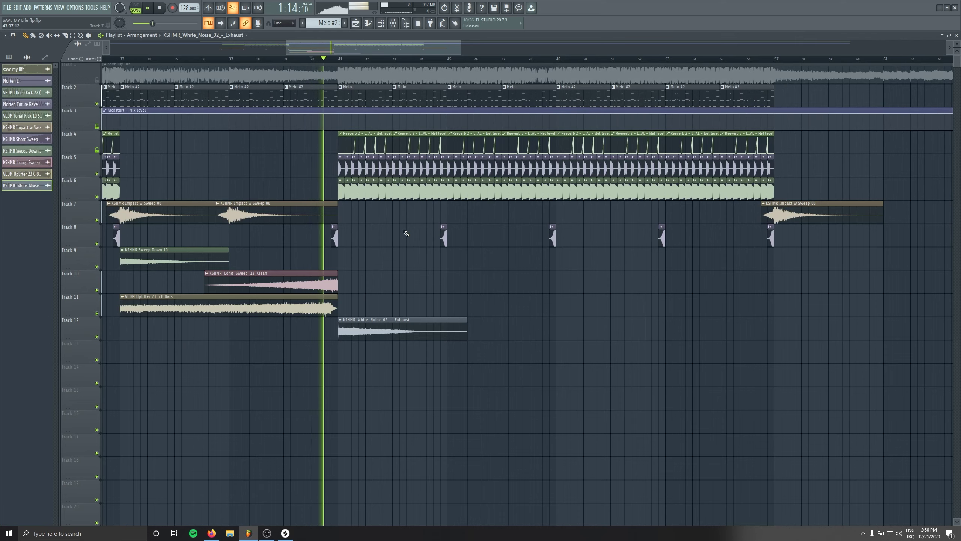
{"action": "scroll", "coordinate": [407, 231], "scroll_direction": "down", "scroll_amount": 1}
{"action": "key", "text": "F9"}
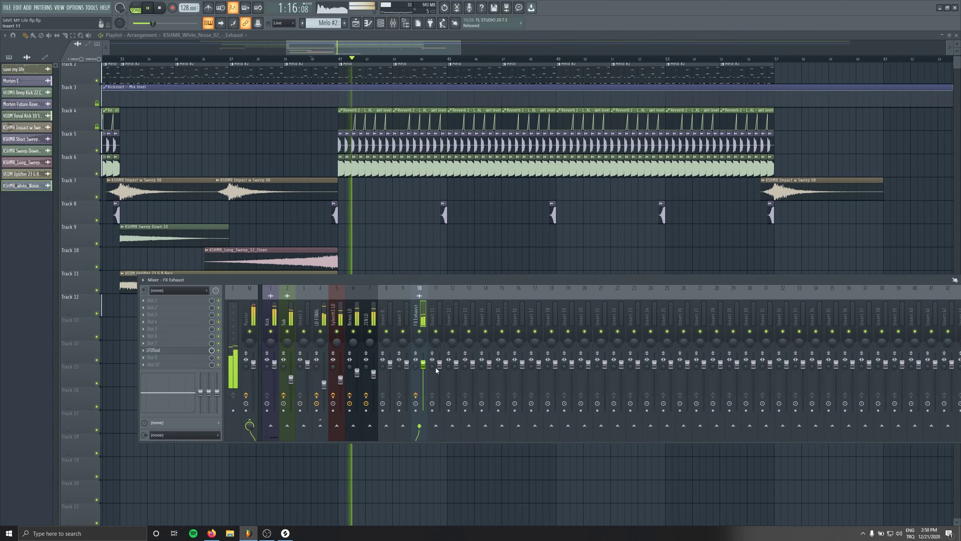
{"action": "key", "text": "F9"}
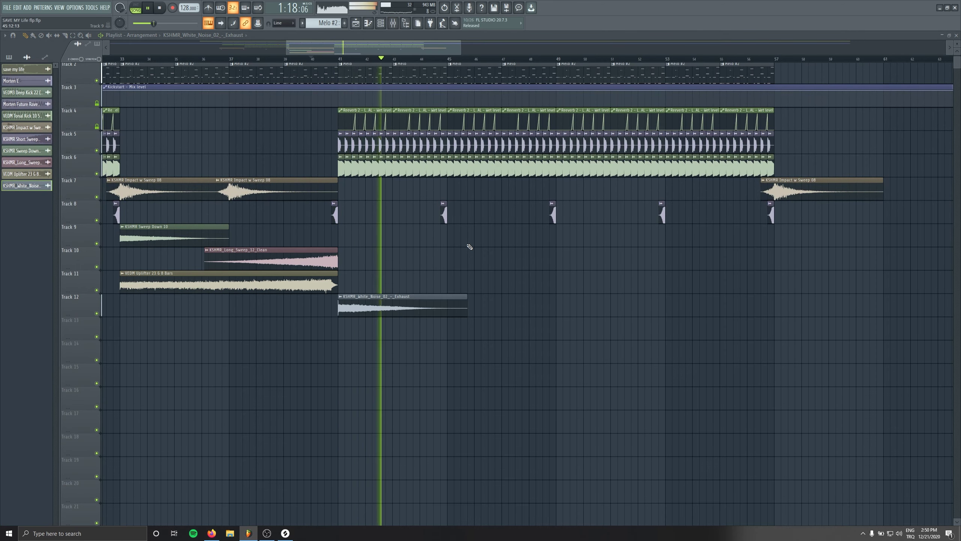
{"action": "scroll", "coordinate": [227, 159], "scroll_direction": "up", "scroll_amount": 1}
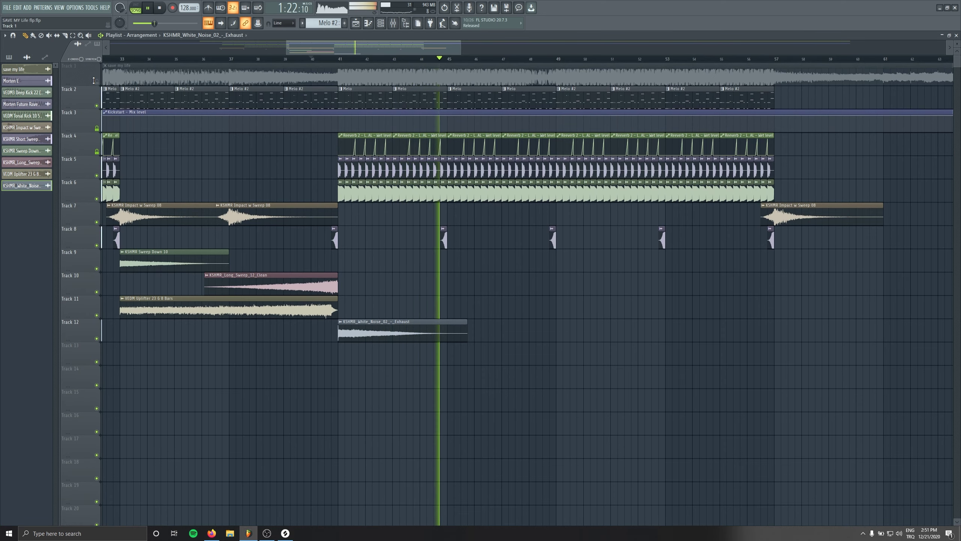
Lower the channel volume of the KSHMR Short Sweep 14 sample to 34% during playback.
{"action": "double_click", "coordinate": [444, 237]}
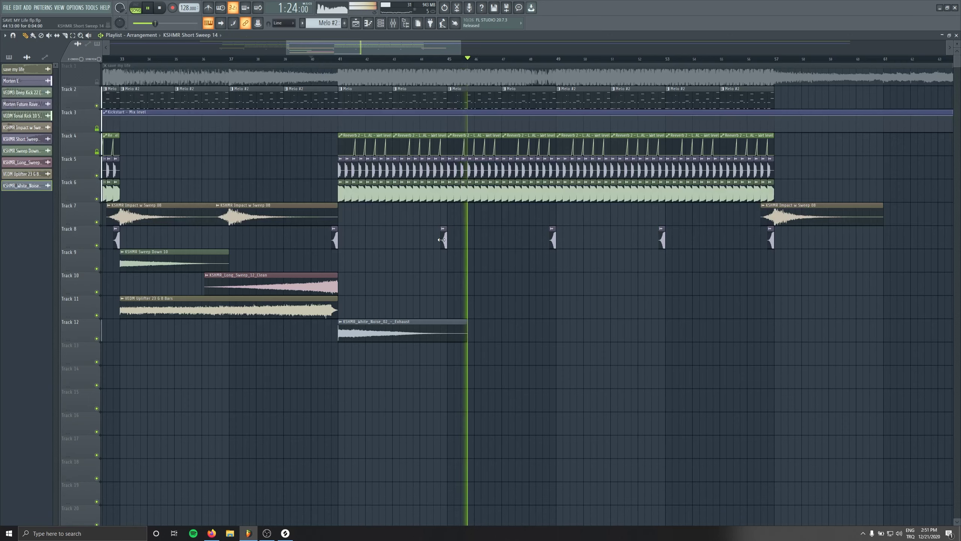
{"action": "left_click_drag", "start_coordinate": [178, 71], "coordinate": [179, 78]}
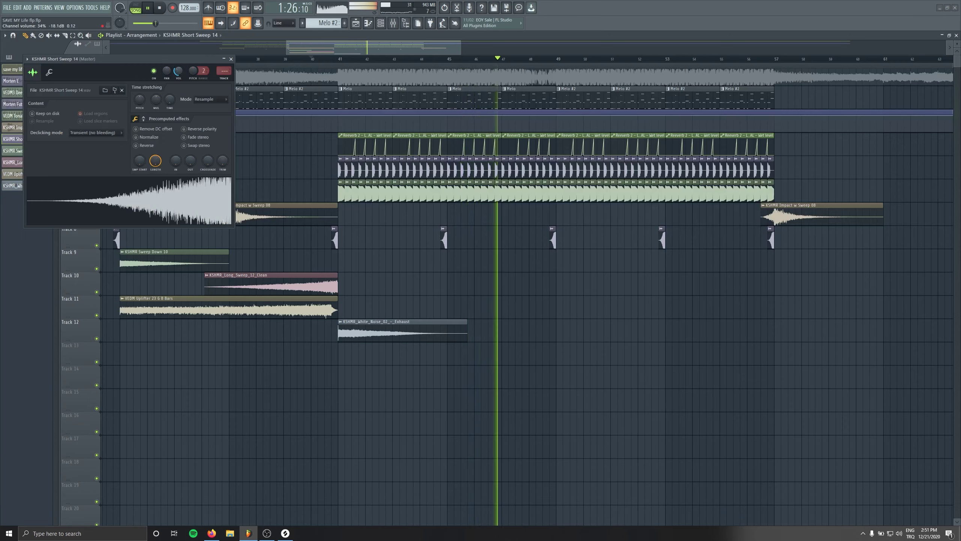
{"action": "left_click", "coordinate": [231, 58]}
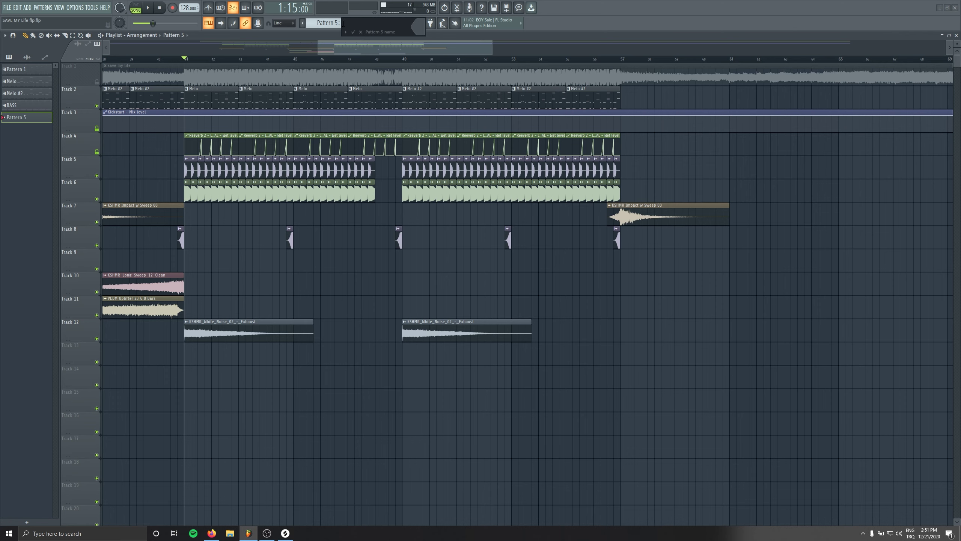
Name the new empty pattern WN and place it on Track 13 at bar 41.
{"action": "type", "text": "WN"}
{"action": "key", "text": "Return"}
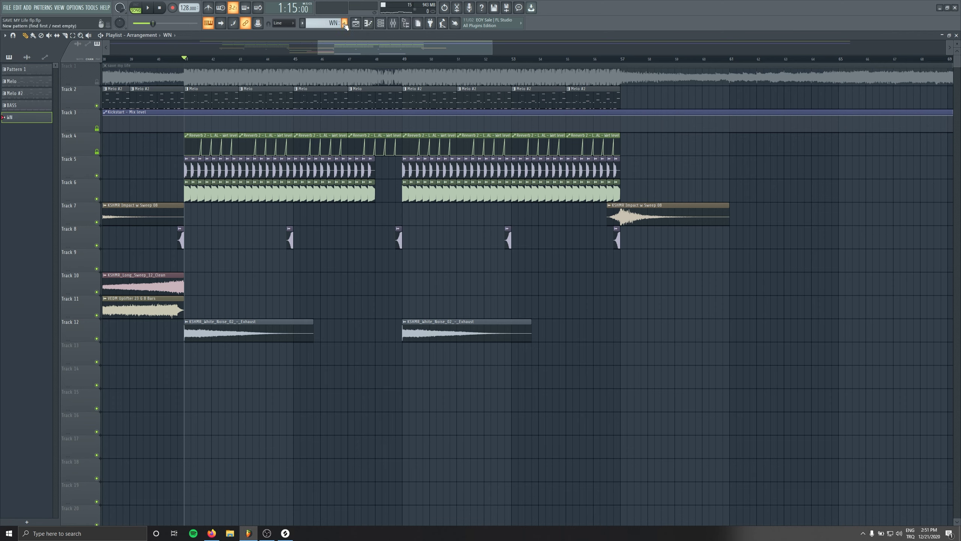
{"action": "left_click", "coordinate": [198, 353]}
Insert a 3x Osc instrument for the WN pattern and set all three of its oscillators to noise.
{"action": "key", "text": "F6"}
{"action": "right_click", "coordinate": [576, 169]}
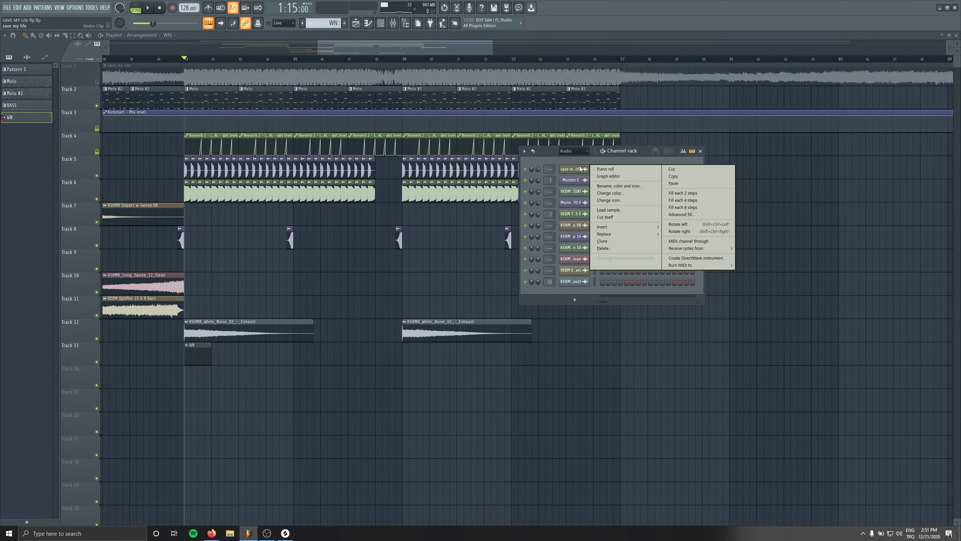
{"action": "mouse_move", "coordinate": [612, 227]}
{"action": "left_click", "coordinate": [675, 338]}
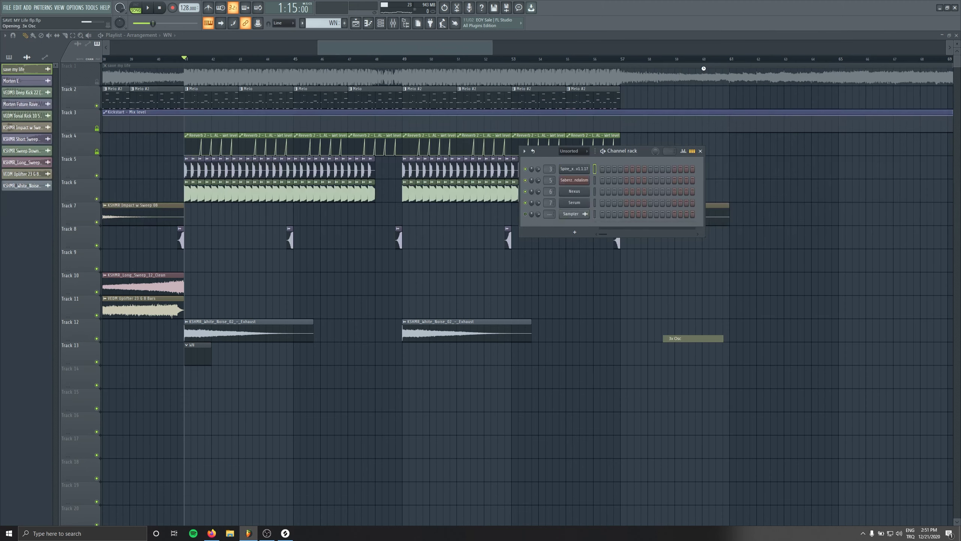
{"action": "left_click", "coordinate": [122, 138]}
{"action": "left_click", "coordinate": [122, 179]}
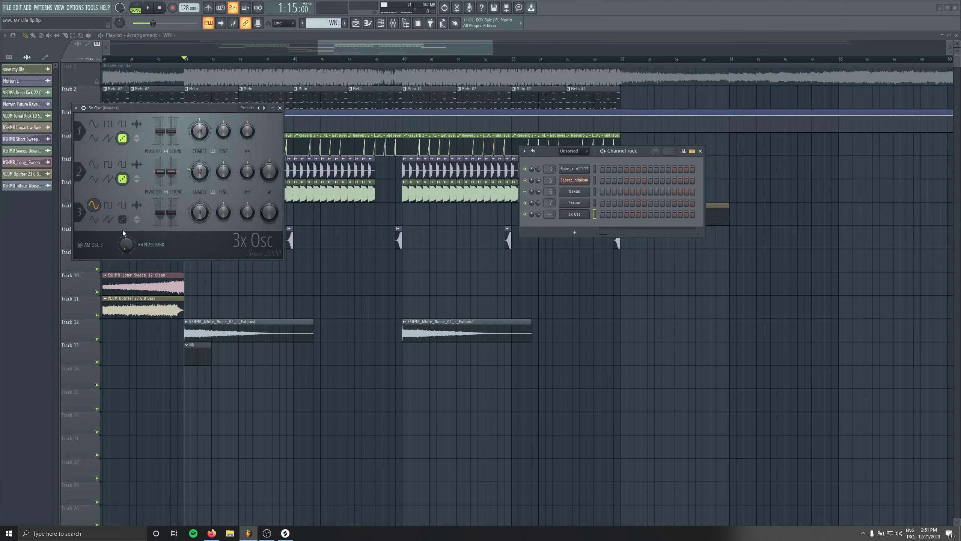
{"action": "left_click", "coordinate": [122, 219]}
{"action": "left_click", "coordinate": [281, 107]}
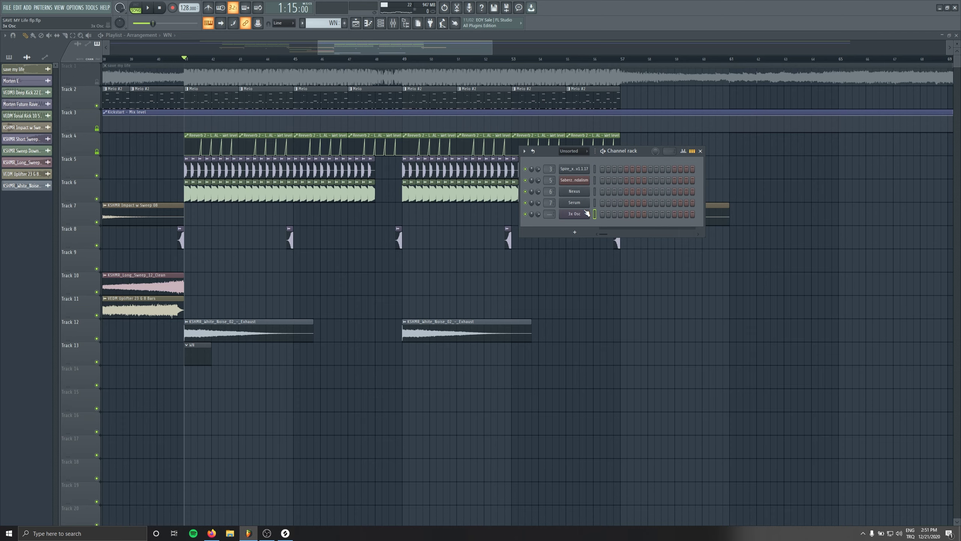
Route the 3x Osc to mixer track 8, load FabFilter Pro-Q 3 in slot 2, and adjust its EQ curve.
{"action": "key", "text": "ctrl+l"}
{"action": "left_click", "coordinate": [182, 308]}
{"action": "left_click", "coordinate": [261, 319]}
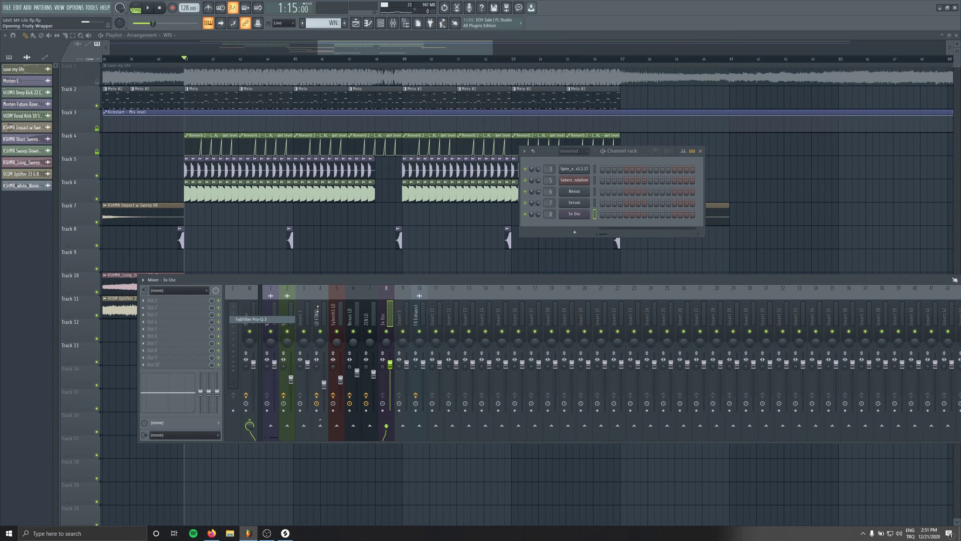
{"action": "left_click_drag", "start_coordinate": [62, 188], "coordinate": [307, 237]}
{"action": "left_click_drag", "start_coordinate": [431, 184], "coordinate": [385, 159]}
{"action": "scroll", "coordinate": [404, 169], "scroll_direction": "up", "scroll_amount": 3}
{"action": "scroll", "coordinate": [405, 169], "scroll_direction": "down", "scroll_amount": 2}
{"action": "scroll", "coordinate": [394, 157], "scroll_direction": "down", "scroll_amount": 2}
{"action": "left_click", "coordinate": [442, 88]}
{"action": "left_click", "coordinate": [143, 315]}
{"action": "mouse_move", "coordinate": [159, 344]}
{"action": "left_click", "coordinate": [410, 281]}
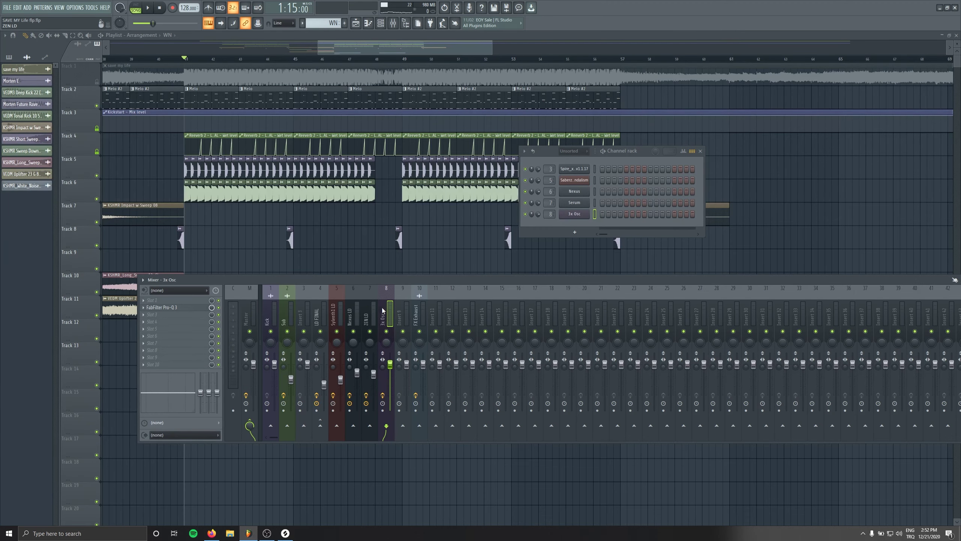
Copy the LFOTool effect from the FX Exhaust mixer track to the 3x Osc track and move it to slot 3, below FabFilter Pro-Q 3.
{"action": "left_click", "coordinate": [419, 314]}
{"action": "left_click", "coordinate": [143, 350]}
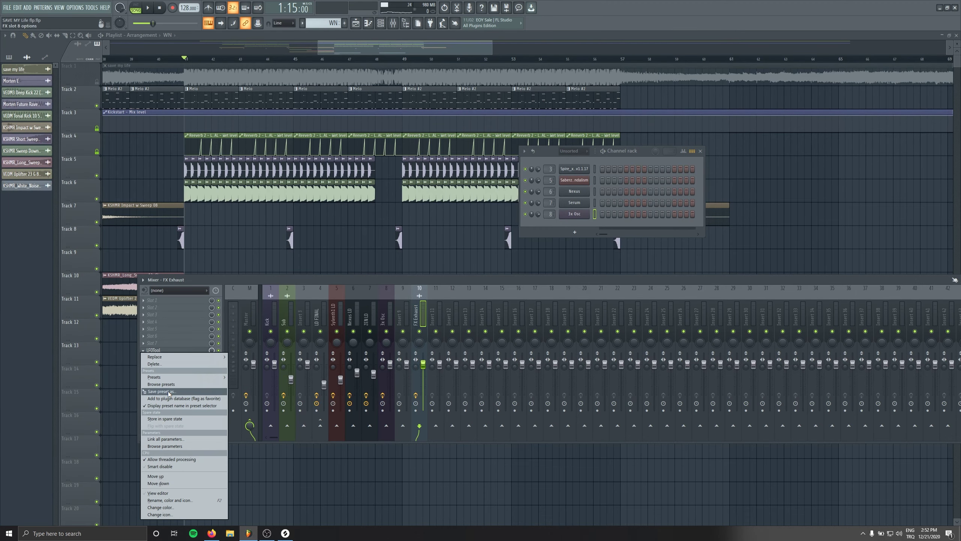
{"action": "left_click", "coordinate": [386, 315]}
{"action": "left_click", "coordinate": [159, 300]}
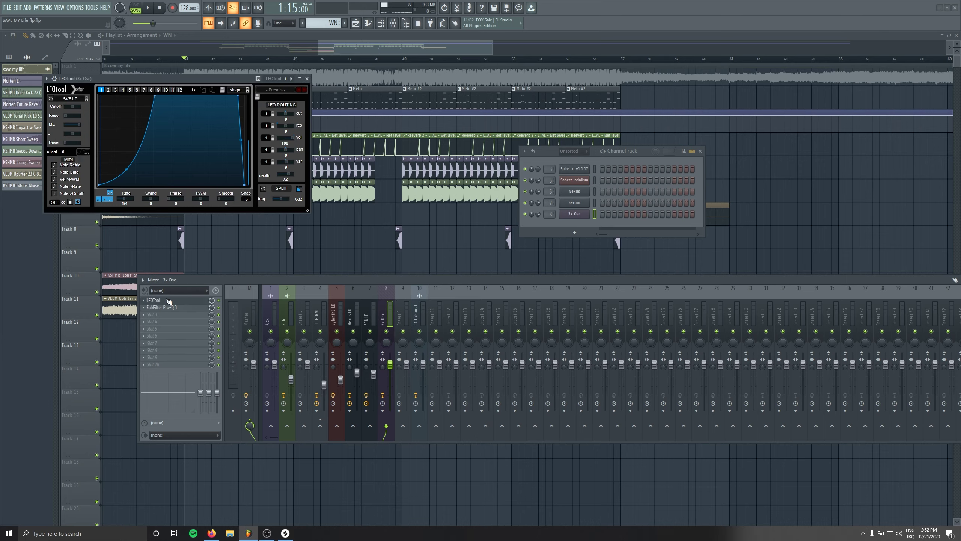
{"action": "left_click_drag", "start_coordinate": [170, 301], "coordinate": [170, 314]}
Draw a C4 note about ten bars long from bar 1 in the 3x Osc channel's piano roll.
{"action": "right_click", "coordinate": [575, 214]}
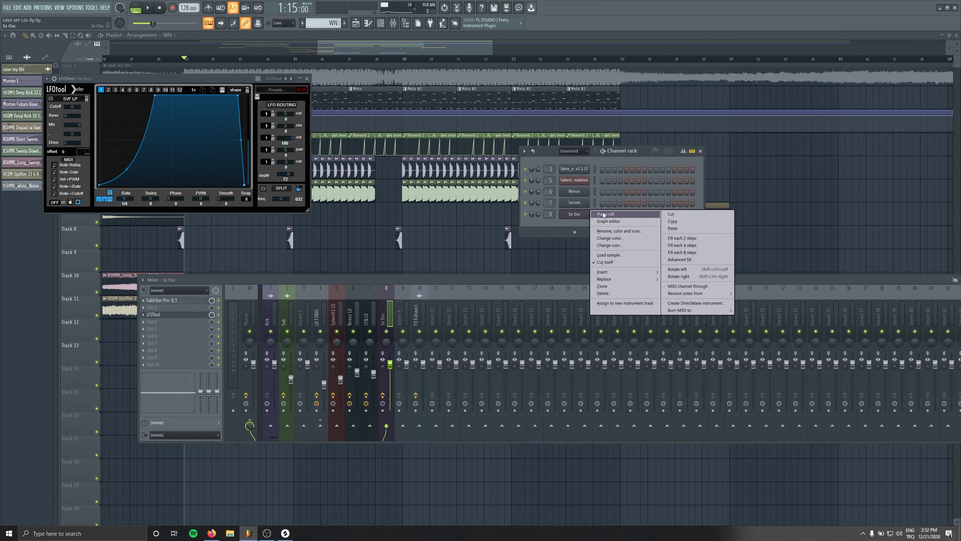
{"action": "left_click", "coordinate": [604, 215]}
{"action": "left_click_drag", "start_coordinate": [147, 272], "coordinate": [23, 257]}
{"action": "left_click_drag", "start_coordinate": [90, 258], "coordinate": [923, 248]}
{"action": "scroll", "coordinate": [356, 279], "scroll_direction": "down", "scroll_amount": 6}
{"action": "left_click_drag", "start_coordinate": [171, 257], "coordinate": [954, 250]}
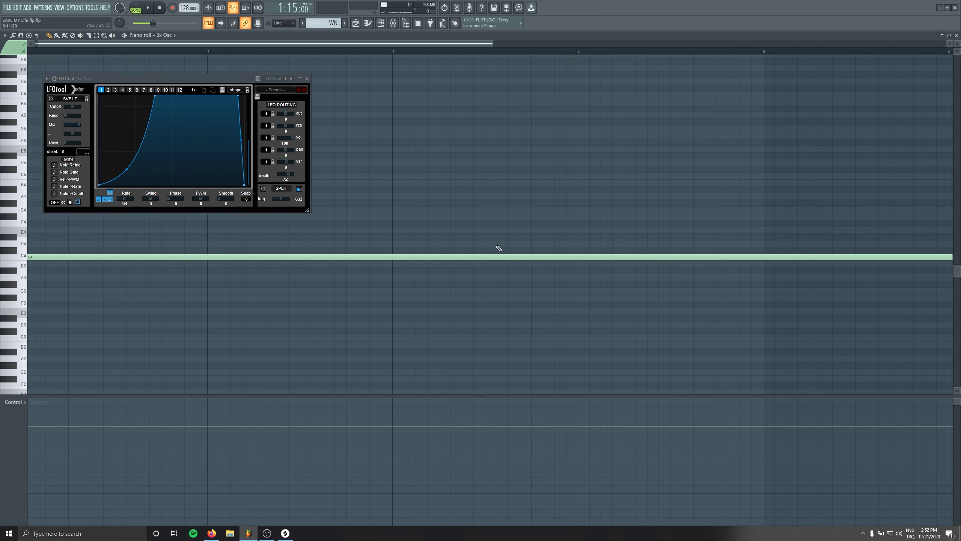
{"action": "scroll", "coordinate": [495, 248], "scroll_direction": "down", "scroll_amount": 3}
{"action": "left_click_drag", "start_coordinate": [489, 257], "coordinate": [958, 273]}
{"action": "scroll", "coordinate": [428, 247], "scroll_direction": "down", "scroll_amount": 2}
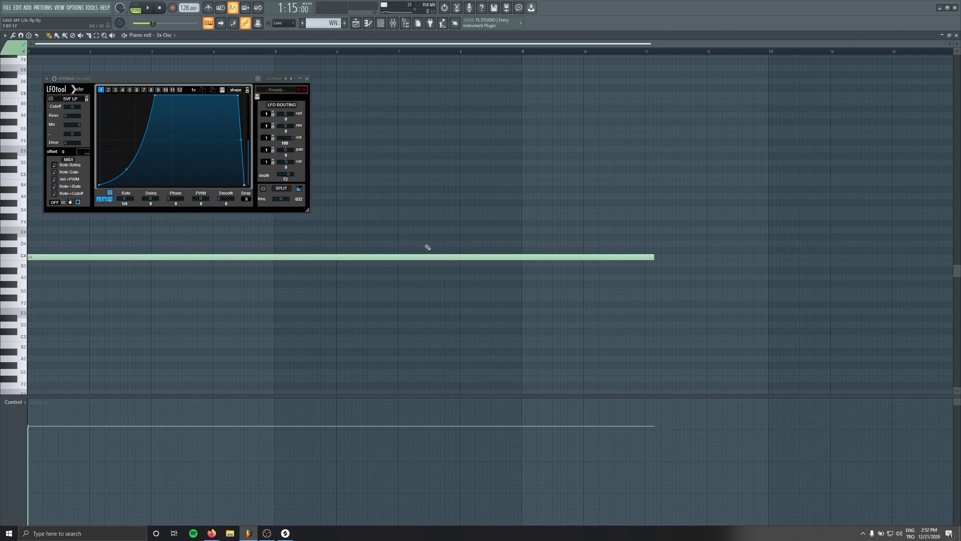
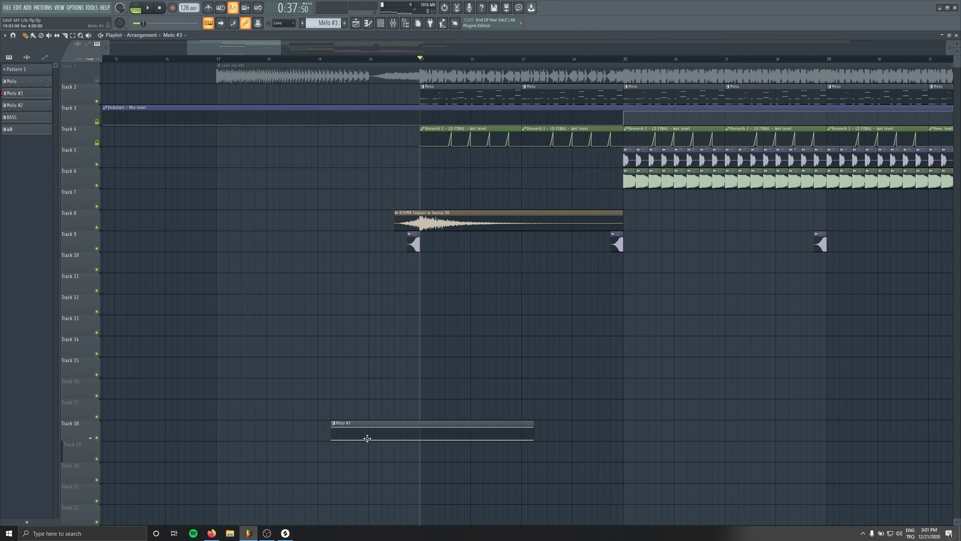
Move the Melo #3 clip on Track 18 to bar 17, solo that track and play it back.
{"action": "left_click", "coordinate": [219, 61]}
{"action": "left_click_drag", "start_coordinate": [329, 192], "coordinate": [321, 87]}
{"action": "key", "text": "space"}
{"action": "key", "text": "space"}
{"action": "right_click", "coordinate": [96, 331]}
{"action": "key", "text": "space"}
{"action": "left_click", "coordinate": [482, 388]}
{"action": "right_click", "coordinate": [492, 392]}
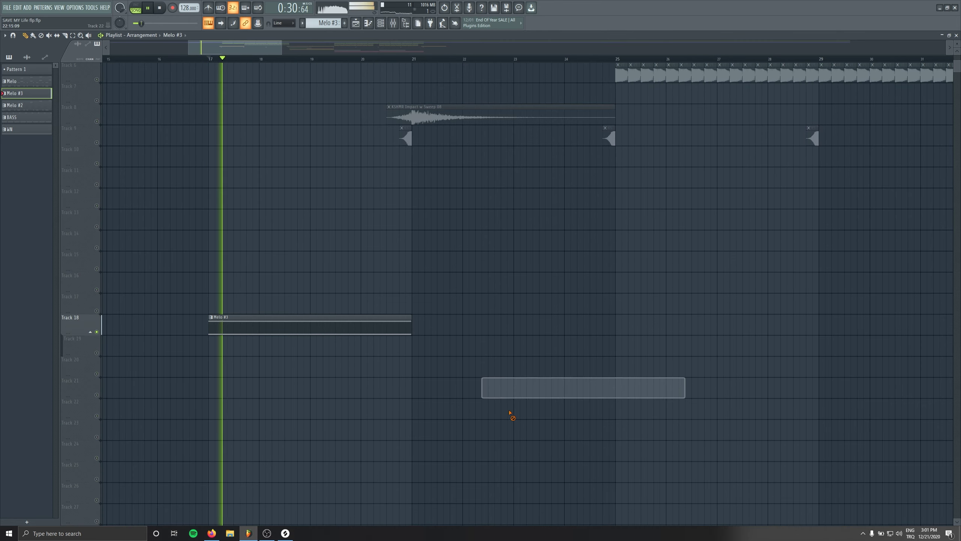
{"action": "key", "text": "space"}
Consolidate Track 18 into an audio clip from the track start.
{"action": "right_click", "coordinate": [90, 315]}
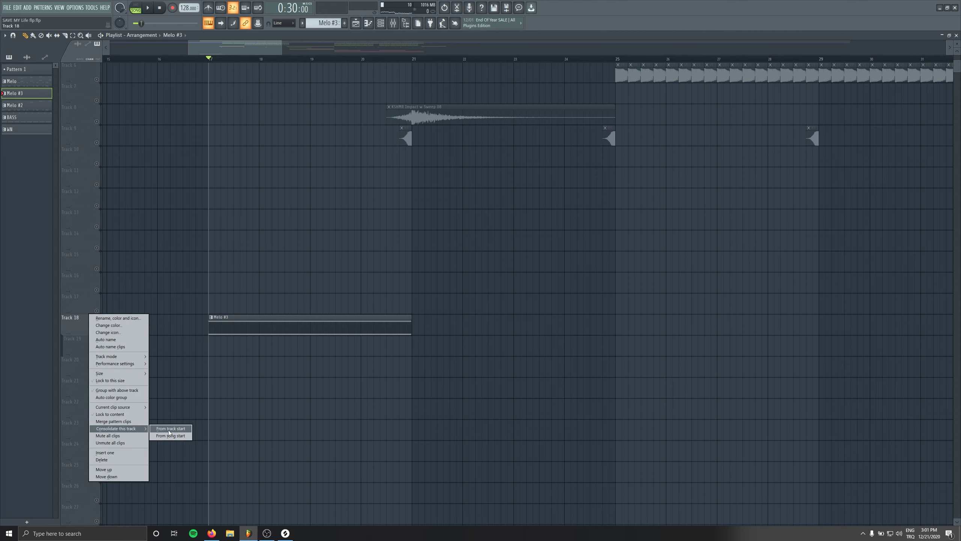
{"action": "left_click", "coordinate": [170, 428]}
{"action": "left_click", "coordinate": [536, 370]}
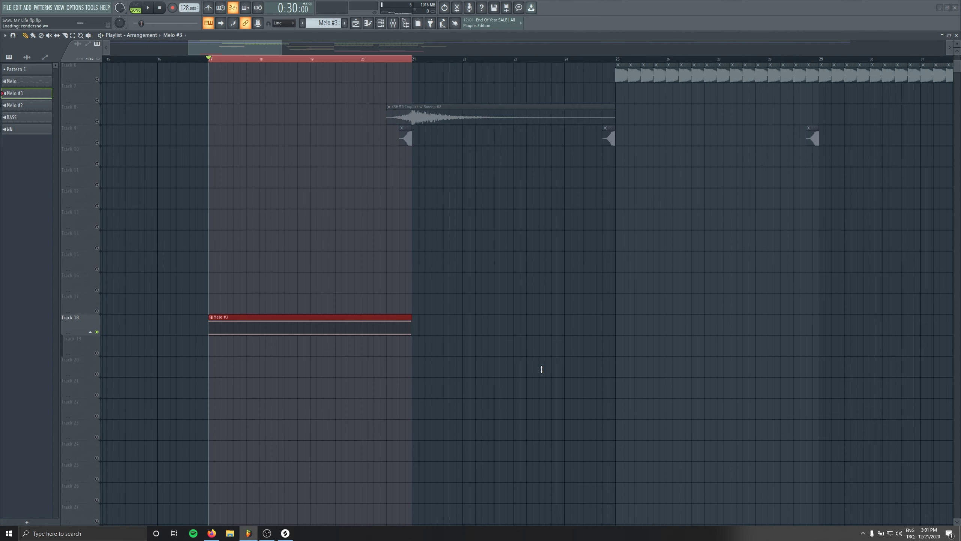
Route the consolidated Track 18 clip to mixer track 4, LD FINAL, and paste the copied 42% value onto that track's volume.
{"action": "double_click", "coordinate": [299, 324]}
{"action": "key", "text": "F9"}
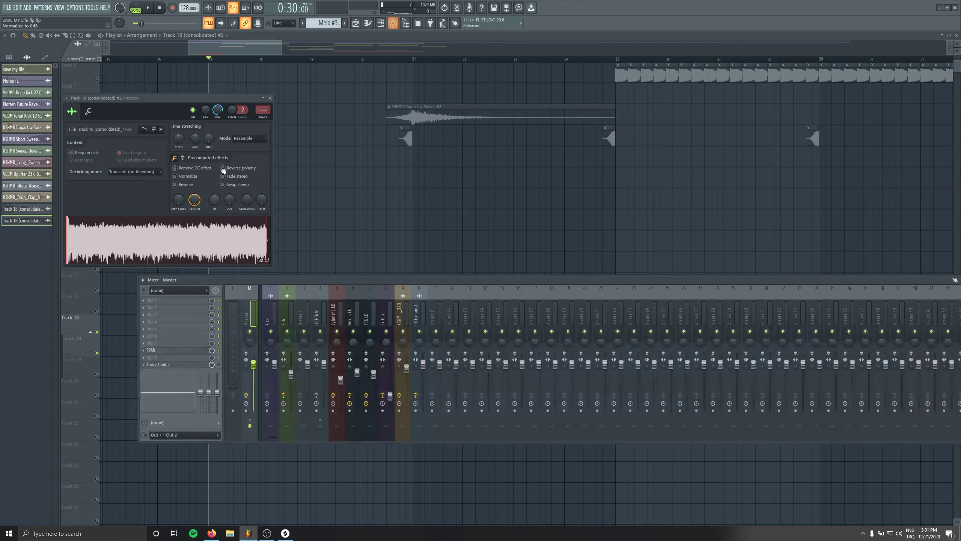
{"action": "scroll", "coordinate": [262, 110], "scroll_direction": "up", "scroll_amount": 4}
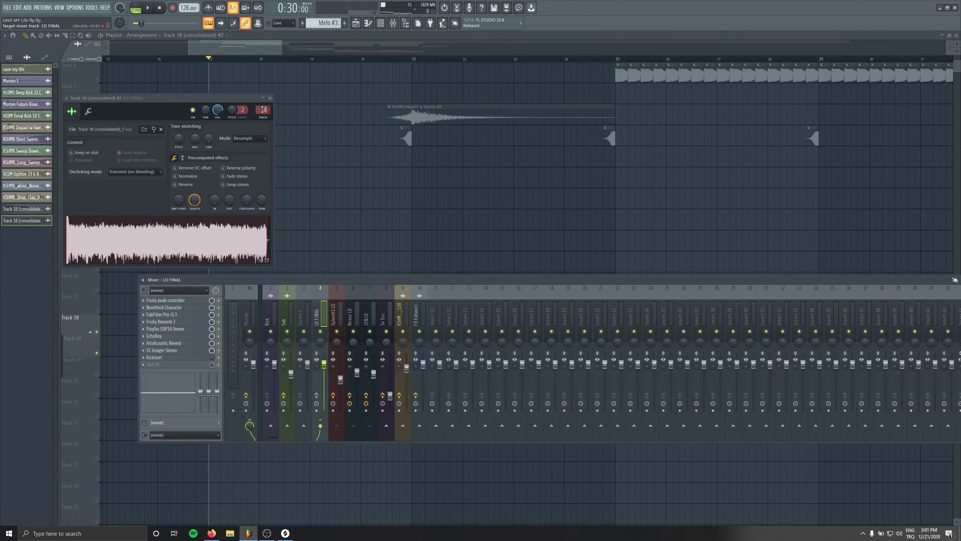
{"action": "right_click", "coordinate": [327, 366]}
{"action": "left_click", "coordinate": [347, 456]}
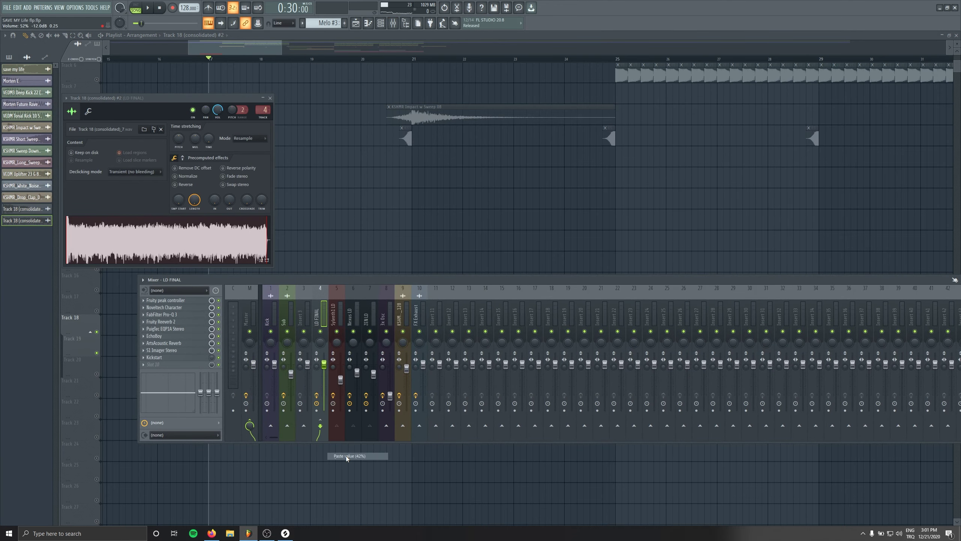
Check the PuigTec EQP1A Stereo settings on LD FINAL and listen to the consolidated clip.
{"action": "left_click", "coordinate": [169, 329]}
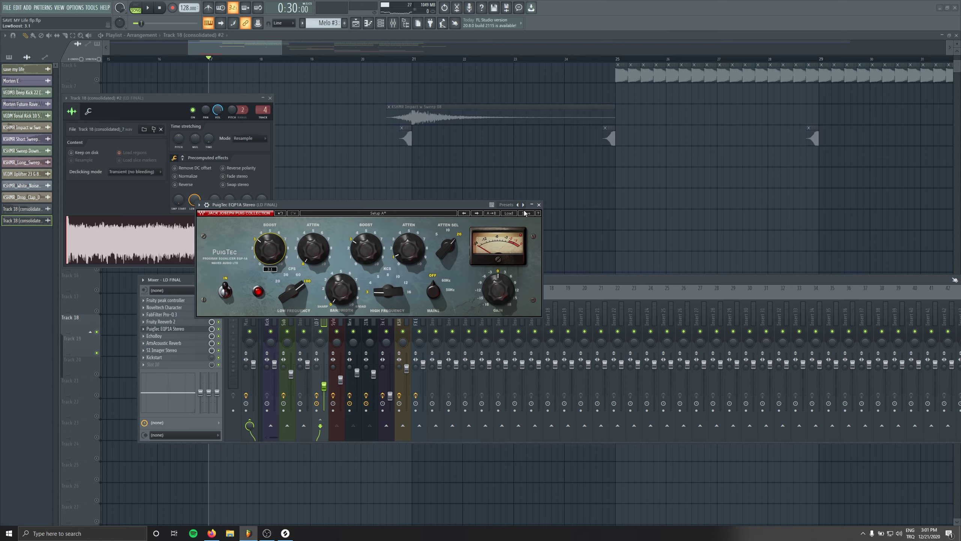
{"action": "left_click", "coordinate": [539, 205]}
{"action": "key", "text": "Escape"}
{"action": "key", "text": "Escape"}
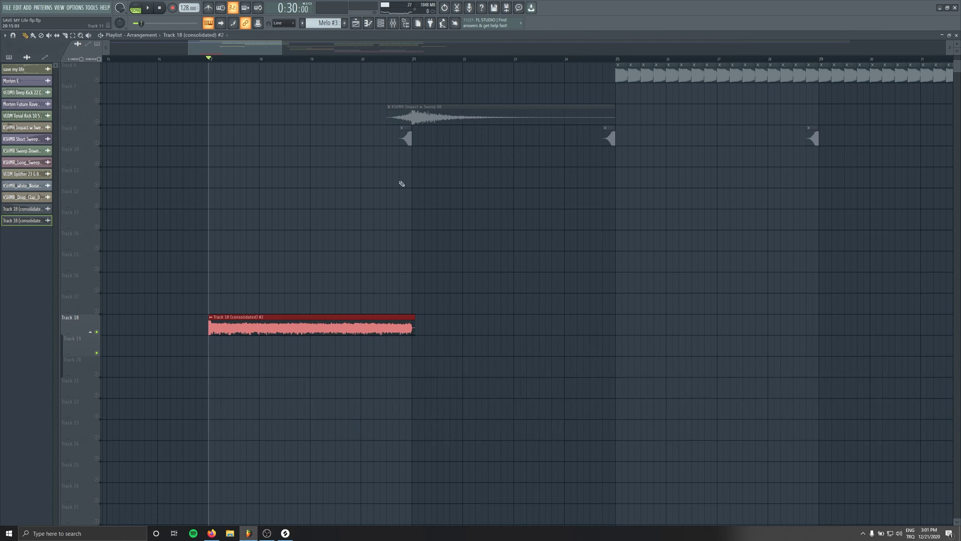
{"action": "key", "text": "space"}
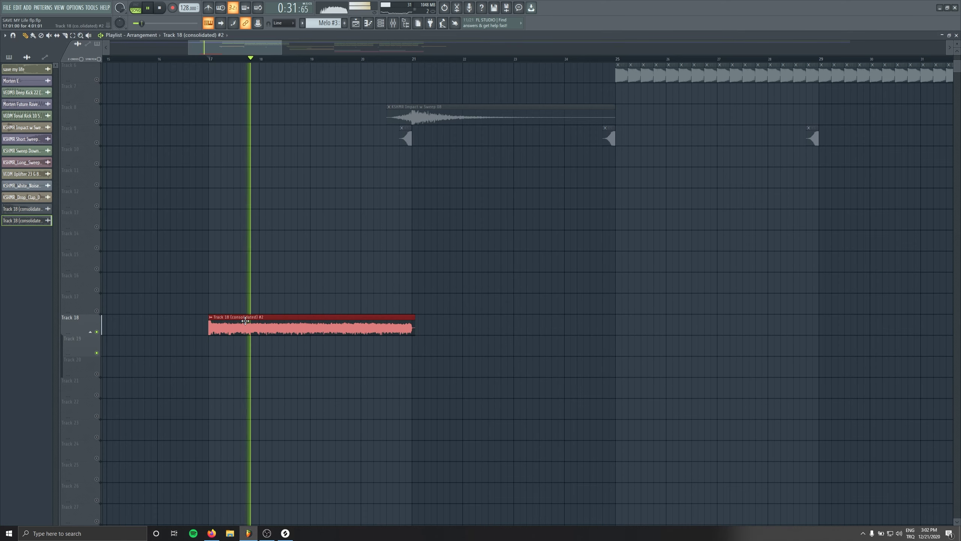
{"action": "key", "text": "space"}
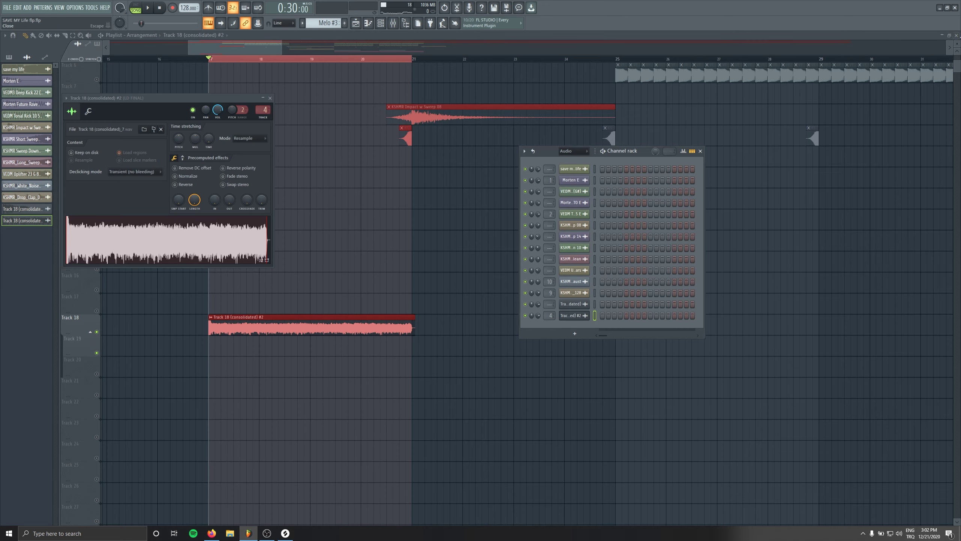
Load the consolidated Track 18 audio as a sampler among the unsorted channels and open its volume envelope settings.
{"action": "left_click", "coordinate": [956, 35]}
{"action": "left_click", "coordinate": [572, 151]}
{"action": "left_click", "coordinate": [572, 158]}
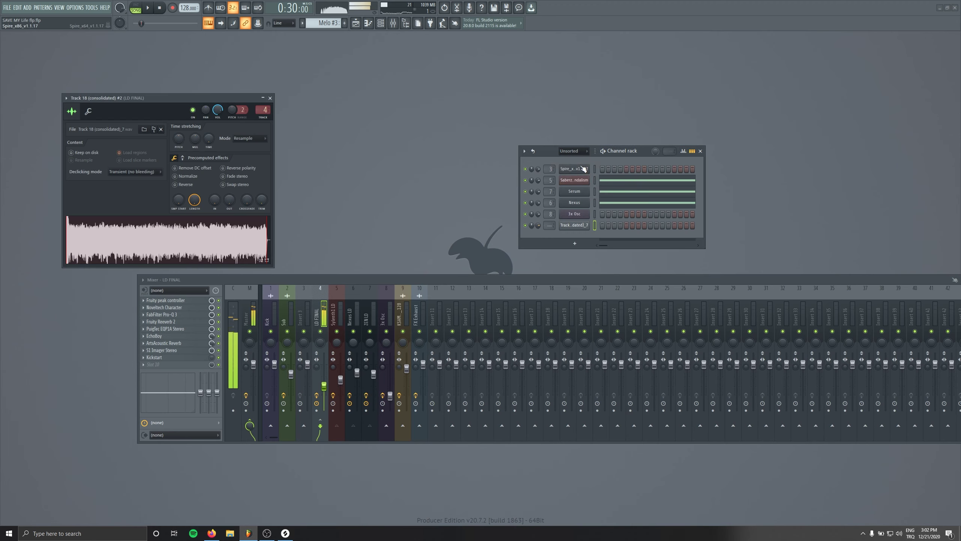
{"action": "left_click", "coordinate": [574, 225]}
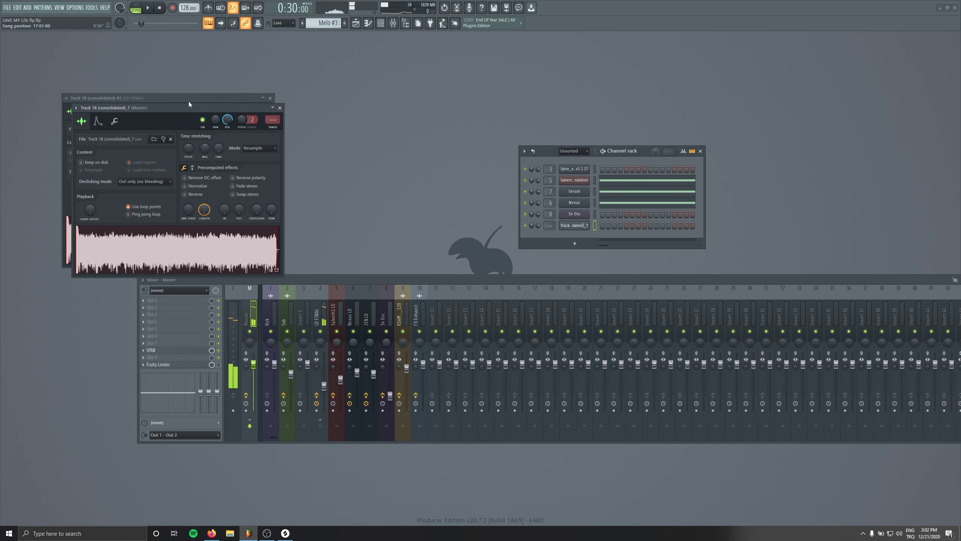
{"action": "left_click_drag", "start_coordinate": [189, 106], "coordinate": [326, 156]}
{"action": "left_click", "coordinate": [265, 173]}
{"action": "left_click", "coordinate": [254, 170]}
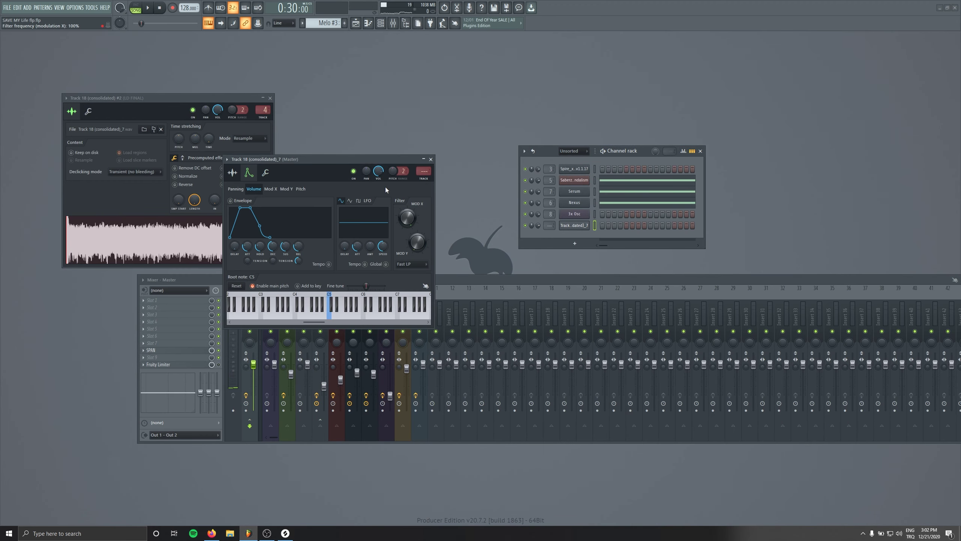
{"action": "left_click", "coordinate": [270, 98]}
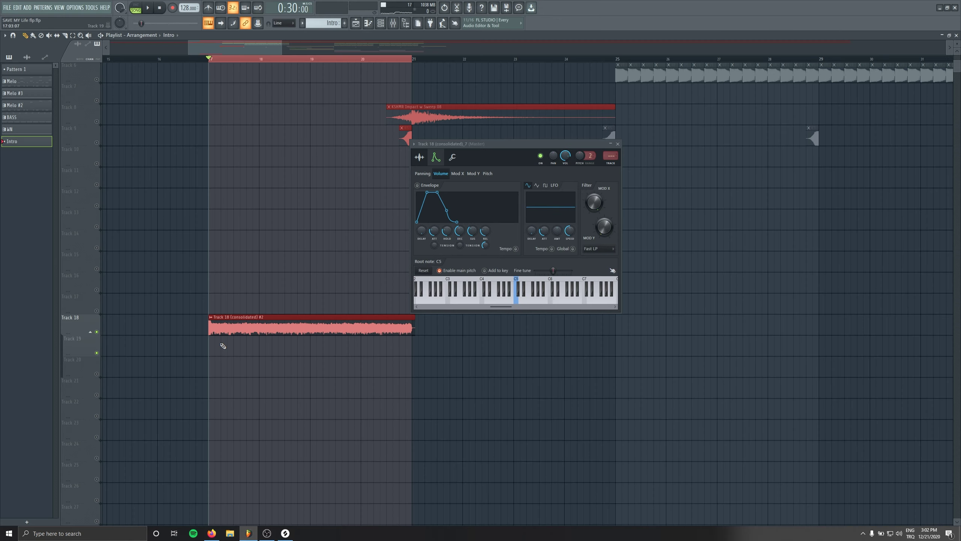
Place the Intro pattern on Track 12 at bar 17 and delete the consolidated clip from Track 18.
{"action": "left_click_drag", "start_coordinate": [221, 343], "coordinate": [248, 347]}
{"action": "right_click", "coordinate": [219, 327]}
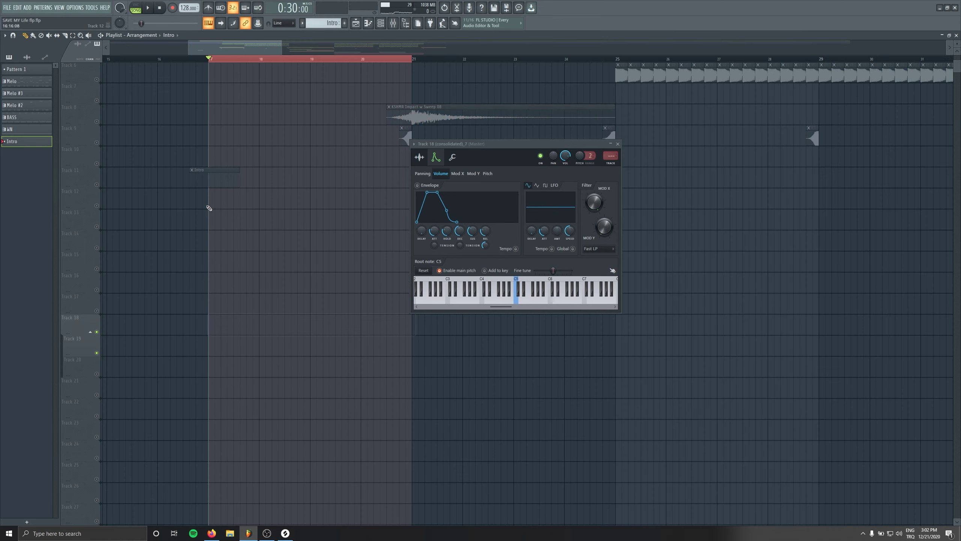
{"action": "left_click_drag", "start_coordinate": [263, 134], "coordinate": [288, 240]}
{"action": "left_click_drag", "start_coordinate": [480, 144], "coordinate": [584, 161]}
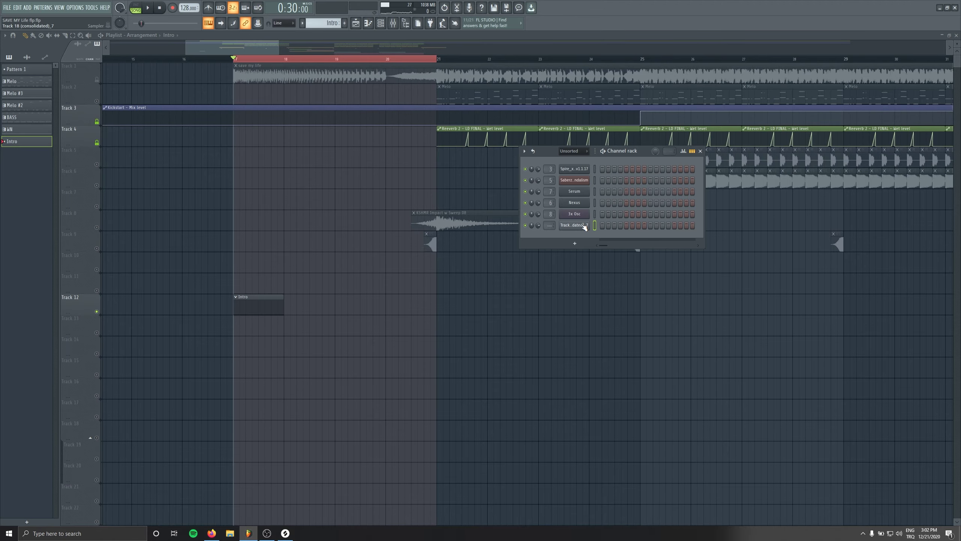
Draw a four-bar C5 note from bar 1 for the consolidated sampler in the Intro pattern.
{"action": "right_click", "coordinate": [584, 225]}
{"action": "left_click", "coordinate": [602, 226]}
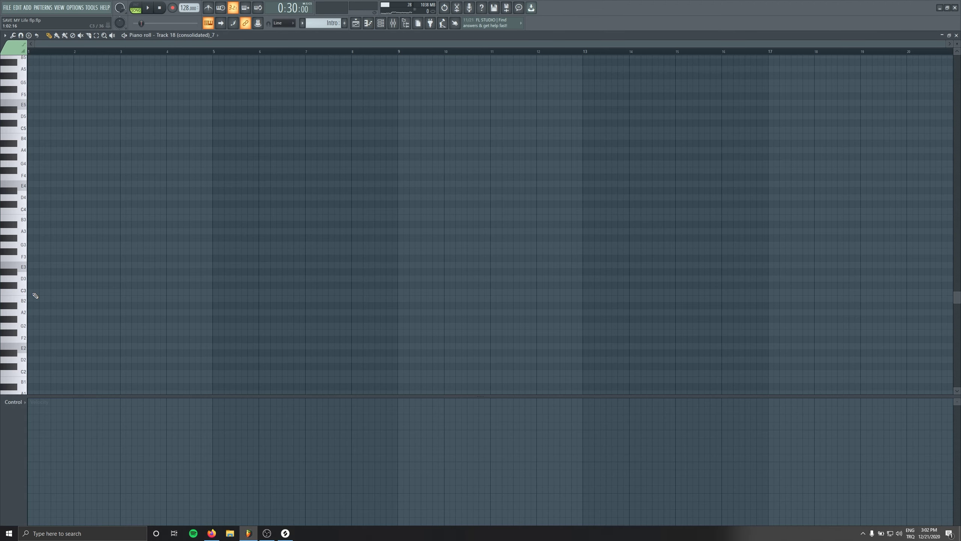
{"action": "mouse_move", "coordinate": [35, 294]}
{"action": "left_mouse_down"}
{"action": "mouse_move", "coordinate": [34, 123]}
{"action": "mouse_move", "coordinate": [34, 131]}
{"action": "left_mouse_up"}
{"action": "mouse_move", "coordinate": [210, 131]}
{"action": "left_mouse_down"}
{"action": "mouse_move", "coordinate": [753, 132]}
{"action": "mouse_move", "coordinate": [212, 131]}
{"action": "left_mouse_up"}
{"action": "key", "text": "Escape"}
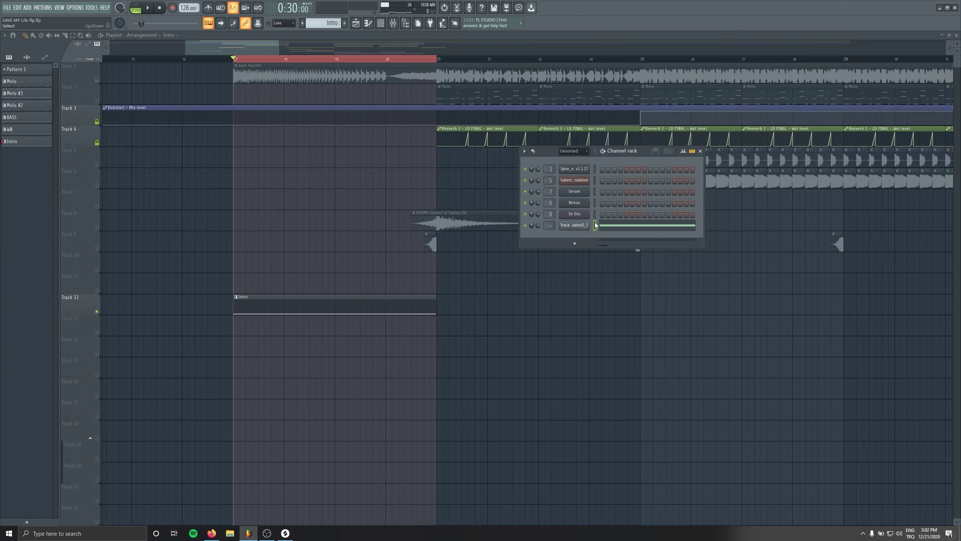
Raise the sampler's volume LFO amount and set the LFO speed to 15% while auditioning the Intro pattern.
{"action": "left_click", "coordinate": [573, 224]}
{"action": "left_click_drag", "start_coordinate": [566, 163], "coordinate": [359, 170]}
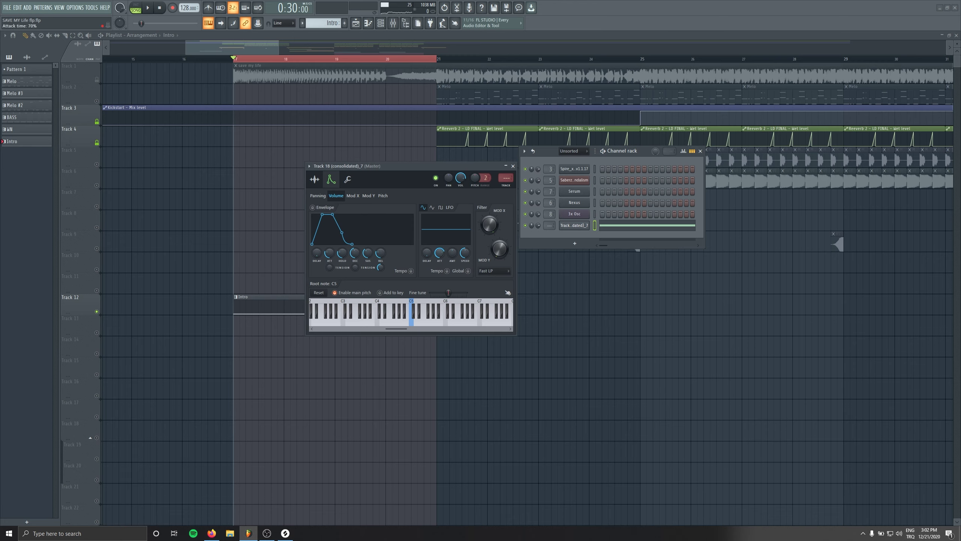
{"action": "key", "text": "space"}
{"action": "mouse_move", "coordinate": [453, 254]}
{"action": "left_mouse_down"}
{"action": "mouse_move", "coordinate": [453, 216]}
{"action": "mouse_move", "coordinate": [465, 273]}
{"action": "left_mouse_up"}
{"action": "key", "text": "space"}
{"action": "key", "text": "space"}
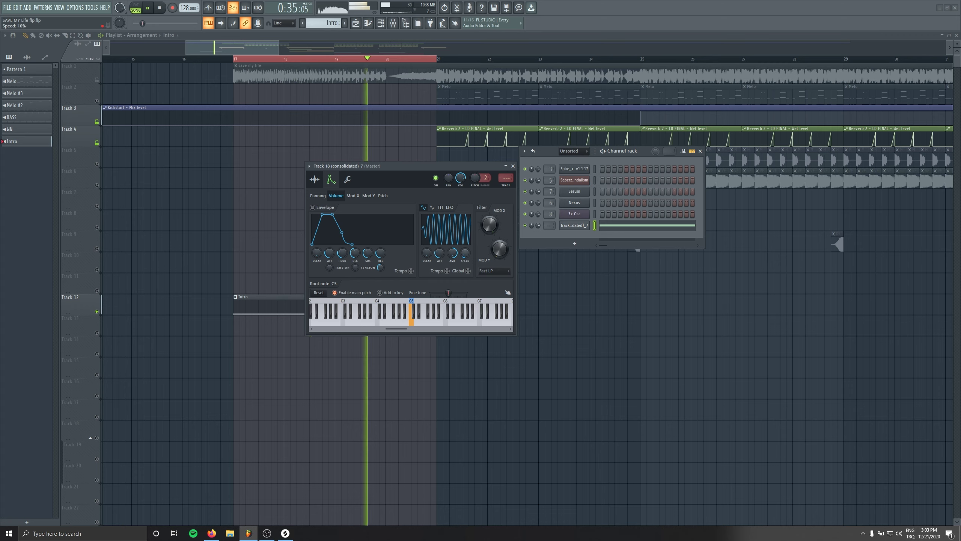
{"action": "left_click_drag", "start_coordinate": [465, 273], "coordinate": [465, 270]}
{"action": "key", "text": "space"}
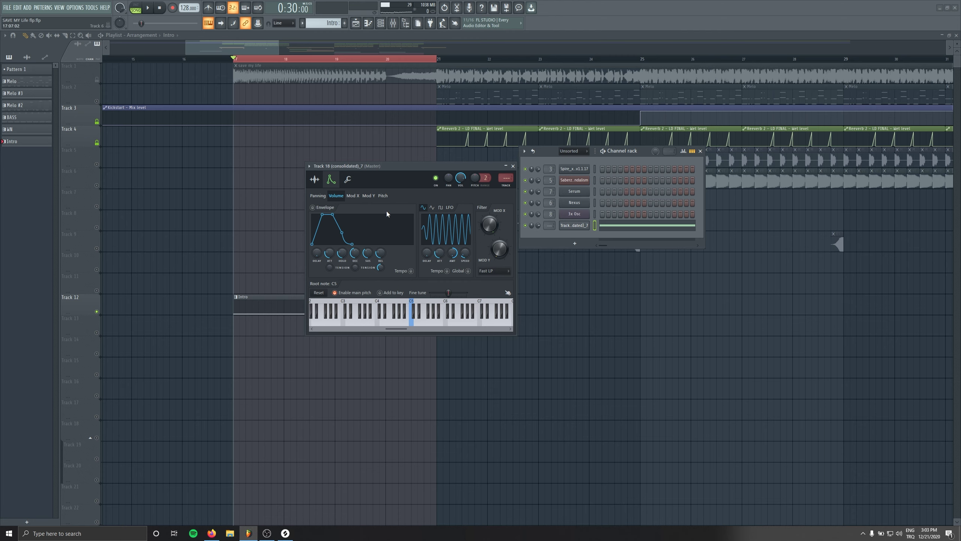
Inspect the Saberz Vandalism lead's synth settings.
{"action": "left_click", "coordinate": [578, 192]}
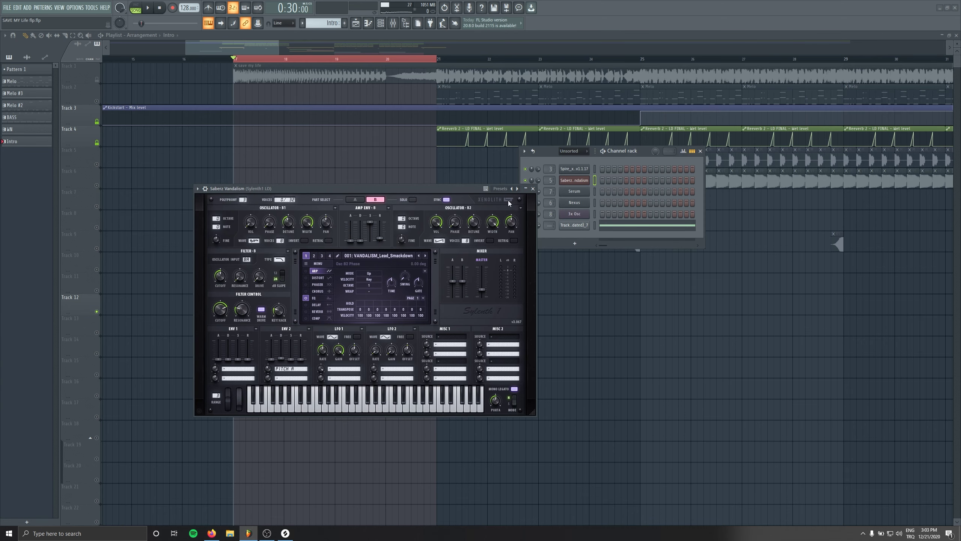
{"action": "left_click", "coordinate": [533, 188]}
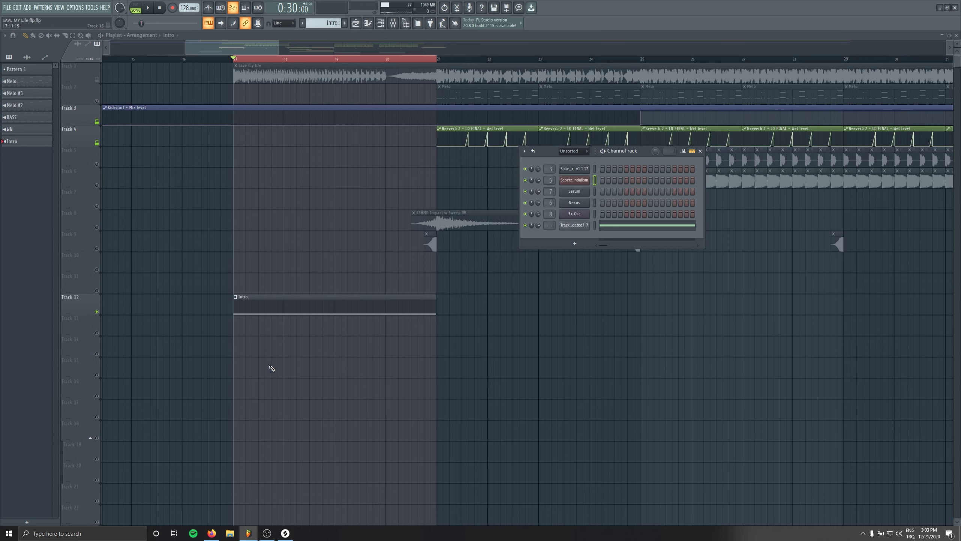
Create an automation clip for the consolidated sampler's volume LFO speed and place it on Track 13 at bar 17.
{"action": "left_click", "coordinate": [574, 225]}
{"action": "key", "text": "space"}
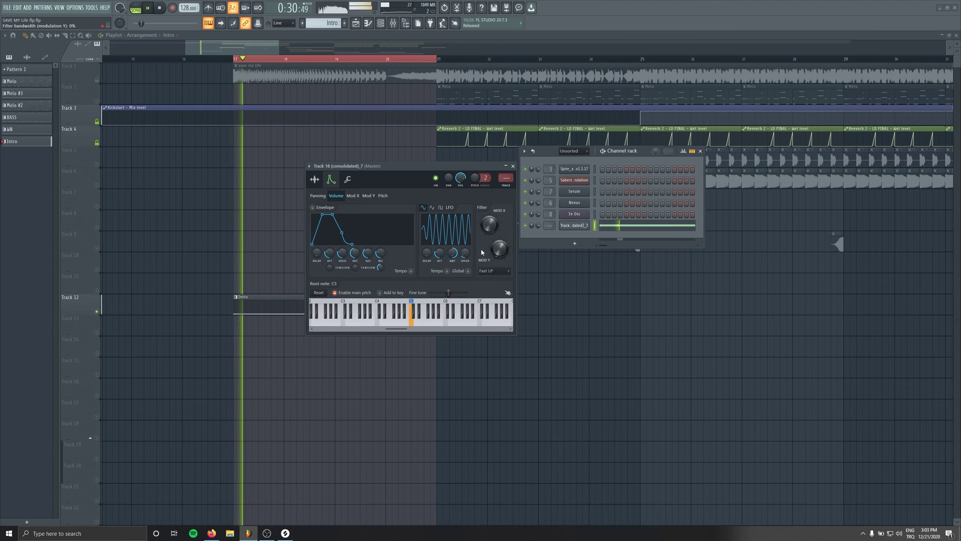
{"action": "key", "text": "space"}
{"action": "right_click", "coordinate": [465, 253]}
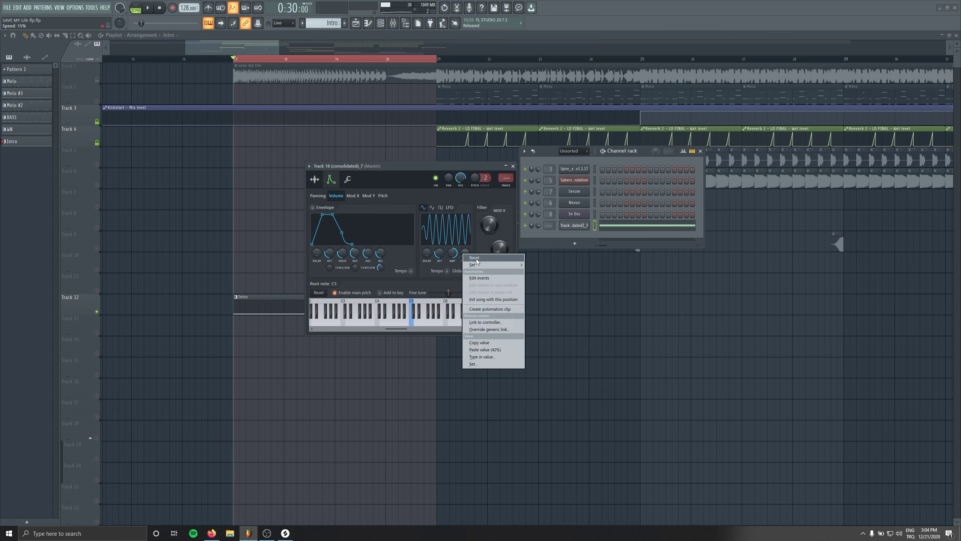
{"action": "left_click", "coordinate": [484, 312]}
{"action": "left_click_drag", "start_coordinate": [27, 103], "coordinate": [292, 332]}
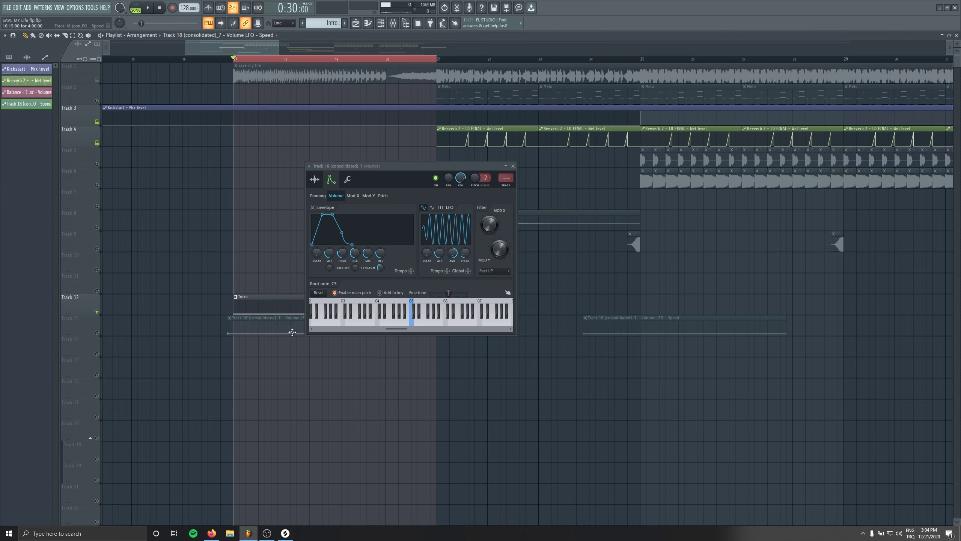
Unmute all playlist tracks, lower the first point of the LFO speed automation to 0% and play the intro section.
{"action": "left_click", "coordinate": [514, 166]}
{"action": "right_click", "coordinate": [97, 80]}
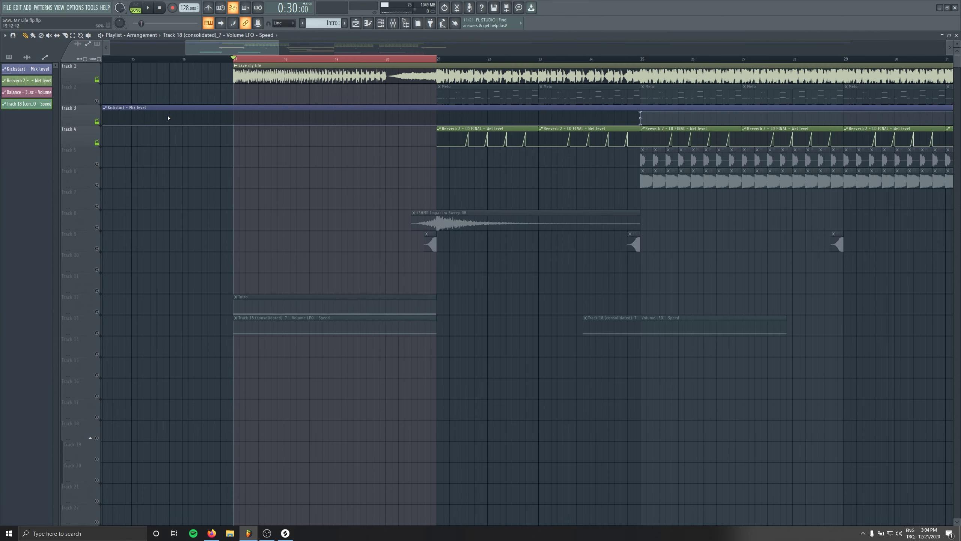
{"action": "left_click_drag", "start_coordinate": [234, 333], "coordinate": [236, 335]}
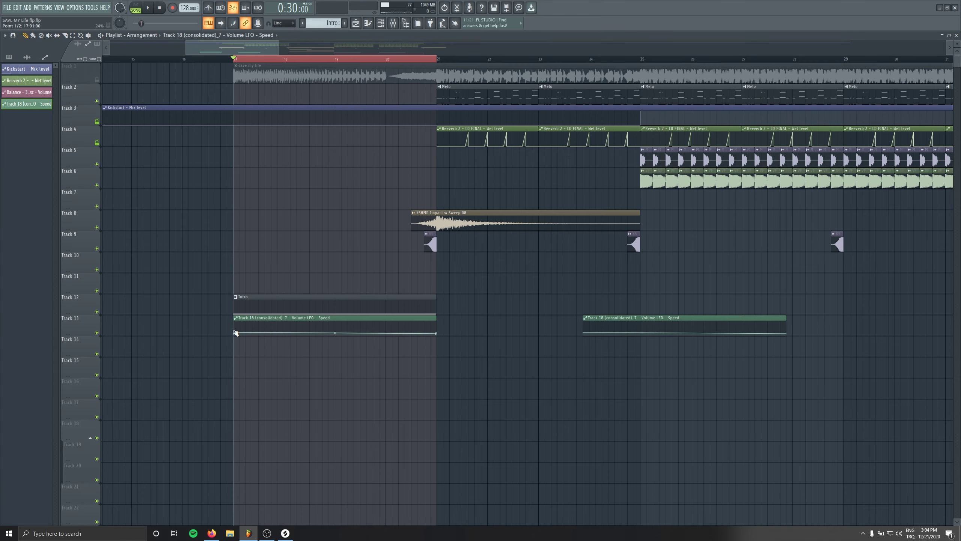
{"action": "key", "text": "space"}
{"action": "key", "text": "space"}
{"action": "key", "text": "space"}
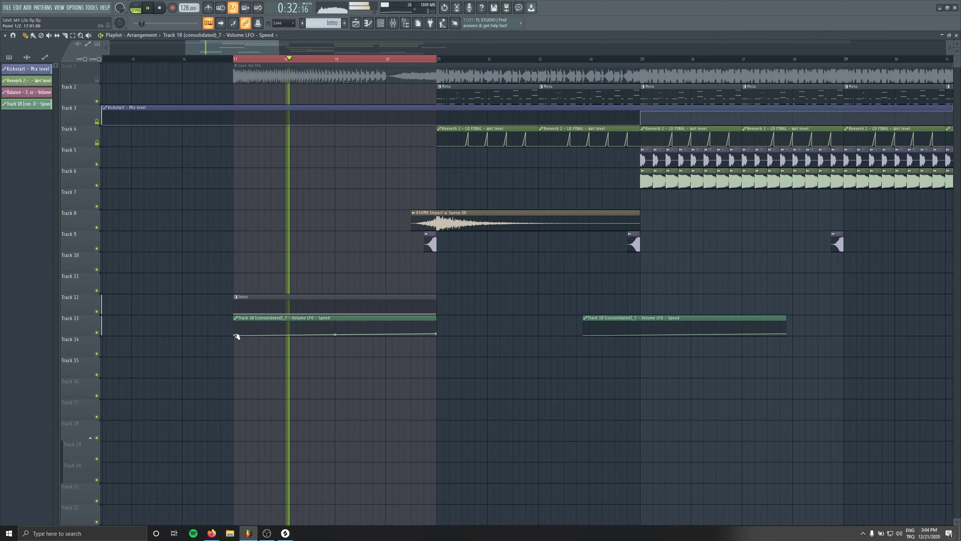
Raise the start point of the bar 17 LFO speed automation and set its end point to about 23%, auditioning the intro loop.
{"action": "scroll", "coordinate": [236, 336], "scroll_direction": "up", "scroll_amount": 4}
{"action": "scroll", "coordinate": [237, 341], "scroll_direction": "up", "scroll_amount": 1}
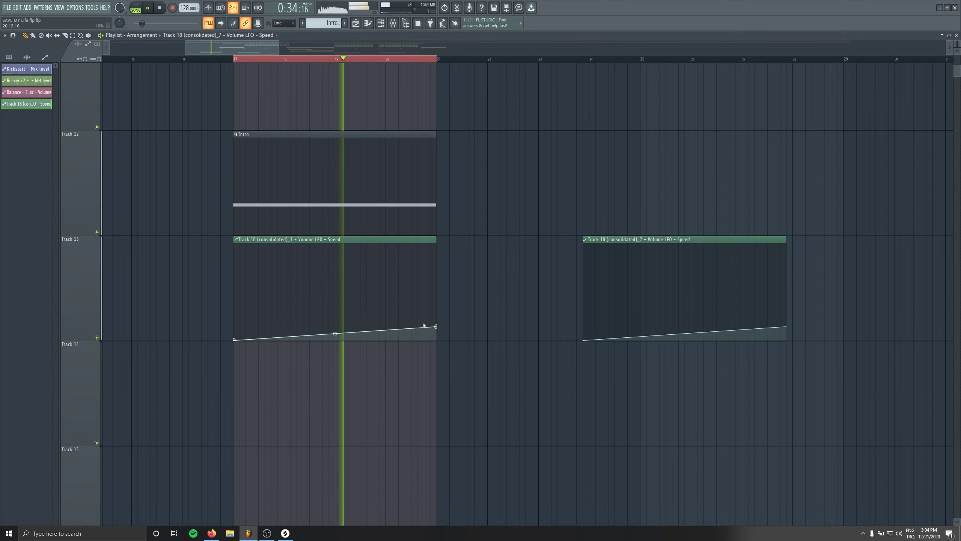
{"action": "key", "text": "space"}
{"action": "left_click_drag", "start_coordinate": [236, 340], "coordinate": [235, 332]}
{"action": "key", "text": "space"}
{"action": "key", "text": "space"}
{"action": "key", "text": "space"}
{"action": "left_click_drag", "start_coordinate": [437, 327], "coordinate": [437, 319]}
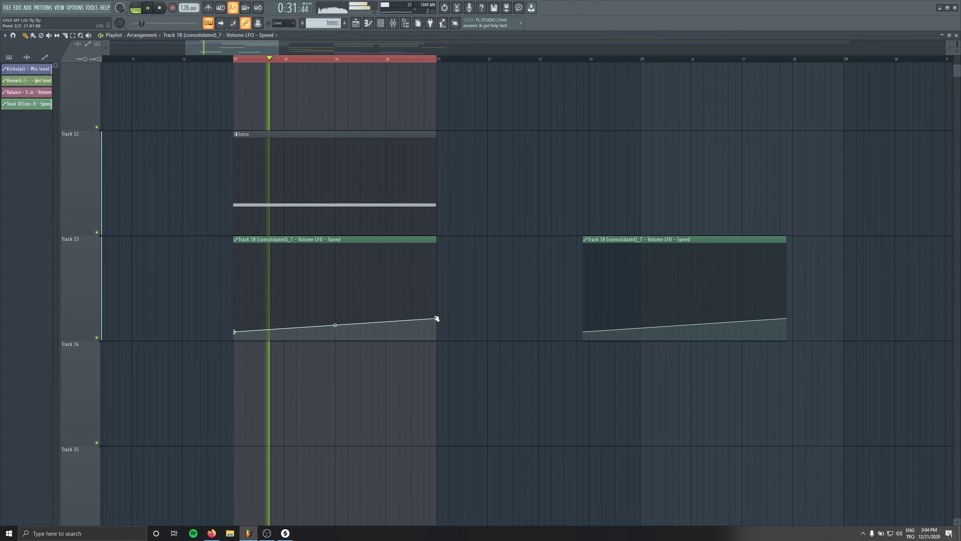
{"action": "scroll", "coordinate": [434, 320], "scroll_direction": "up", "scroll_amount": 5}
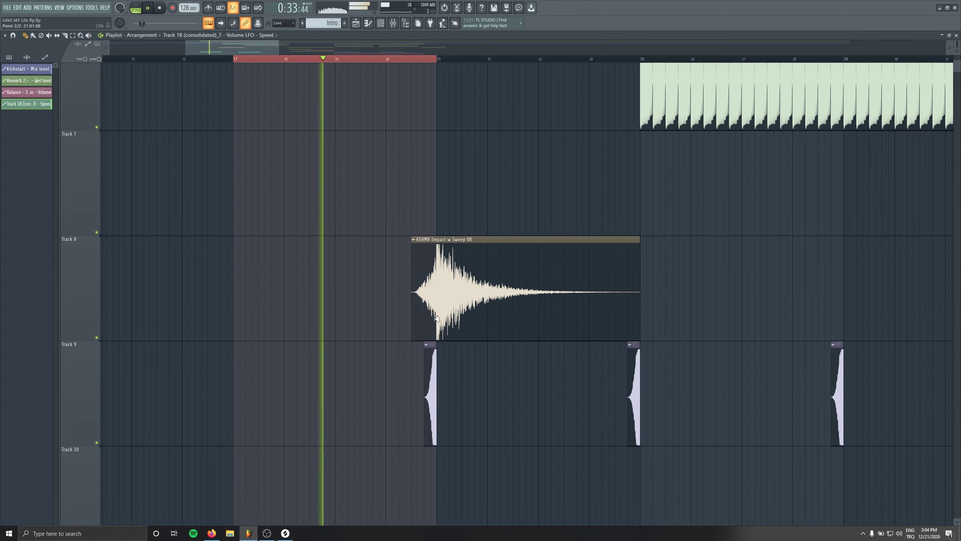
{"action": "scroll", "coordinate": [423, 323], "scroll_direction": "down", "scroll_amount": 5}
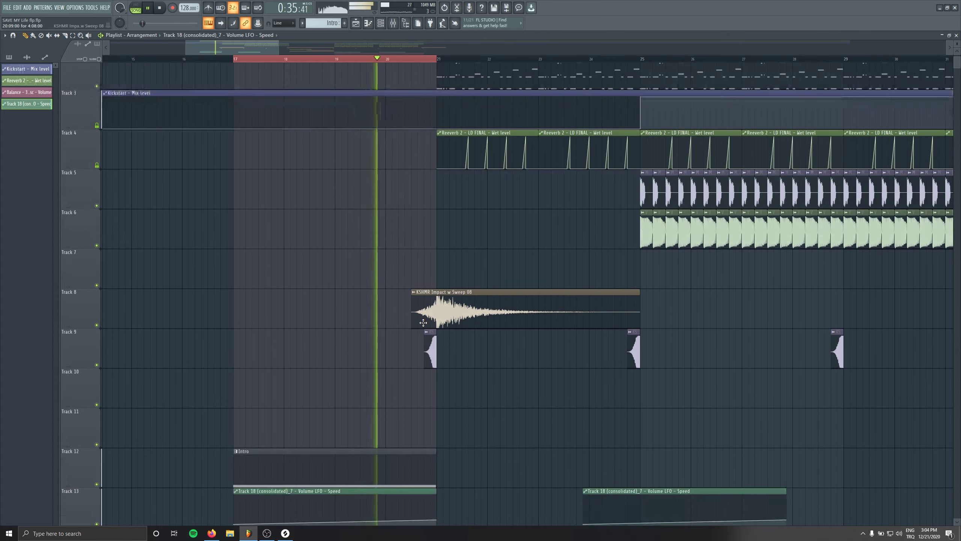
{"action": "key", "text": "space"}
{"action": "scroll", "coordinate": [341, 337], "scroll_direction": "up", "scroll_amount": 2}
{"action": "key", "text": "space"}
{"action": "scroll", "coordinate": [341, 336], "scroll_direction": "down", "scroll_amount": 6}
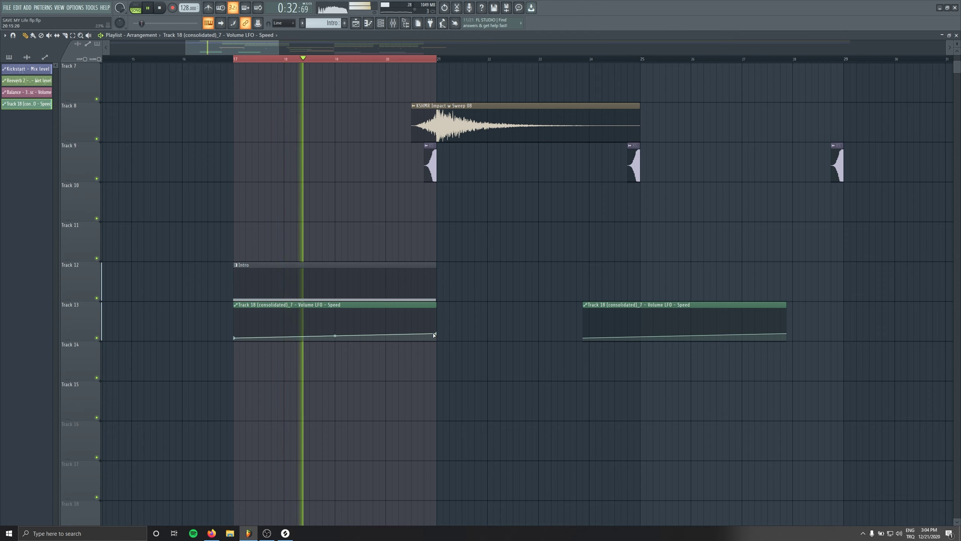
Add a higher LFO speed automation point at bar 20 and trim the Intro and automation clips to end there.
{"action": "right_click", "coordinate": [386, 330]}
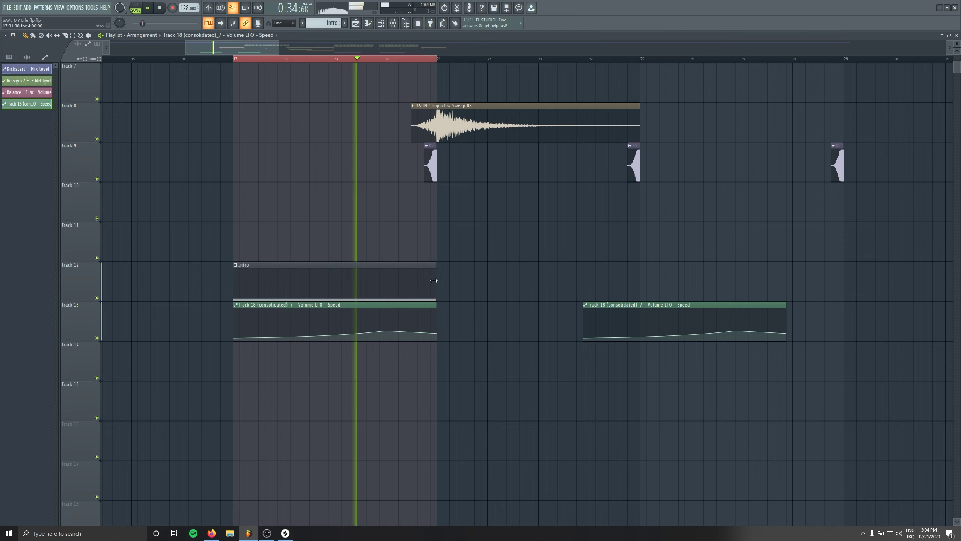
{"action": "left_click_drag", "start_coordinate": [434, 280], "coordinate": [386, 280]}
{"action": "key", "text": "space"}
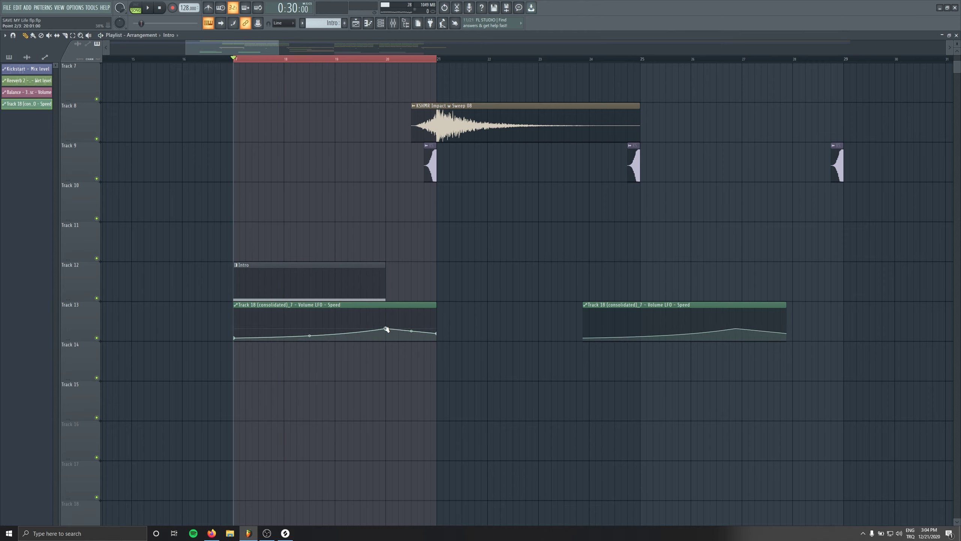
{"action": "left_click_drag", "start_coordinate": [435, 306], "coordinate": [386, 306]}
{"action": "key", "text": "space"}
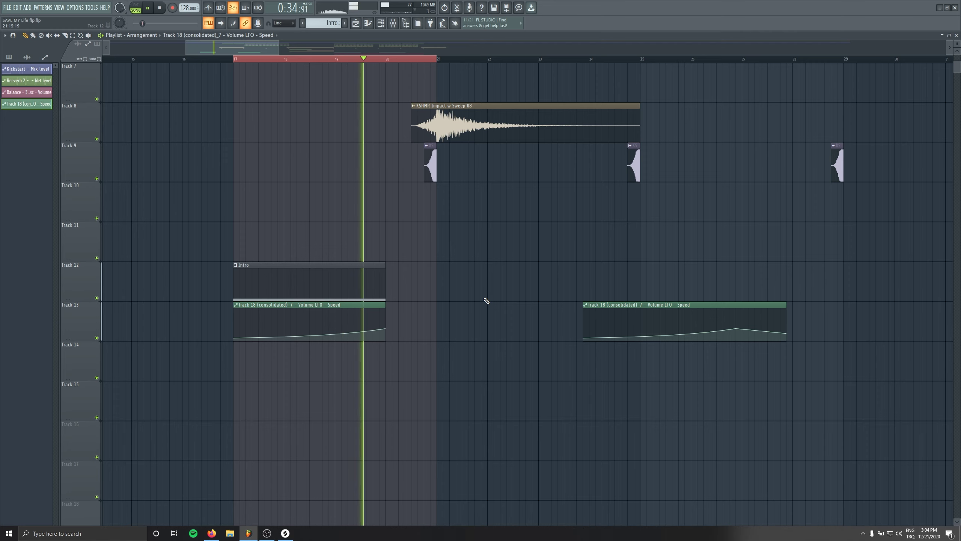
{"action": "key", "text": "space"}
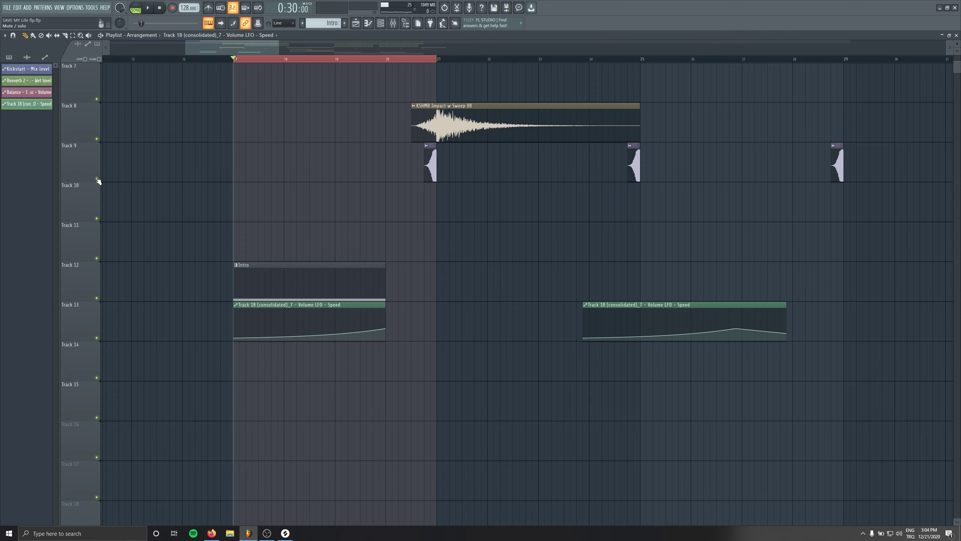
Copy the KSHMR Impact w Sweep 08 clip on Track 8 so its impact hits at bar 17, and play the lead-in.
{"action": "scroll", "coordinate": [309, 221], "scroll_direction": "down", "scroll_amount": 1}
{"action": "scroll", "coordinate": [309, 221], "scroll_direction": "down", "scroll_amount": 2}
{"action": "scroll", "coordinate": [322, 220], "scroll_direction": "up", "scroll_amount": 1}
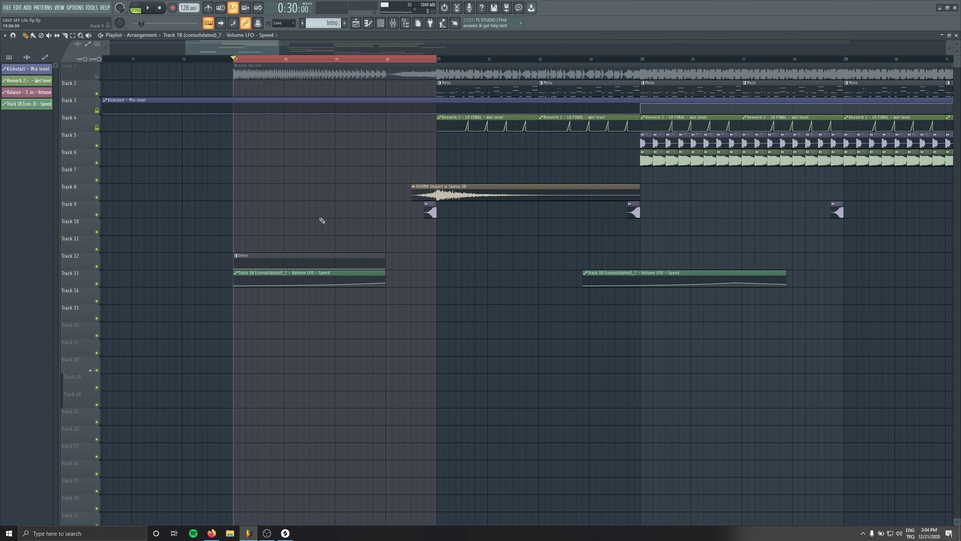
{"action": "left_click_drag", "start_coordinate": [492, 200], "coordinate": [280, 199]}
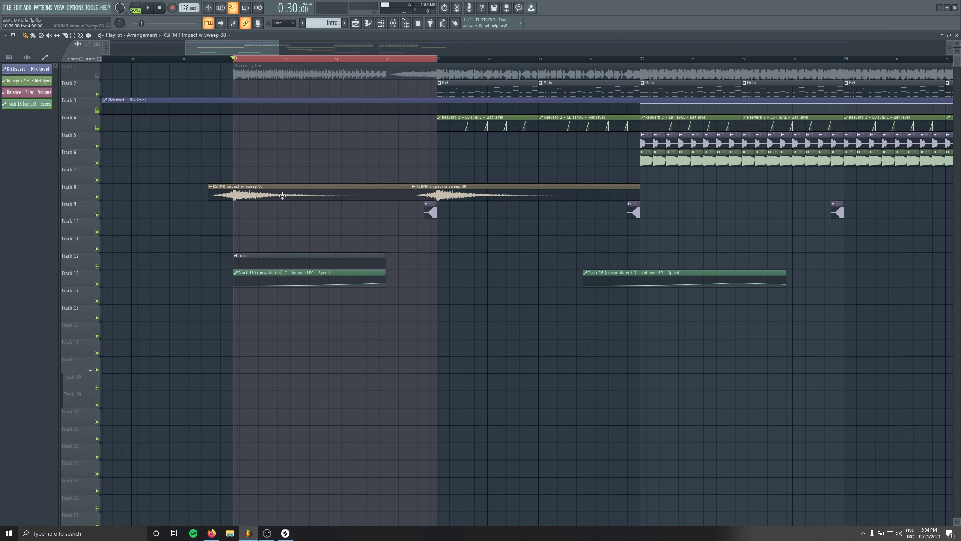
{"action": "left_click", "coordinate": [214, 59]}
{"action": "key", "text": "space"}
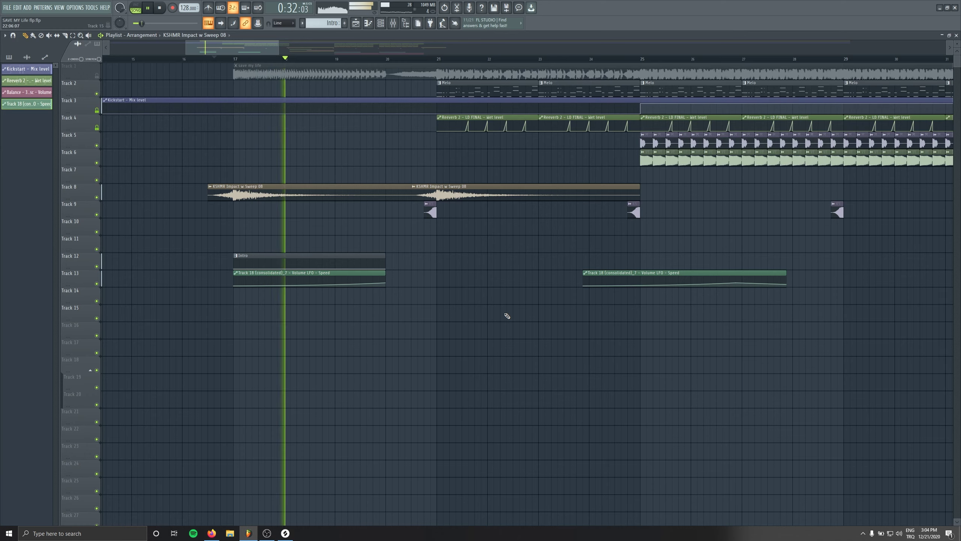
Show all channels and route the consolidated Track 18 sampler to the LD FINAL mixer track.
{"action": "key", "text": "F9"}
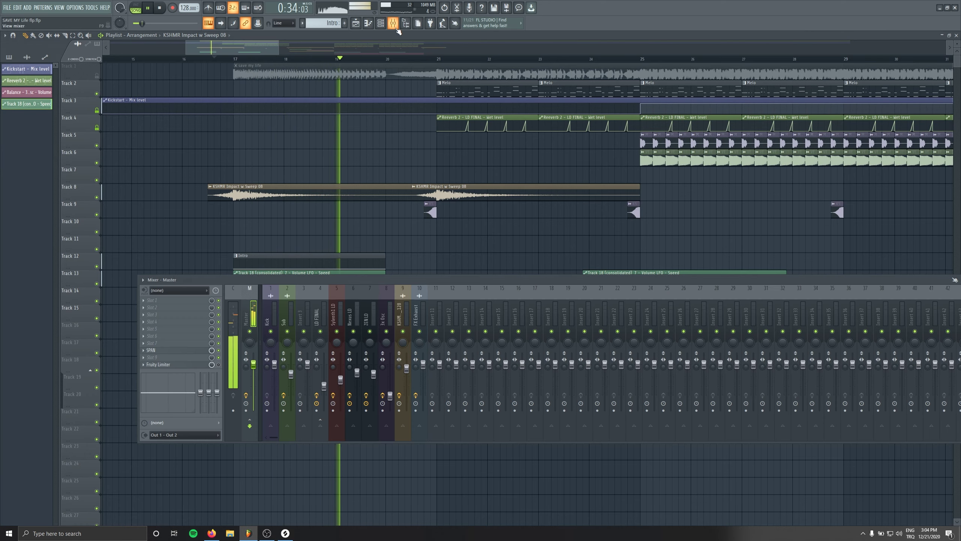
{"action": "key", "text": "space"}
{"action": "key", "text": "F9"}
{"action": "left_click", "coordinate": [380, 24]}
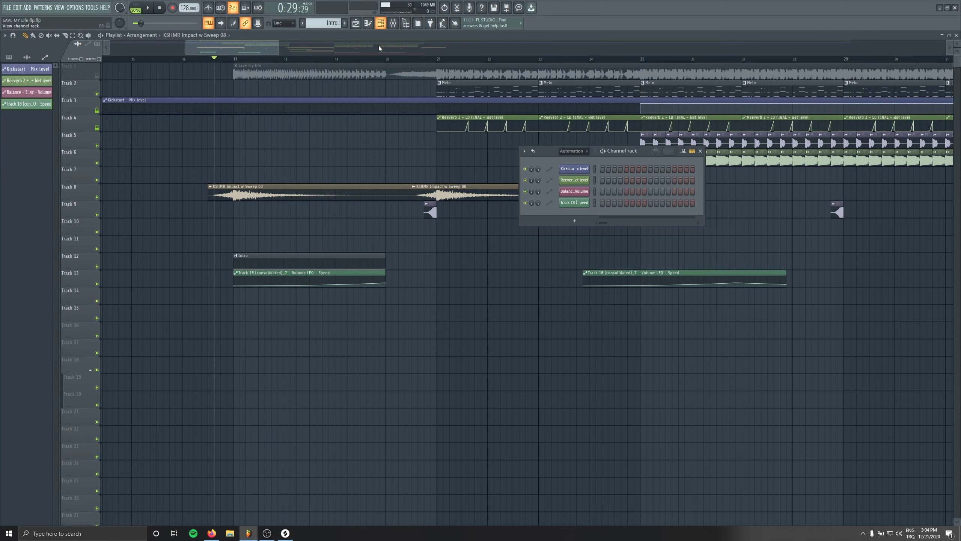
{"action": "left_click", "coordinate": [575, 159]}
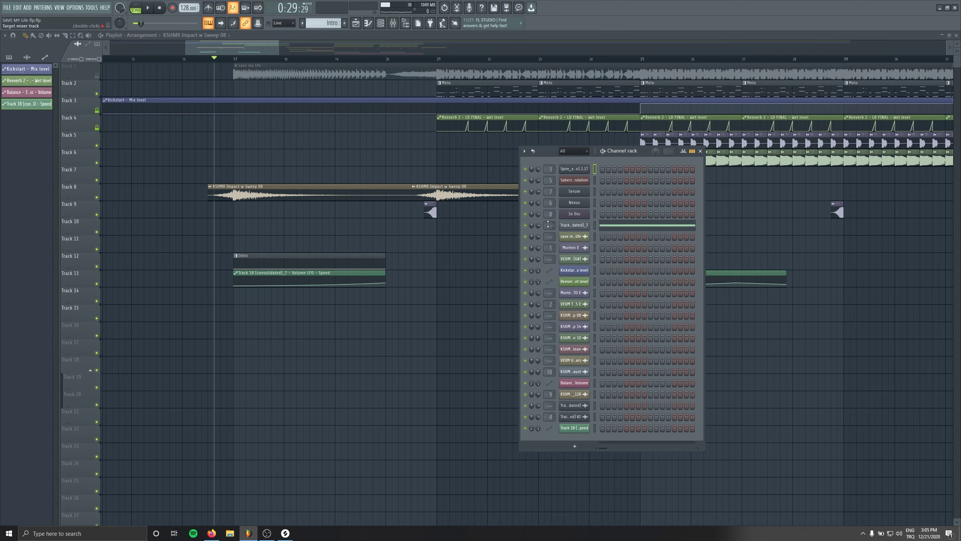
{"action": "key", "text": "F9"}
{"action": "scroll", "coordinate": [547, 226], "scroll_direction": "up", "scroll_amount": 4}
Raise the LD FINAL mixer track's volume slightly while playing the intro.
{"action": "key", "text": "space"}
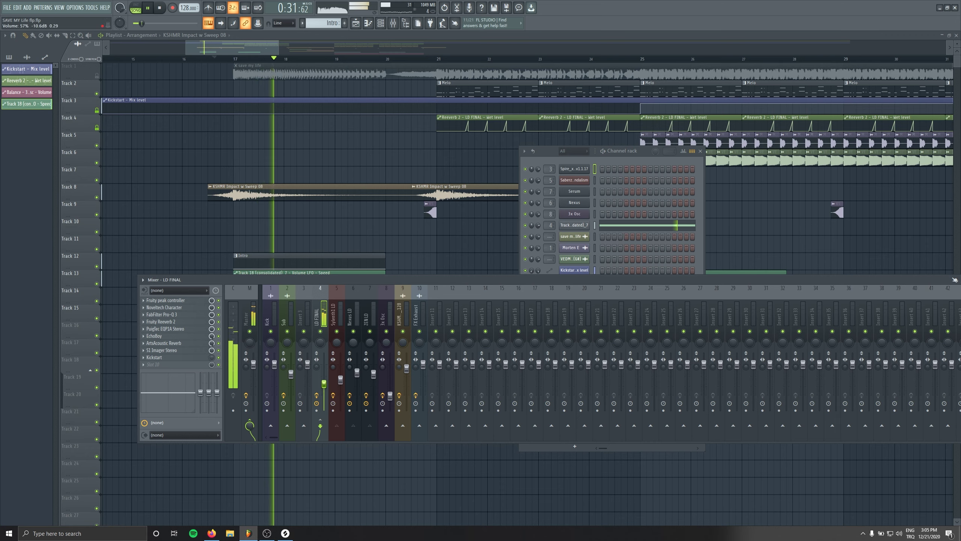
{"action": "left_click_drag", "start_coordinate": [324, 386], "coordinate": [326, 384]}
{"action": "left_click", "coordinate": [394, 199]}
{"action": "key", "text": "space"}
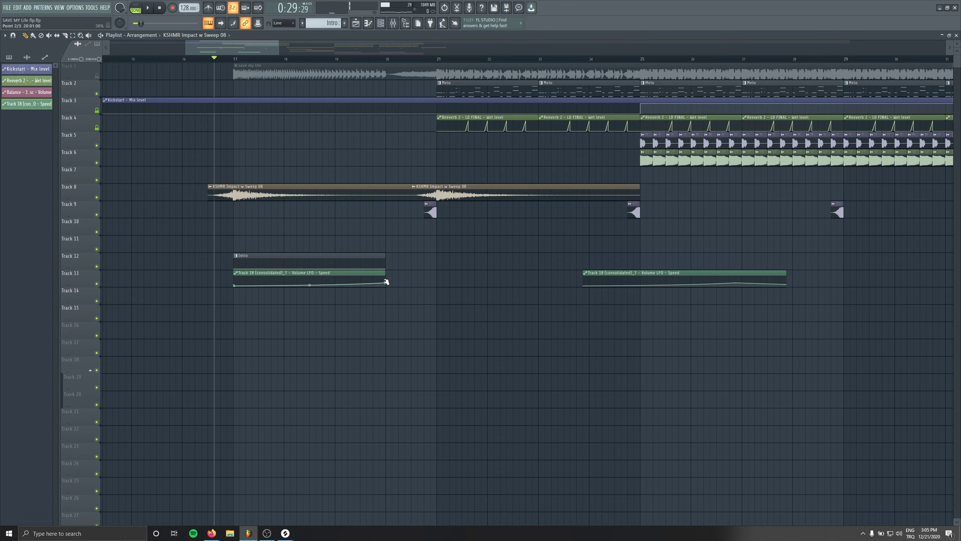
Play the intro from several positions between bars 16 and 20 to check the impact and the LFO speed rise.
{"action": "key", "text": "space"}
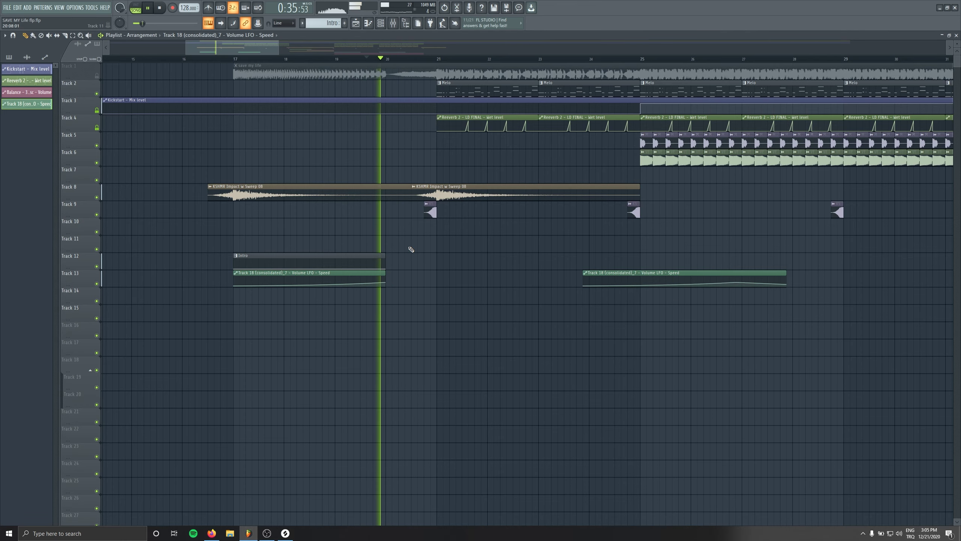
{"action": "left_click", "coordinate": [336, 59]}
{"action": "scroll", "coordinate": [382, 282], "scroll_direction": "up", "scroll_amount": 4}
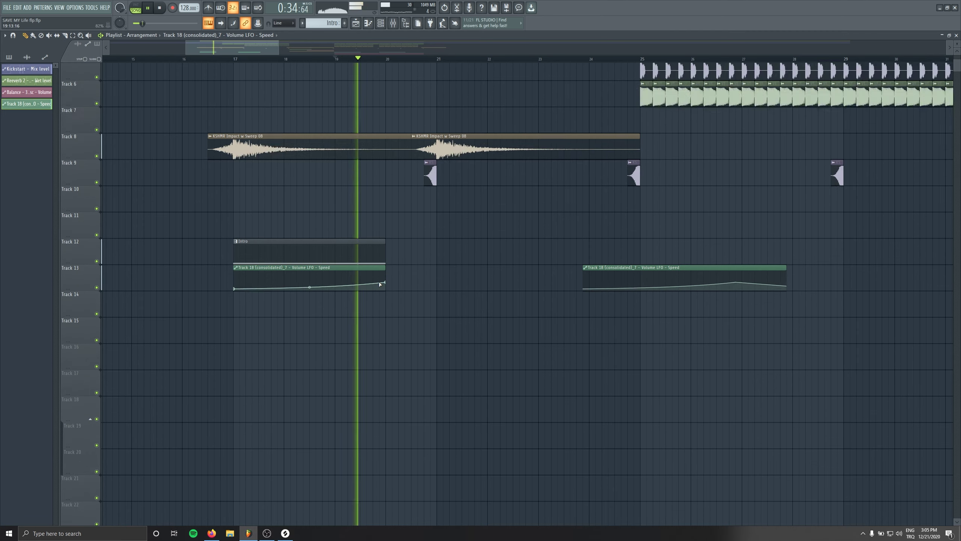
{"action": "left_click", "coordinate": [235, 59]}
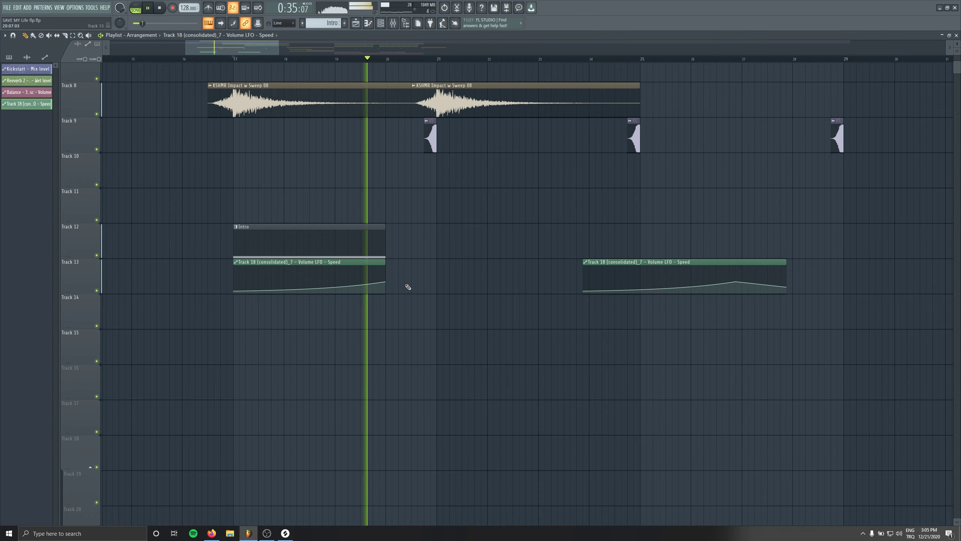
{"action": "key", "text": "space"}
Insert an empty playlist track between the vocal track and the Melo track.
{"action": "scroll", "coordinate": [408, 287], "scroll_direction": "up", "scroll_amount": 4}
{"action": "scroll", "coordinate": [408, 287], "scroll_direction": "down", "scroll_amount": 3}
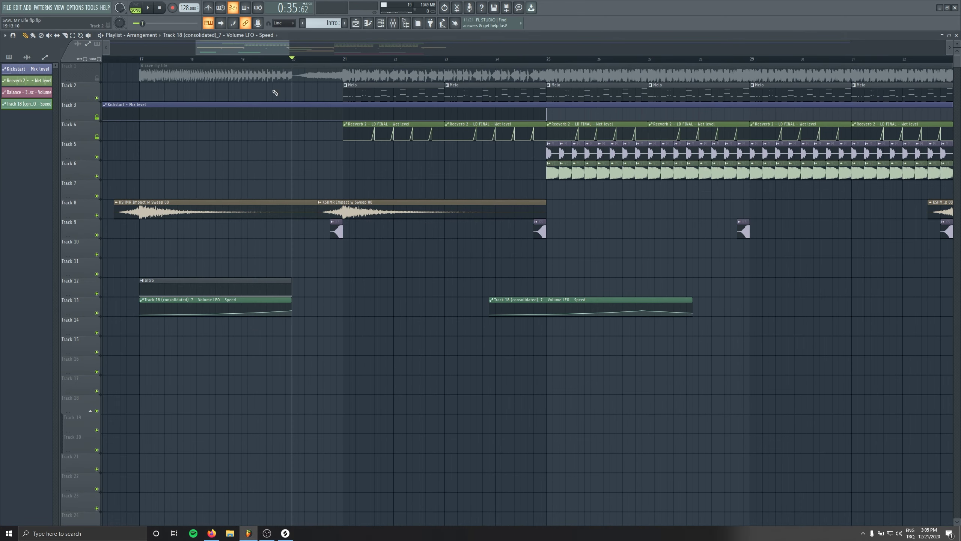
{"action": "right_click", "coordinate": [83, 83]}
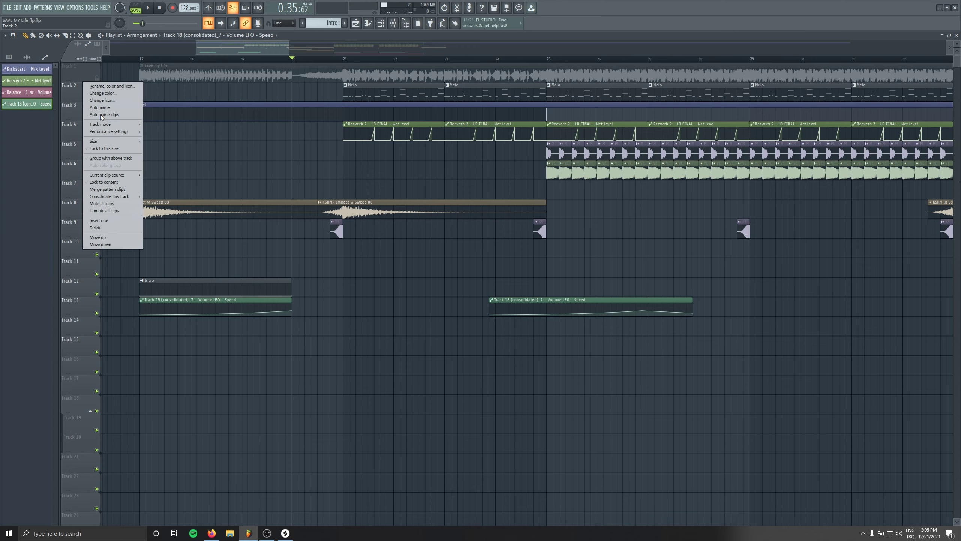
{"action": "left_click", "coordinate": [99, 220]}
{"action": "left_click_drag", "start_coordinate": [293, 60], "coordinate": [335, 61]}
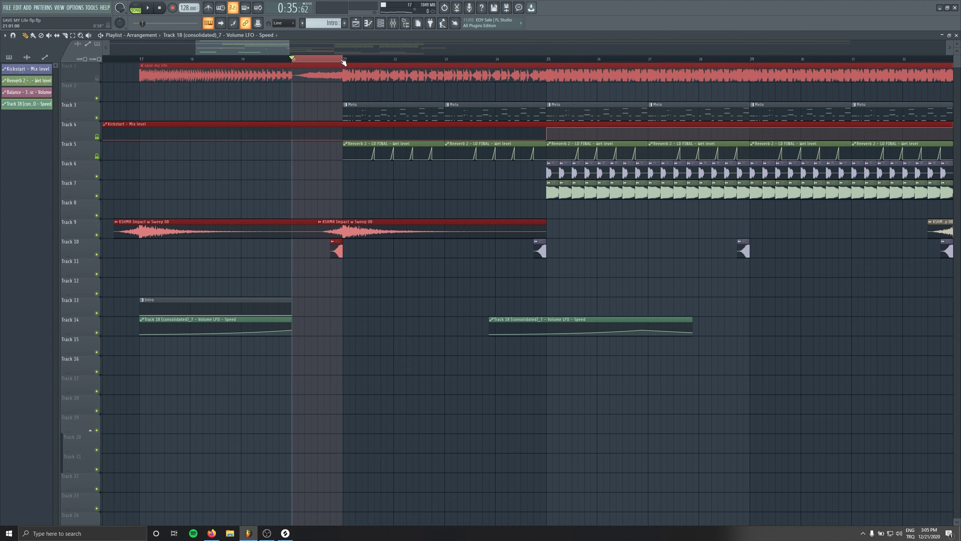
Place a Melo pattern clip at bar 21 on the new Track 2, trim it to its opening note and solo the track.
{"action": "left_click", "coordinate": [346, 115]}
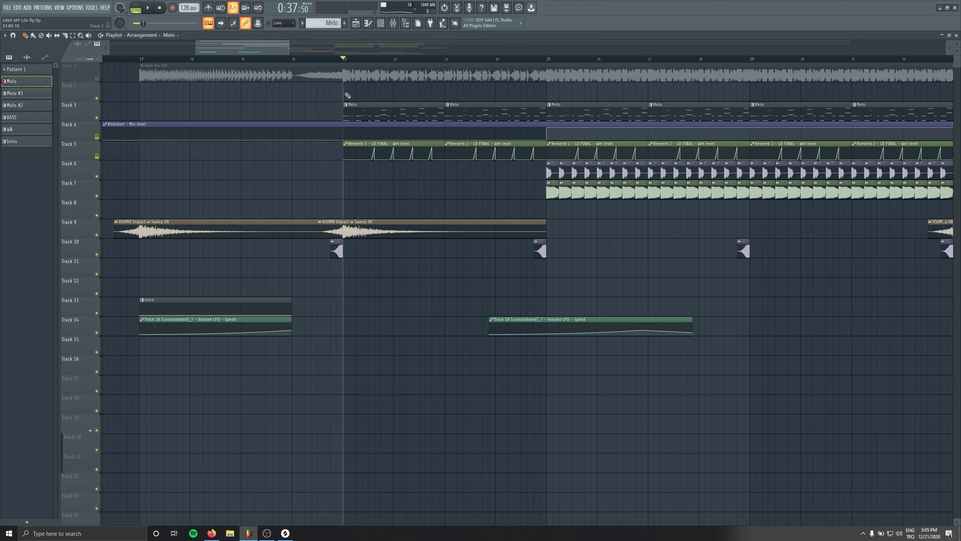
{"action": "left_click", "coordinate": [347, 96]}
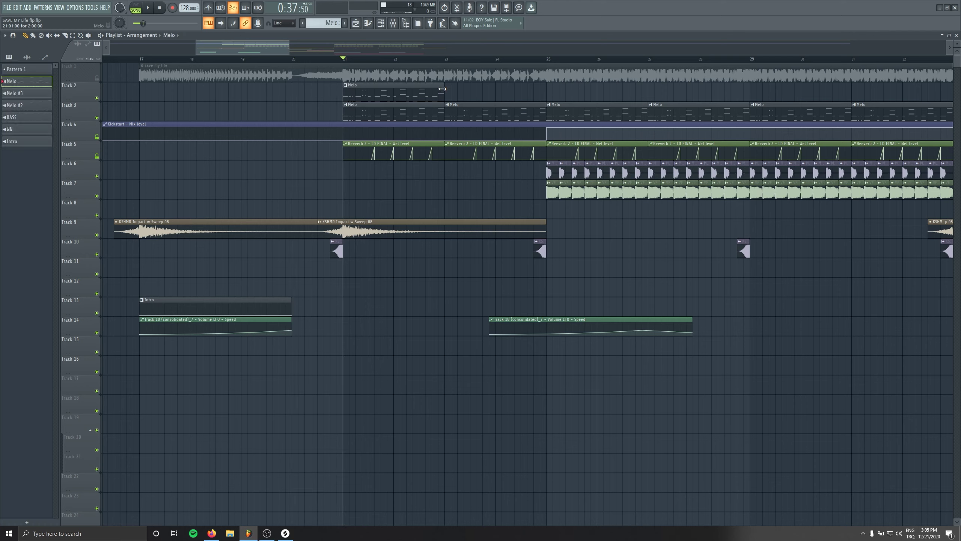
{"action": "right_click", "coordinate": [97, 99]}
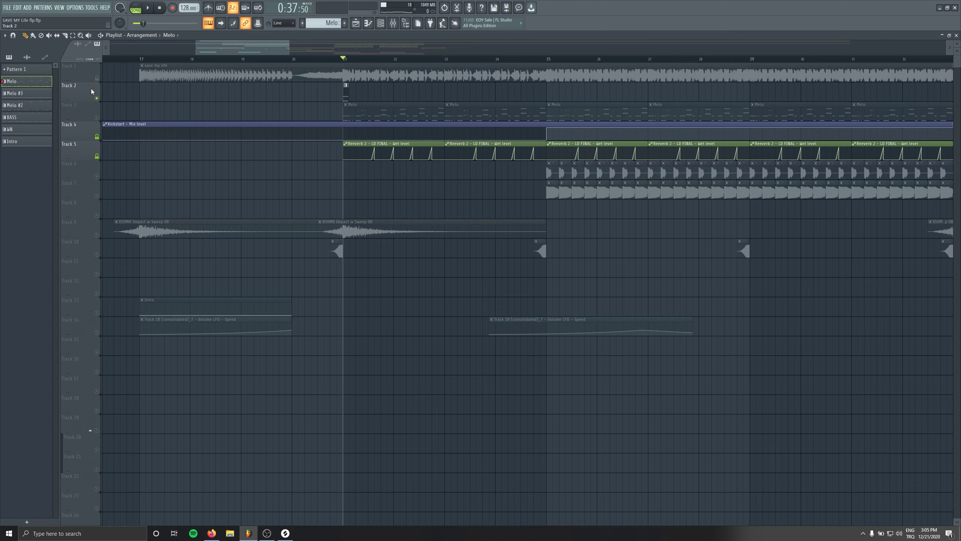
{"action": "right_click", "coordinate": [91, 91]}
Load ValhallaVintageVerb with 100% mix and a 6.82 s decay on mixer Insert 11, followed by Edison in the second slot.
{"action": "left_click", "coordinate": [397, 23]}
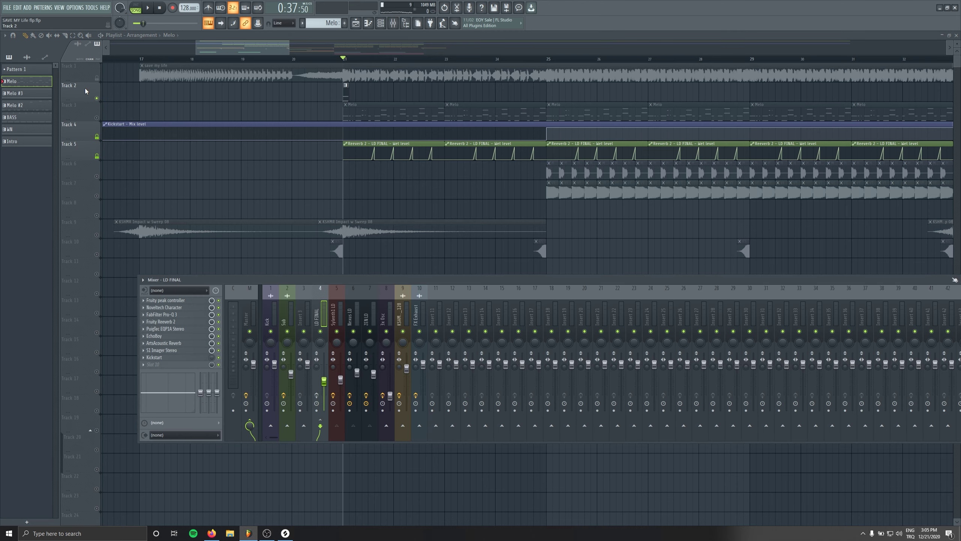
{"action": "left_click", "coordinate": [441, 312]}
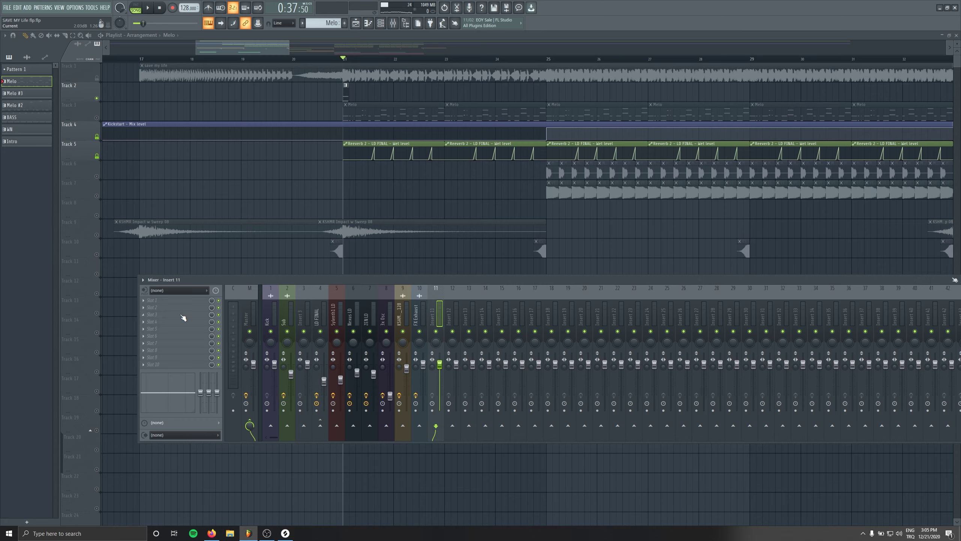
{"action": "left_click", "coordinate": [182, 300]}
{"action": "left_click", "coordinate": [254, 411]}
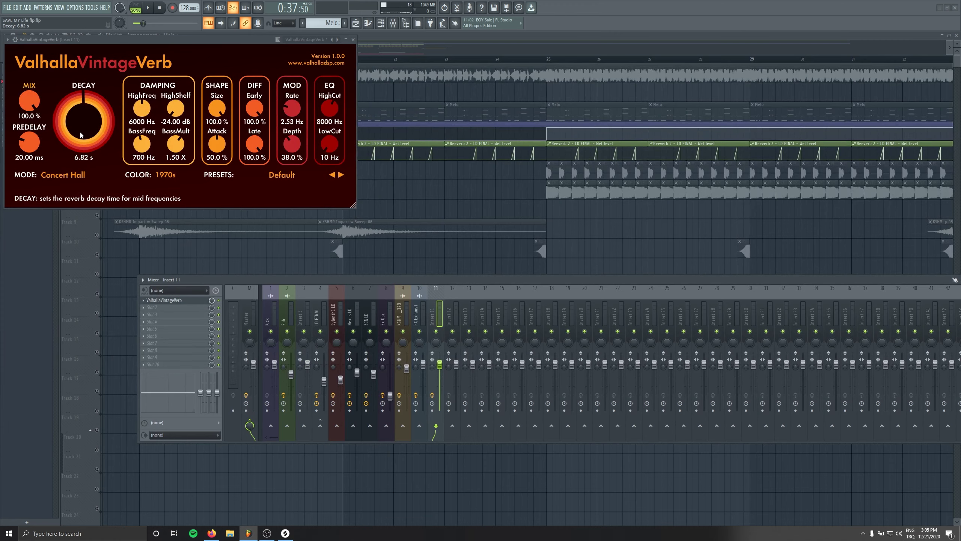
{"action": "left_click", "coordinate": [198, 308]}
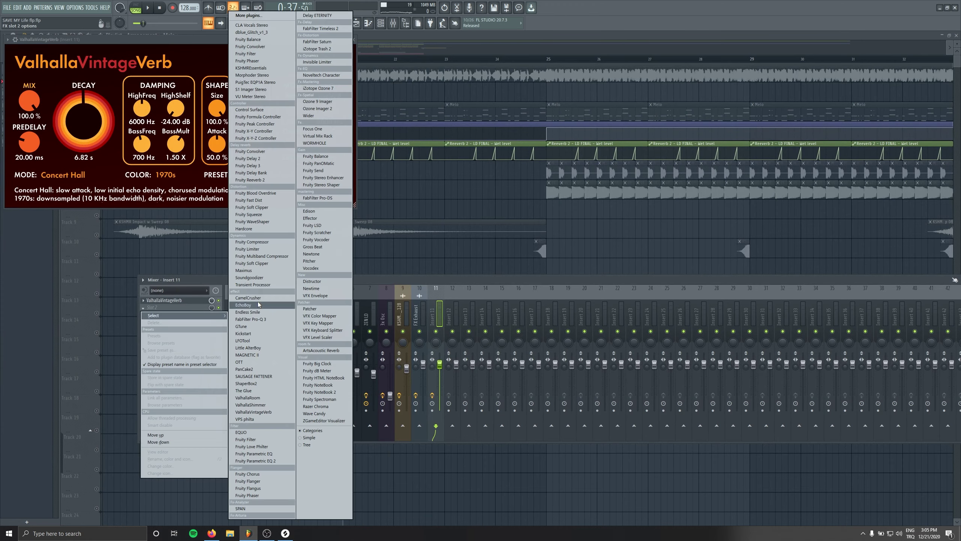
{"action": "left_click", "coordinate": [311, 215]}
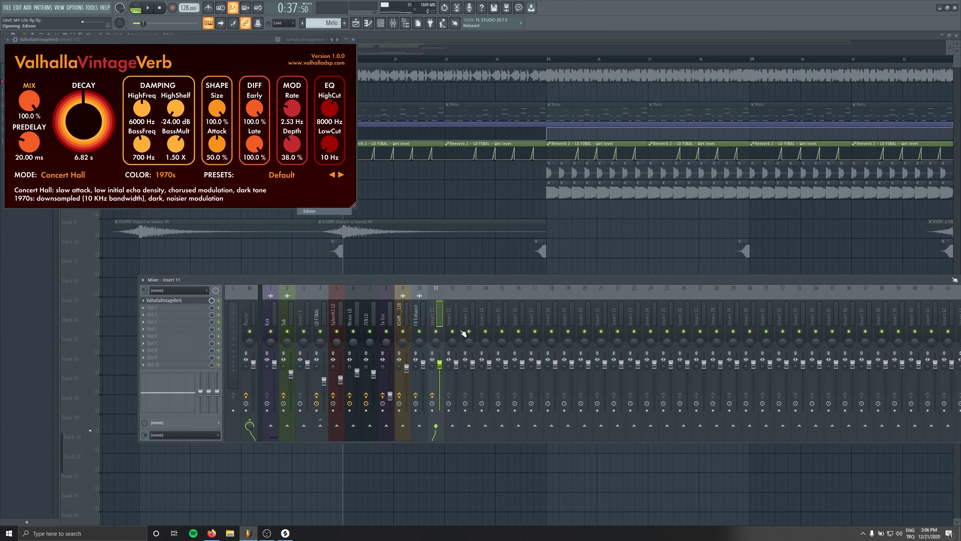
Send the LD FINAL mixer track to Insert 11.
{"action": "left_click", "coordinate": [325, 313]}
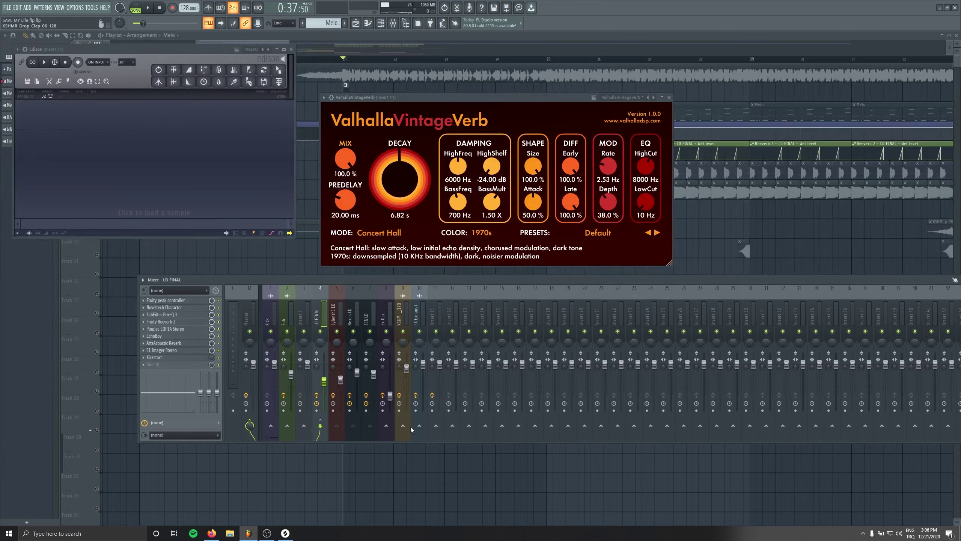
{"action": "left_click", "coordinate": [433, 303]}
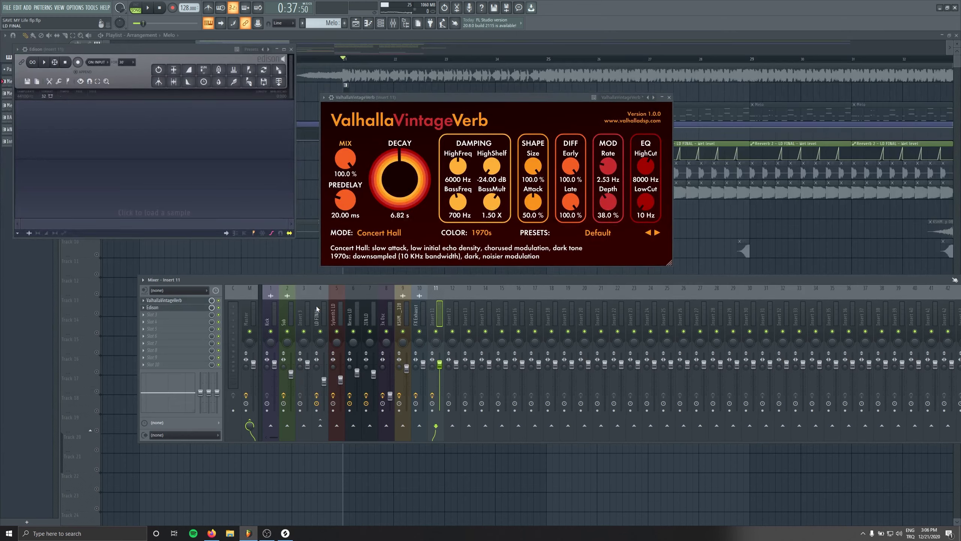
{"action": "left_click", "coordinate": [317, 309]}
Record the melody's reverb tail from bar 21 in Edison and place the recording in the playlist as an audio clip.
{"action": "left_click", "coordinate": [434, 306]}
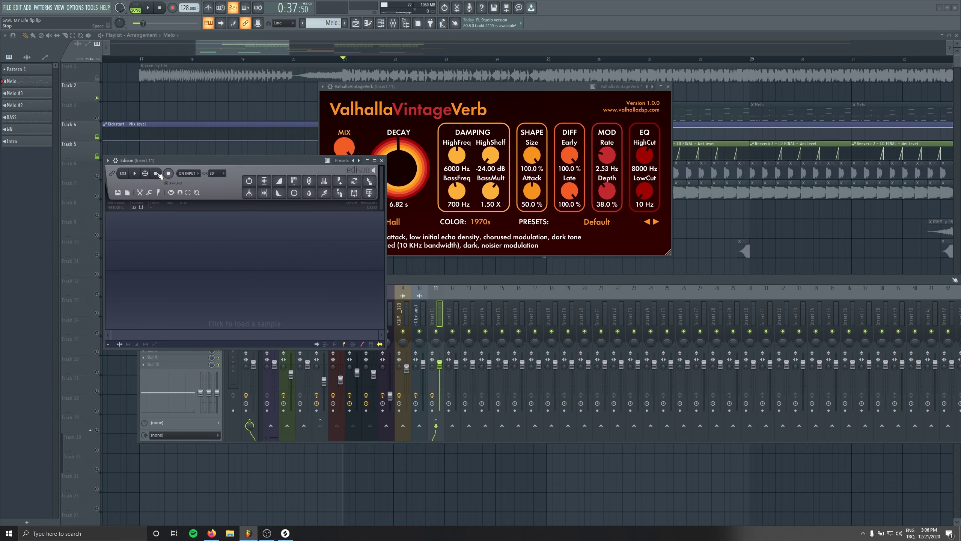
{"action": "key", "text": "space"}
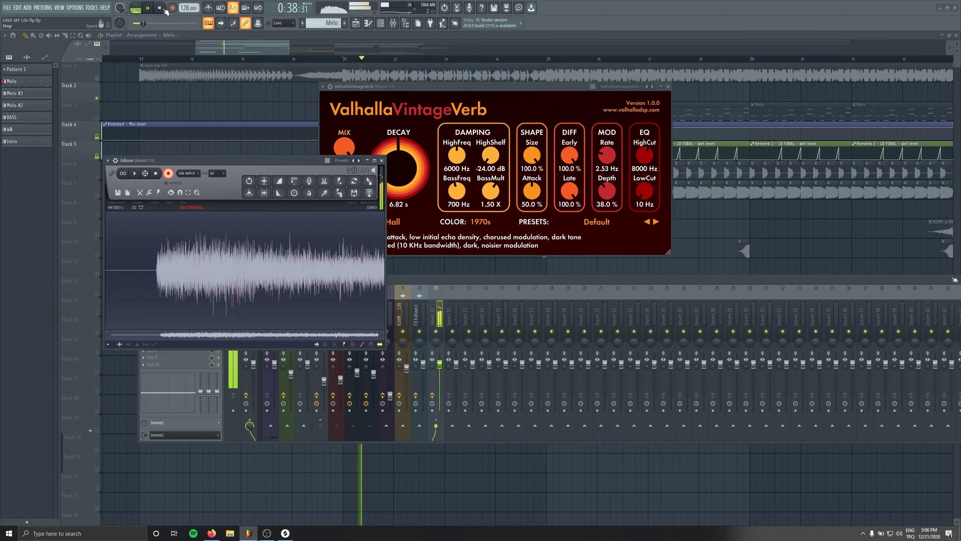
{"action": "key", "text": "space"}
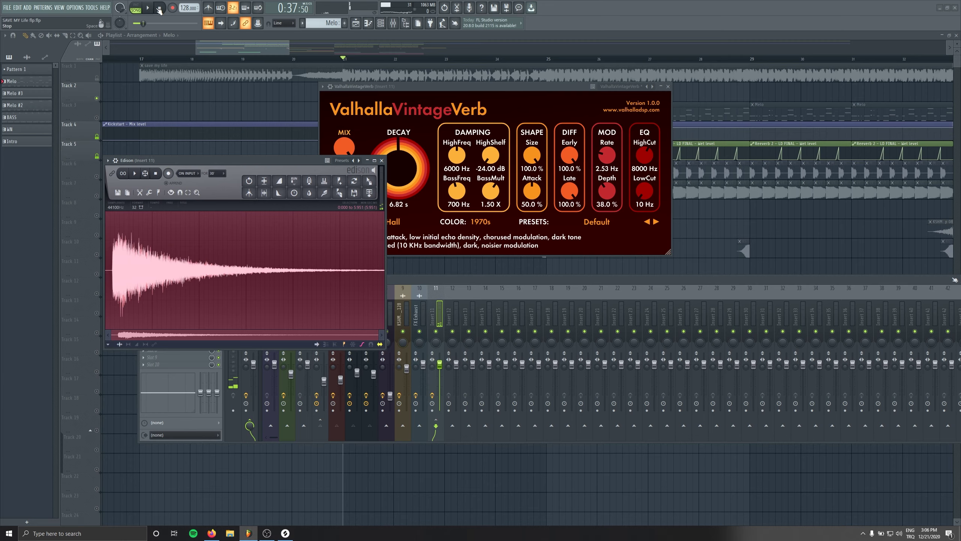
{"action": "left_click_drag", "start_coordinate": [373, 181], "coordinate": [224, 111]}
Close Edison, remove the LD FINAL track's send to Insert 11, and close ValhallaVintageVerb and the mixer.
{"action": "left_click", "coordinate": [393, 25]}
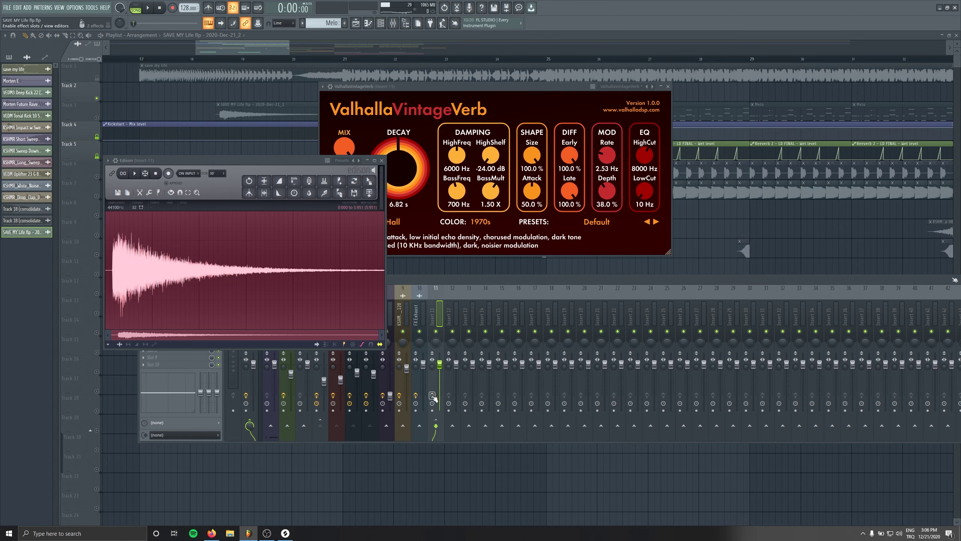
{"action": "left_click", "coordinate": [381, 161]}
{"action": "left_click", "coordinate": [320, 316]}
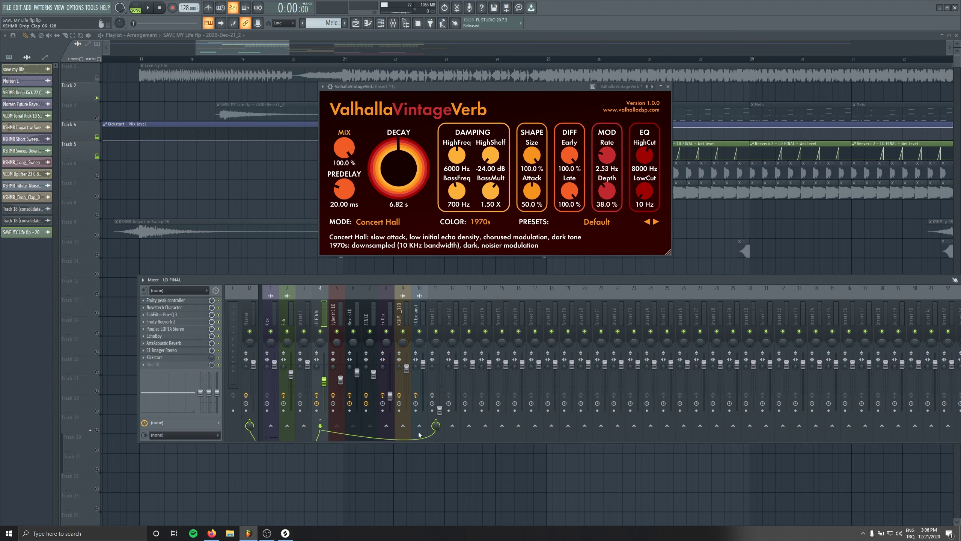
{"action": "left_click", "coordinate": [436, 424]}
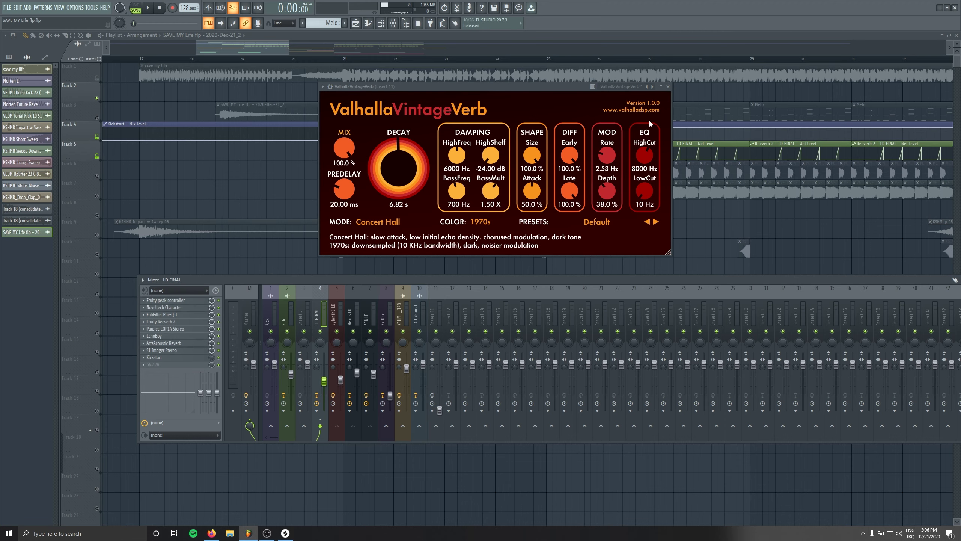
{"action": "left_click", "coordinate": [669, 86]}
{"action": "left_click", "coordinate": [393, 24]}
Normalize and reverse the recorded reverb sample and move its clip to Track 2, ending near bar 21.
{"action": "double_click", "coordinate": [265, 114]}
{"action": "left_click", "coordinate": [127, 128]}
{"action": "left_click", "coordinate": [127, 135]}
{"action": "left_click_drag", "start_coordinate": [373, 115], "coordinate": [399, 96]}
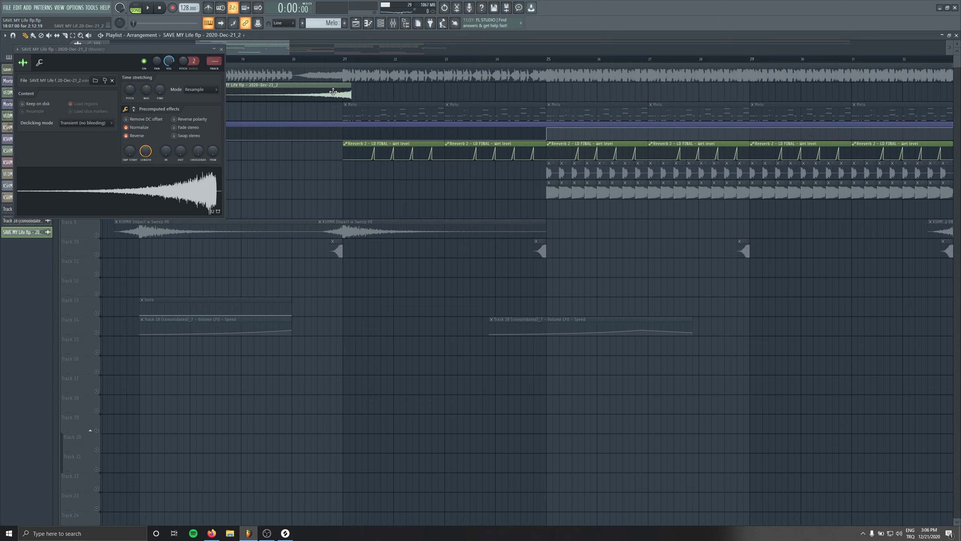
{"action": "left_click", "coordinate": [221, 49]}
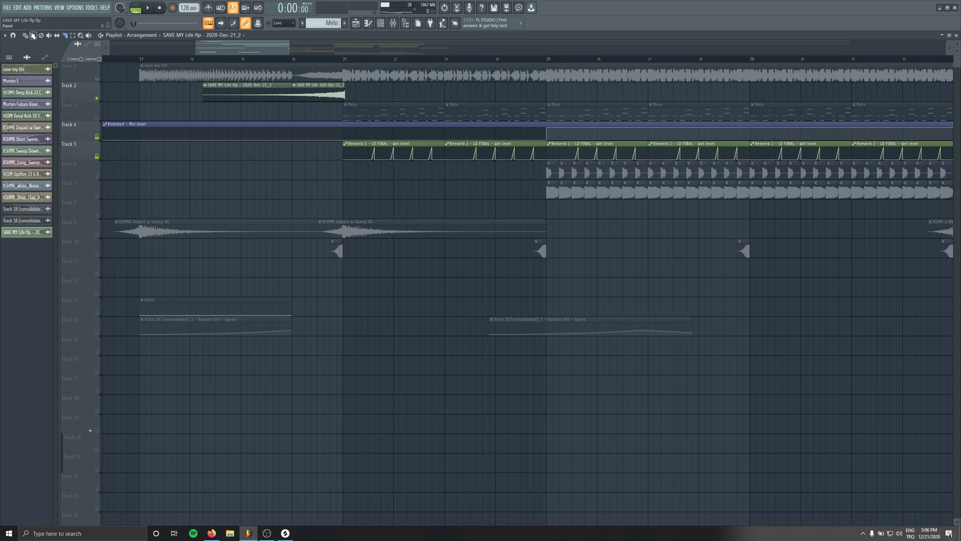
Delete the part of the reversed clip before bar 20 and trim the remaining clip's end exactly to bar 21.
{"action": "right_click", "coordinate": [271, 99]}
{"action": "scroll", "coordinate": [318, 100], "scroll_direction": "up", "scroll_amount": 5}
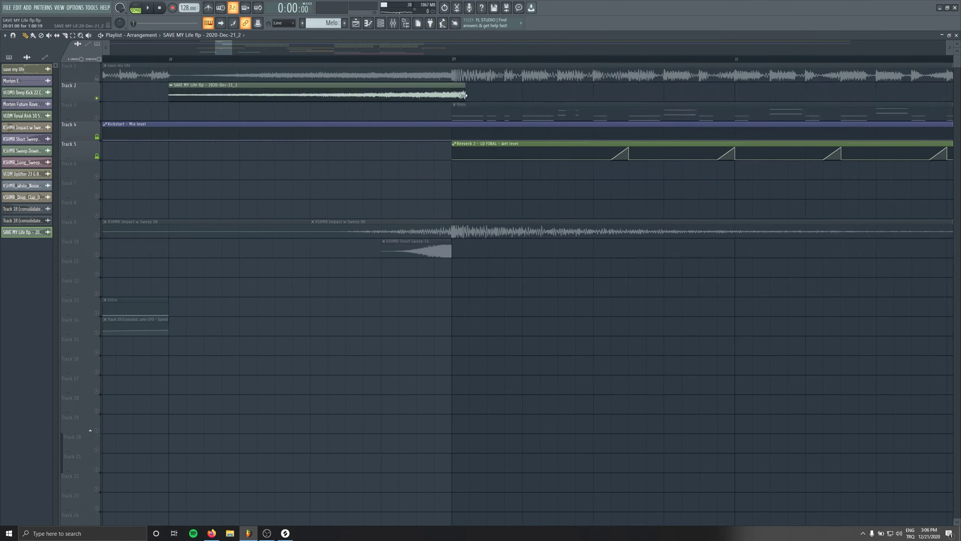
{"action": "scroll", "coordinate": [453, 97], "scroll_direction": "up", "scroll_amount": 4}
{"action": "left_click_drag", "start_coordinate": [435, 96], "coordinate": [452, 95]}
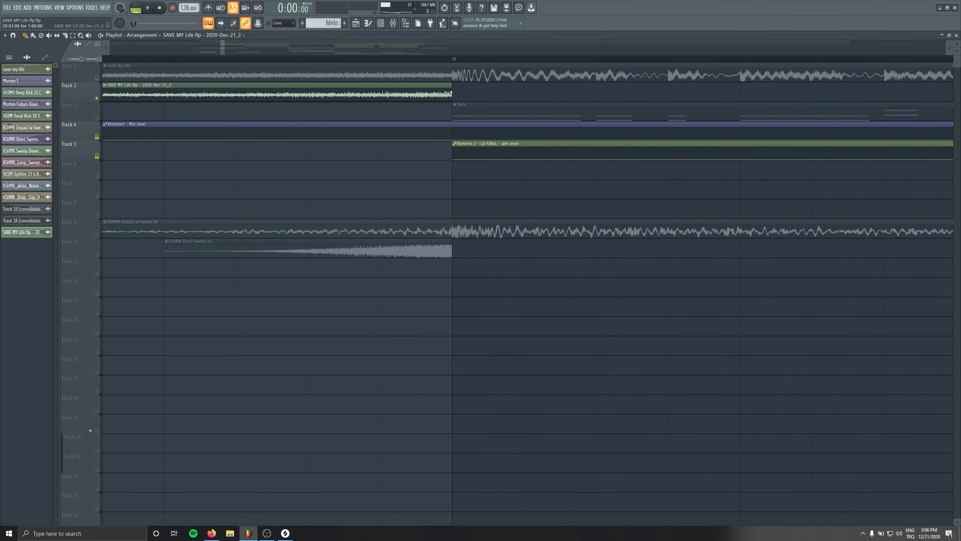
Route the reversed reverb sample to the empty mixer track 12.
{"action": "scroll", "coordinate": [387, 93], "scroll_direction": "down", "scroll_amount": 4}
{"action": "double_click", "coordinate": [341, 92]}
{"action": "key", "text": "ctrl+l"}
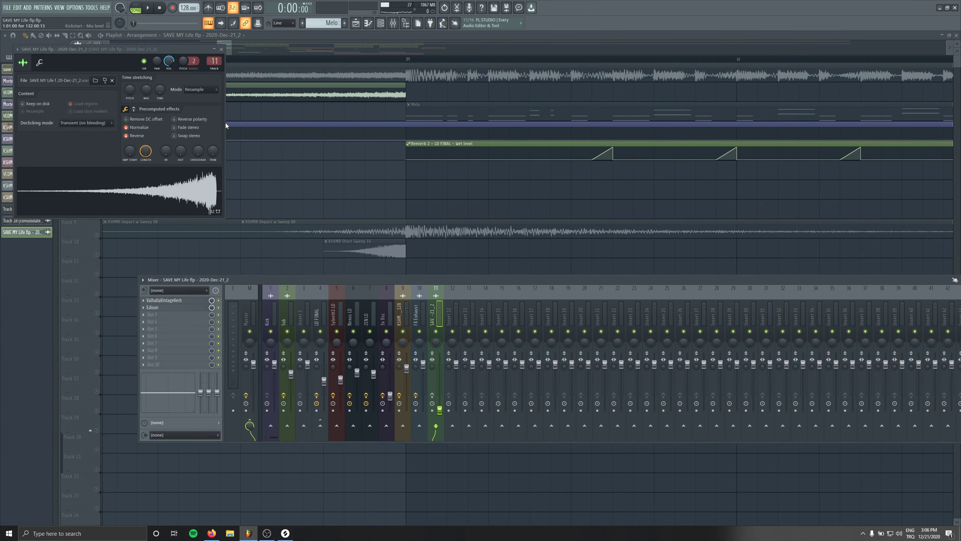
{"action": "key", "text": "ctrl+l"}
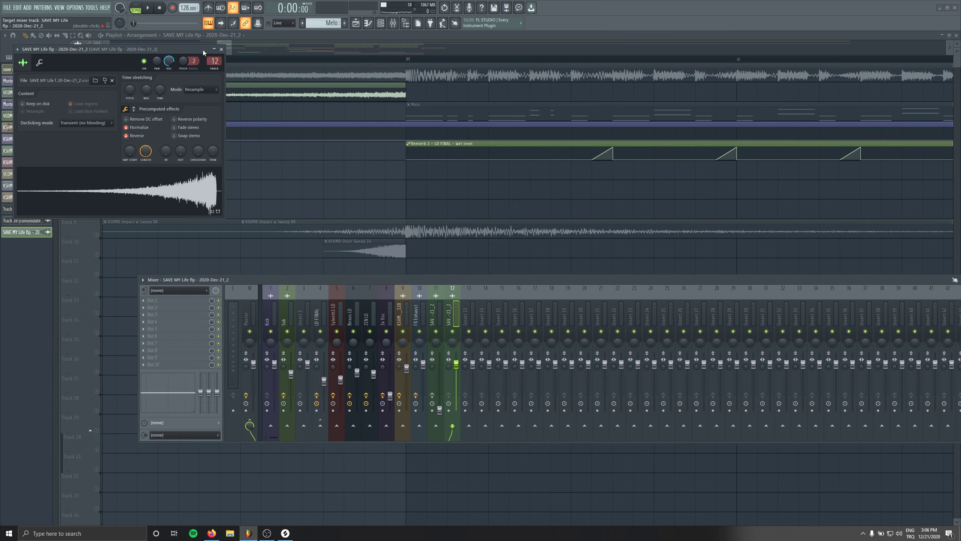
{"action": "left_click", "coordinate": [222, 49]}
Load Fruity Phaser in the first effect slot of the reversed sample's mixer track.
{"action": "left_click", "coordinate": [188, 301]}
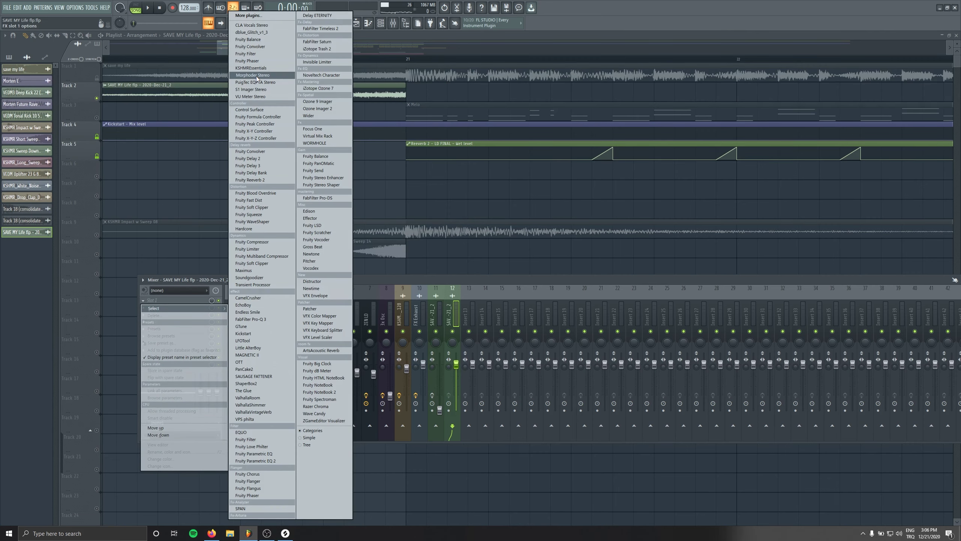
{"action": "left_click", "coordinate": [262, 62]}
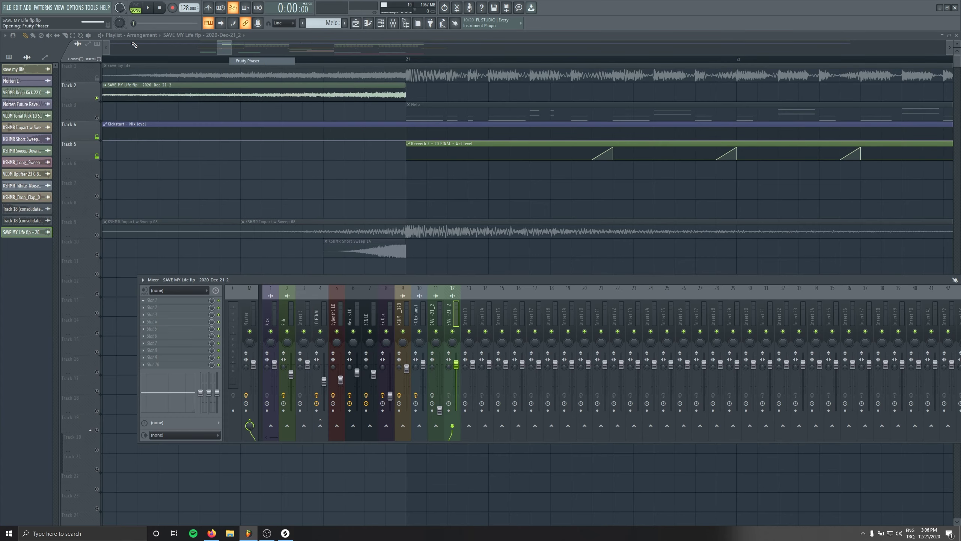
{"action": "left_click_drag", "start_coordinate": [323, 91], "coordinate": [354, 92]}
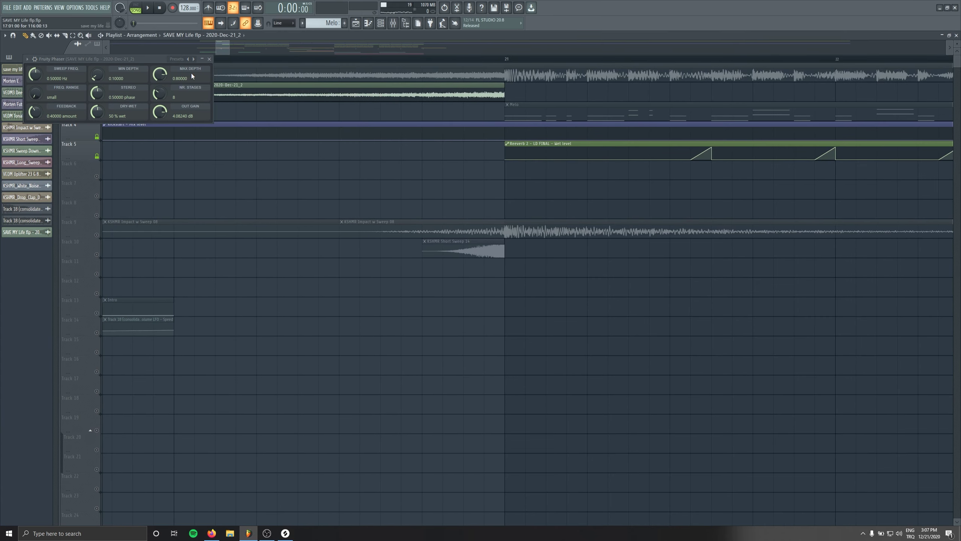
{"action": "left_click", "coordinate": [393, 23]}
Replace Fruity Phaser with Fruity Flanger in the first effect slot of mixer track 12.
{"action": "left_click", "coordinate": [143, 300]}
{"action": "mouse_move", "coordinate": [155, 311]}
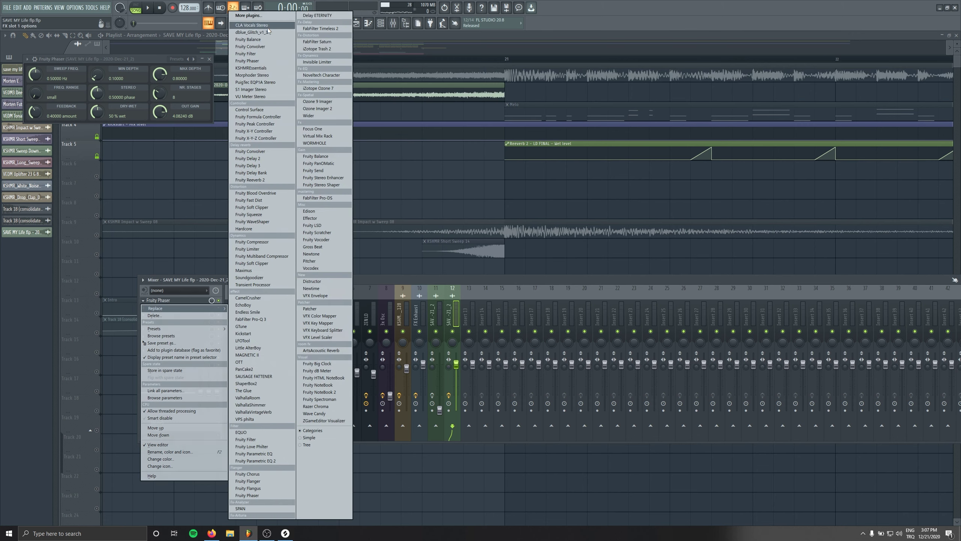
{"action": "left_click", "coordinate": [246, 18]}
Select bar 20 as the playback range and listen to the reversed clip through the flanger.
{"action": "left_click", "coordinate": [174, 59]}
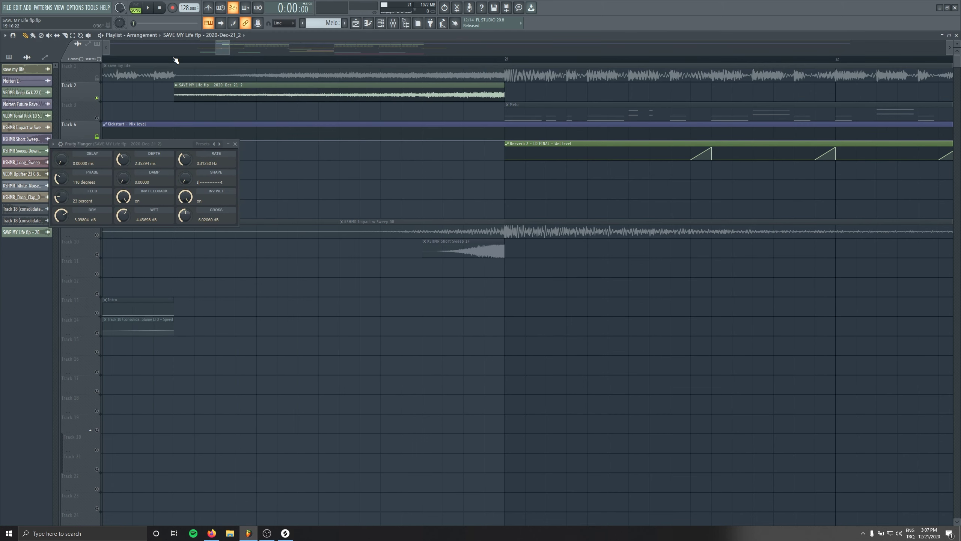
{"action": "double_click", "coordinate": [193, 59]}
{"action": "key", "text": "space"}
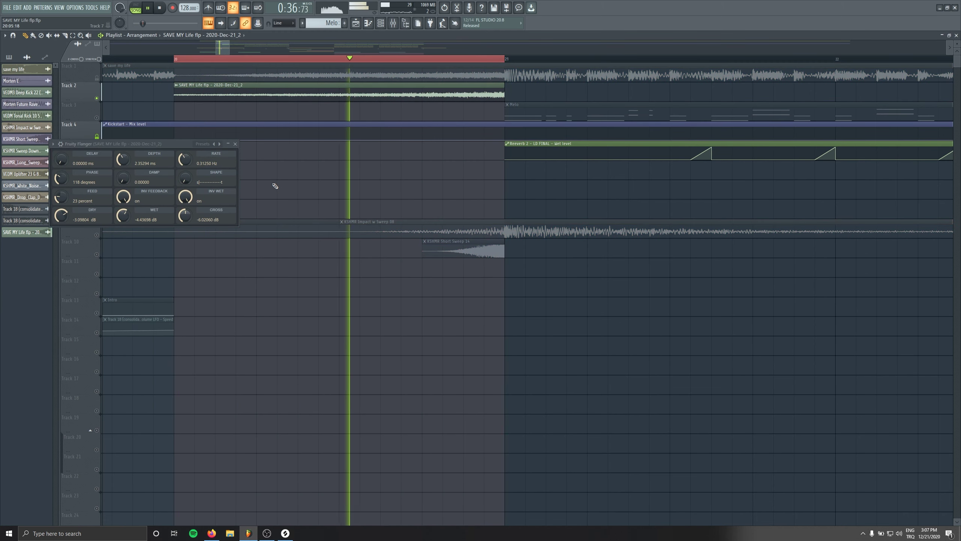
{"action": "key", "text": "space"}
Set the flanger's Dry level to about -9 dB and Wet to about -3.1 dB, then clear the range and play with all tracks unsoloed.
{"action": "left_click_drag", "start_coordinate": [123, 148], "coordinate": [276, 212]}
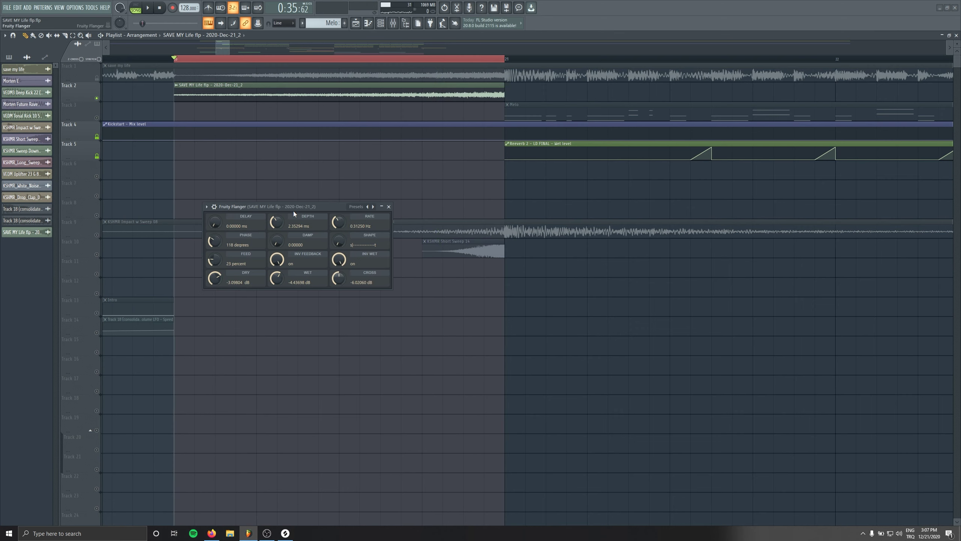
{"action": "key", "text": "space"}
{"action": "key", "text": "space"}
{"action": "key", "text": "space"}
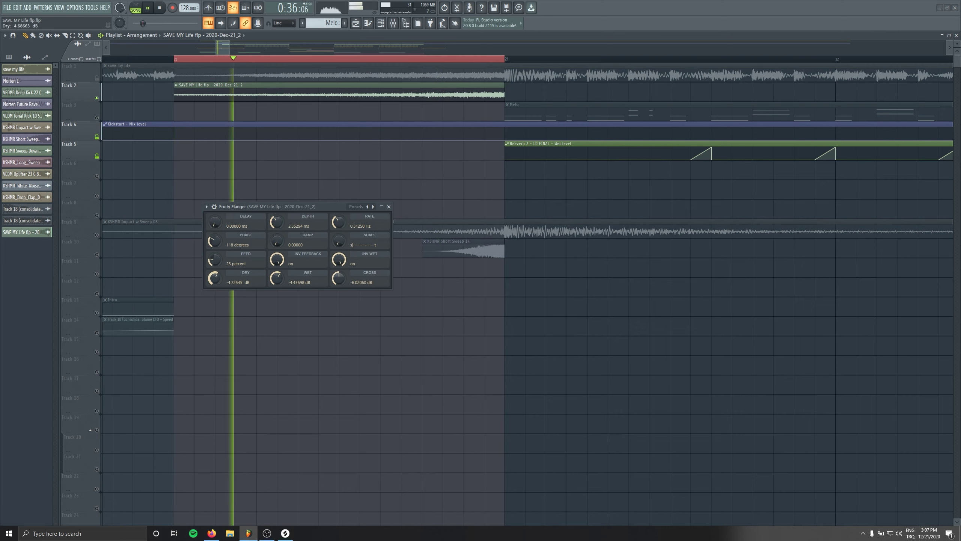
{"action": "scroll", "coordinate": [214, 278], "scroll_direction": "down", "scroll_amount": 5}
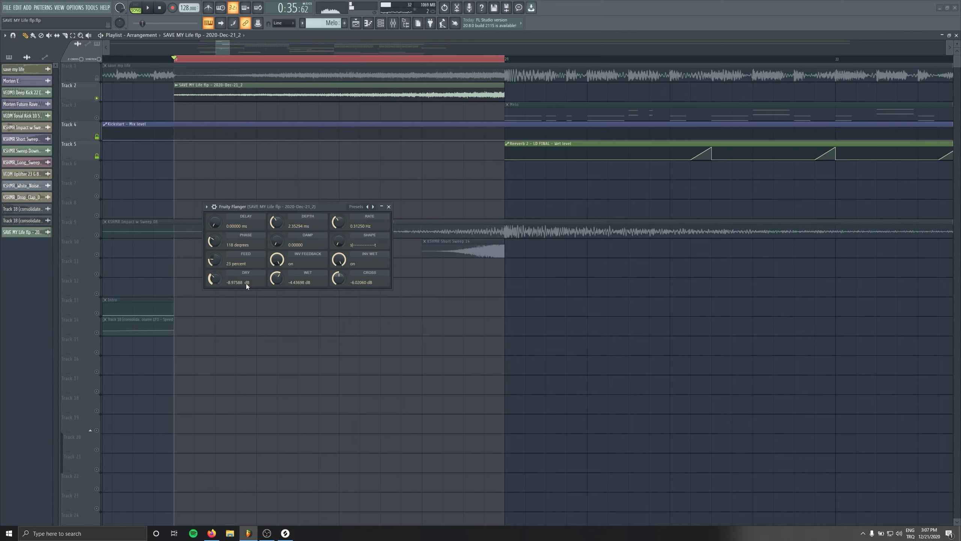
{"action": "left_click_drag", "start_coordinate": [279, 281], "coordinate": [279, 271]}
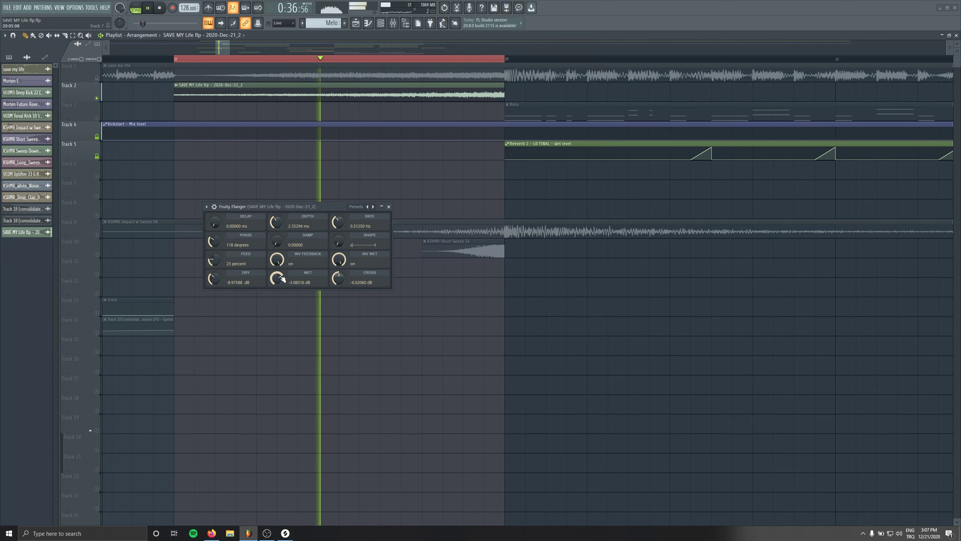
{"action": "double_click", "coordinate": [155, 56]}
{"action": "left_click", "coordinate": [389, 207]}
{"action": "key", "text": "F9"}
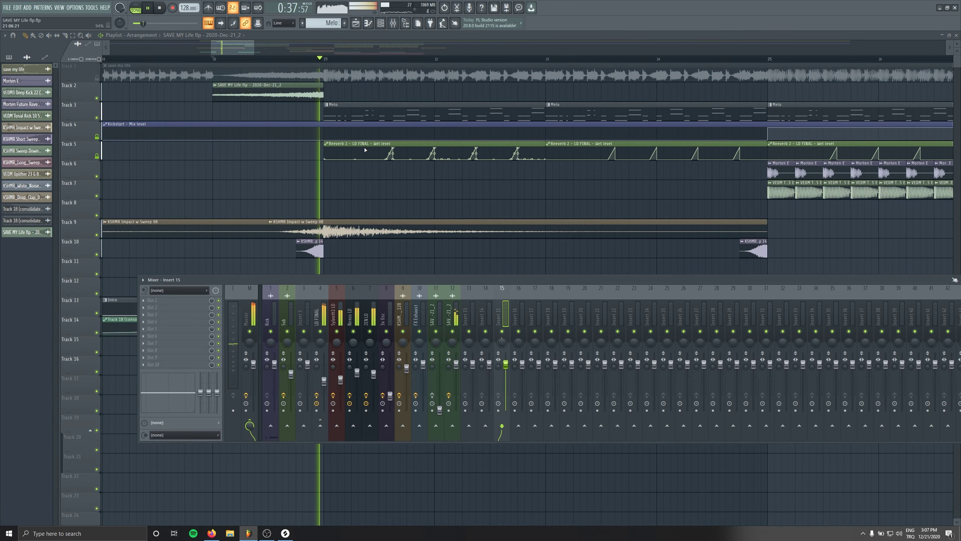
Apply a quick fade-in of about 18% to the reversed reverb sample on Track 2.
{"action": "double_click", "coordinate": [260, 97]}
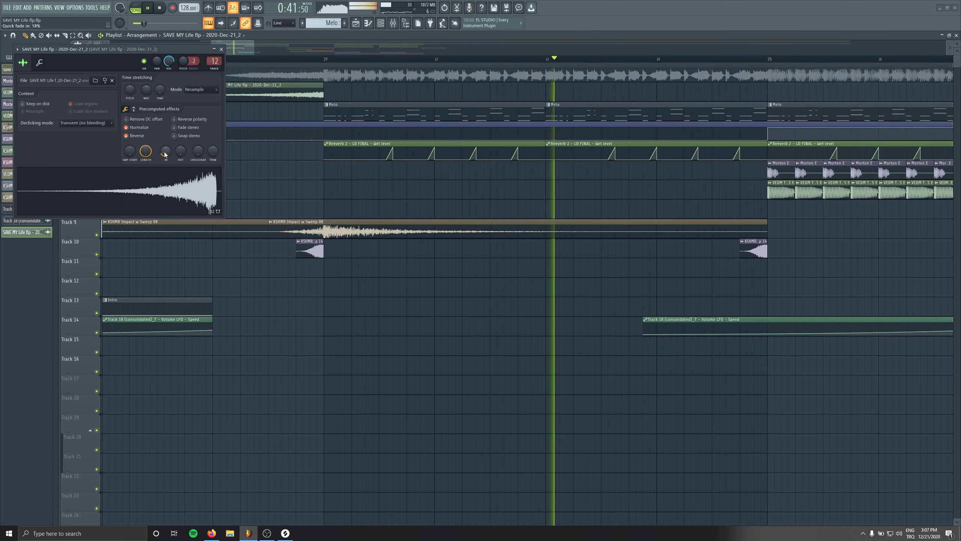
{"action": "left_click", "coordinate": [221, 49]}
{"action": "scroll", "coordinate": [441, 354], "scroll_direction": "down", "scroll_amount": 3}
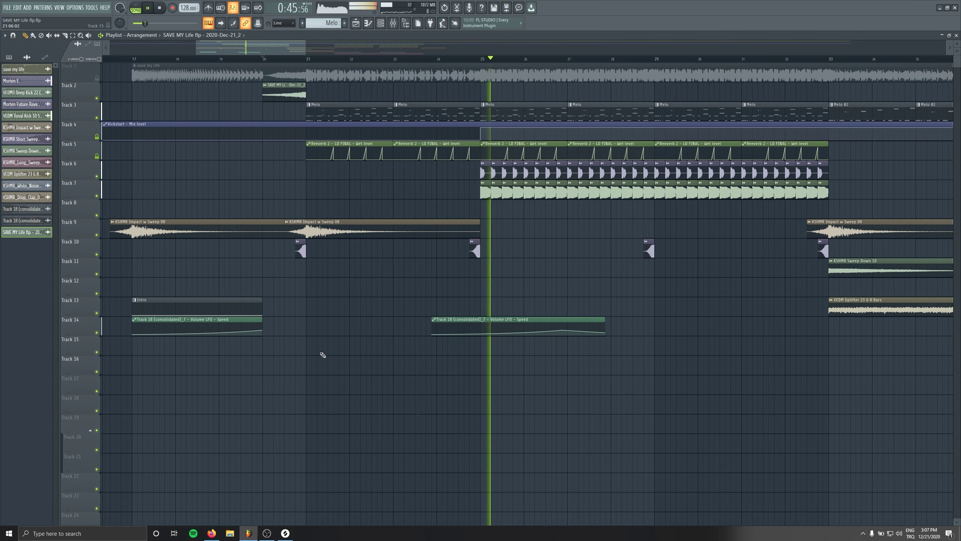
Lower the LD FINAL mixer track's volume to 60%.
{"action": "left_click", "coordinate": [393, 24]}
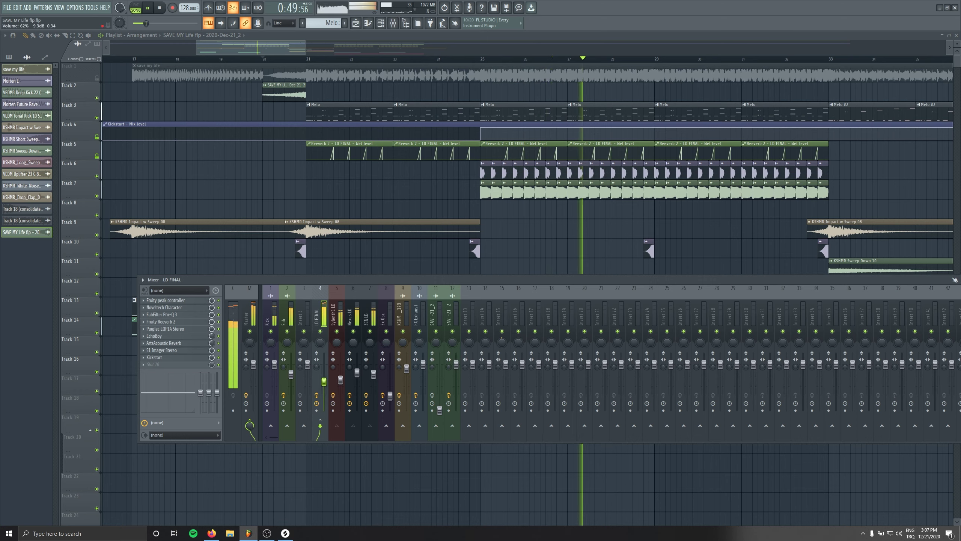
{"action": "left_click_drag", "start_coordinate": [324, 382], "coordinate": [324, 384]}
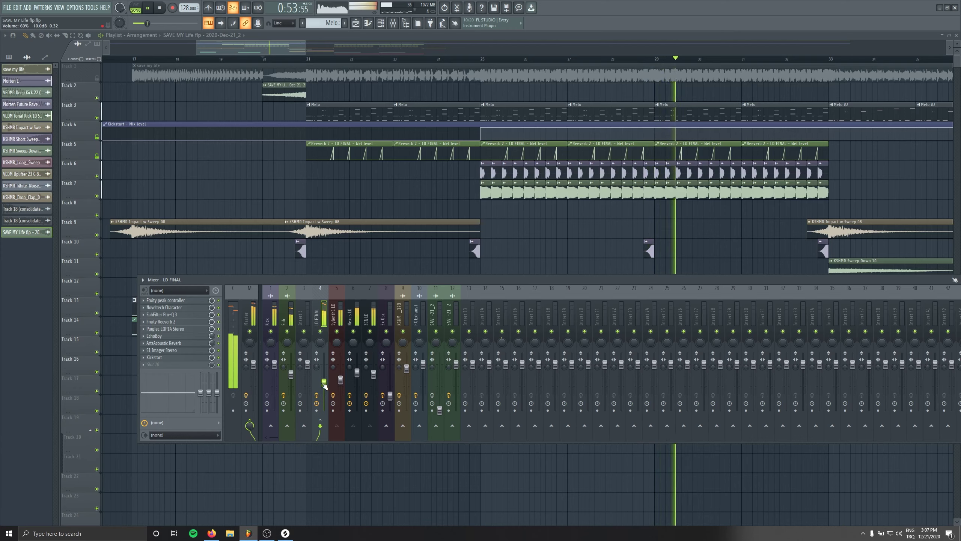
{"action": "left_click", "coordinate": [165, 300]}
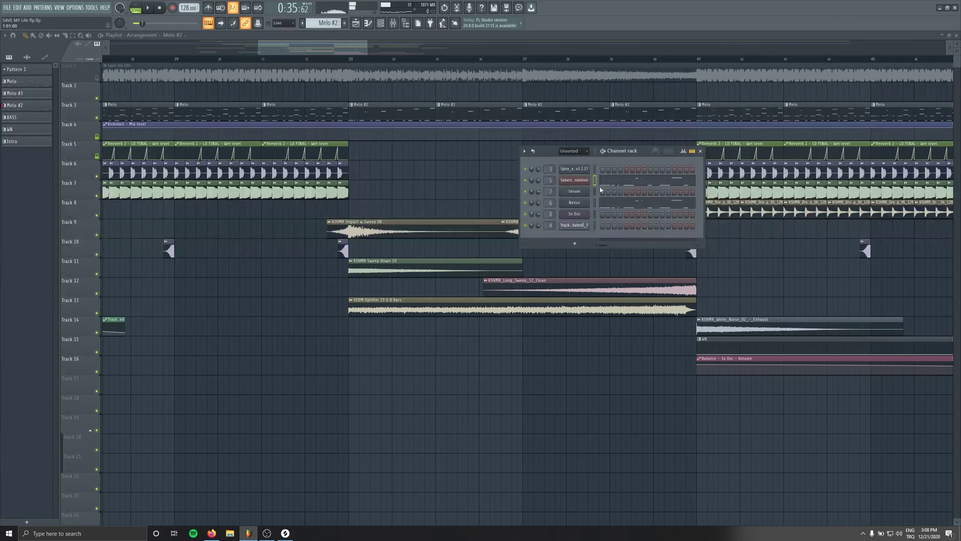
Paste the lead melody notes into the Serum channel of the Melo #2 pattern.
{"action": "left_click", "coordinate": [595, 194]}
{"action": "key", "text": "ctrl+v"}
{"action": "left_click", "coordinate": [608, 196]}
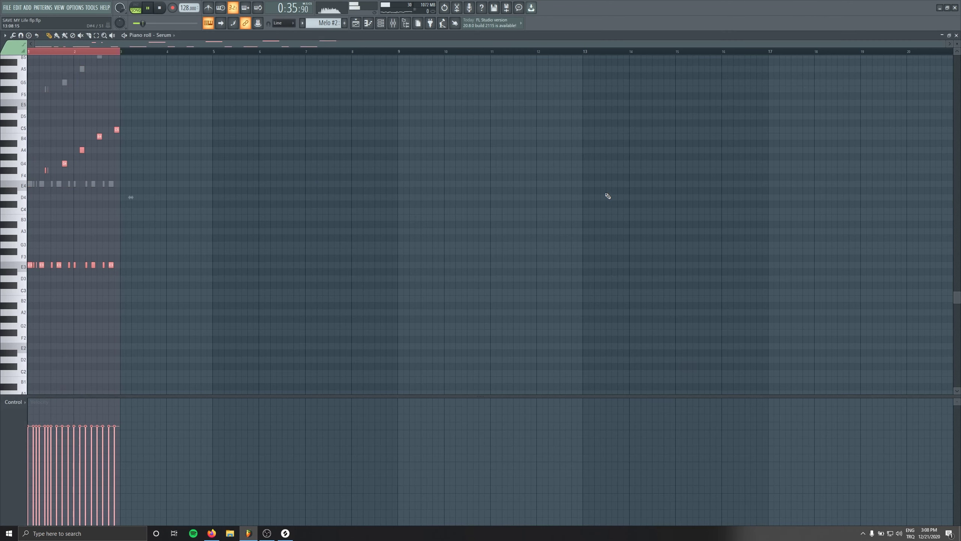
{"action": "key", "text": "F5"}
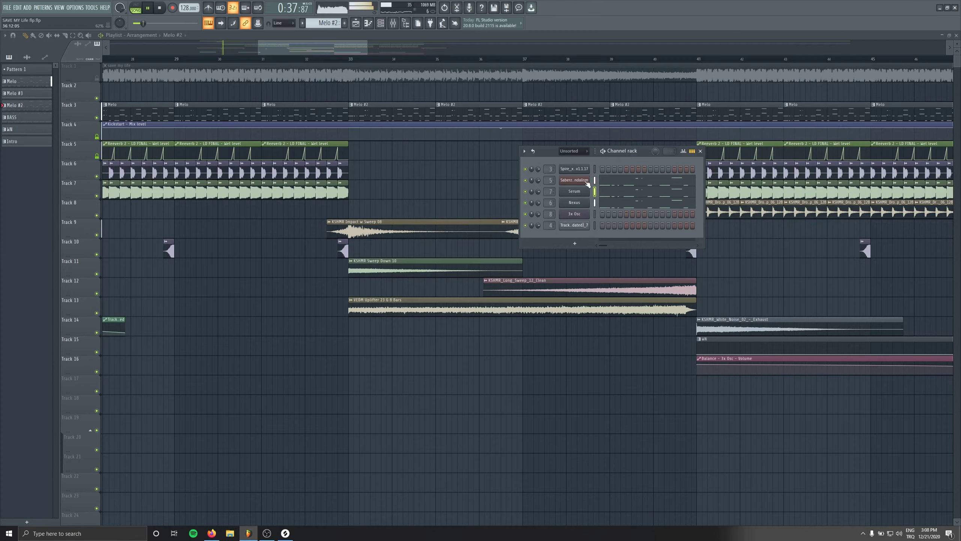
Transpose all of the lead channel's notes in the Melo #2 pattern up in octave steps.
{"action": "left_click", "coordinate": [619, 198]}
{"action": "key", "text": "ctrl+a"}
{"action": "key", "text": "ctrl+Up"}
{"action": "key", "text": "ctrl+Up"}
{"action": "key", "text": "Escape"}
Play the song from bar 33 and check the Saberz Vandalism notes in the piano roll.
{"action": "left_click", "coordinate": [351, 59]}
{"action": "key", "text": "F7"}
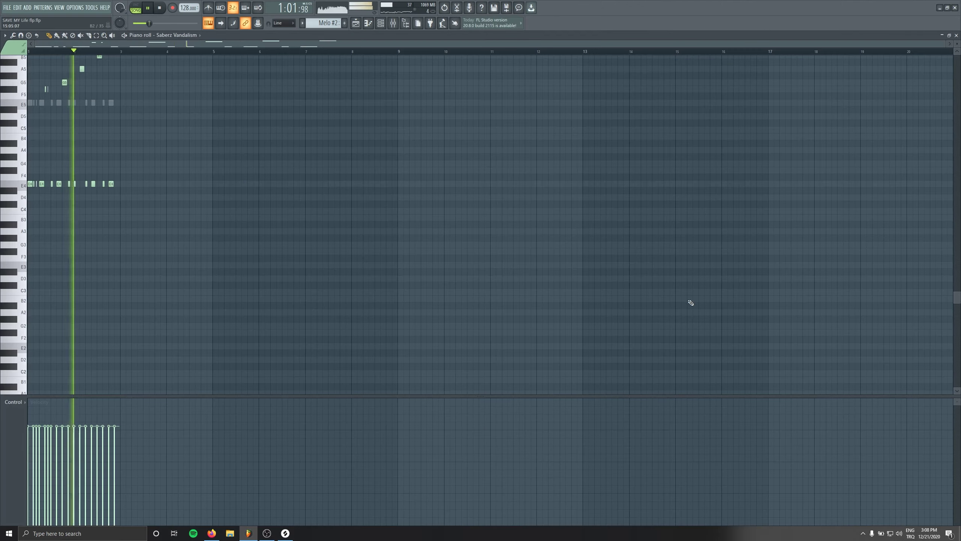
{"action": "key", "text": "Escape"}
{"action": "key", "text": "Escape"}
{"action": "key", "text": "space"}
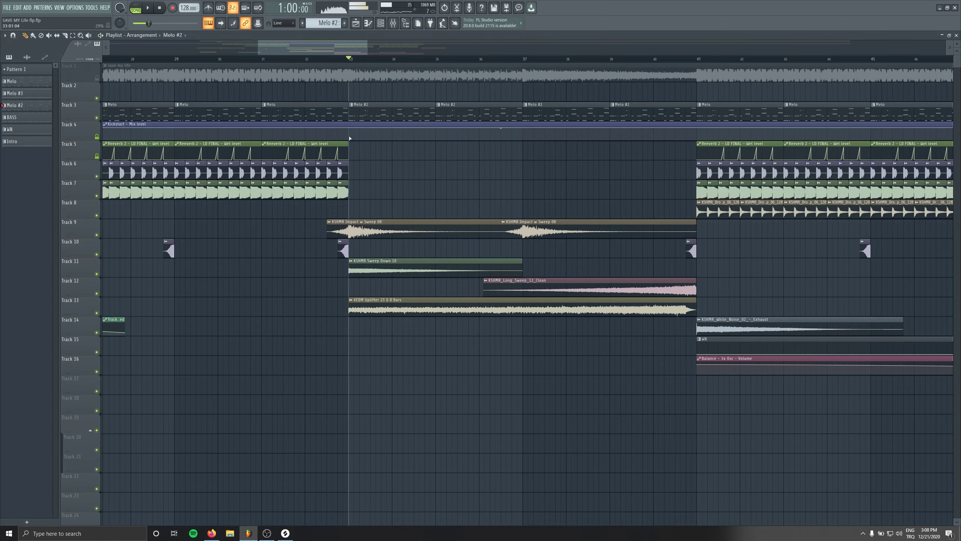
Drop the Kickstart mix level automation to minimum from bar 33 to bar 41, restore it at bar 41, and play the section.
{"action": "left_click_drag", "start_coordinate": [348, 126], "coordinate": [350, 157]}
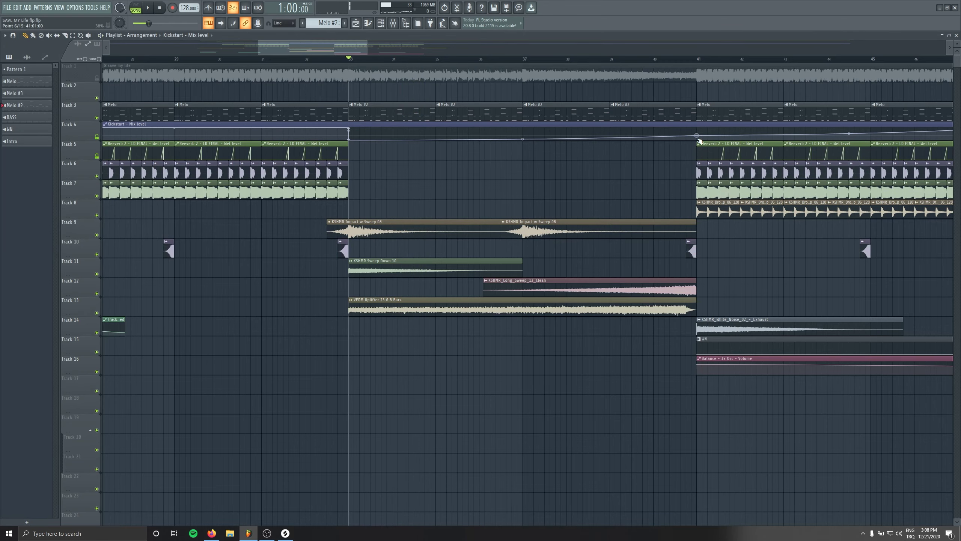
{"action": "left_click_drag", "start_coordinate": [699, 141], "coordinate": [700, 148]}
{"action": "left_click_drag", "start_coordinate": [699, 137], "coordinate": [698, 127]}
{"action": "key", "text": "space"}
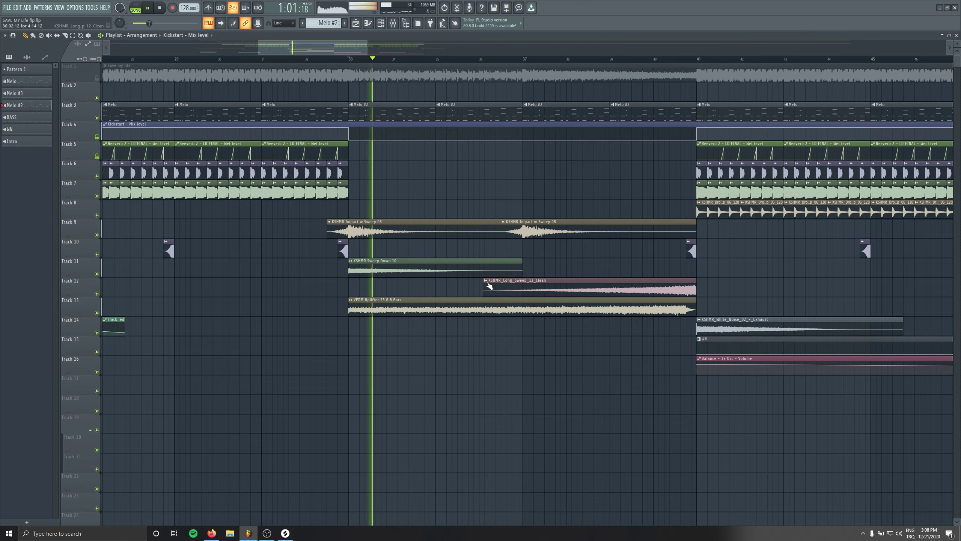
{"action": "scroll", "coordinate": [488, 286], "scroll_direction": "down", "scroll_amount": 3}
{"action": "scroll", "coordinate": [579, 393], "scroll_direction": "down", "scroll_amount": 2}
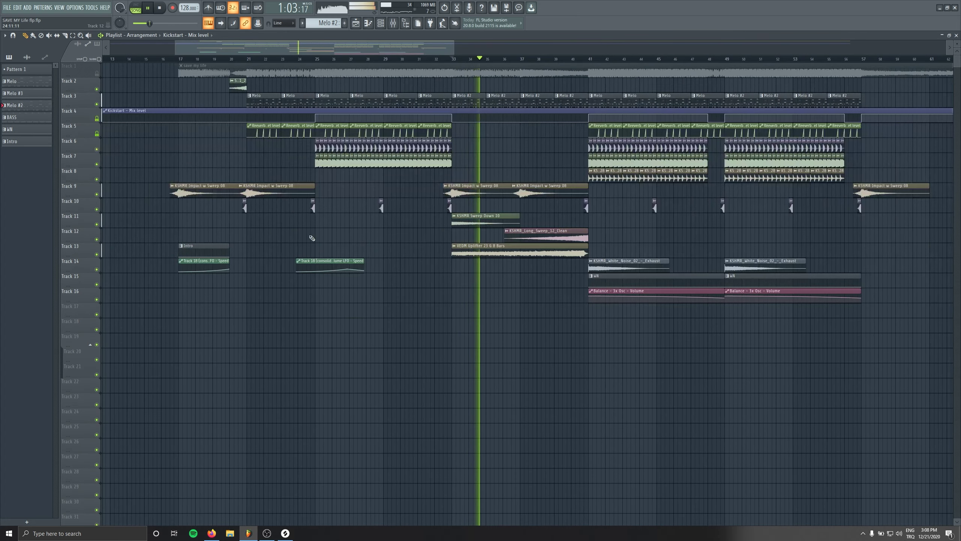
Delete the automation clip near bar 24 on Track 14, and move the Intro clip and its automation to Tracks 17 and 18.
{"action": "right_click", "coordinate": [354, 266]}
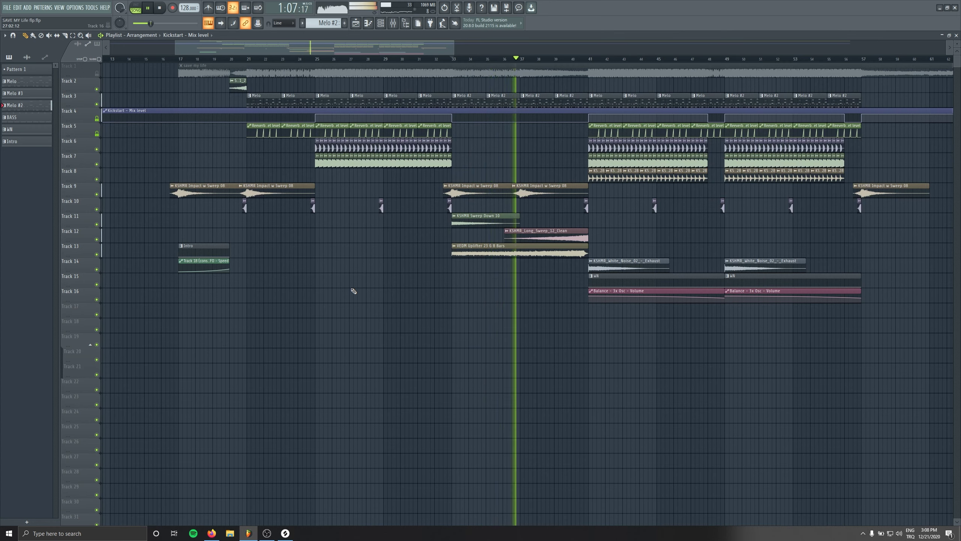
{"action": "left_click_drag", "start_coordinate": [294, 275], "coordinate": [196, 317]}
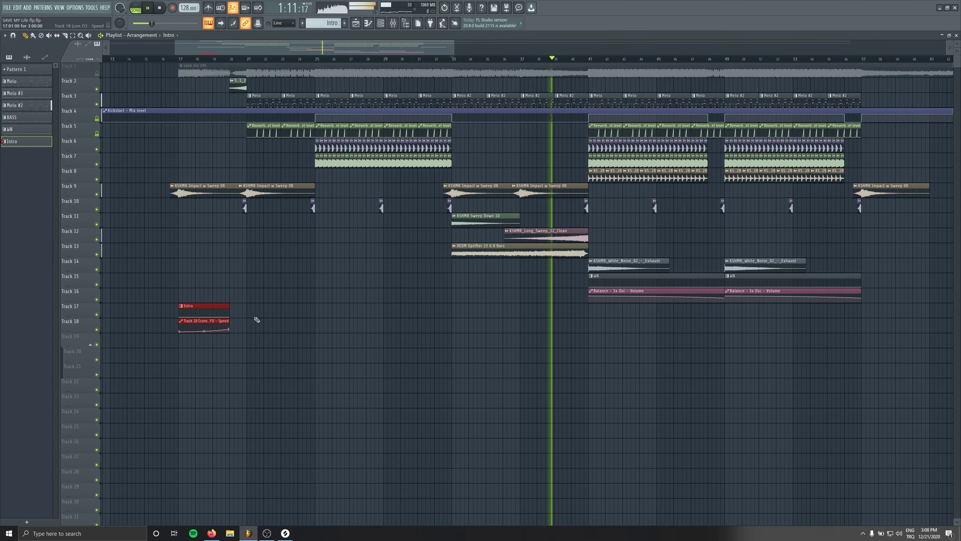
{"action": "left_click", "coordinate": [684, 385]}
{"action": "right_click", "coordinate": [722, 381]}
{"action": "scroll", "coordinate": [465, 326], "scroll_direction": "right", "scroll_amount": 4}
{"action": "left_click", "coordinate": [515, 369]}
{"action": "right_click", "coordinate": [524, 367]}
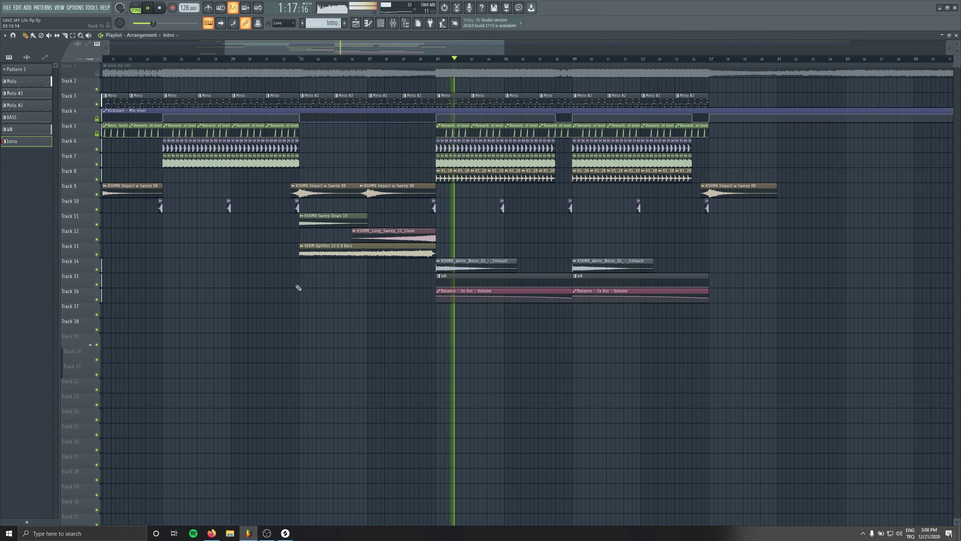
Copy the KSHMR Sweep Down clip on Track 11 to bar 57 and stop playback.
{"action": "scroll", "coordinate": [689, 382], "scroll_direction": "down", "scroll_amount": 2}
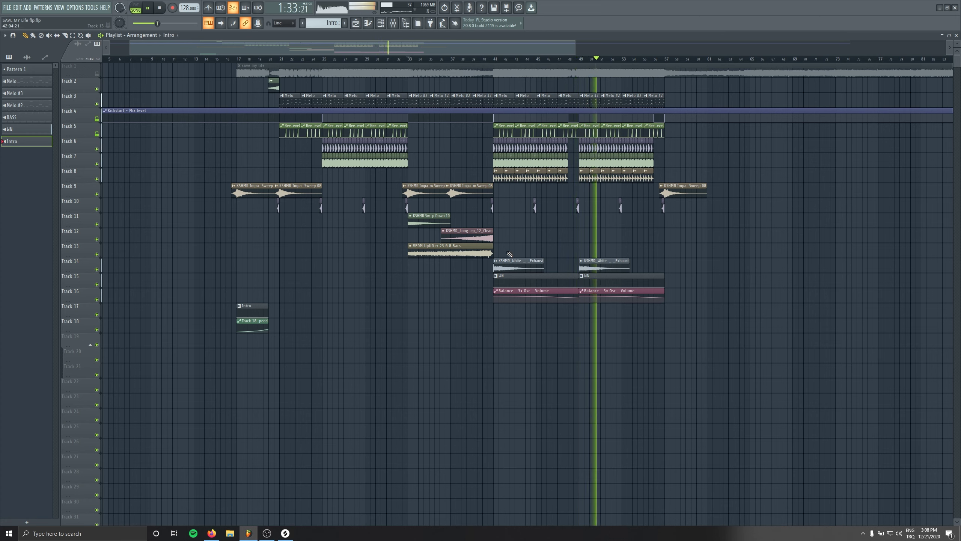
{"action": "left_click_drag", "start_coordinate": [430, 217], "coordinate": [688, 220]}
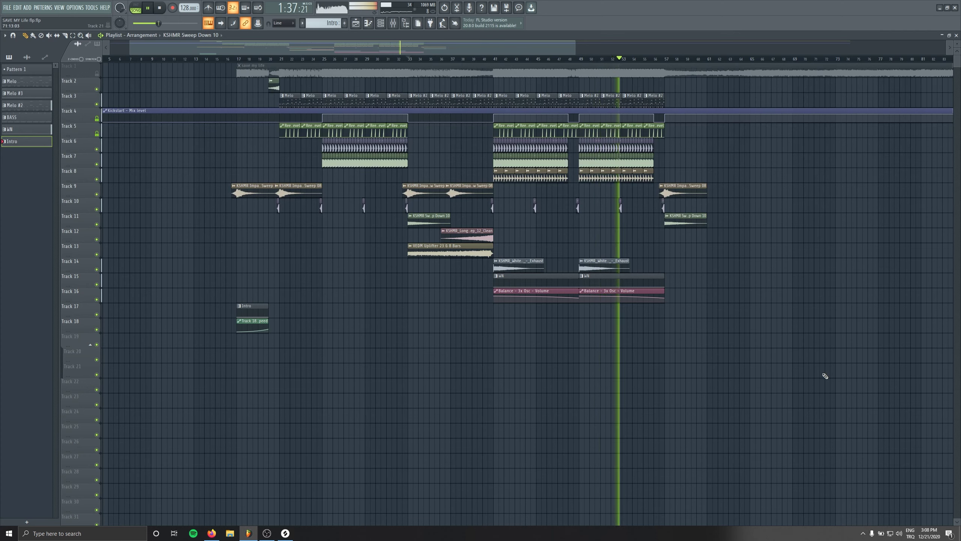
{"action": "key", "text": "space"}
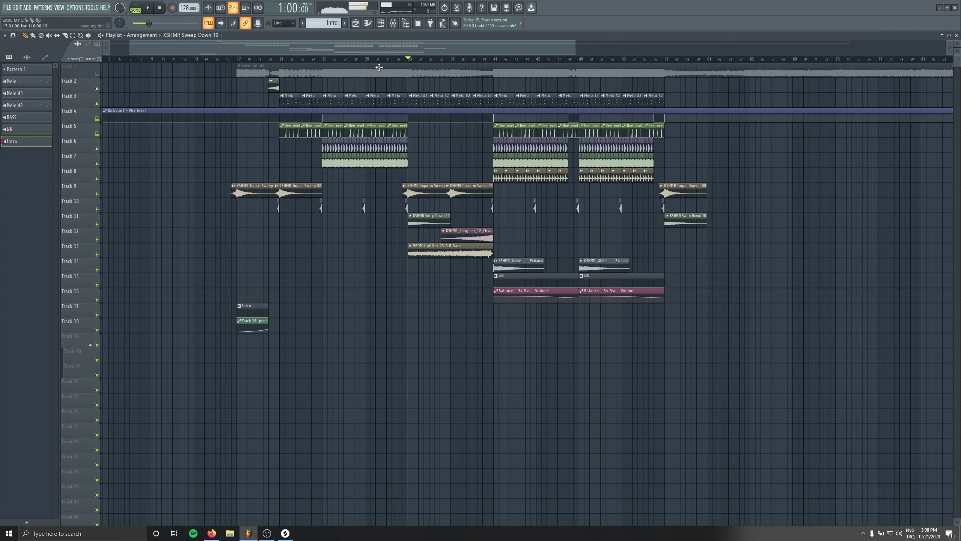
Create a pattern named REESE, place it on Track 19 at bar 33, and add a Serum channel named REESE.
{"action": "scroll", "coordinate": [522, 354], "scroll_direction": "up", "scroll_amount": 3}
{"action": "left_click", "coordinate": [345, 25]}
{"action": "type", "text": "R"}
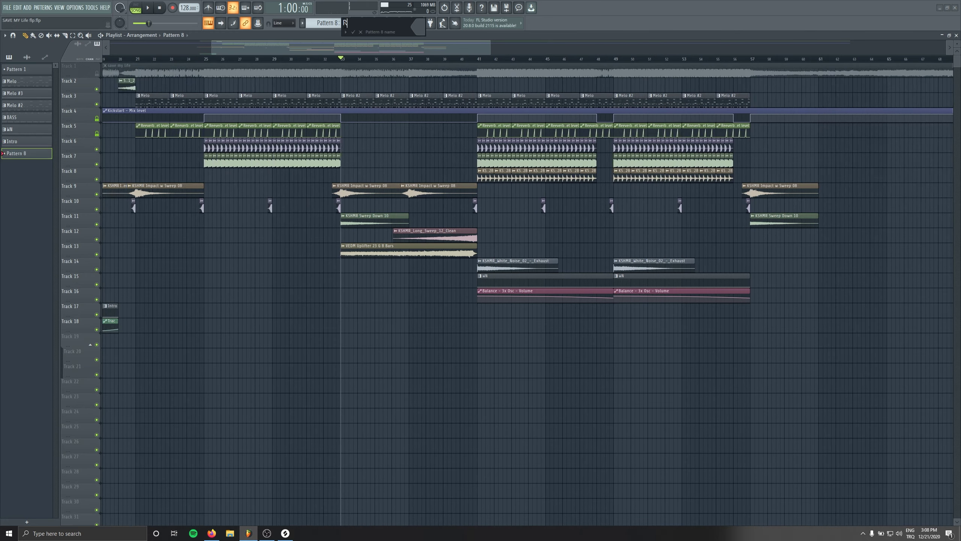
{"action": "type", "text": "EESE"}
{"action": "key", "text": "Return"}
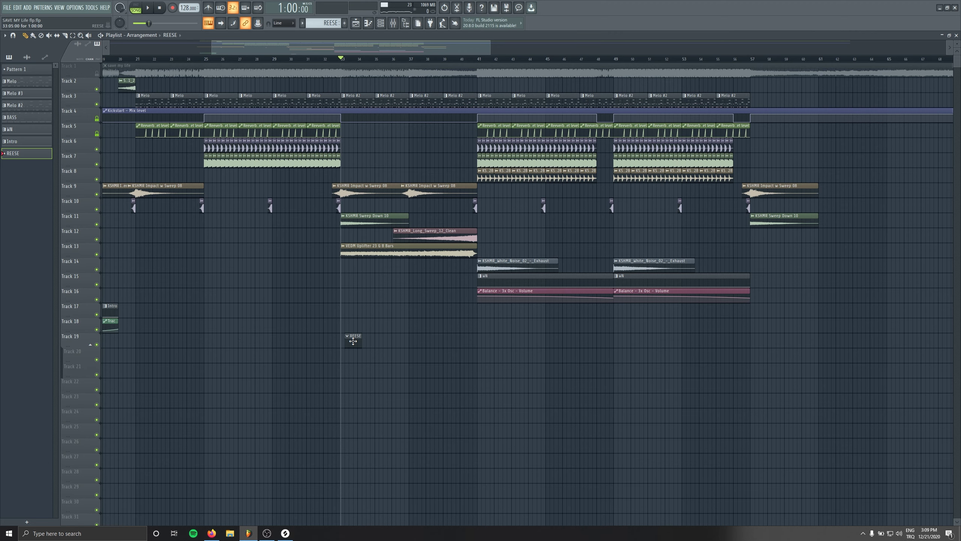
{"action": "right_click", "coordinate": [94, 336]}
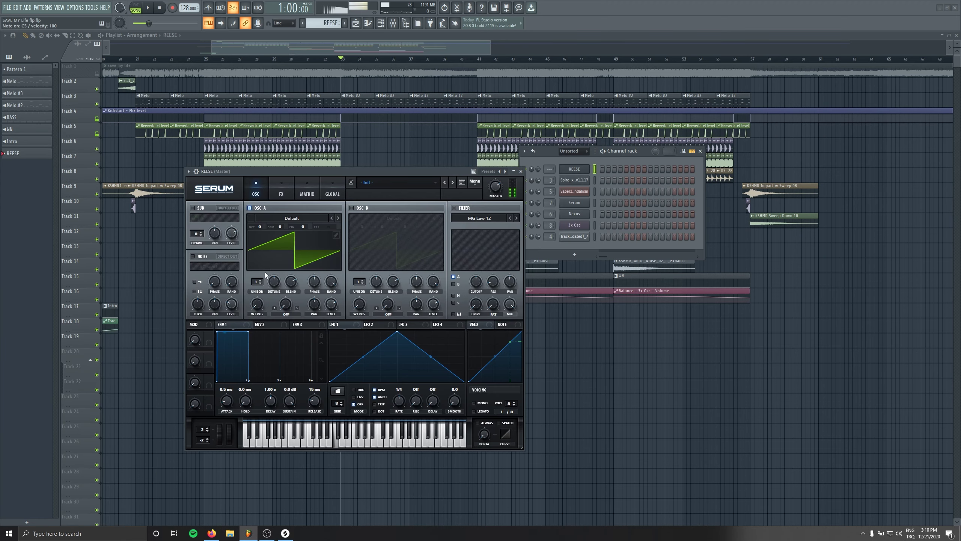
Build the Reese sound in Serum with 8 unison voices and 0.34 detune on Osc A, both oscillators at -3 octaves and the MG Low 12 filter.
{"action": "left_click_drag", "start_coordinate": [257, 281], "coordinate": [259, 252]}
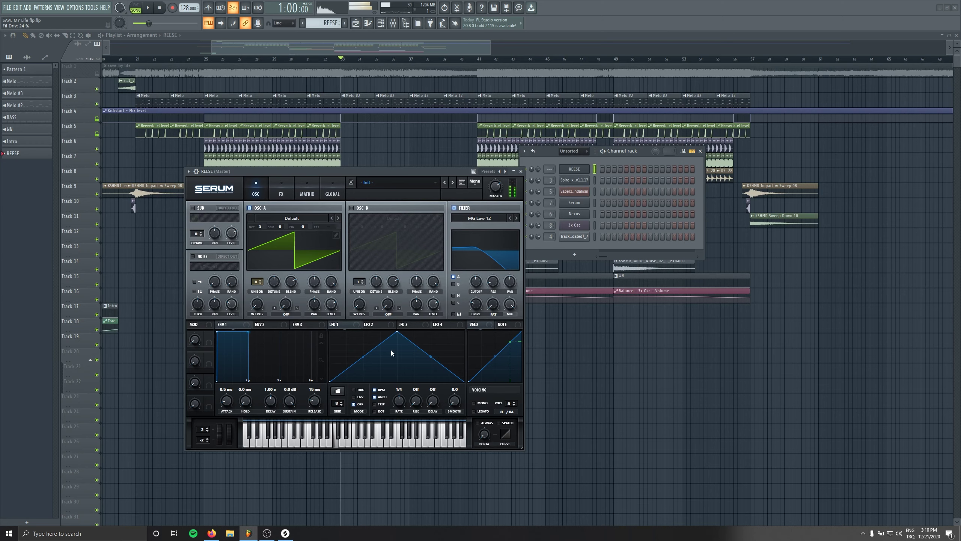
{"action": "left_click_drag", "start_coordinate": [271, 287], "coordinate": [272, 279]}
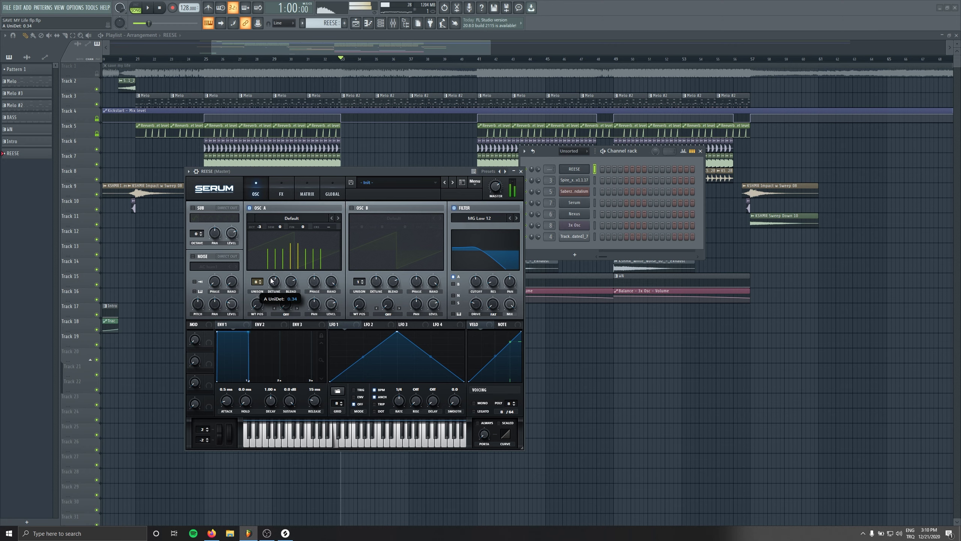
{"action": "left_click", "coordinate": [352, 208]}
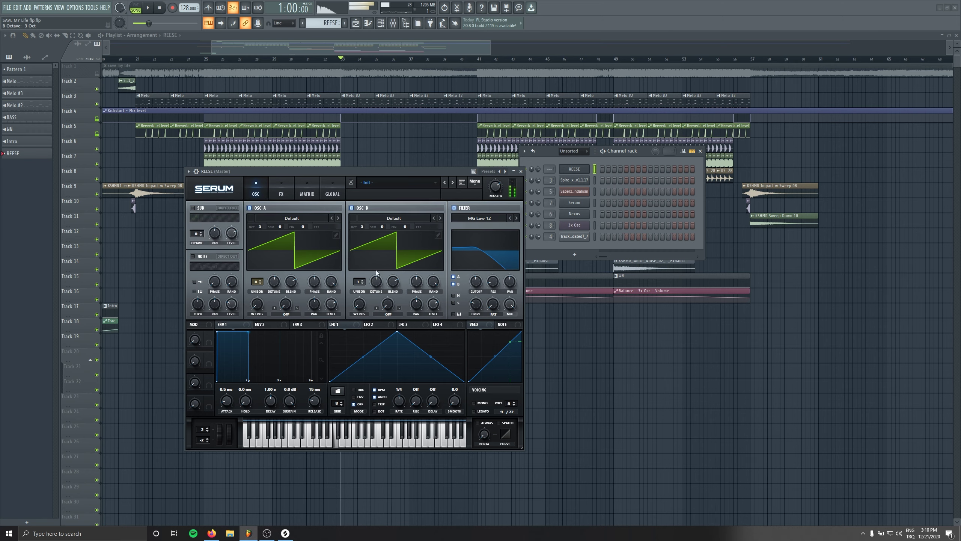
{"action": "left_click_drag", "start_coordinate": [433, 304], "coordinate": [435, 272]}
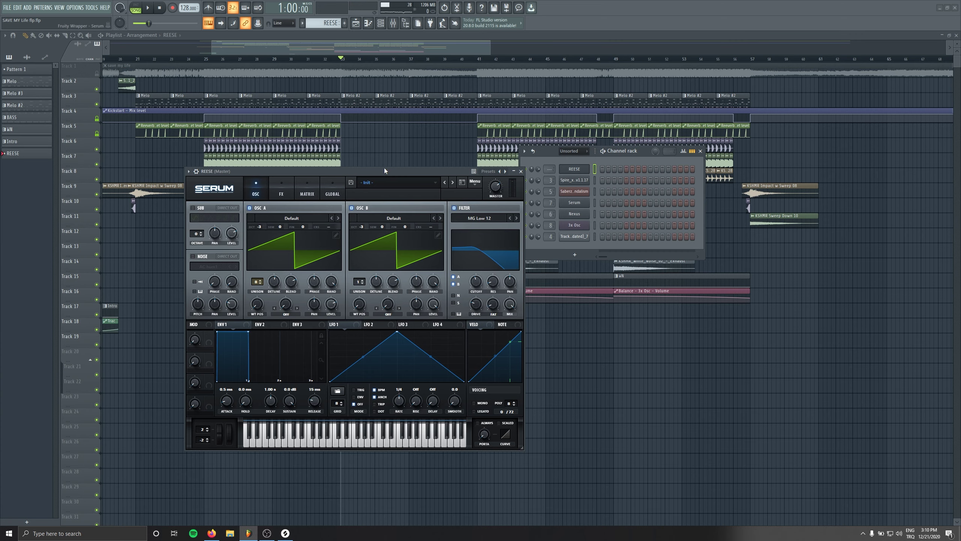
{"action": "left_click_drag", "start_coordinate": [385, 171], "coordinate": [415, 179]}
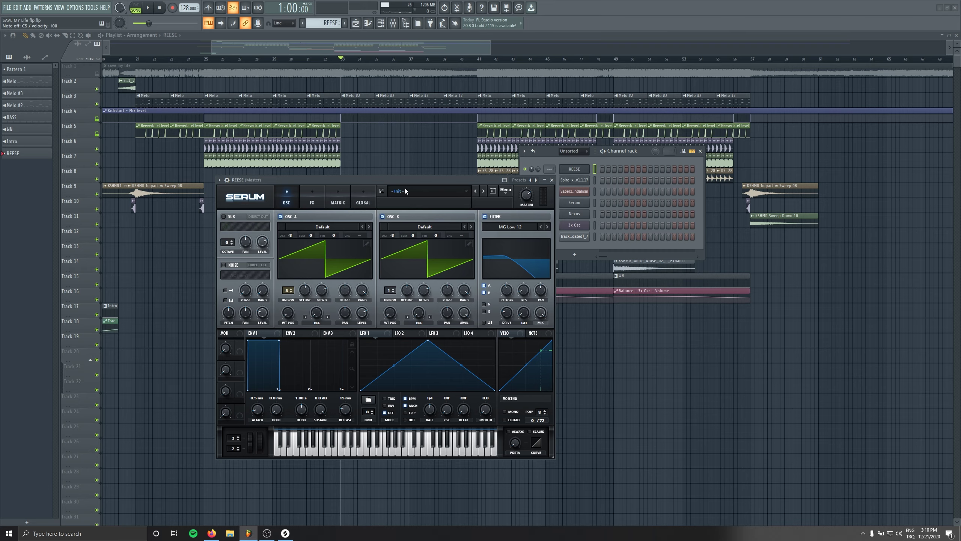
{"action": "left_click", "coordinate": [552, 181]}
Add a four-bar E5 note at the start of the REESE channel's piano roll and preview it.
{"action": "right_click", "coordinate": [591, 180]}
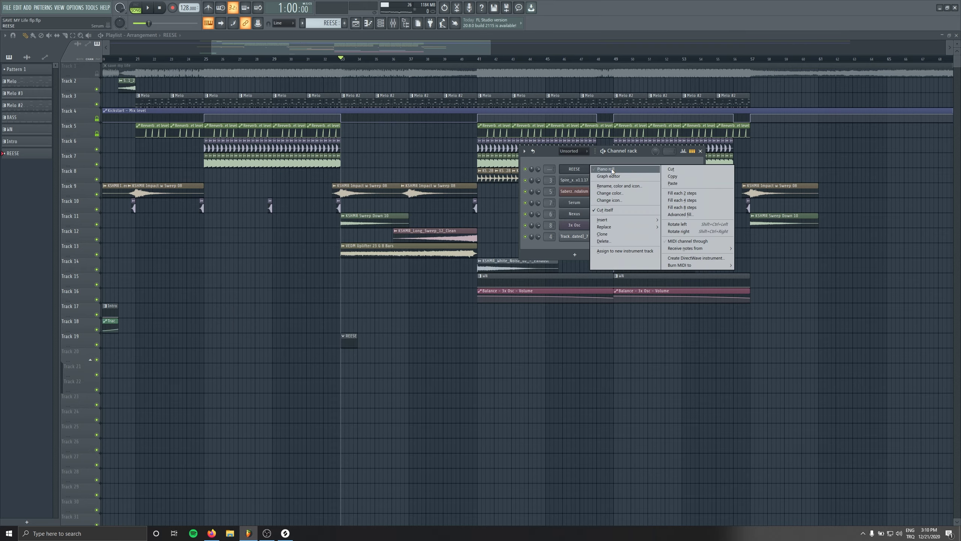
{"action": "left_click", "coordinate": [613, 170]}
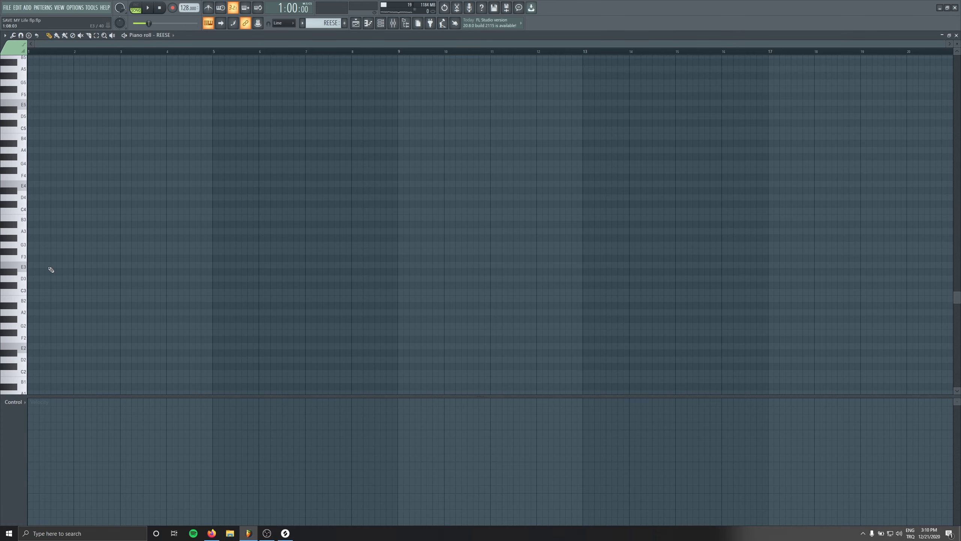
{"action": "mouse_move", "coordinate": [50, 270]}
{"action": "left_mouse_down"}
{"action": "mouse_move", "coordinate": [26, 209]}
{"action": "mouse_move", "coordinate": [2, 184]}
{"action": "mouse_move", "coordinate": [2, 99]}
{"action": "left_mouse_up"}
{"action": "scroll", "coordinate": [141, 166], "scroll_direction": "up", "scroll_amount": 5}
{"action": "key", "text": "space"}
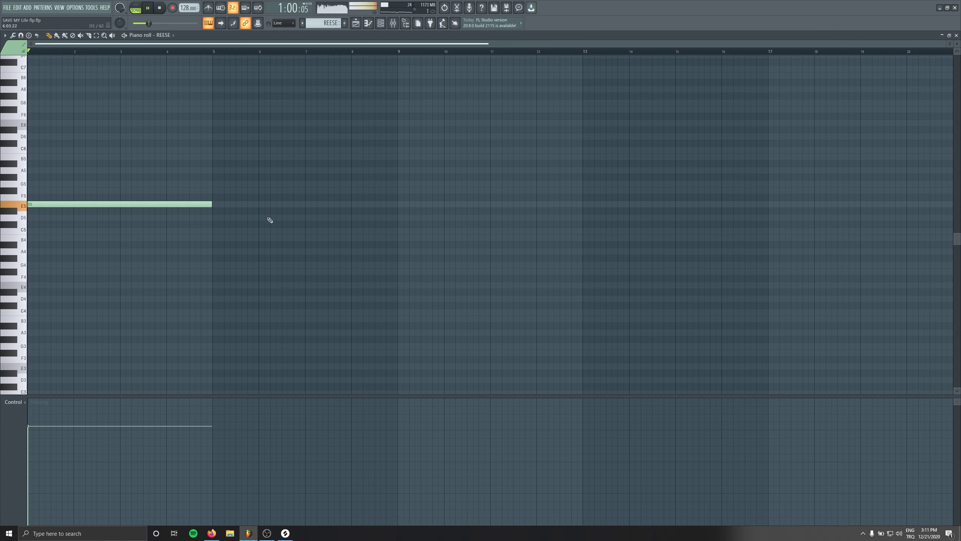
{"action": "key", "text": "Escape"}
{"action": "key", "text": "space"}
{"action": "key", "text": "Escape"}
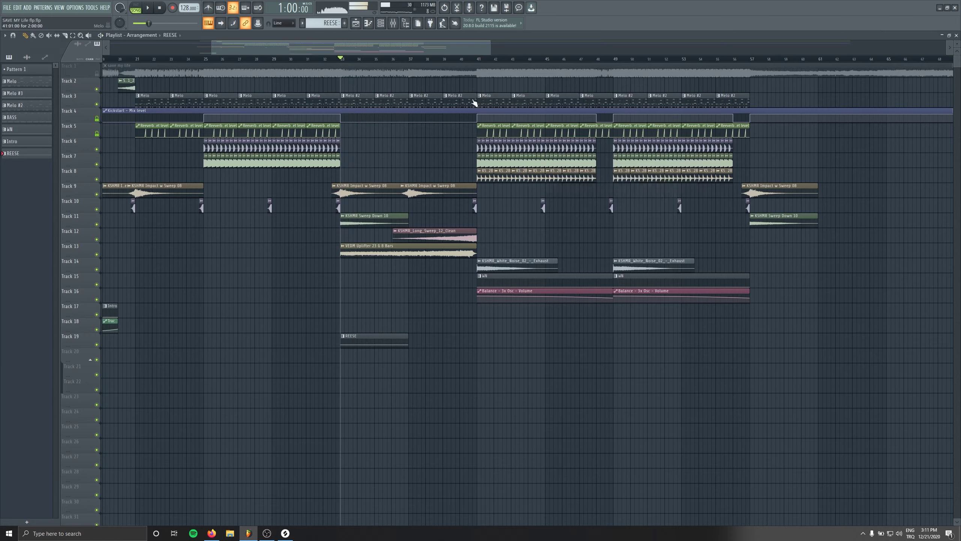
Remove the Melo #2 clips between bars 35 and 41 and make the clip at bar 33 a unique pattern.
{"action": "right_click", "coordinate": [394, 101]}
{"action": "left_click", "coordinate": [346, 97]}
{"action": "left_click", "coordinate": [359, 146]}
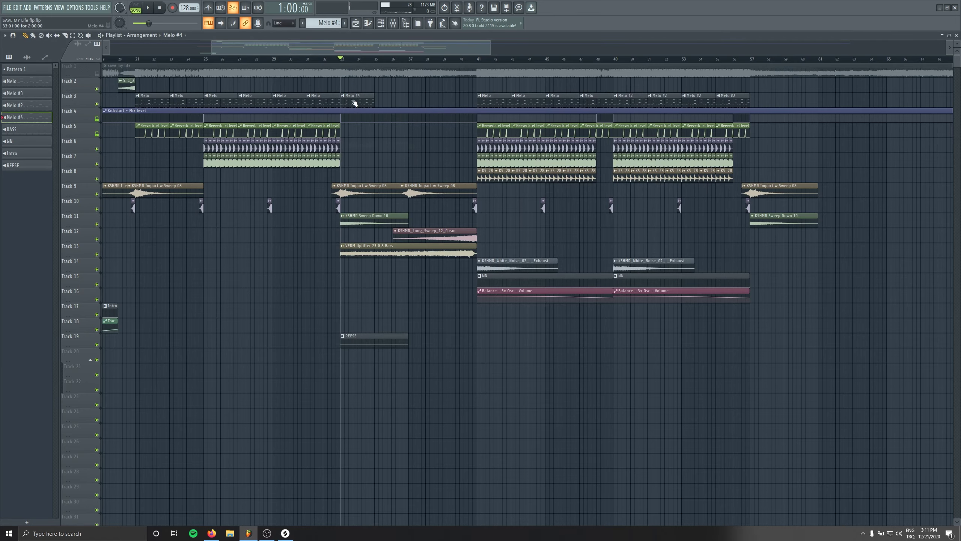
Repeat the two-bar Saberz Vandalism phrase at bar 3 with its low notes on G4, and copy it to bar 5.
{"action": "double_click", "coordinate": [354, 101]}
{"action": "key", "text": "ctrl+a"}
{"action": "mouse_move", "coordinate": [39, 286]}
{"action": "left_mouse_down"}
{"action": "mouse_move", "coordinate": [359, 273]}
{"action": "mouse_move", "coordinate": [350, 273]}
{"action": "mouse_move", "coordinate": [676, 323]}
{"action": "left_mouse_up"}
{"action": "mouse_move", "coordinate": [348, 285]}
{"action": "left_mouse_down"}
{"action": "mouse_move", "coordinate": [349, 251]}
{"action": "mouse_move", "coordinate": [350, 263]}
{"action": "left_mouse_up"}
{"action": "mouse_move", "coordinate": [738, 295]}
{"action": "left_mouse_down"}
{"action": "mouse_move", "coordinate": [546, 145]}
{"action": "mouse_move", "coordinate": [339, 95]}
{"action": "left_mouse_up"}
{"action": "left_click_drag", "start_coordinate": [579, 267], "coordinate": [704, 267]}
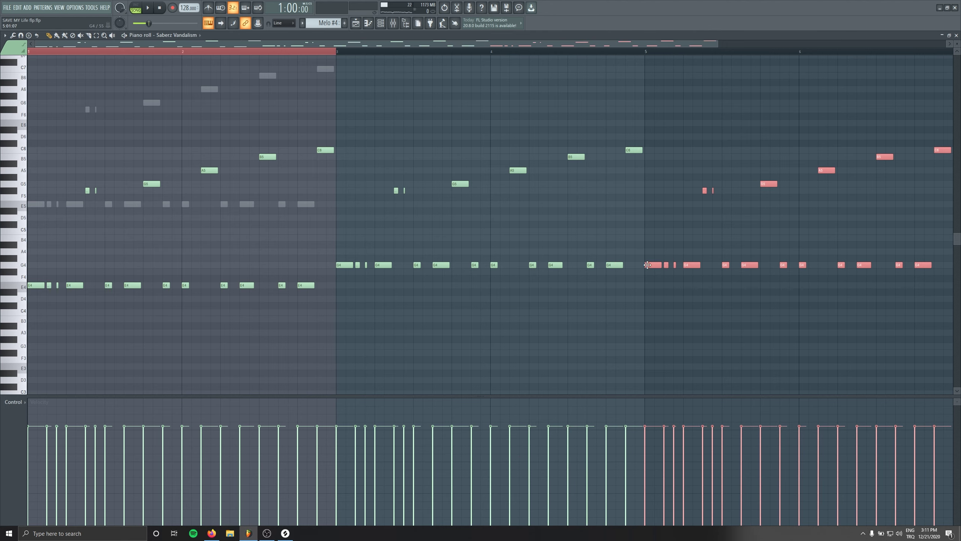
Move the phrase's low notes at bar 5 to A4 and repeat it at bar 7 with the low notes on C5.
{"action": "scroll", "coordinate": [620, 270], "scroll_direction": "right", "scroll_amount": 10}
{"action": "left_click_drag", "start_coordinate": [238, 258], "coordinate": [505, 311]}
{"action": "left_click_drag", "start_coordinate": [533, 268], "coordinate": [227, 294]}
{"action": "left_click_drag", "start_coordinate": [239, 121], "coordinate": [668, 351]}
{"action": "key", "text": "ctrl+b"}
{"action": "left_click_drag", "start_coordinate": [558, 260], "coordinate": [851, 276]}
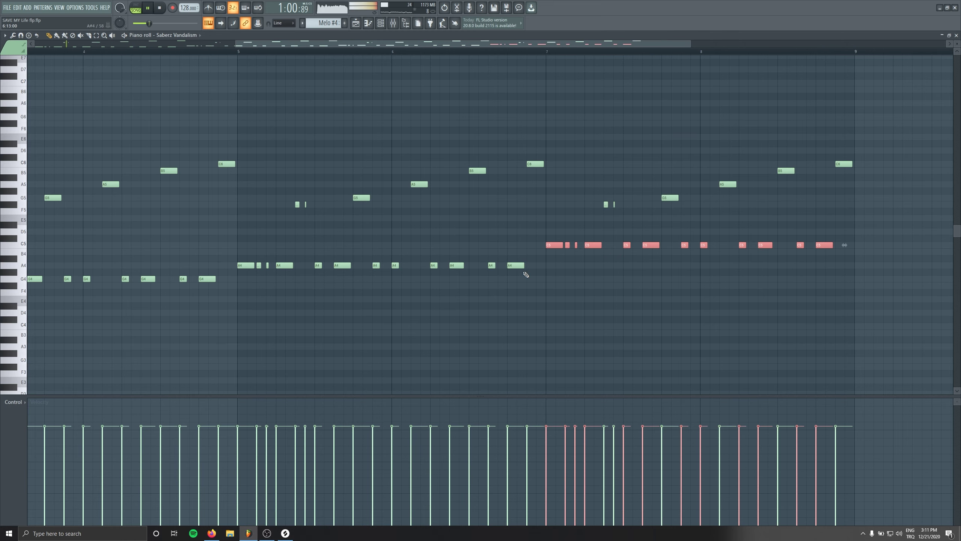
Shorten the REESE pattern's E5 note to about two bars and add a two-bar G5 note at bar 3.
{"action": "key", "text": "F5"}
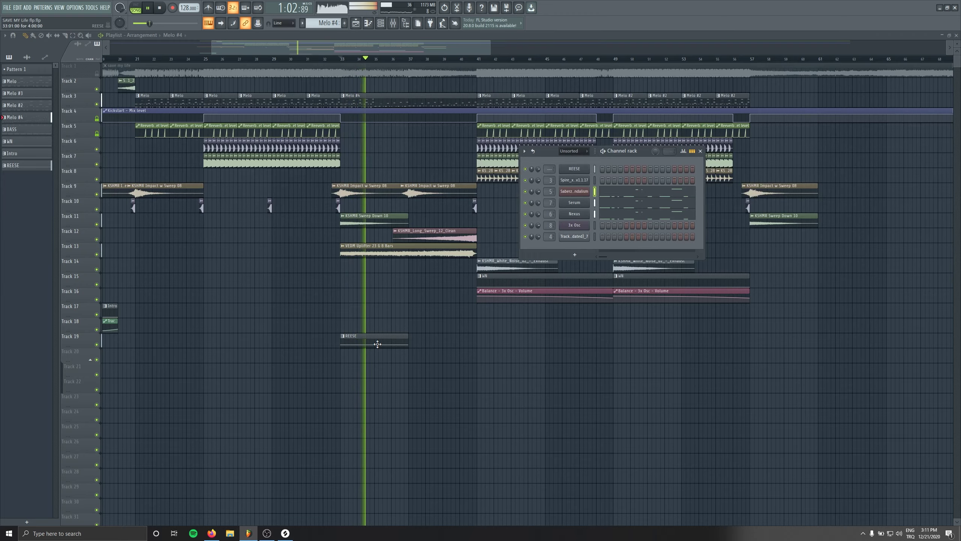
{"action": "double_click", "coordinate": [377, 343]}
{"action": "key", "text": "space"}
{"action": "left_click_drag", "start_coordinate": [642, 248], "coordinate": [287, 254]}
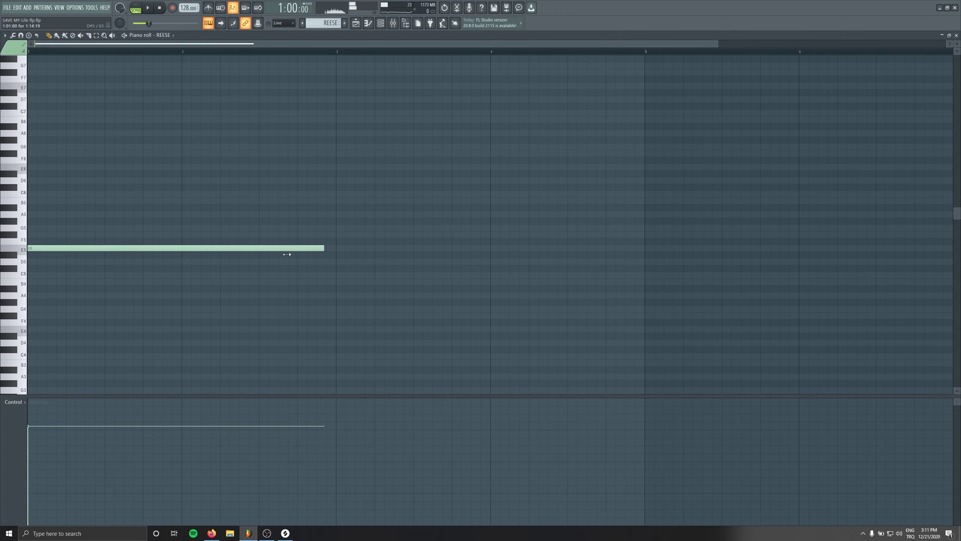
{"action": "key", "text": "space"}
{"action": "left_click_drag", "start_coordinate": [183, 257], "coordinate": [343, 232]}
{"action": "scroll", "coordinate": [375, 241], "scroll_direction": "down", "scroll_amount": 2}
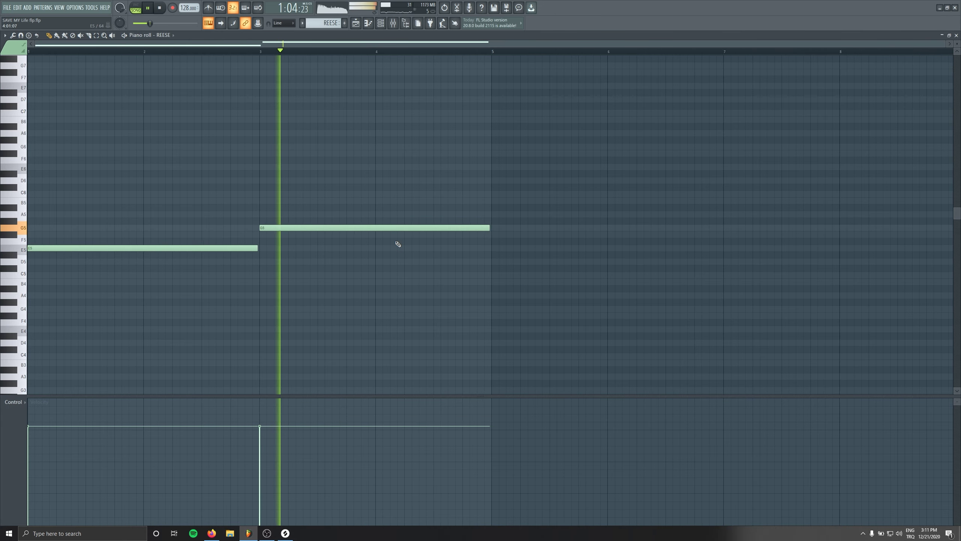
Add two-bar REESE notes on A5 at bar 5 and C6 at bar 7, and listen to the section.
{"action": "left_click", "coordinate": [491, 215]}
{"action": "left_click_drag", "start_coordinate": [512, 278], "coordinate": [261, 291]}
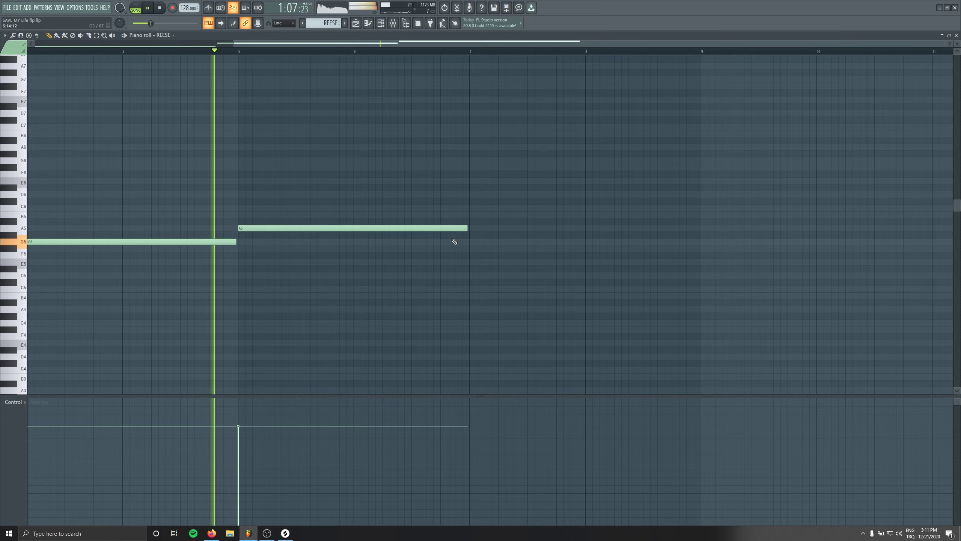
{"action": "left_click", "coordinate": [470, 210]}
{"action": "left_click", "coordinate": [603, 297]}
{"action": "right_click", "coordinate": [603, 297]}
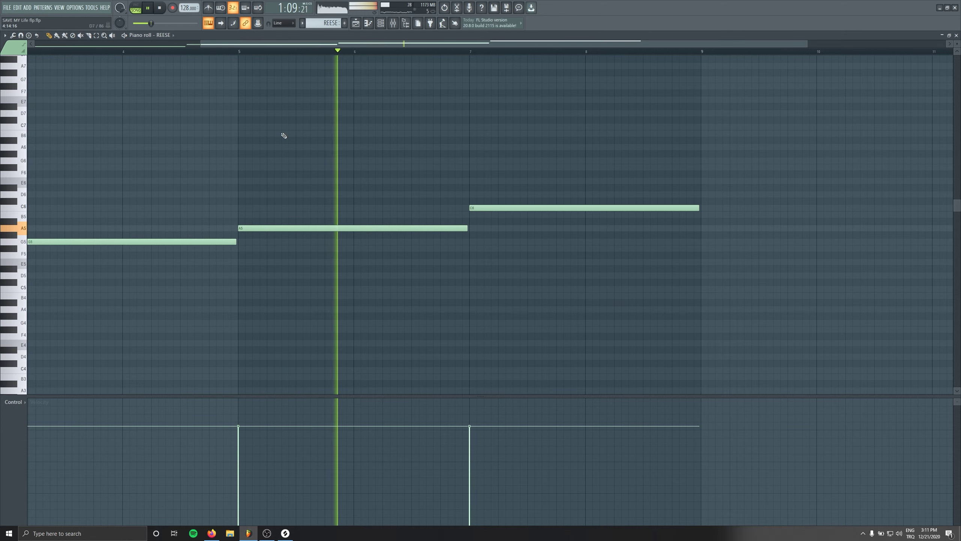
{"action": "key", "text": "F5"}
{"action": "key", "text": "F6"}
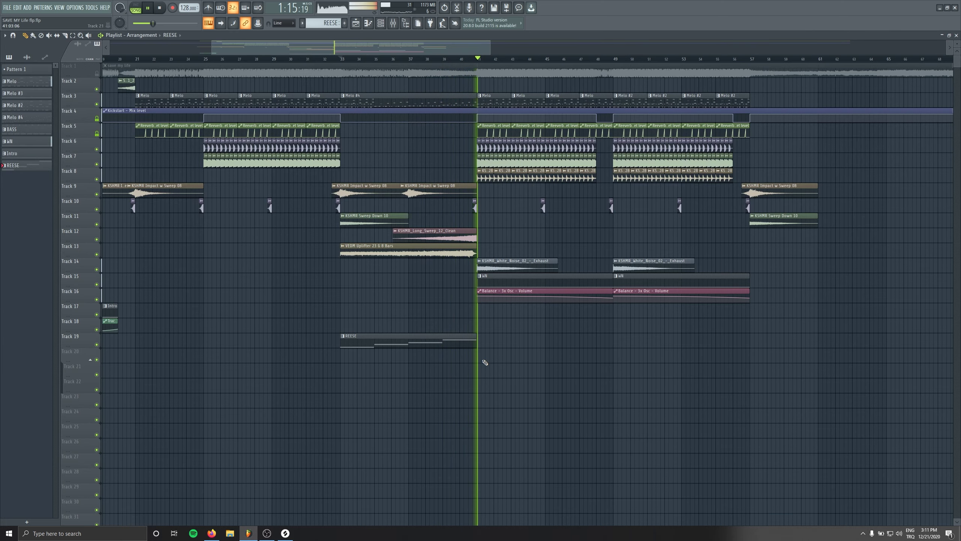
Copy the full eight-bar Saberz Vandalism notes into the Nexus and Serum channels of the Melo #4 pattern.
{"action": "key", "text": "space"}
{"action": "double_click", "coordinate": [373, 101]}
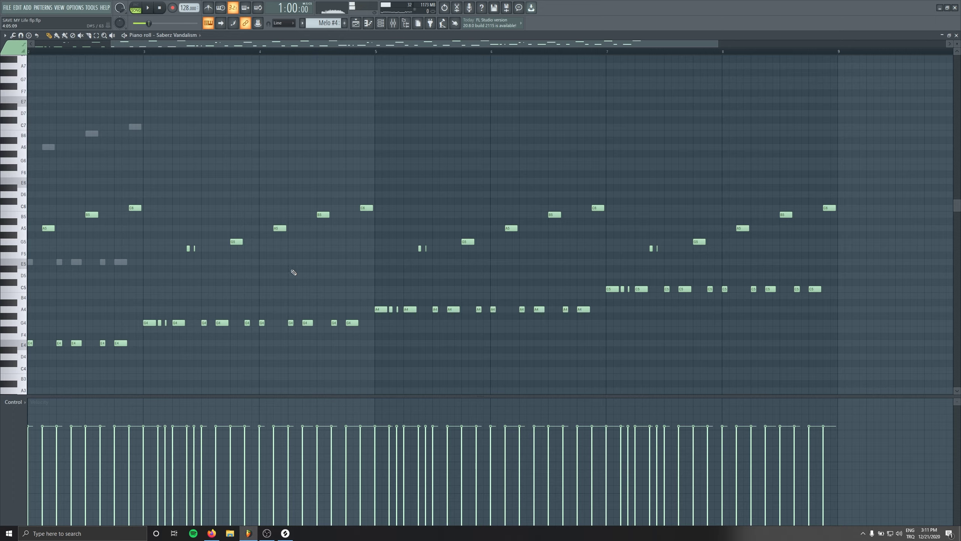
{"action": "key", "text": "Escape"}
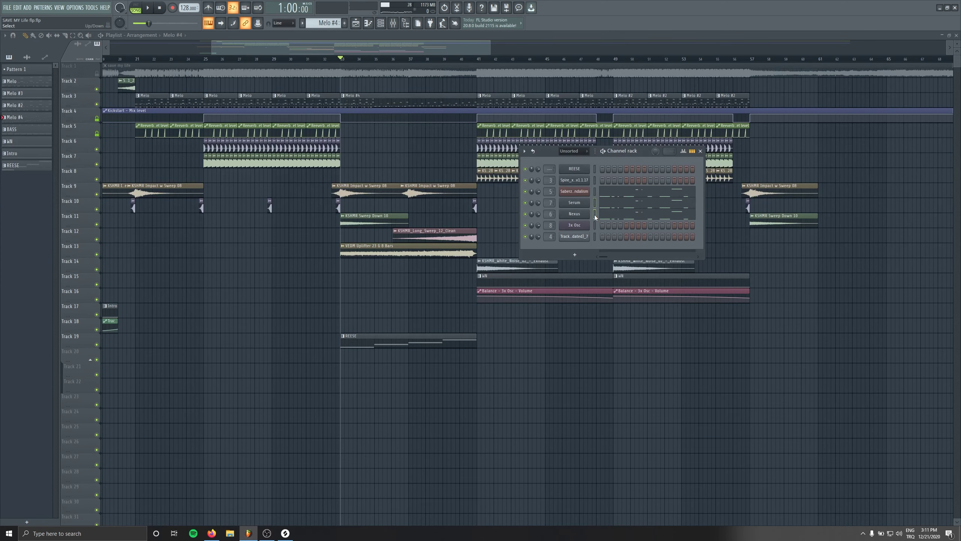
{"action": "left_click", "coordinate": [613, 208]}
{"action": "key", "text": "Escape"}
{"action": "left_click", "coordinate": [613, 205]}
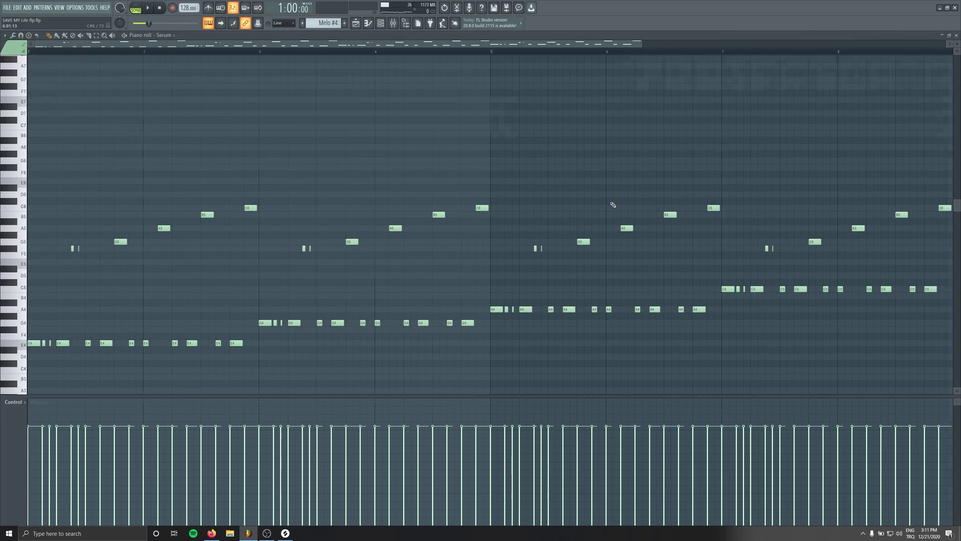
Play the breakdown from bar 33, check the mixer and channel rack, and open the REESE channel's Serum.
{"action": "key", "text": "space"}
{"action": "key", "text": "Escape"}
{"action": "left_click", "coordinate": [614, 335]}
{"action": "right_click", "coordinate": [613, 336]}
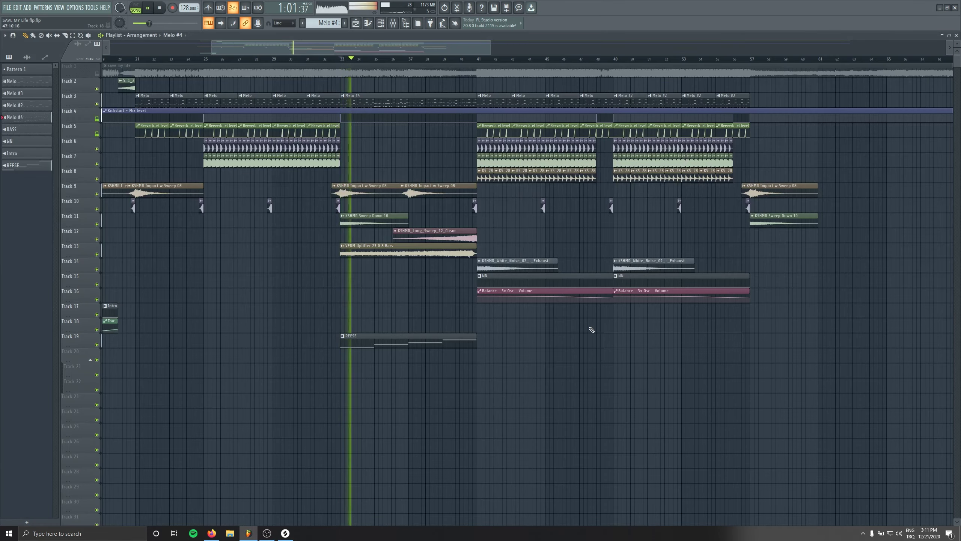
{"action": "left_click", "coordinate": [394, 23]}
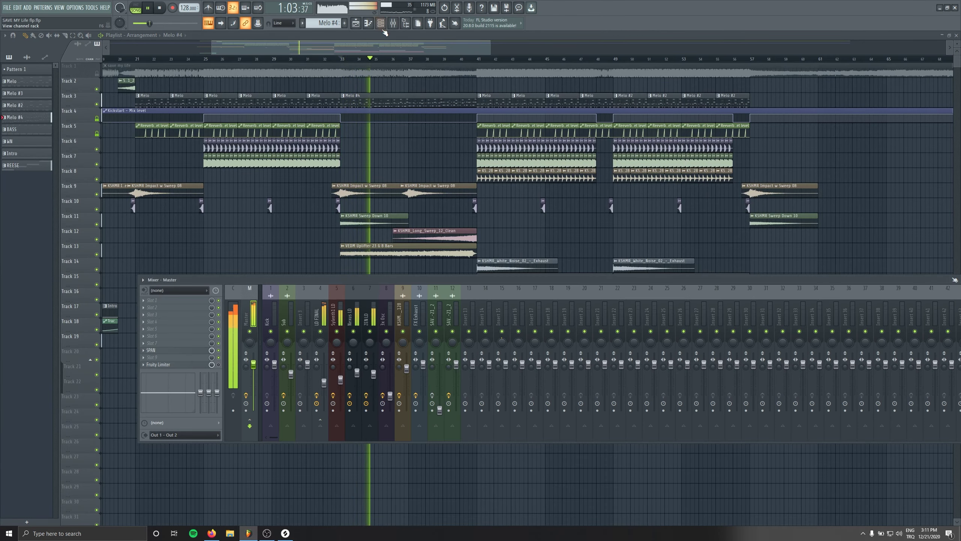
{"action": "left_click", "coordinate": [381, 25]}
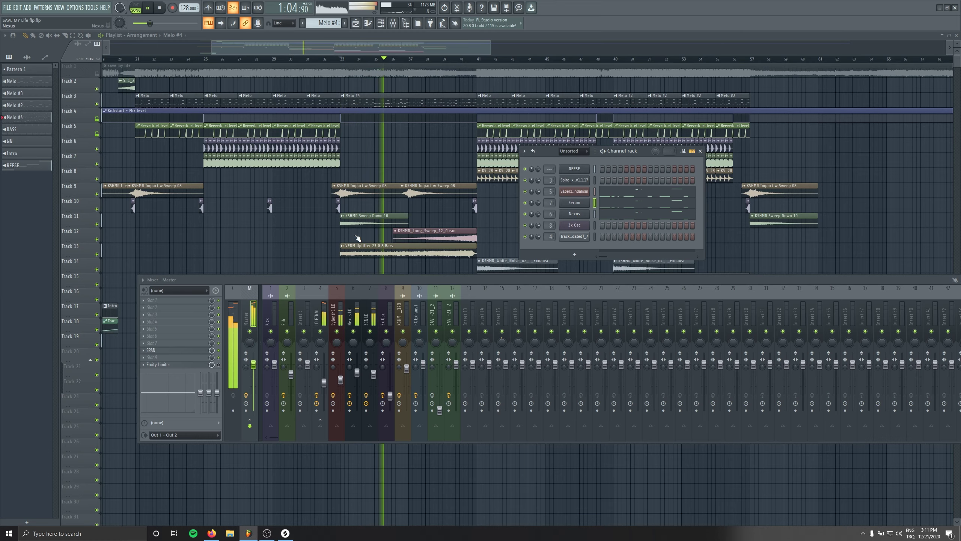
{"action": "key", "text": "Escape"}
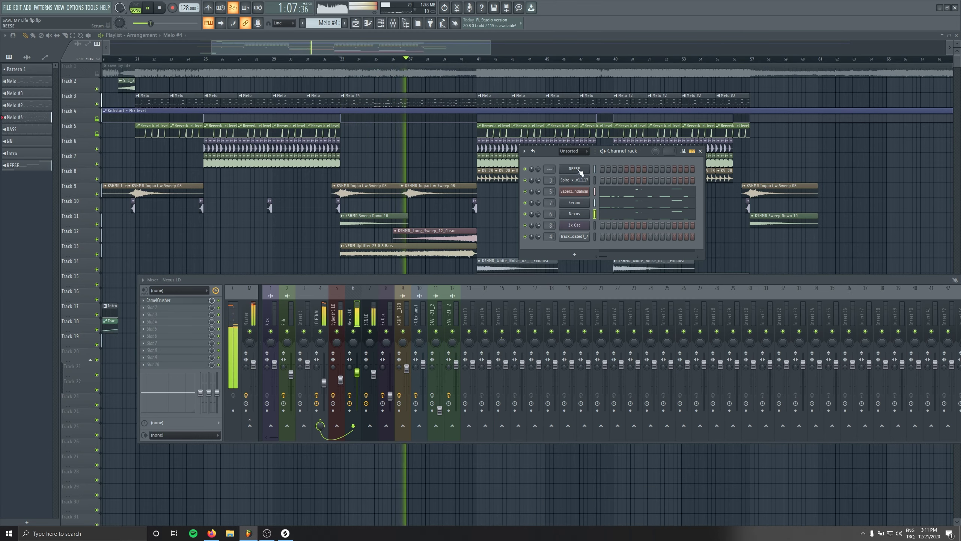
{"action": "left_click", "coordinate": [580, 170]}
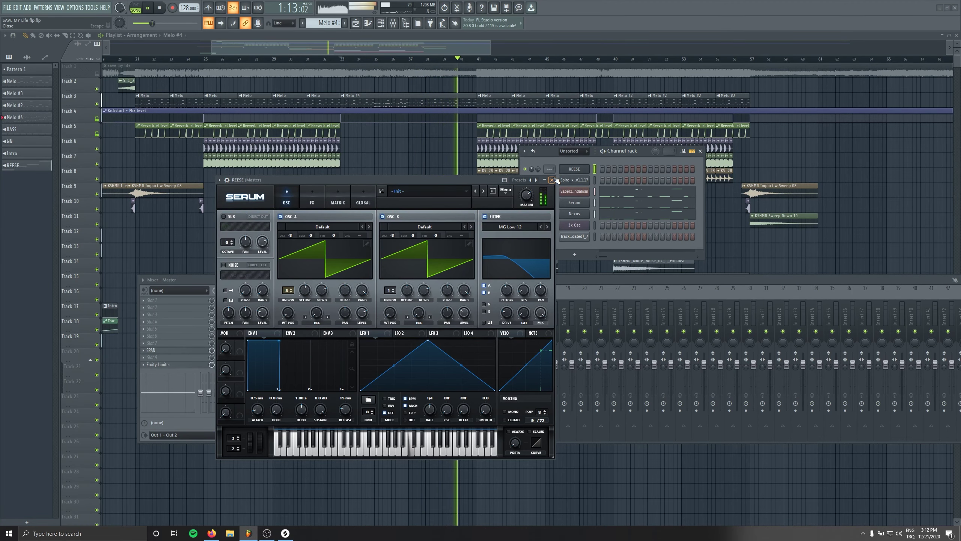
Close the REESE synth and route the REESE channel to its own mixer track, insert 13.
{"action": "left_click", "coordinate": [552, 180]}
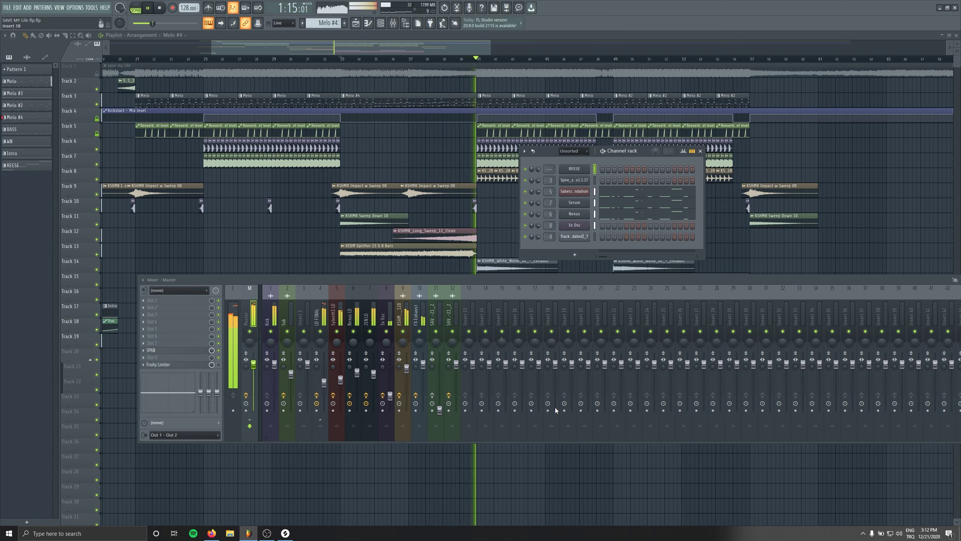
{"action": "key", "text": "ctrl+l"}
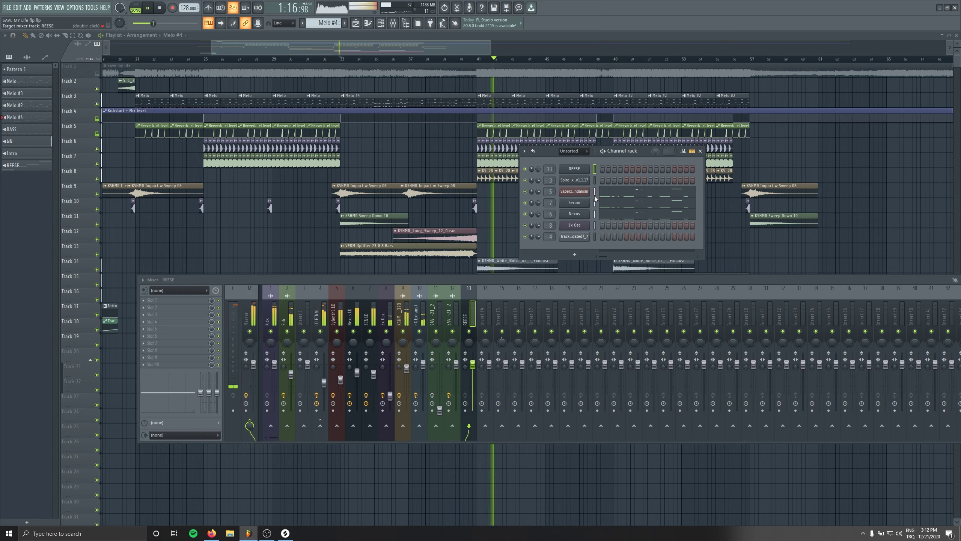
{"action": "key", "text": "F12"}
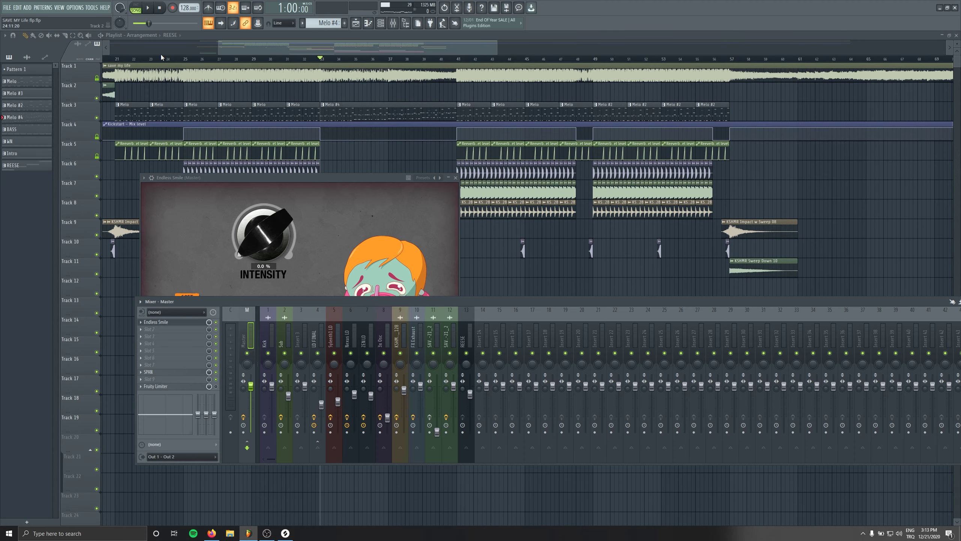
Create an automation clip for the Master's Endless Smile intensity, place it on Track 2, and listen through the drop at bar 41.
{"action": "left_click", "coordinate": [92, 7]}
{"action": "mouse_move", "coordinate": [113, 102]}
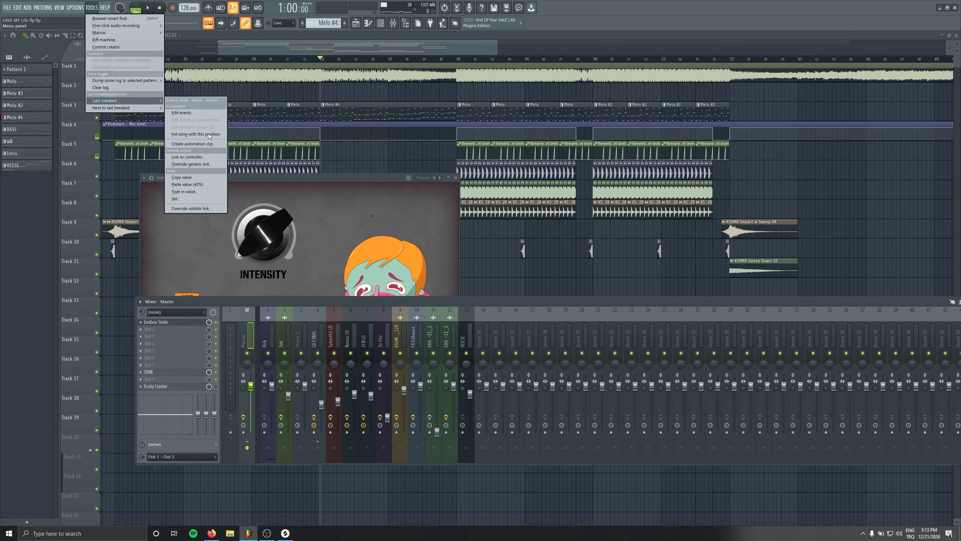
{"action": "left_click", "coordinate": [204, 147]}
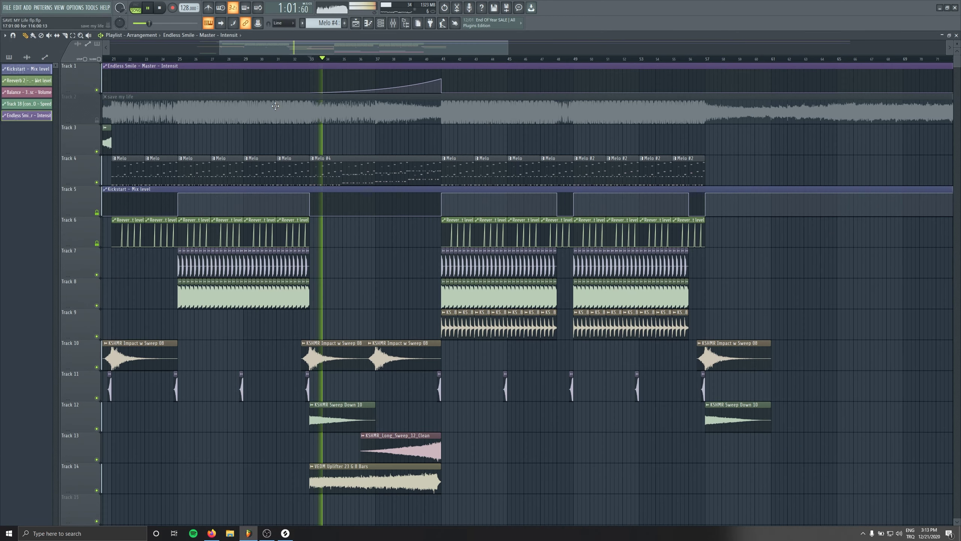
{"action": "scroll", "coordinate": [93, 107], "scroll_direction": "up", "scroll_amount": 1}
{"action": "left_click", "coordinate": [418, 59]}
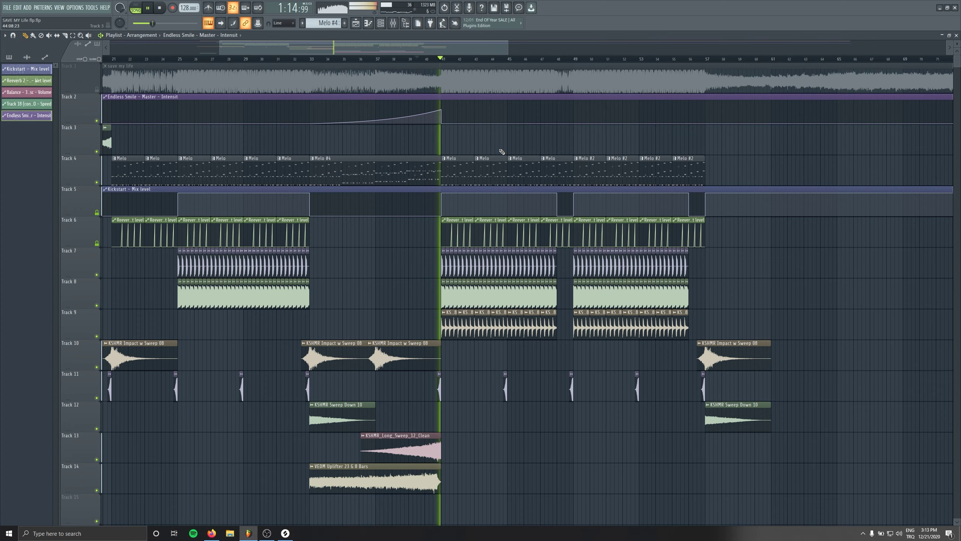
{"action": "scroll", "coordinate": [578, 252], "scroll_direction": "down", "scroll_amount": 2}
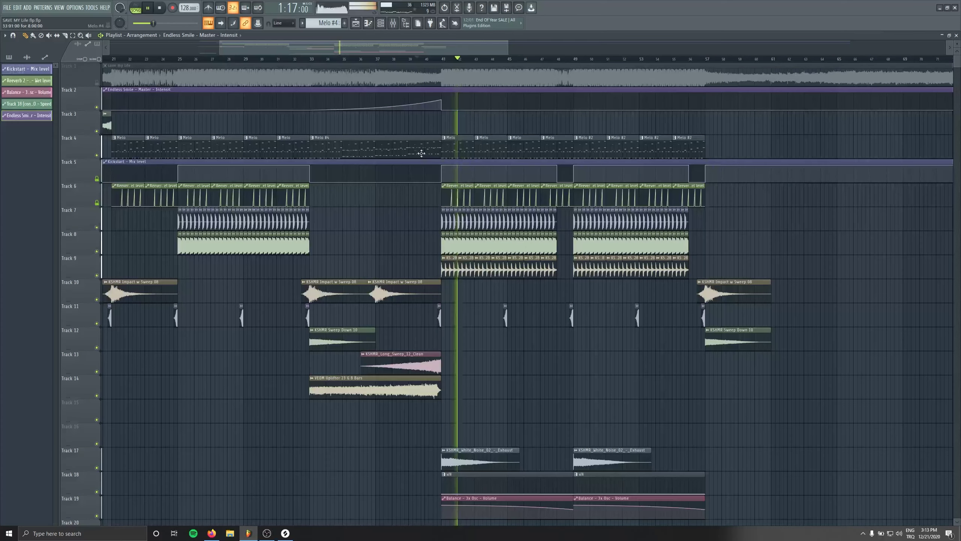
{"action": "scroll", "coordinate": [645, 244], "scroll_direction": "down", "scroll_amount": 3}
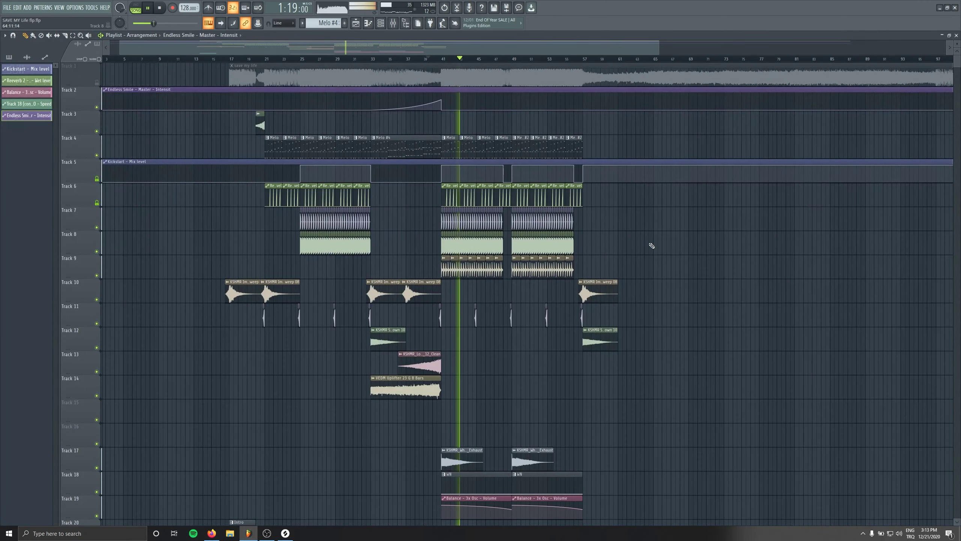
{"action": "key", "text": "space"}
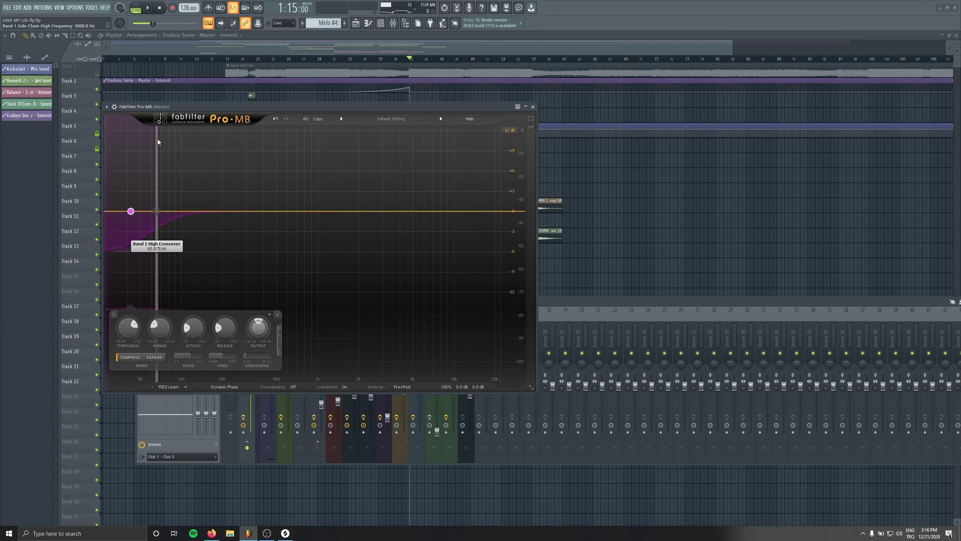
Set the high crossover of the Master's Pro-MB band 1 to 150 Hz and raise its threshold to 0 dB during playback.
{"action": "left_click_drag", "start_coordinate": [133, 211], "coordinate": [150, 213]}
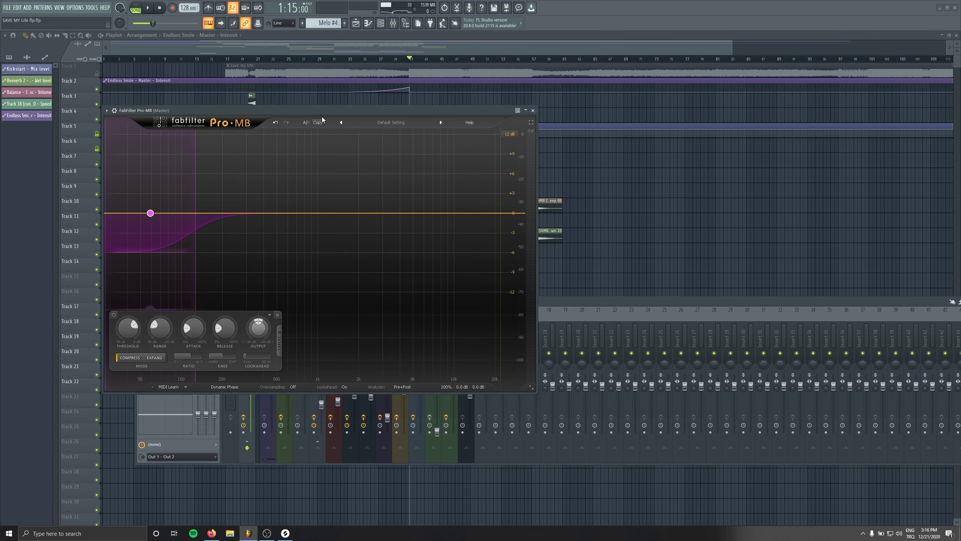
{"action": "left_click_drag", "start_coordinate": [275, 111], "coordinate": [361, 112]}
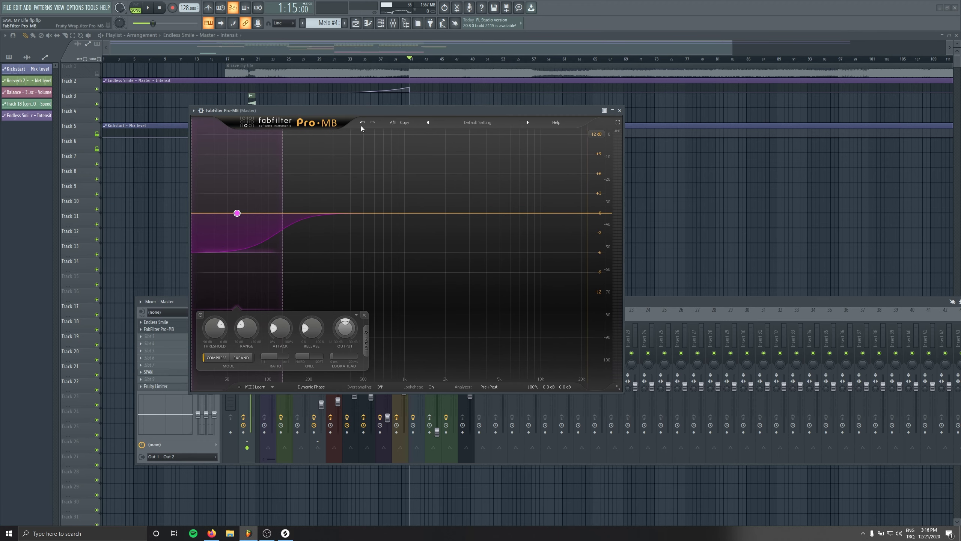
{"action": "left_click_drag", "start_coordinate": [284, 152], "coordinate": [284, 152]}
{"action": "double_click", "coordinate": [283, 156]}
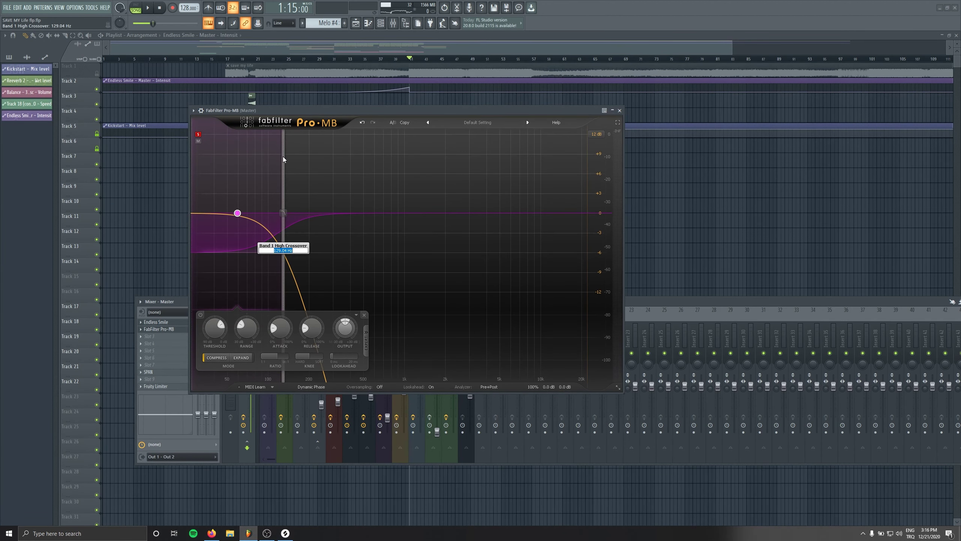
{"action": "type", "text": "150"}
{"action": "key", "text": "Return"}
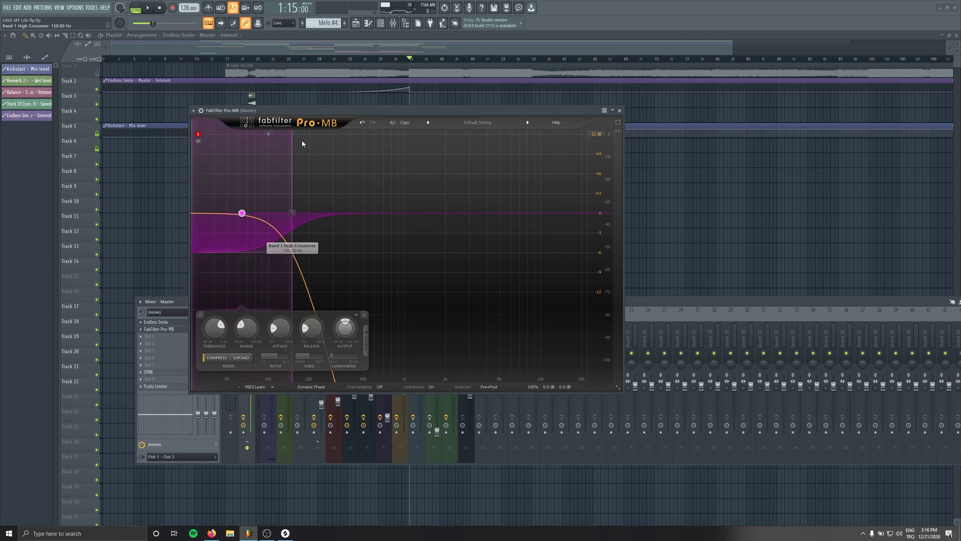
{"action": "key", "text": "space"}
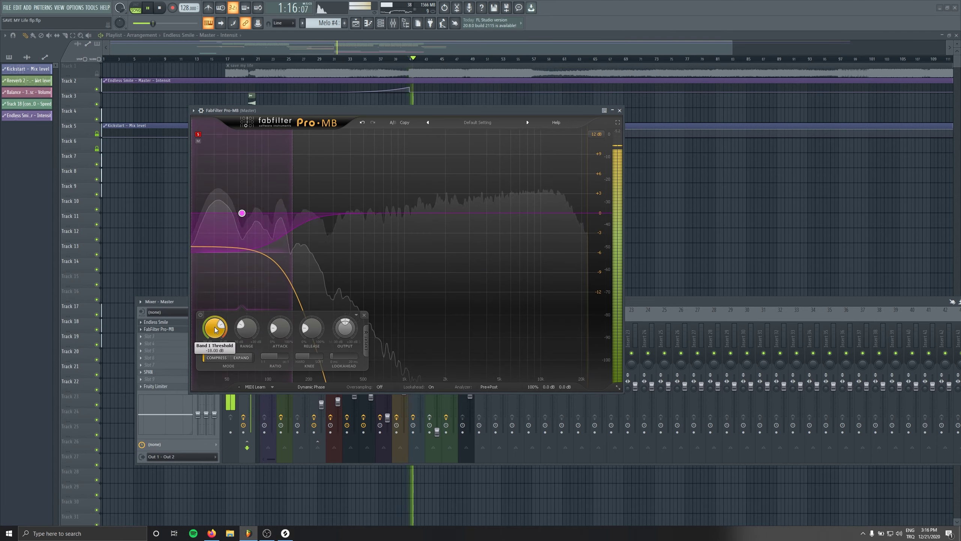
{"action": "left_click_drag", "start_coordinate": [215, 329], "coordinate": [214, 286]}
{"action": "key", "text": "space"}
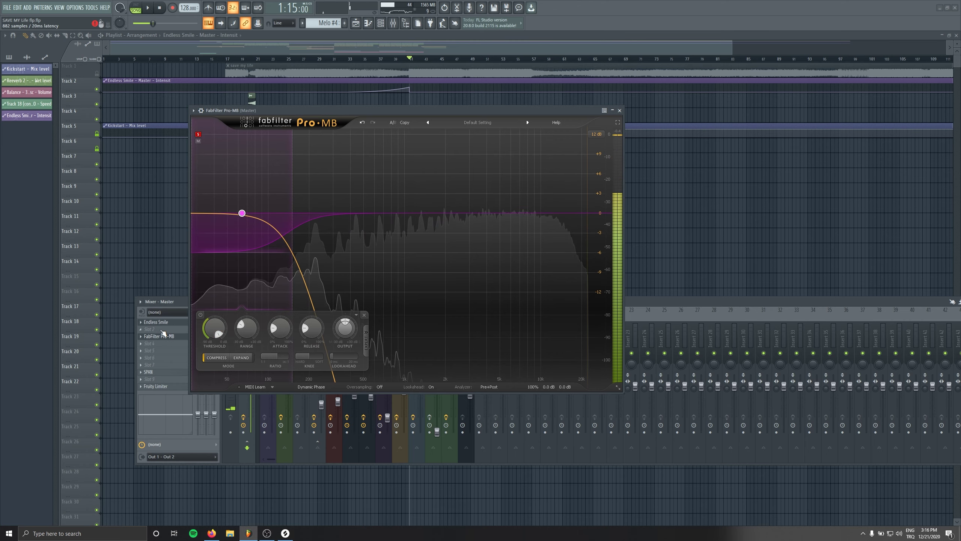
Insert FabFilter Pro-Q 3 in the Master's slot 2 at -6 dB output, with a side-only 36 dB/oct low cut at 150 Hz.
{"action": "left_click", "coordinate": [140, 329]}
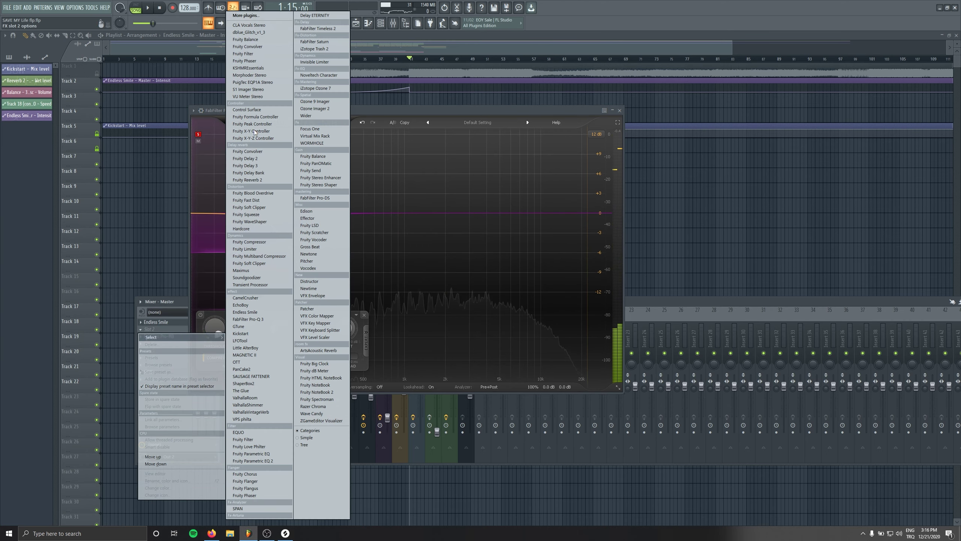
{"action": "left_click", "coordinate": [261, 319]}
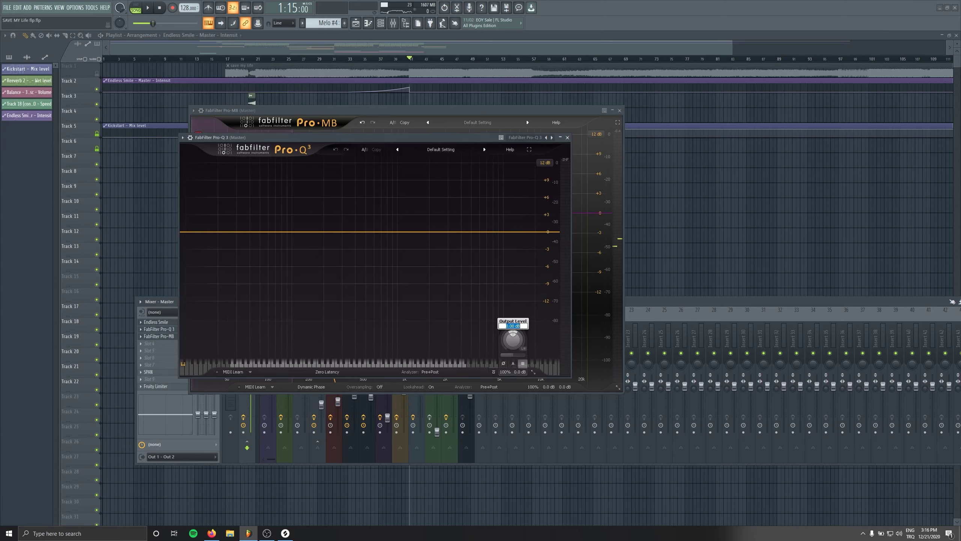
{"action": "scroll", "coordinate": [201, 236], "scroll_direction": "up", "scroll_amount": 4}
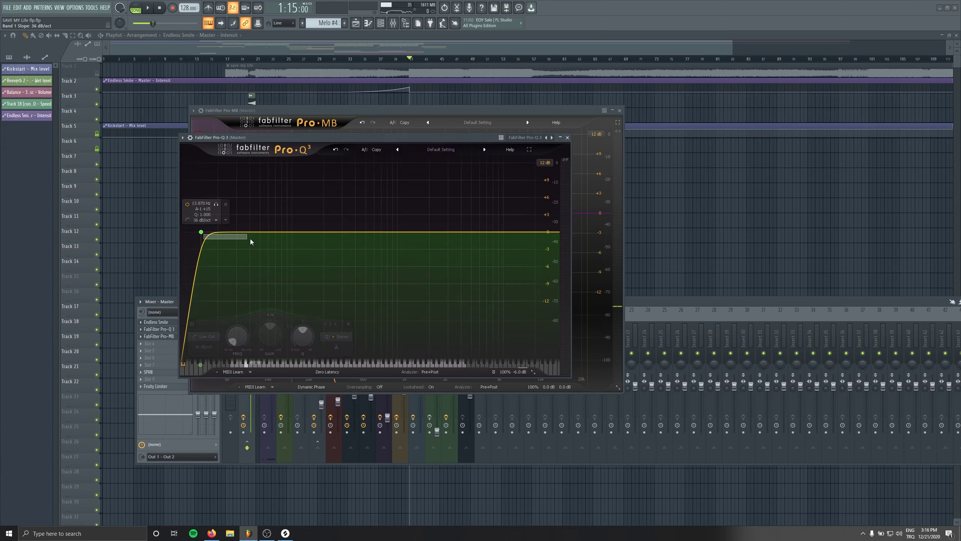
{"action": "double_click", "coordinate": [199, 205]}
{"action": "type", "text": "150"}
{"action": "key", "text": "Return"}
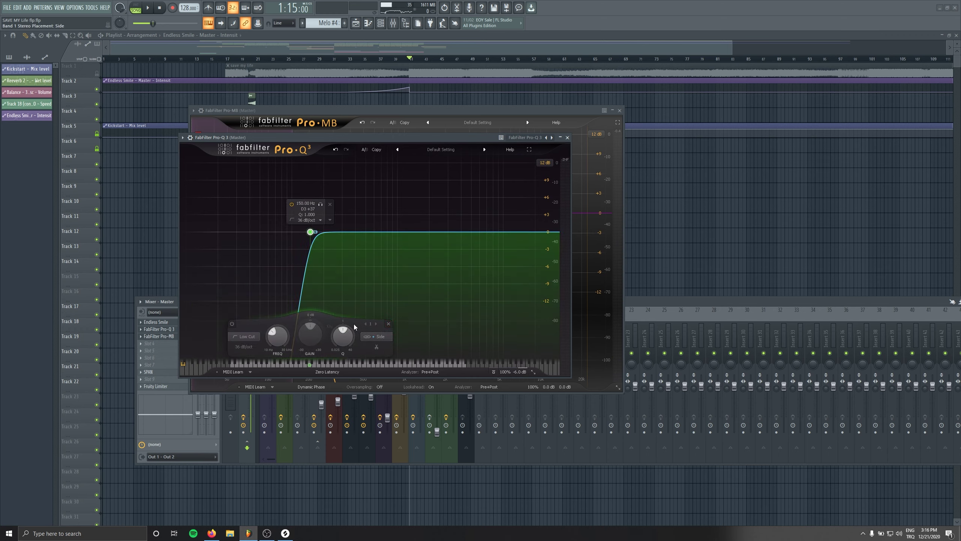
{"action": "left_click", "coordinate": [568, 137]}
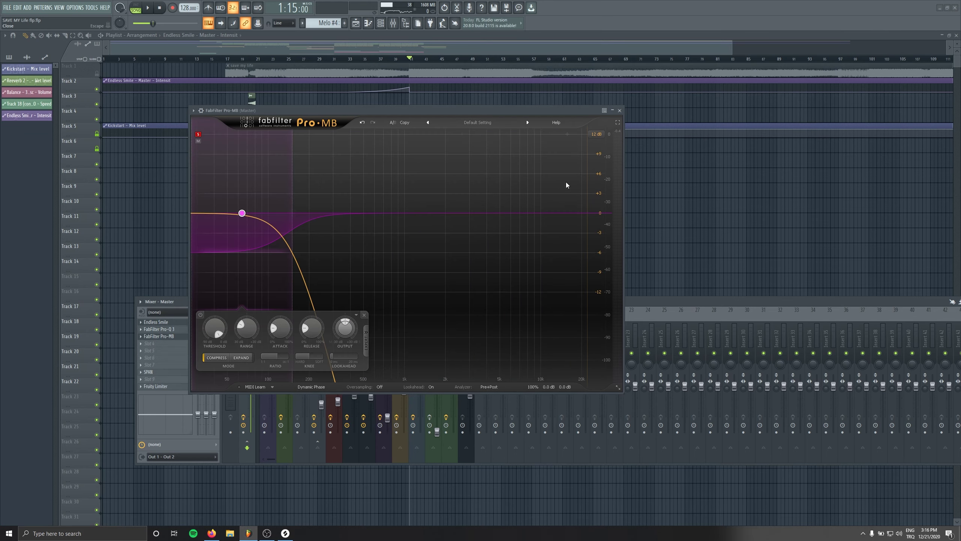
Arrange the Pro-Q 3 and Pro-MB windows side by side while playing the drop from bar 41.
{"action": "left_click_drag", "start_coordinate": [394, 113], "coordinate": [394, 105]}
{"action": "key", "text": "space"}
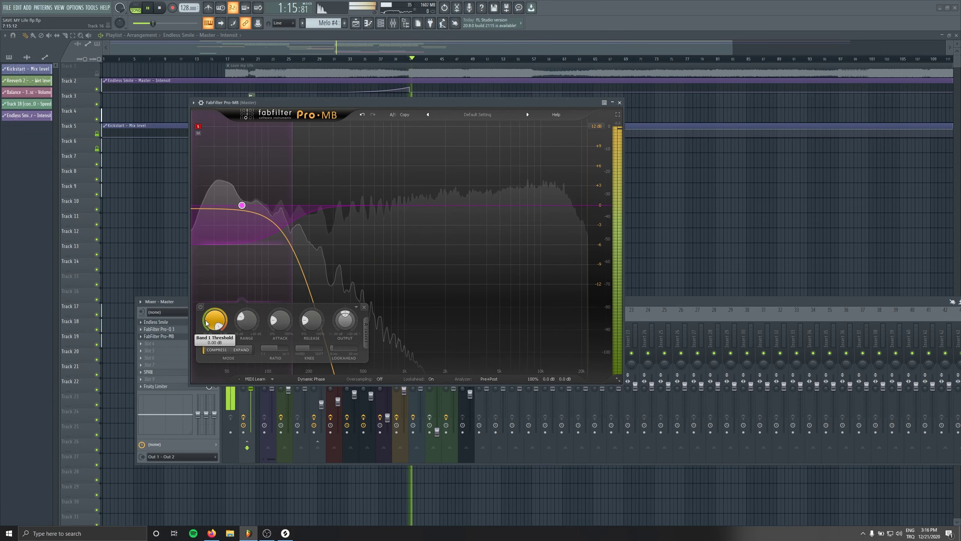
{"action": "left_click", "coordinate": [175, 329]}
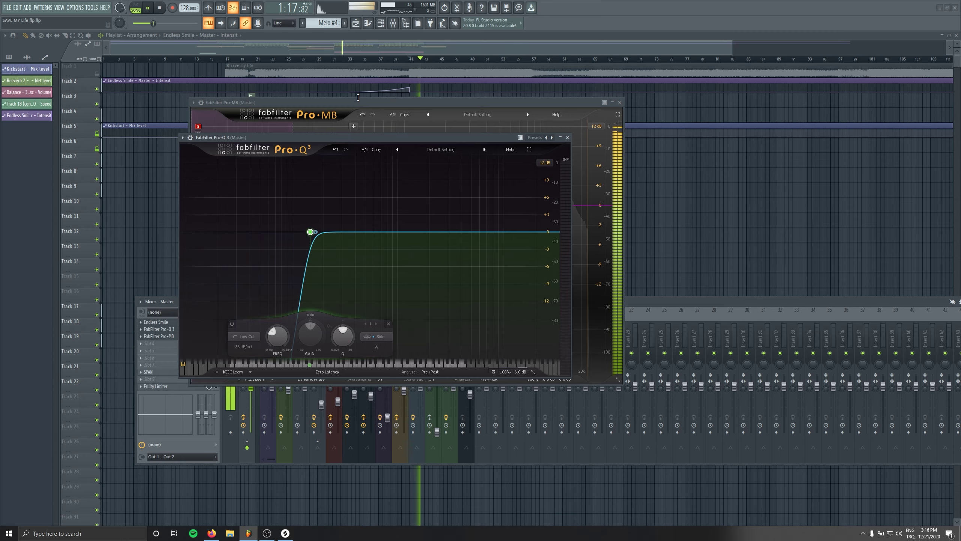
{"action": "left_click_drag", "start_coordinate": [358, 102], "coordinate": [647, 134]}
{"action": "key", "text": "space"}
{"action": "left_click_drag", "start_coordinate": [257, 137], "coordinate": [119, 95]}
{"action": "key", "text": "space"}
{"action": "left_click_drag", "start_coordinate": [567, 134], "coordinate": [307, 103]}
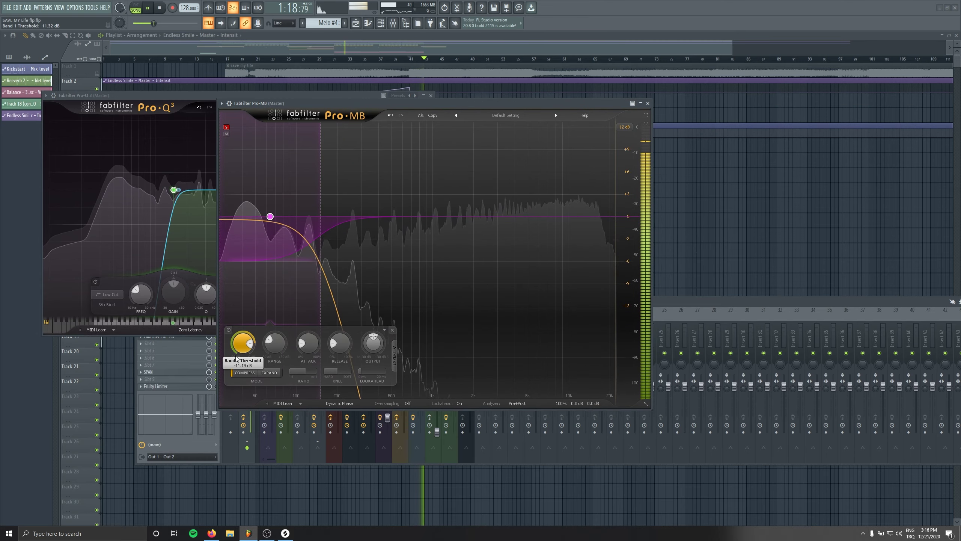
Lower Pro-MB band 1's threshold to about -24 dB while listening to the drop.
{"action": "left_click_drag", "start_coordinate": [236, 358], "coordinate": [238, 369]}
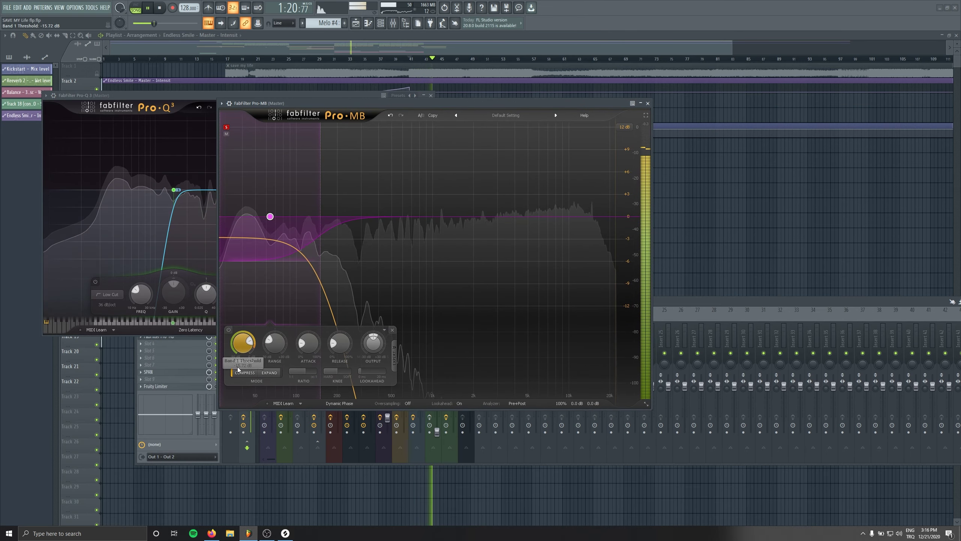
{"action": "key", "text": "space"}
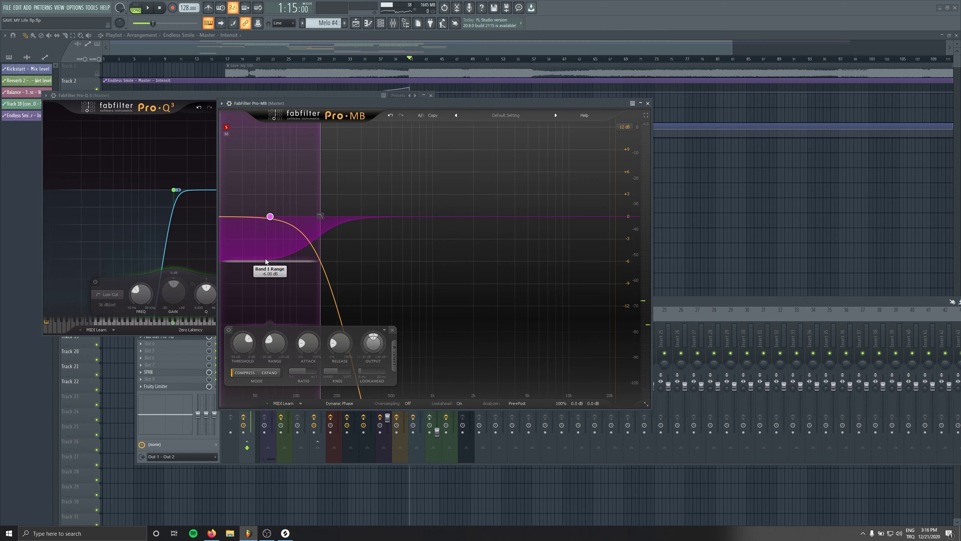
{"action": "mouse_move", "coordinate": [275, 247]}
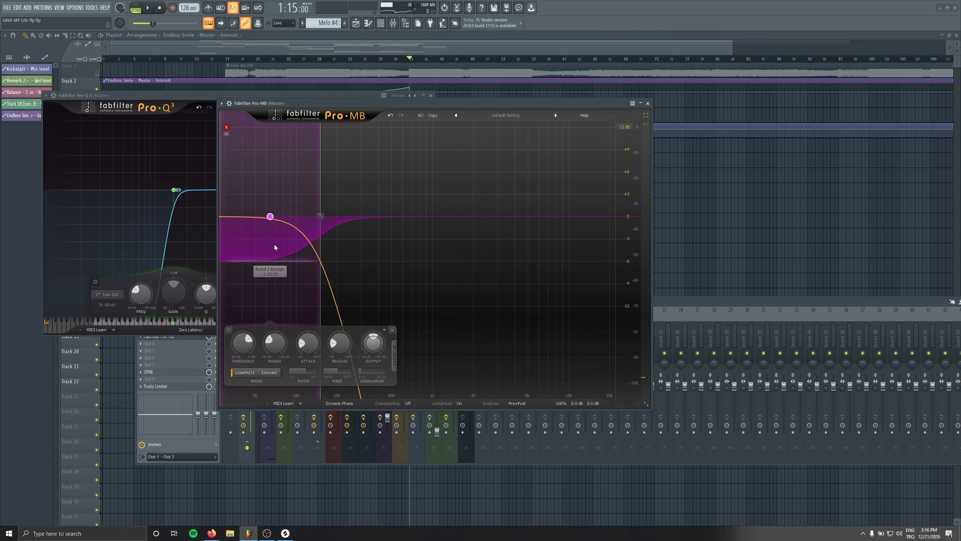
{"action": "key", "text": "space"}
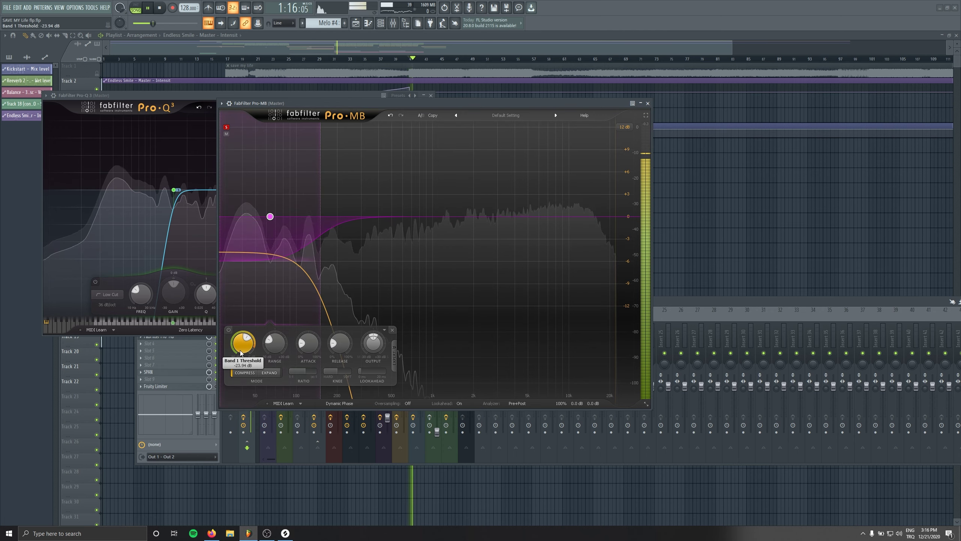
{"action": "left_click_drag", "start_coordinate": [242, 353], "coordinate": [241, 358]}
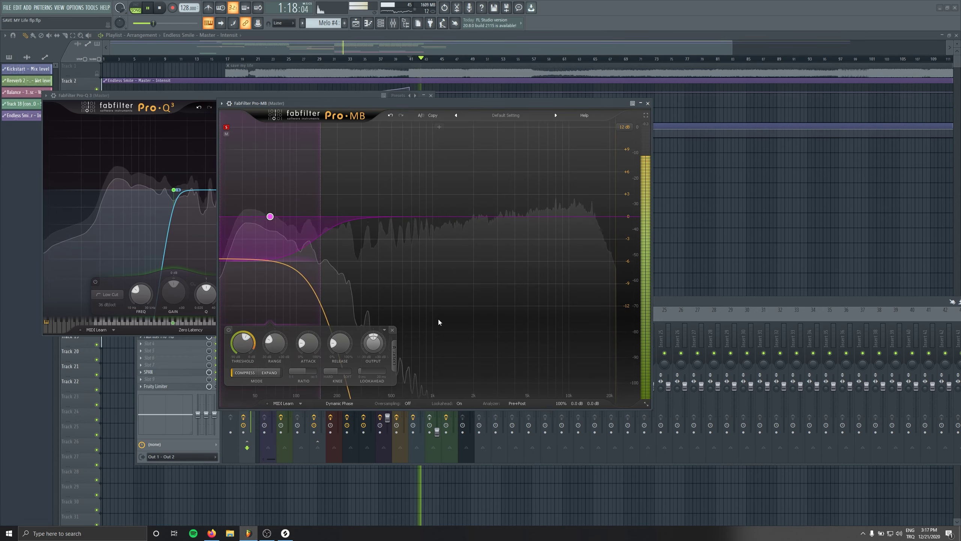
{"action": "key", "text": "space"}
Raise band 1's output to about +6 dB and compare the drop with the band bypassed and enabled.
{"action": "scroll", "coordinate": [374, 347], "scroll_direction": "up", "scroll_amount": 6}
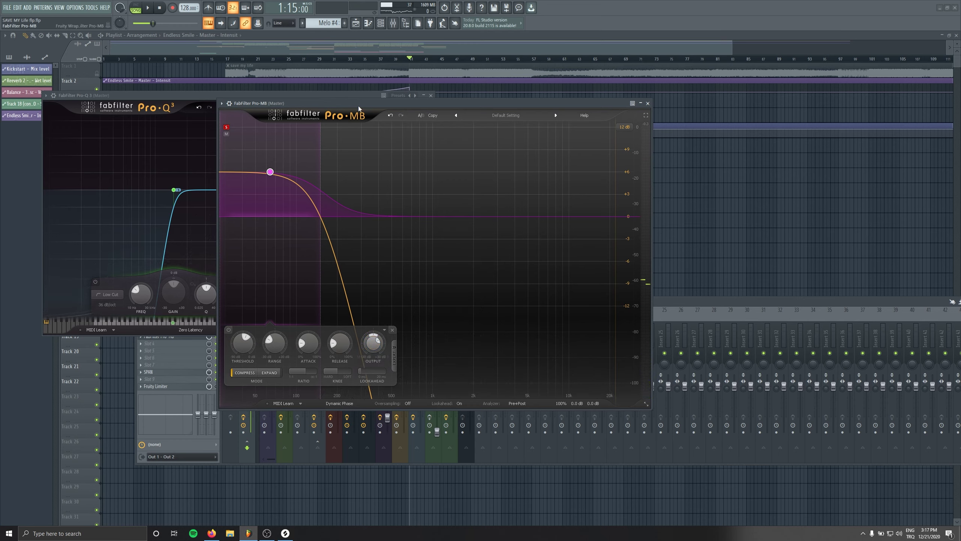
{"action": "key", "text": "space"}
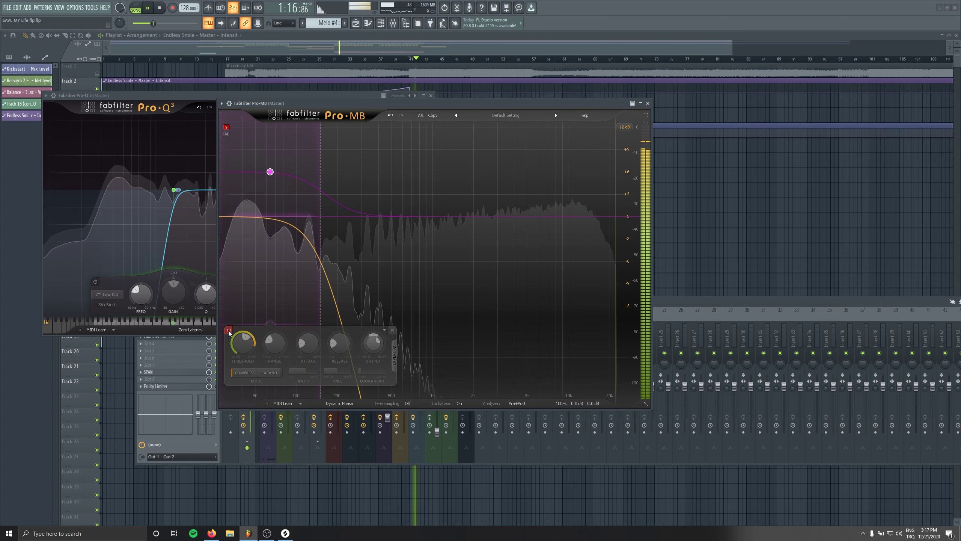
{"action": "left_click", "coordinate": [229, 330]}
{"action": "left_click", "coordinate": [229, 330]}
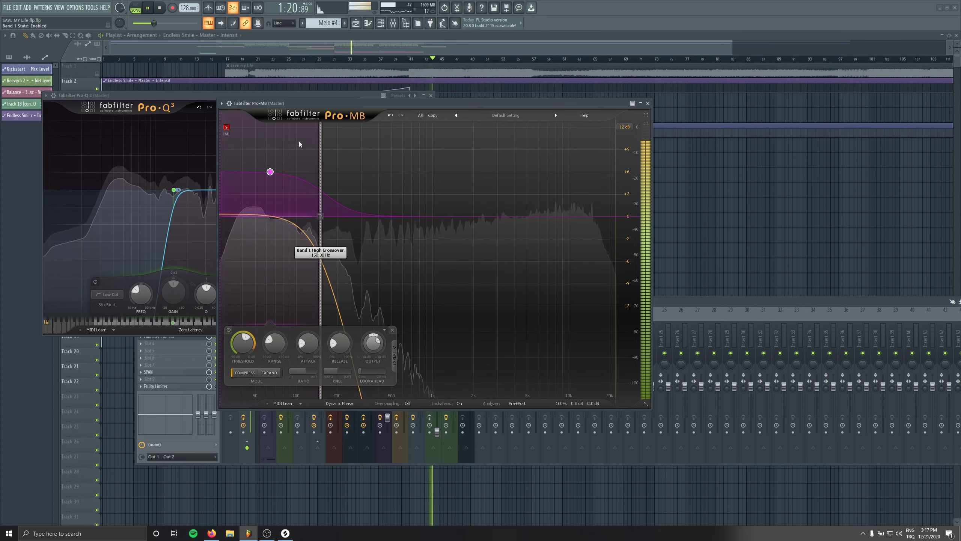
{"action": "key", "text": "space"}
Add a second Pro-MB band above 150 Hz, set its high crossover to 600 Hz, and play the drop.
{"action": "left_click", "coordinate": [361, 129]}
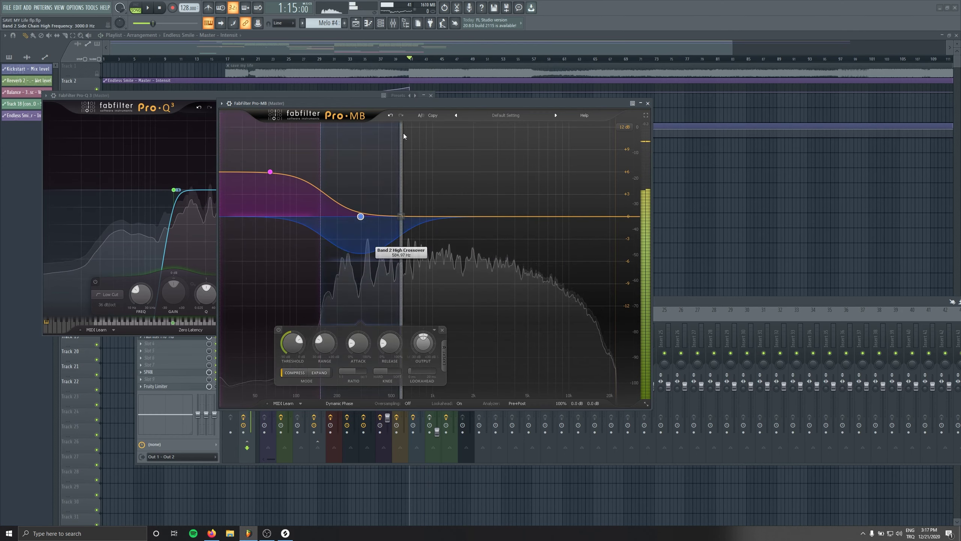
{"action": "left_click_drag", "start_coordinate": [403, 133], "coordinate": [421, 133]}
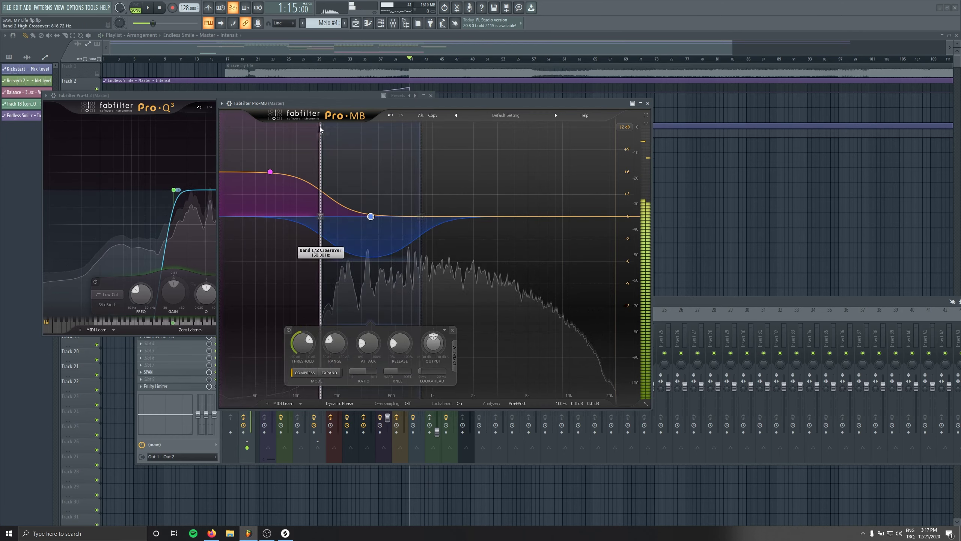
{"action": "double_click", "coordinate": [423, 150]}
{"action": "type", "text": "600.00"}
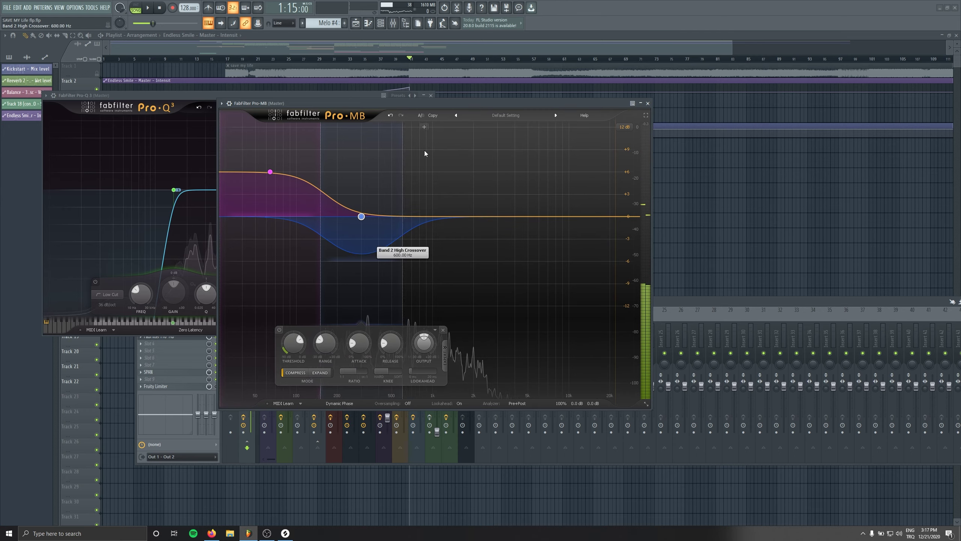
{"action": "key", "text": "Return"}
{"action": "key", "text": "space"}
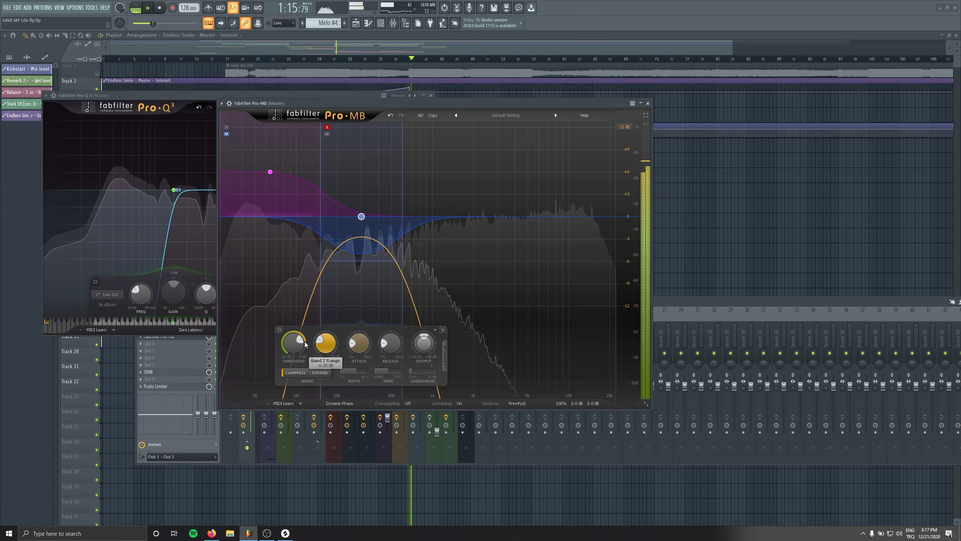
Raise Pro-MB band 2's output to about +3 dB and stop playback.
{"action": "left_click_drag", "start_coordinate": [425, 344], "coordinate": [425, 335]}
{"action": "key", "text": "space"}
Insert SPAN in the Master's effect slot 9, arrange it beside Pro-MB with Pro-Q 3 closed, and play the drop.
{"action": "left_click", "coordinate": [141, 378]}
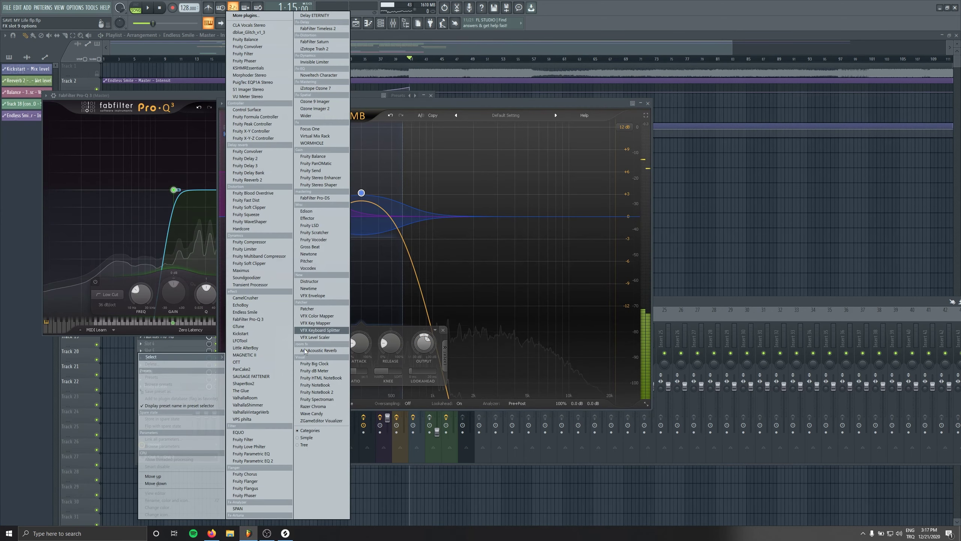
{"action": "left_click", "coordinate": [254, 508]}
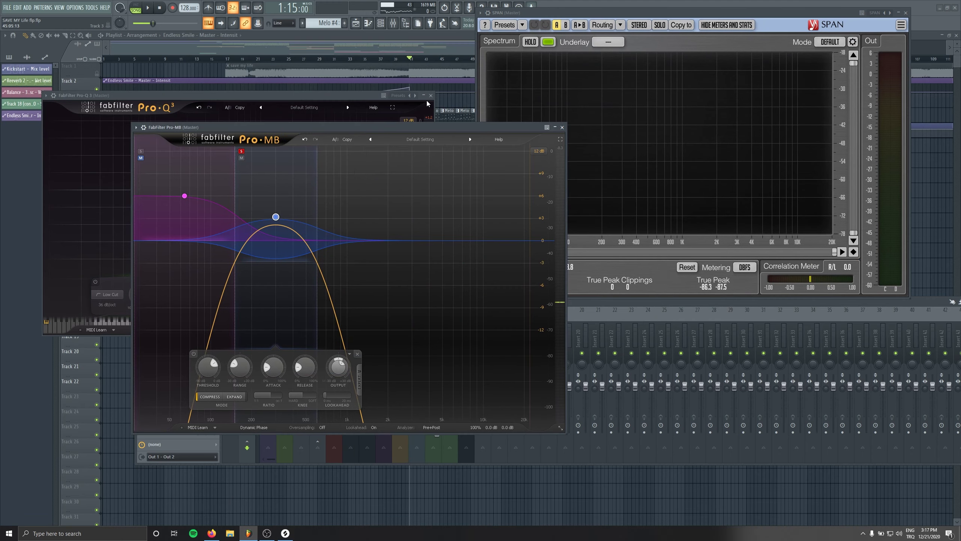
{"action": "left_click", "coordinate": [431, 95]}
{"action": "left_click_drag", "start_coordinate": [407, 128], "coordinate": [323, 102]}
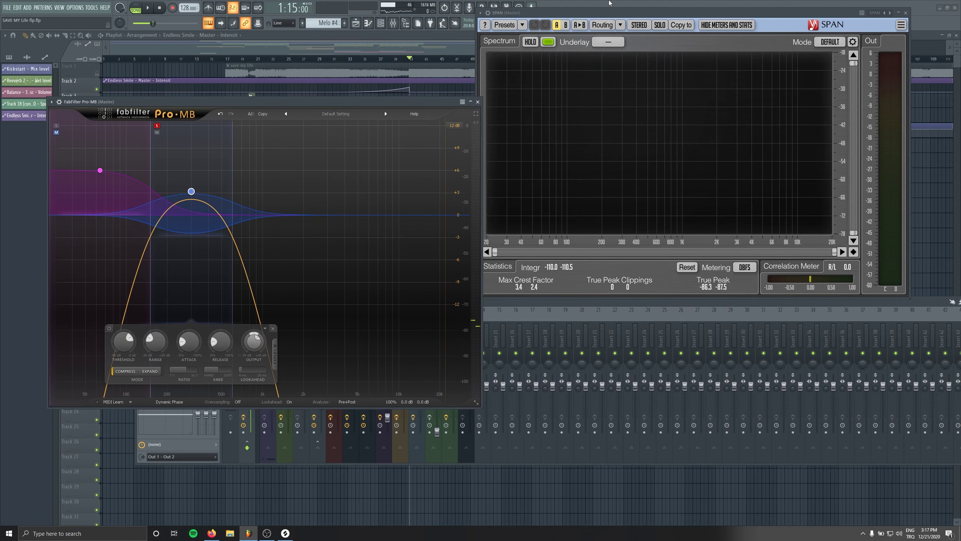
{"action": "left_click_drag", "start_coordinate": [612, 17], "coordinate": [631, 36]}
{"action": "key", "text": "space"}
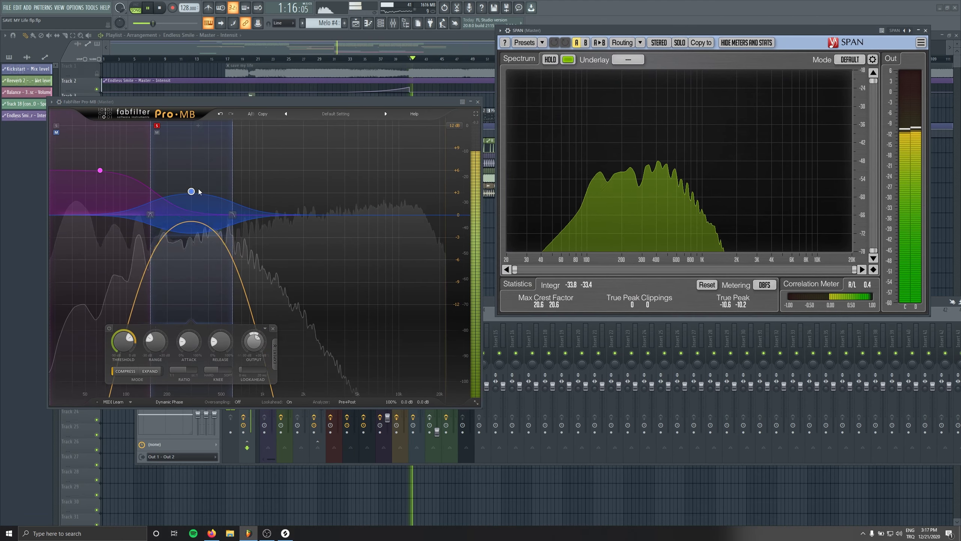
Raise band 2's level to about +5.3 dB and turn off its solo.
{"action": "left_click_drag", "start_coordinate": [191, 191], "coordinate": [192, 174]}
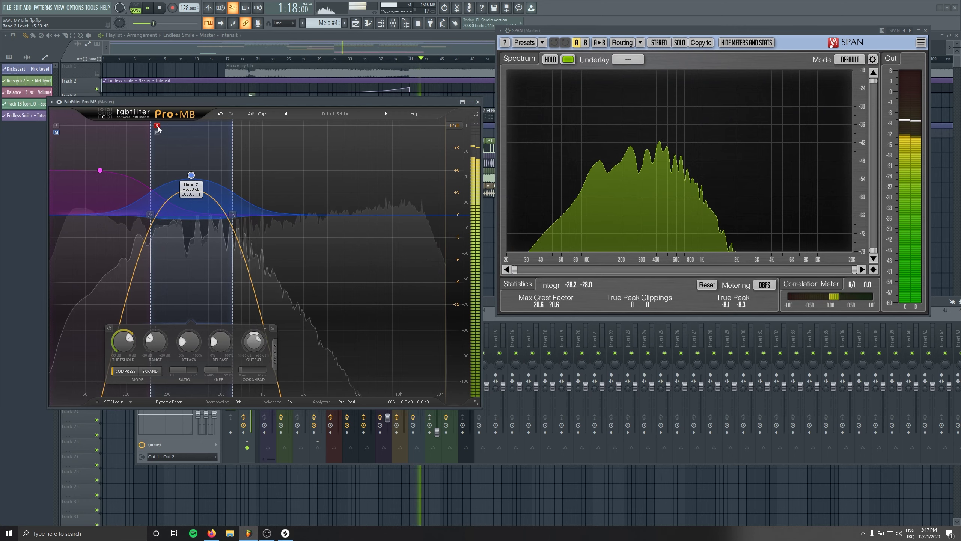
{"action": "left_click", "coordinate": [157, 126]}
Add a third Pro-MB band from 600 Hz to 5000 Hz and raise its output to about +3 dB.
{"action": "left_click", "coordinate": [291, 124]}
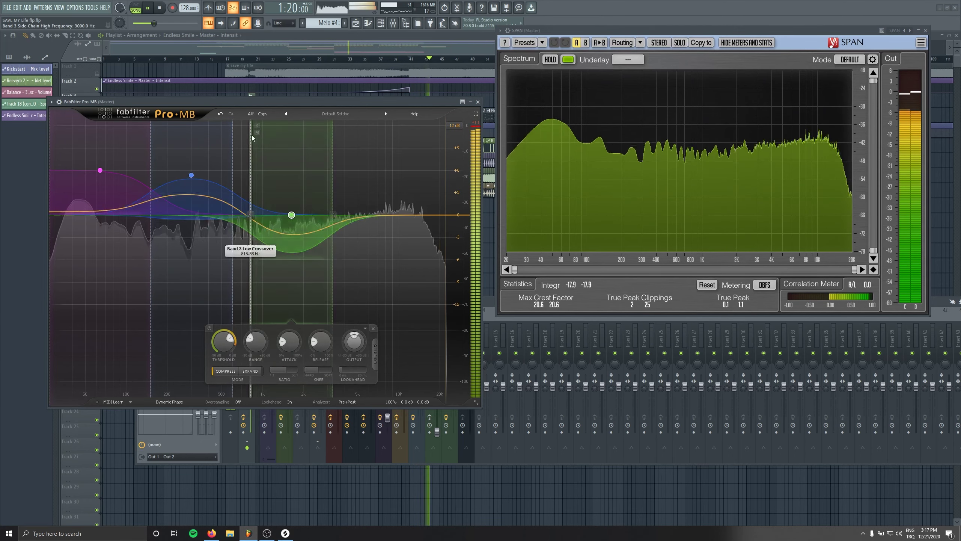
{"action": "left_click_drag", "start_coordinate": [252, 135], "coordinate": [238, 137]}
{"action": "double_click", "coordinate": [333, 145]}
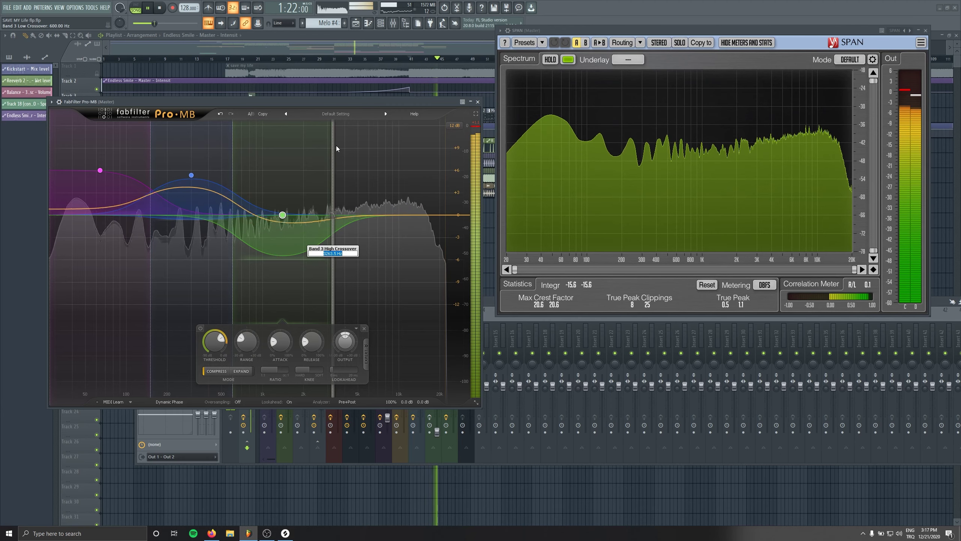
{"action": "type", "text": "5000"}
{"action": "key", "text": "Return"}
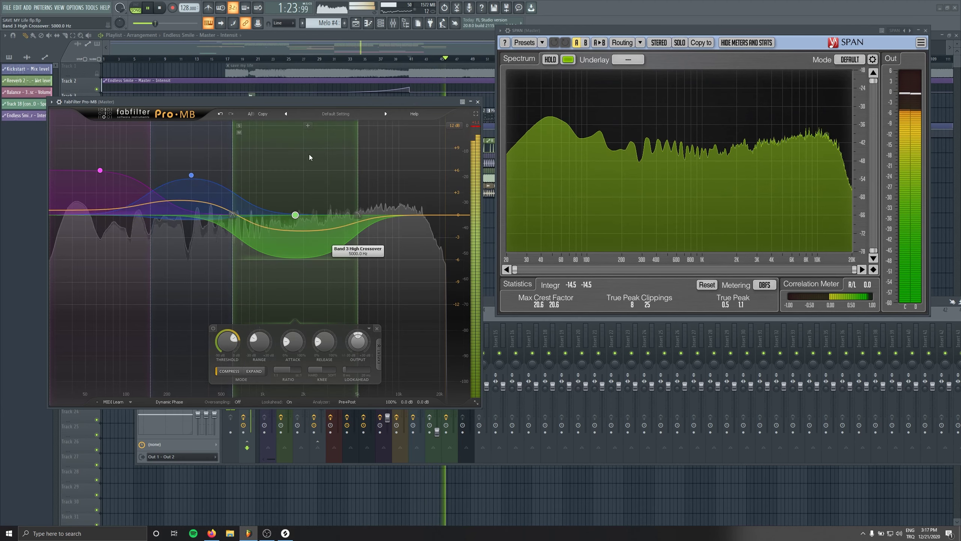
{"action": "left_click_drag", "start_coordinate": [358, 343], "coordinate": [354, 327]}
Add a fourth Pro-MB band covering everything above 5000 Hz, raise its level to about +3.6 dB and lower its threshold while soloed.
{"action": "left_click", "coordinate": [379, 129]}
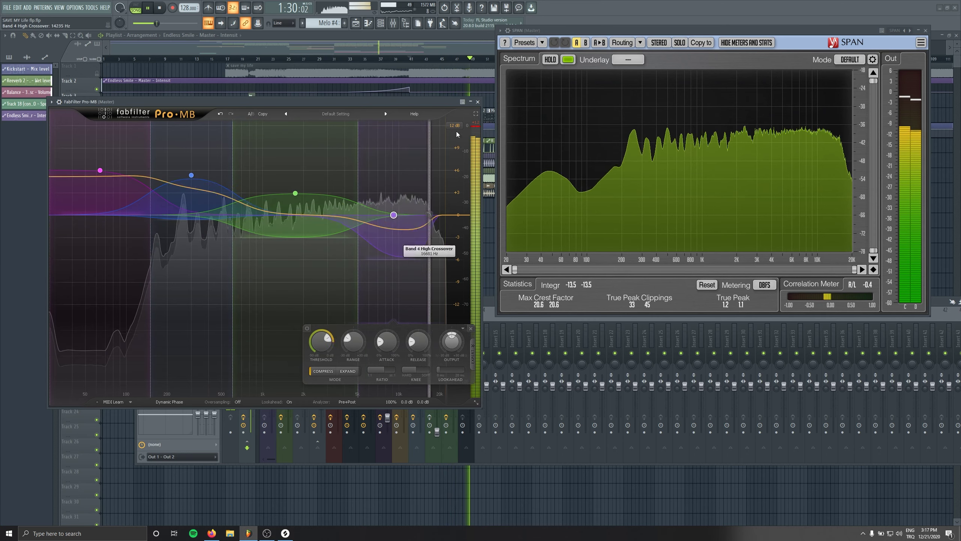
{"action": "left_click", "coordinate": [365, 125]}
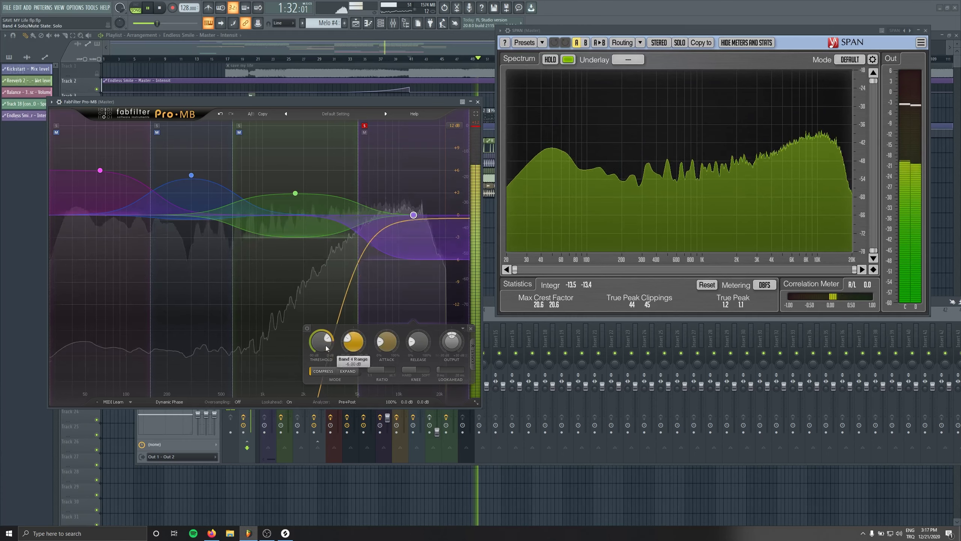
{"action": "left_click_drag", "start_coordinate": [414, 214], "coordinate": [413, 188]}
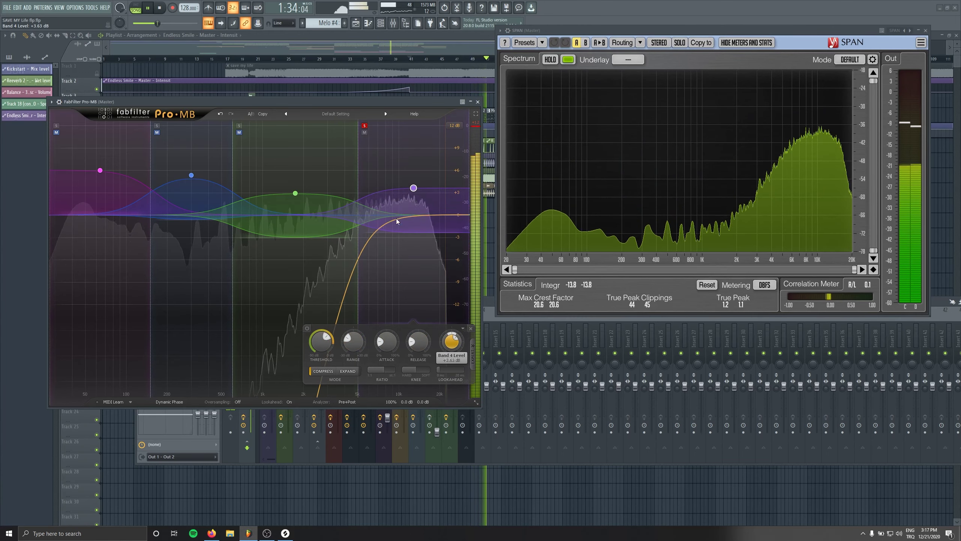
{"action": "left_click_drag", "start_coordinate": [322, 341], "coordinate": [322, 354]}
{"action": "left_click", "coordinate": [365, 126]}
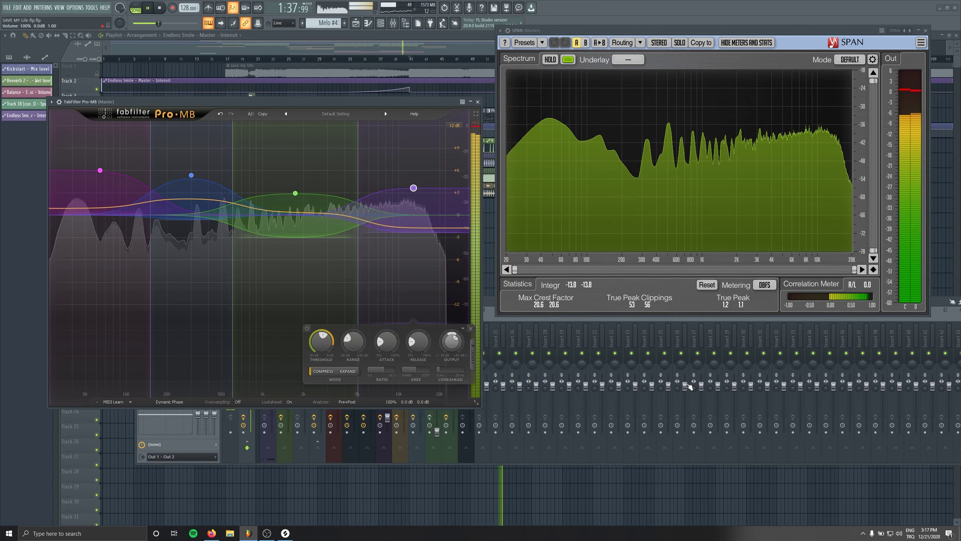
Close the Pro-MB window and stop playback of the drop.
{"action": "left_click", "coordinate": [477, 102]}
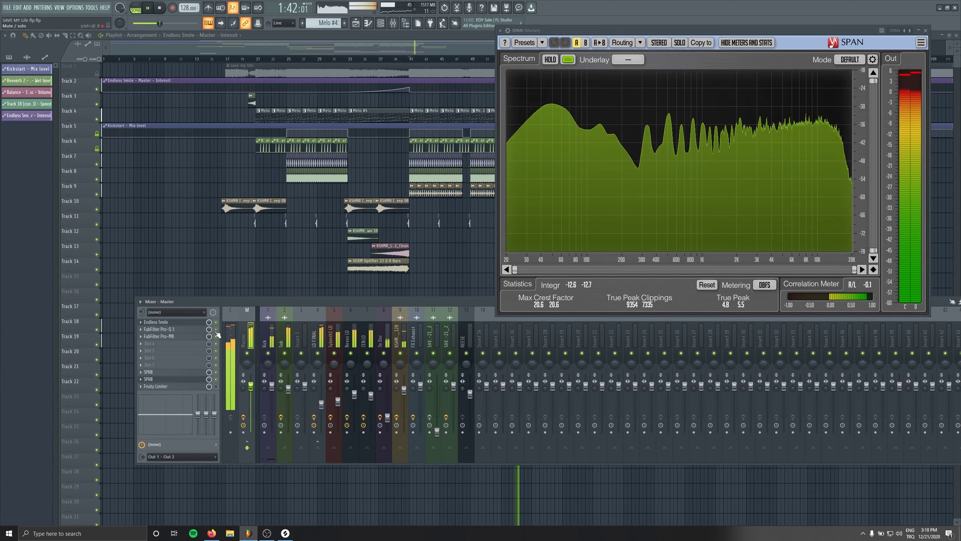
{"action": "key", "text": "space"}
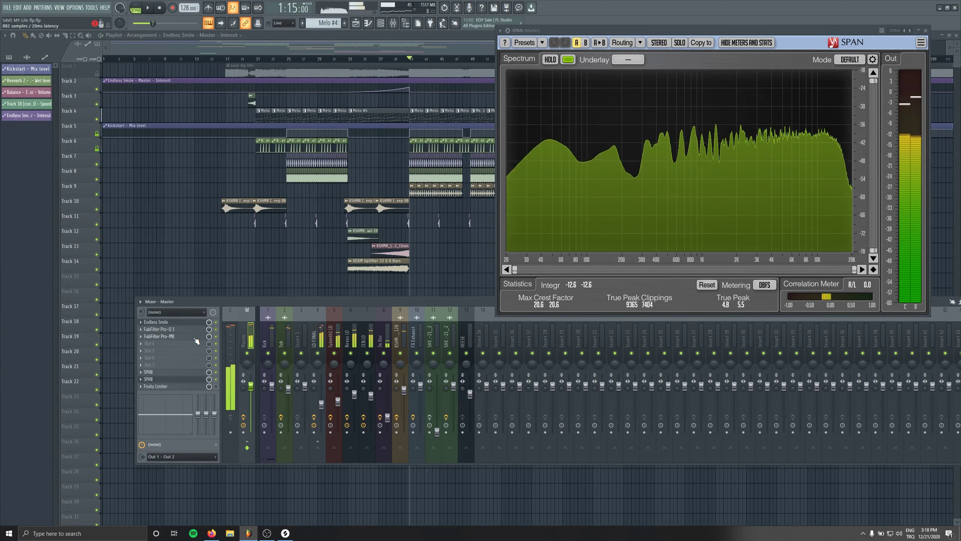
{"action": "left_click", "coordinate": [178, 336]}
{"action": "left_click", "coordinate": [478, 101]}
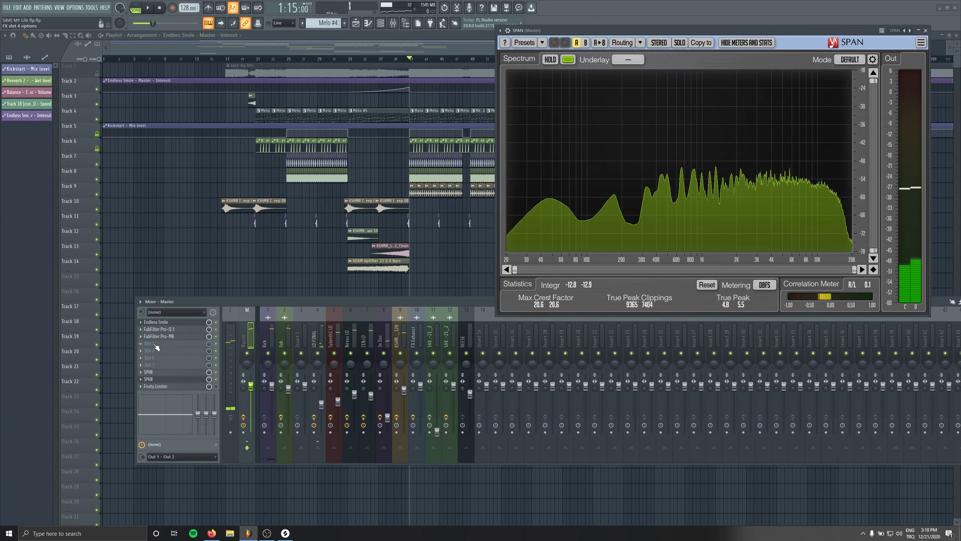
Insert iZotope Ozone 7 after Pro-MB on the Master and remove its modules until only the Maximizer remains.
{"action": "left_click", "coordinate": [170, 343]}
{"action": "left_click", "coordinate": [317, 88]}
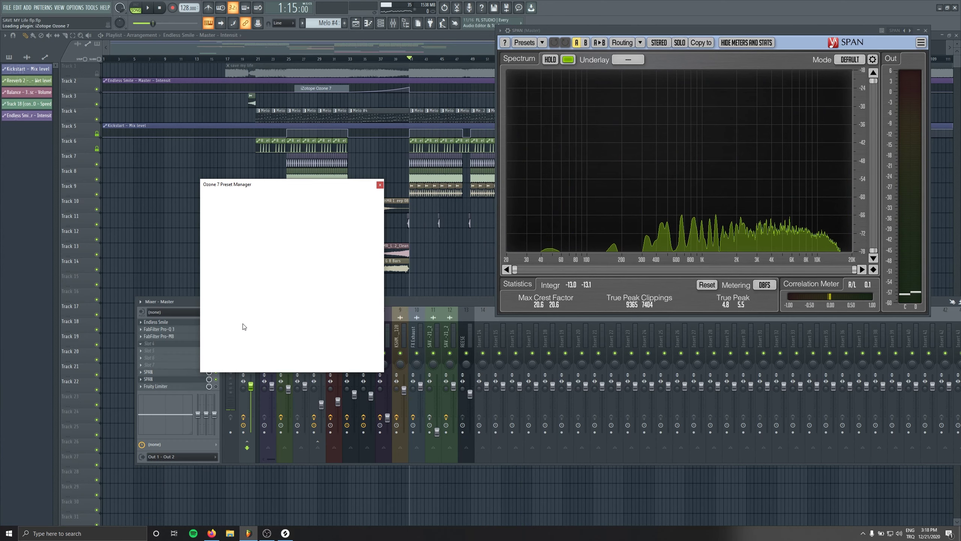
{"action": "left_click", "coordinate": [62, 256]}
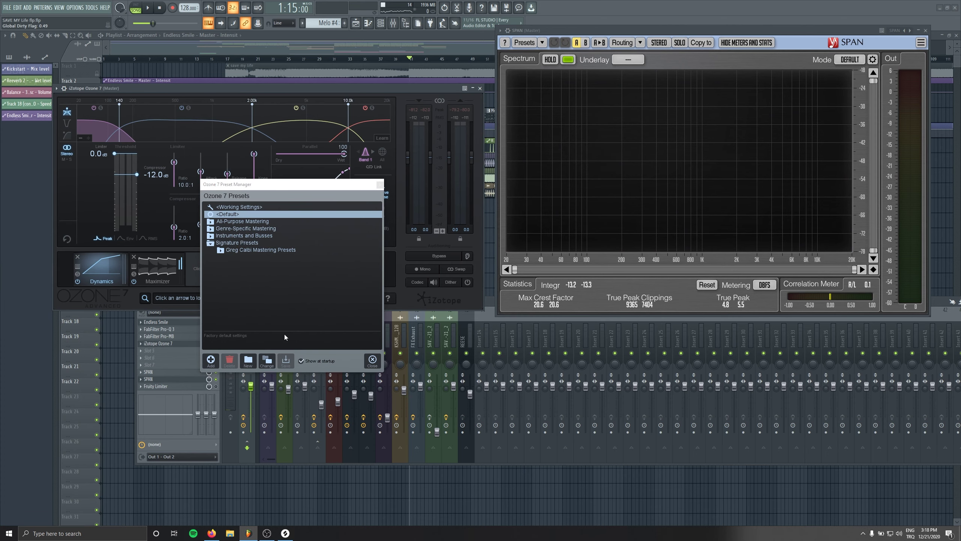
{"action": "left_click", "coordinate": [372, 361]}
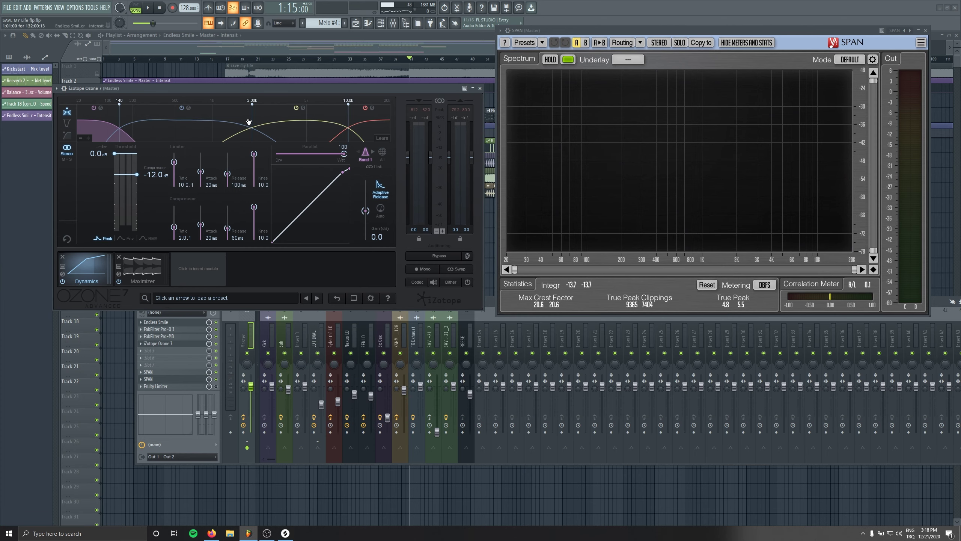
{"action": "left_click", "coordinate": [62, 258]}
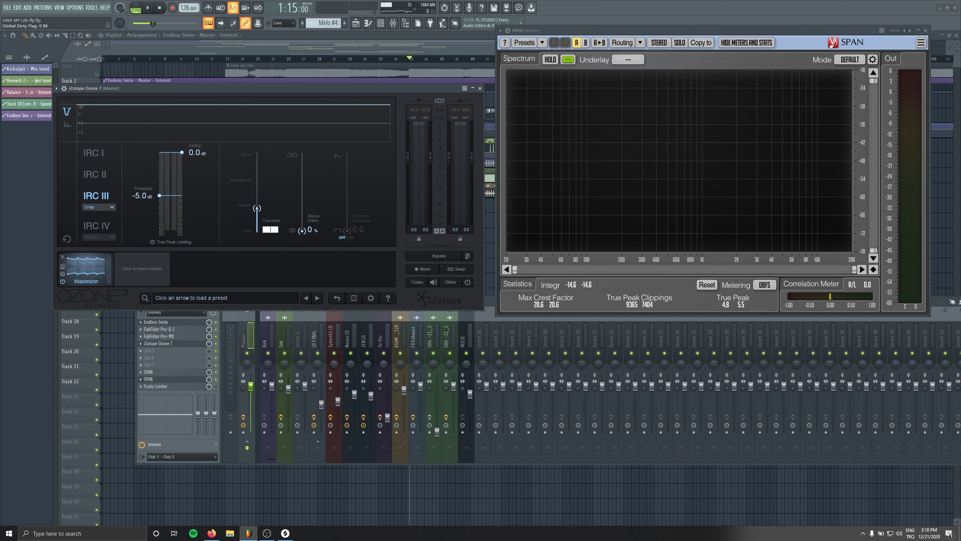
Set the Ozone Maximizer's threshold to -4.0 dB while playing the drop, and close the plugin.
{"action": "left_click_drag", "start_coordinate": [197, 89], "coordinate": [285, 120]}
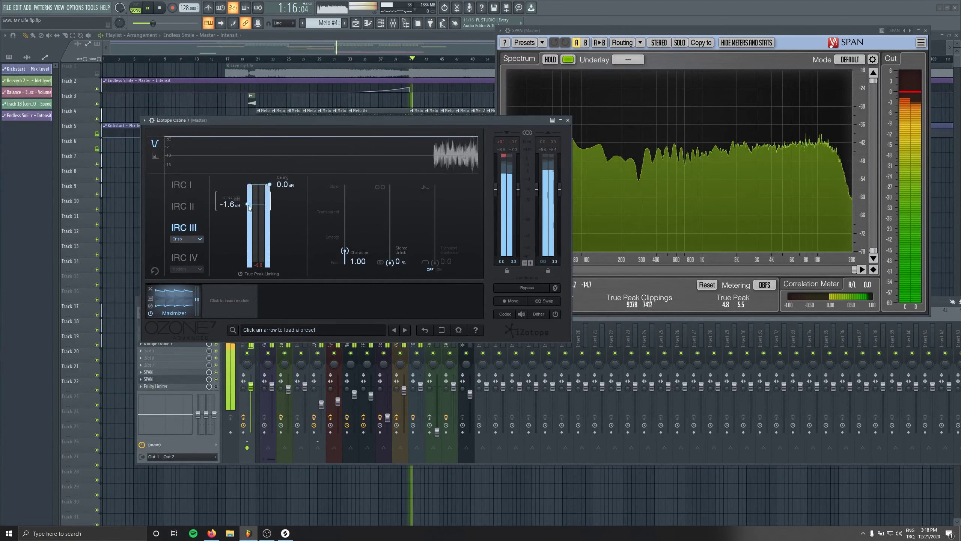
{"action": "left_click_drag", "start_coordinate": [247, 204], "coordinate": [251, 225]}
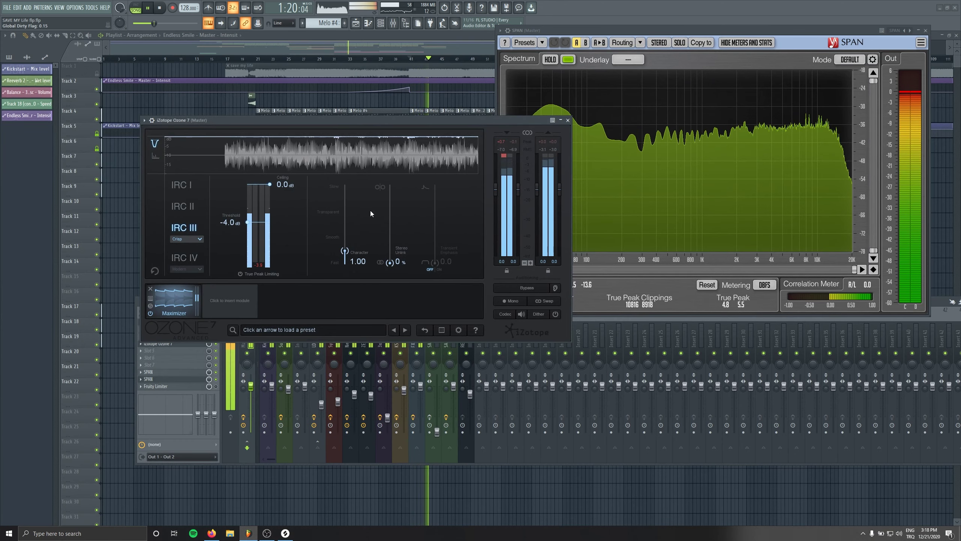
{"action": "left_click", "coordinate": [568, 120]}
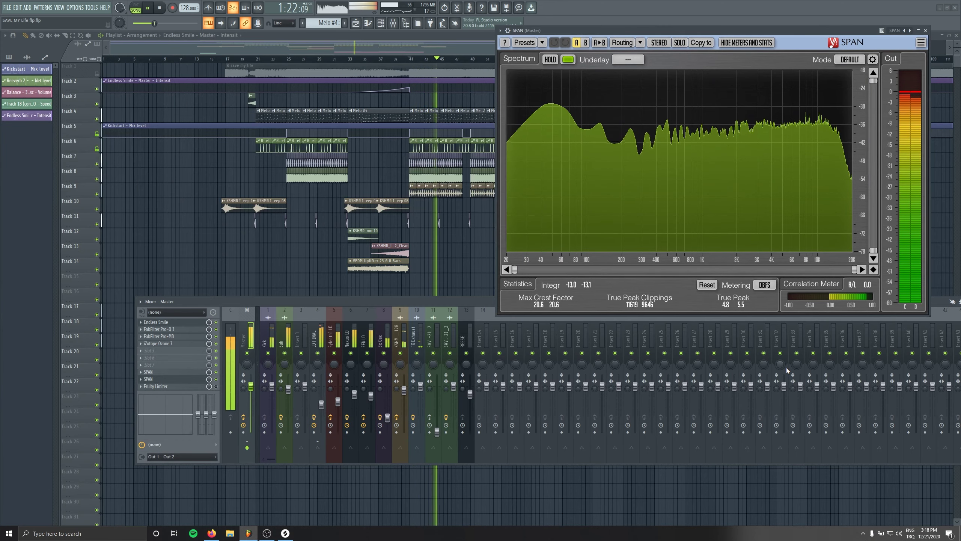
Raise the LD FINAL mixer fader slightly and the 3x Osc fader to about -17 dB while the drop plays.
{"action": "left_click", "coordinate": [321, 404]}
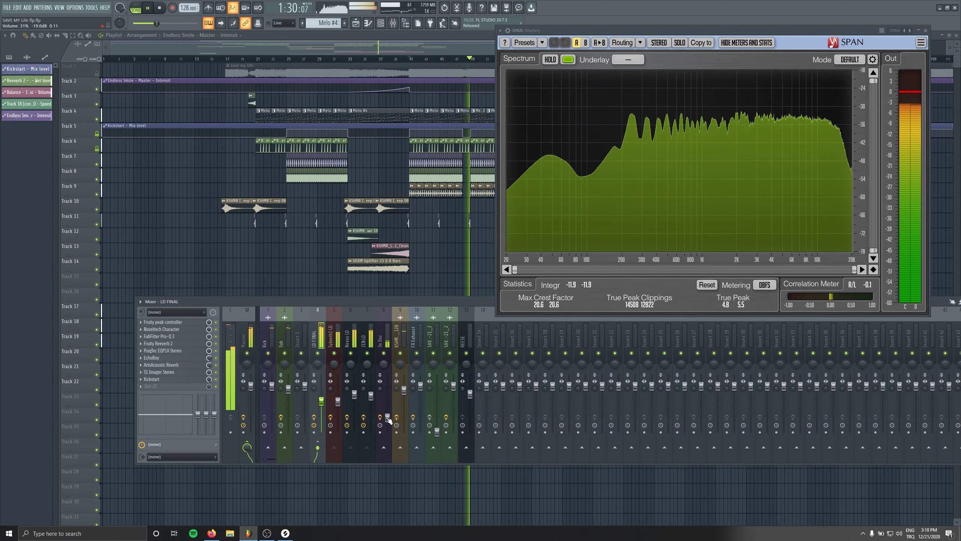
{"action": "left_click", "coordinate": [384, 397]}
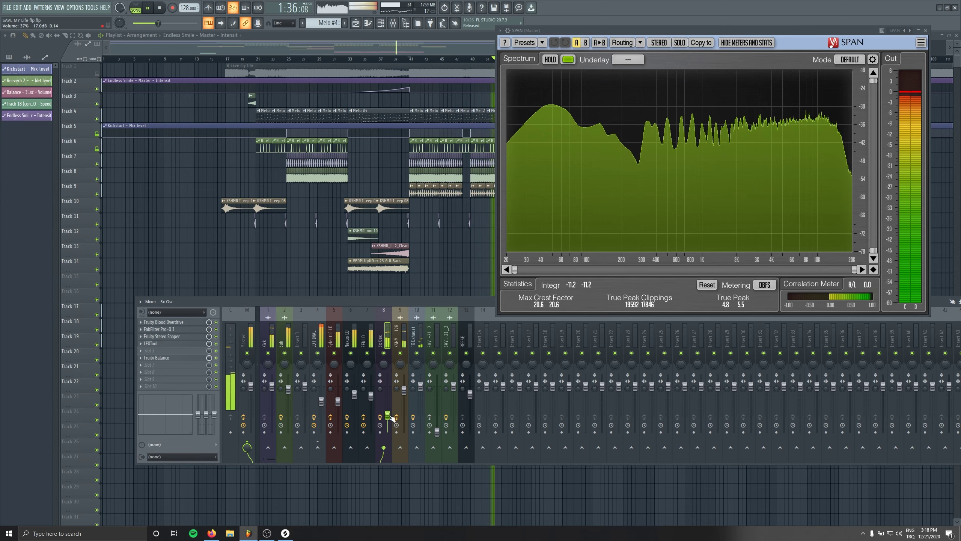
{"action": "left_click", "coordinate": [276, 392]}
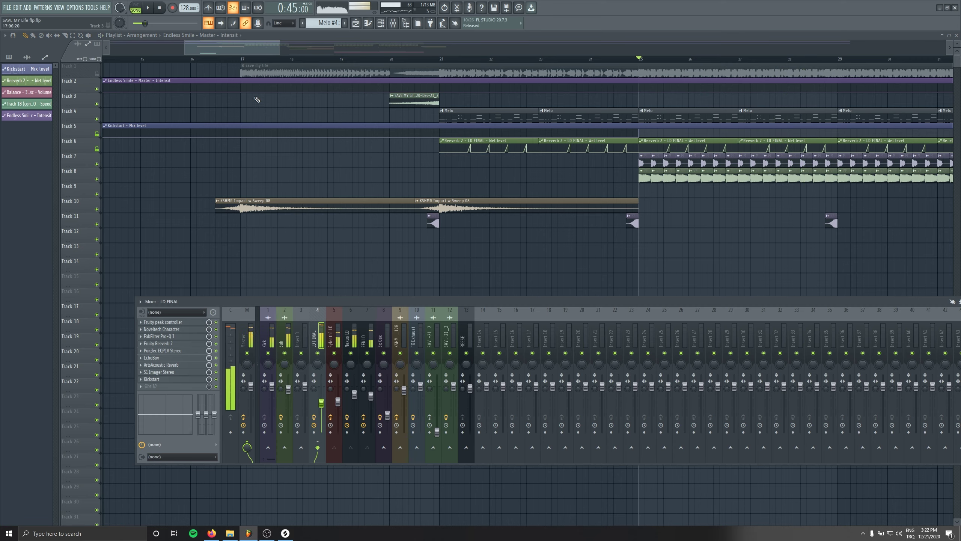
Play the arrangement from around bar 17 and review the intro and melody sections in the playlist.
{"action": "left_click", "coordinate": [216, 59]}
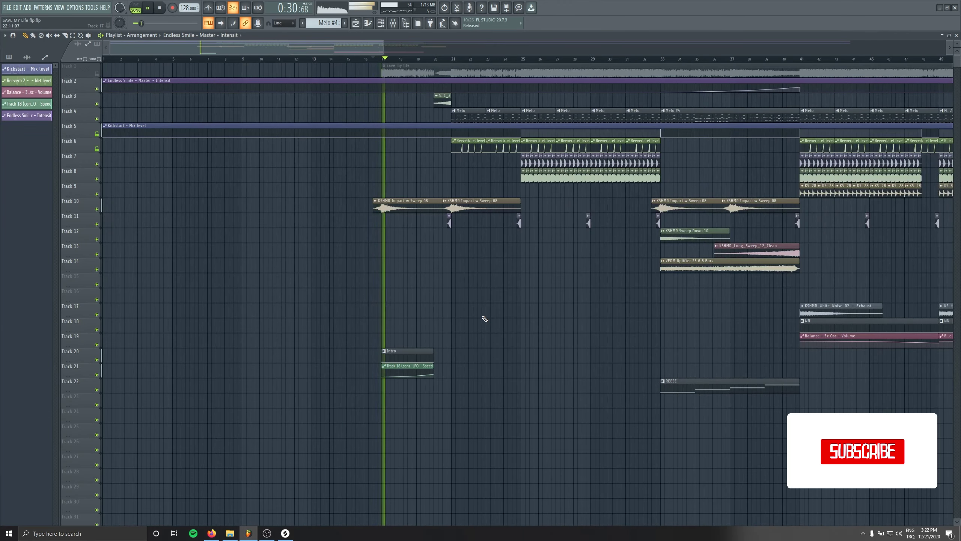
{"action": "left_click_drag", "start_coordinate": [471, 314], "coordinate": [590, 389]}
{"action": "left_click", "coordinate": [590, 388]}
{"action": "right_click", "coordinate": [590, 390]}
{"action": "scroll", "coordinate": [223, 287], "scroll_direction": "up", "scroll_amount": 5}
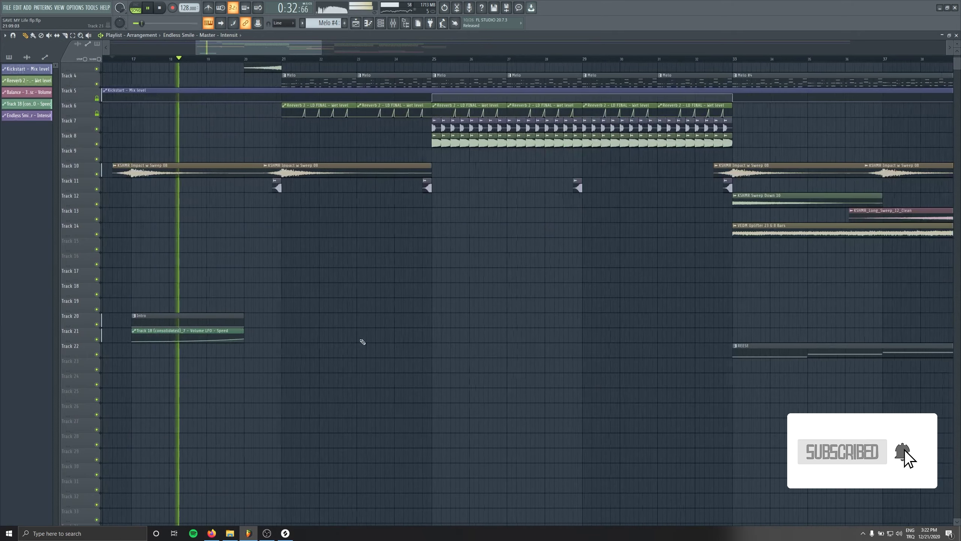
{"action": "left_click_drag", "start_coordinate": [148, 255], "coordinate": [293, 233]}
{"action": "scroll", "coordinate": [404, 290], "scroll_direction": "up", "scroll_amount": 4}
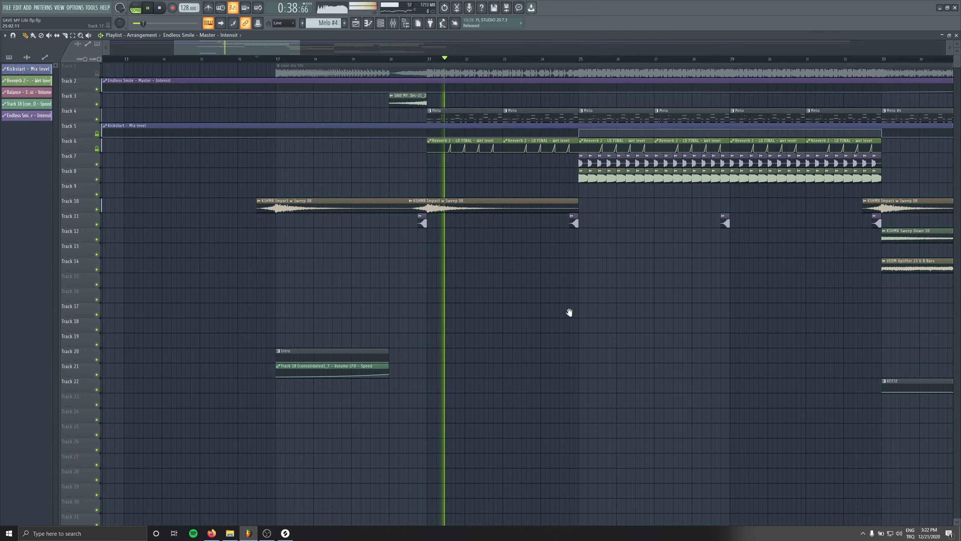
{"action": "left_click_drag", "start_coordinate": [569, 314], "coordinate": [350, 268]}
{"action": "scroll", "coordinate": [422, 326], "scroll_direction": "down", "scroll_amount": 2}
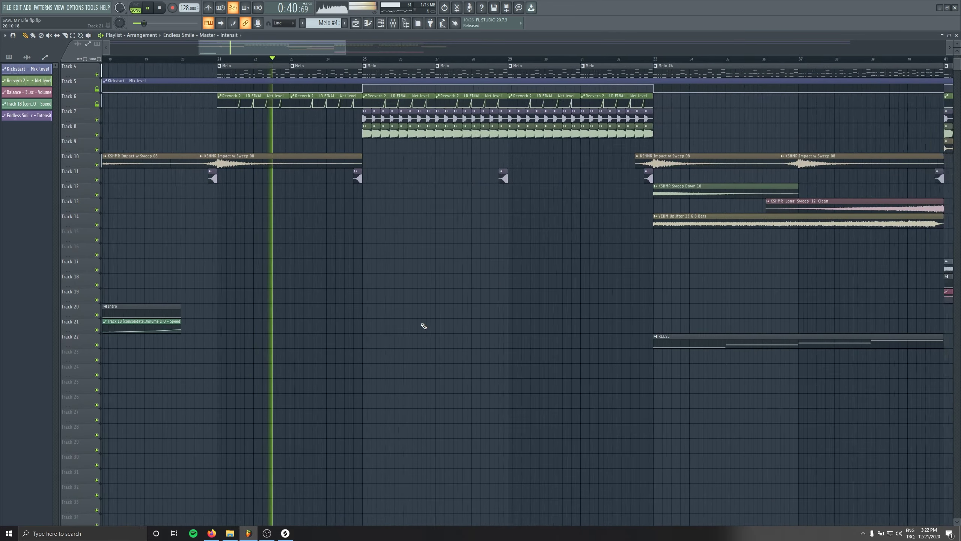
{"action": "left_click_drag", "start_coordinate": [422, 326], "coordinate": [319, 362]}
{"action": "scroll", "coordinate": [376, 337], "scroll_direction": "down", "scroll_amount": 2}
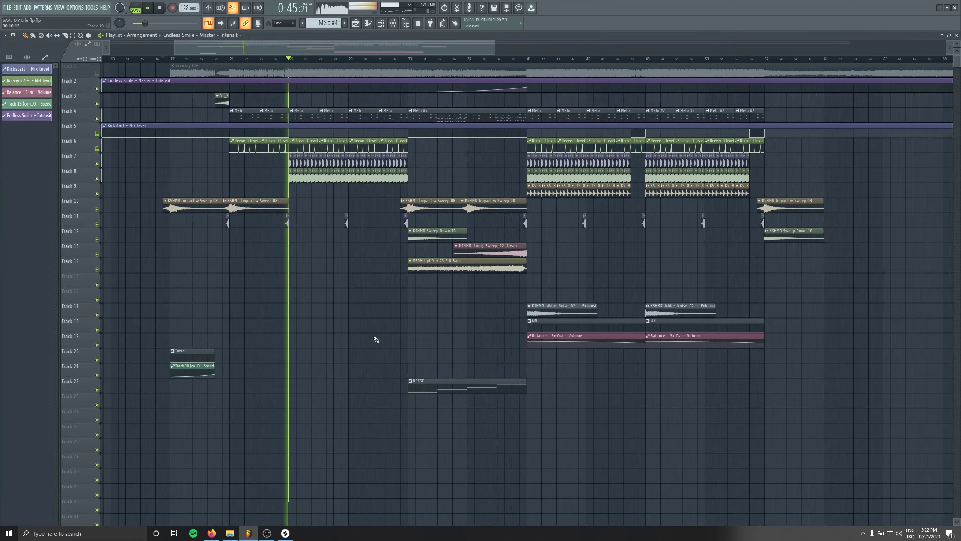
Check the KSHMR Short Sweep 14 clip's channel settings and lower the LD FINAL mixer fader slightly.
{"action": "double_click", "coordinate": [346, 221]}
{"action": "key", "text": "F9"}
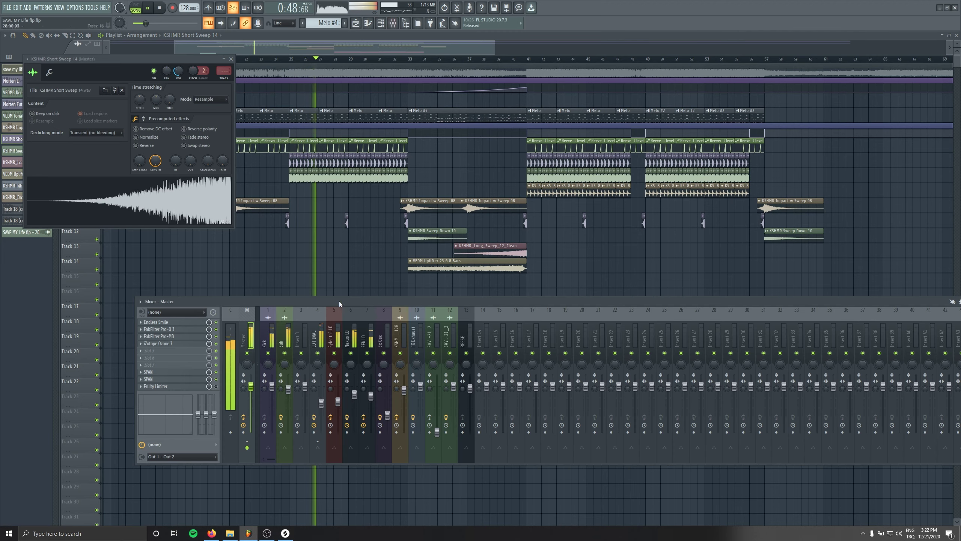
{"action": "left_click", "coordinate": [322, 403]}
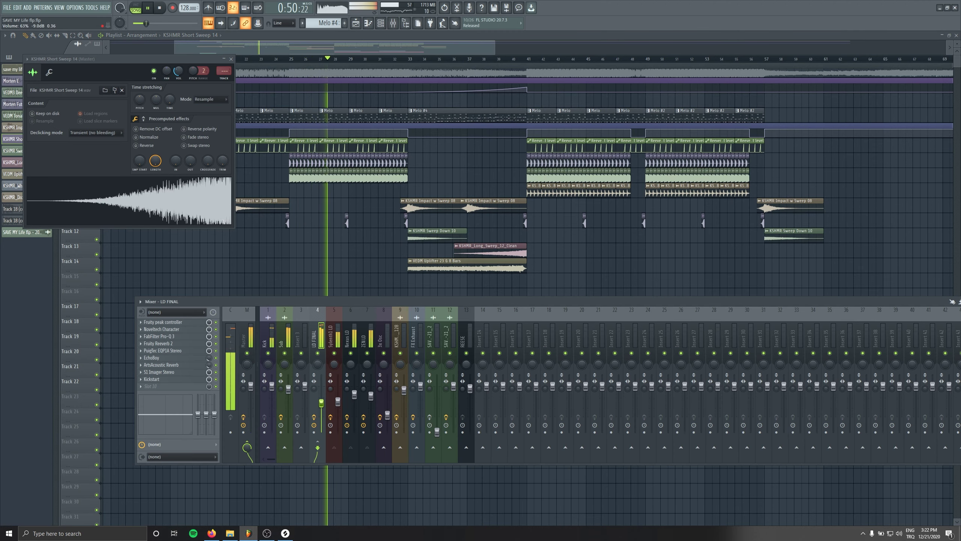
{"action": "left_click", "coordinate": [232, 58]}
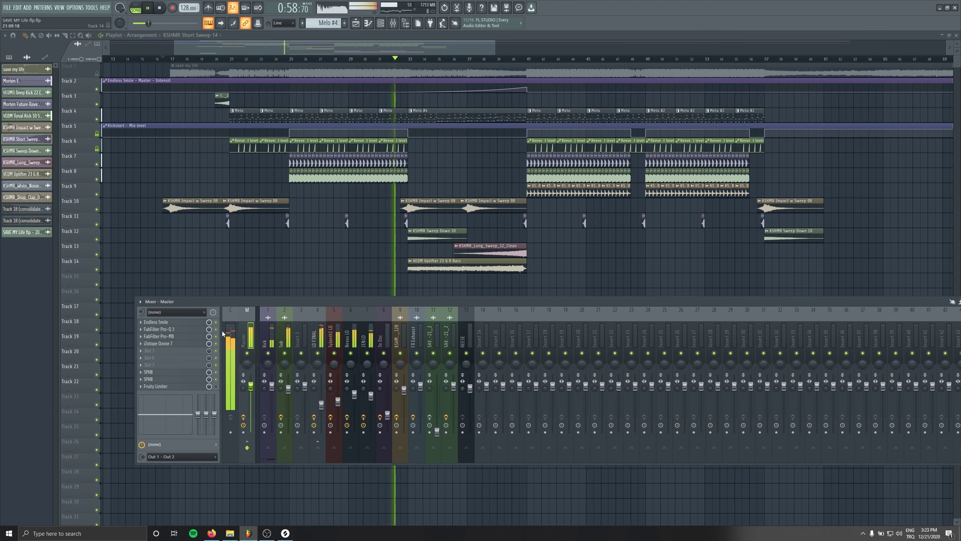
Hide the mixer and listen through the build-up into the drop at bar 41 in the playlist.
{"action": "key", "text": "F9"}
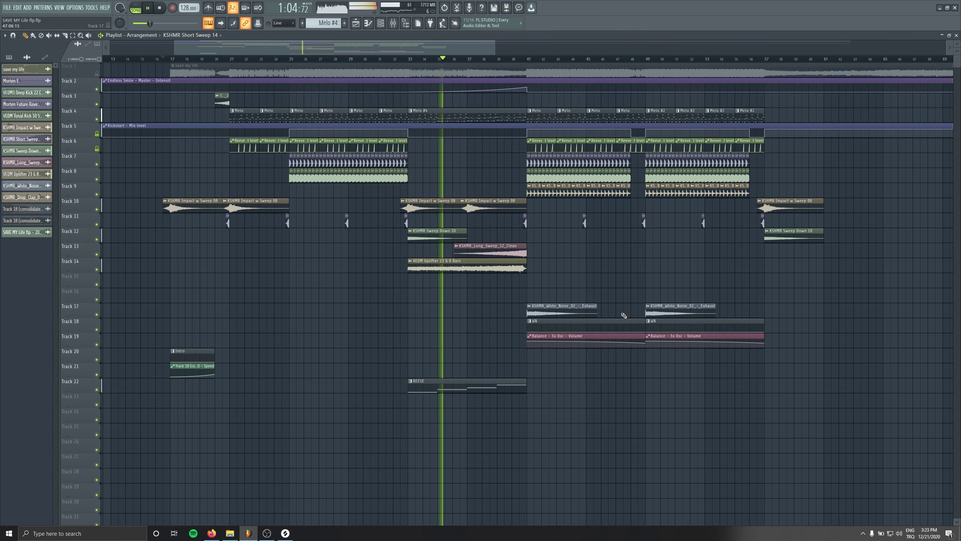
{"action": "left_click_drag", "start_coordinate": [620, 312], "coordinate": [551, 301]}
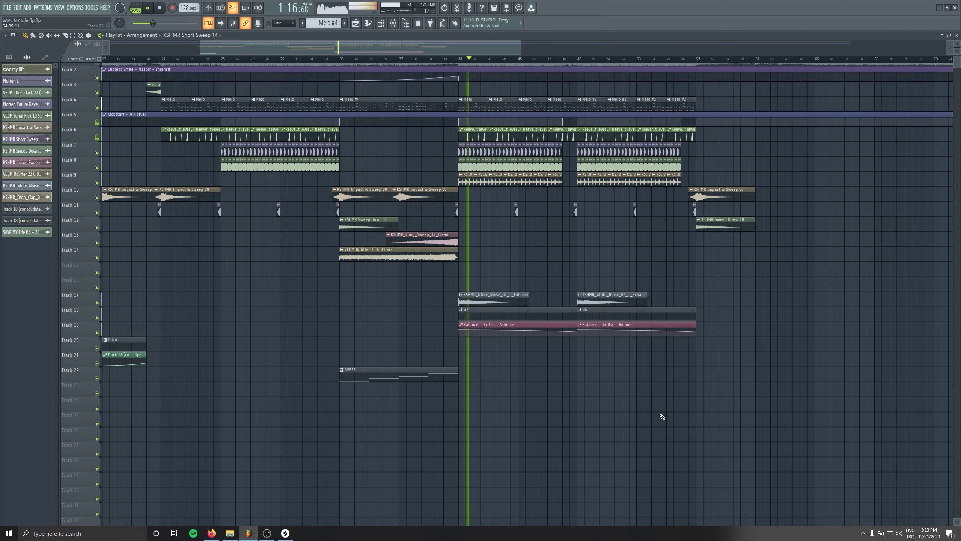
Open the KSHMR_Drop_Clap_06_128 clip's channel settings, lower its volume to about 71%, and close them.
{"action": "left_click", "coordinate": [494, 175]}
{"action": "left_click", "coordinate": [494, 175]}
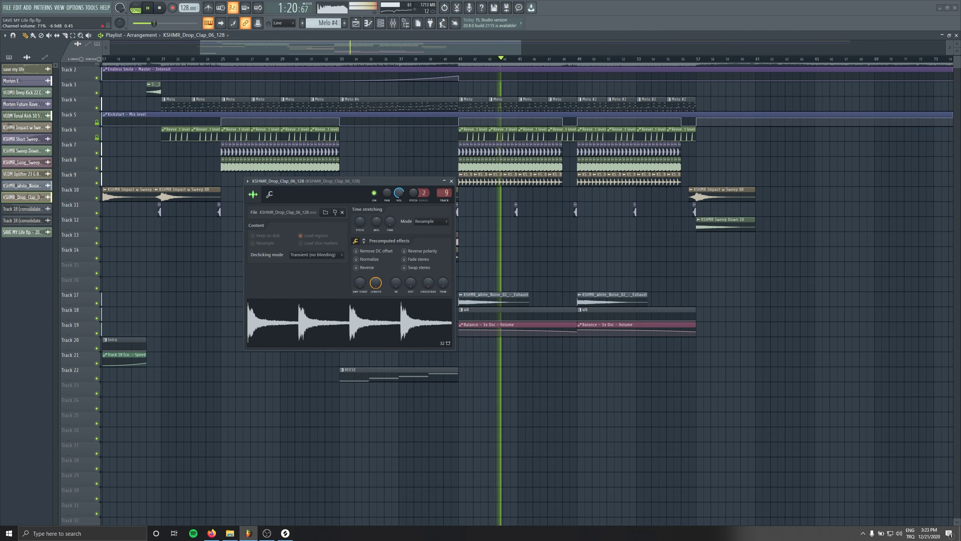
{"action": "left_click", "coordinate": [451, 181]}
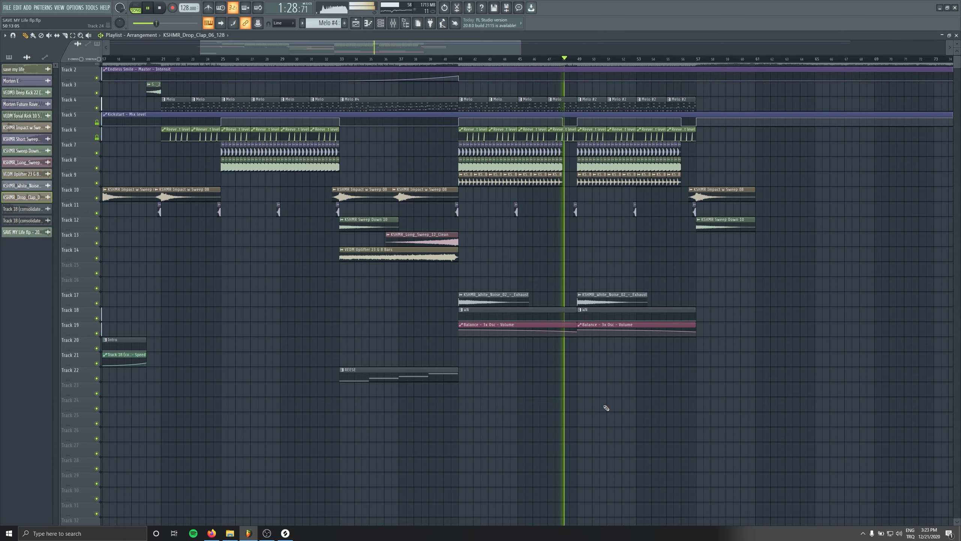
Listen through the end of the second drop and open the lower SPAN analyzer on the Master to examine its spectrum and levels.
{"action": "scroll", "coordinate": [606, 407], "scroll_direction": "down", "scroll_amount": 2}
{"action": "left_click_drag", "start_coordinate": [643, 407], "coordinate": [549, 400]}
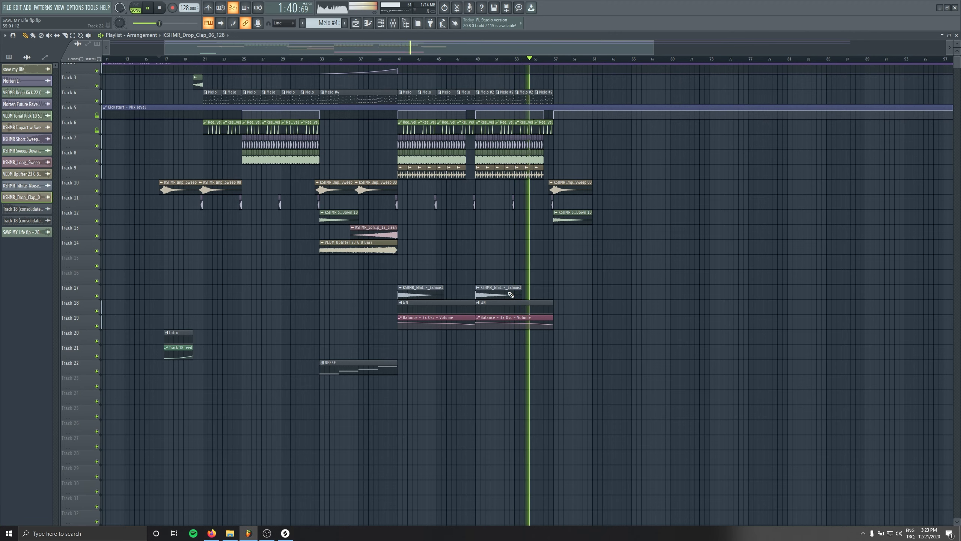
{"action": "key", "text": "F9"}
{"action": "left_click", "coordinate": [250, 319]}
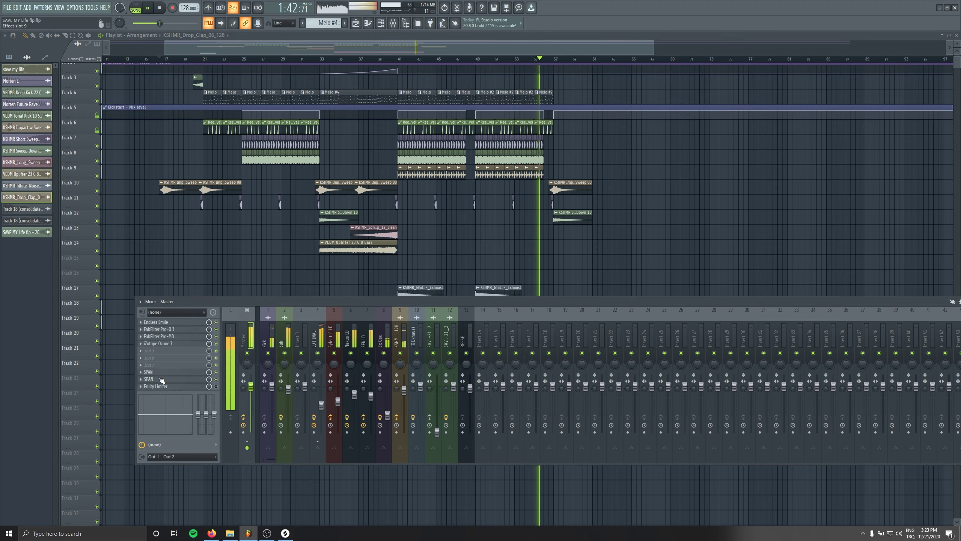
{"action": "left_click", "coordinate": [162, 379]}
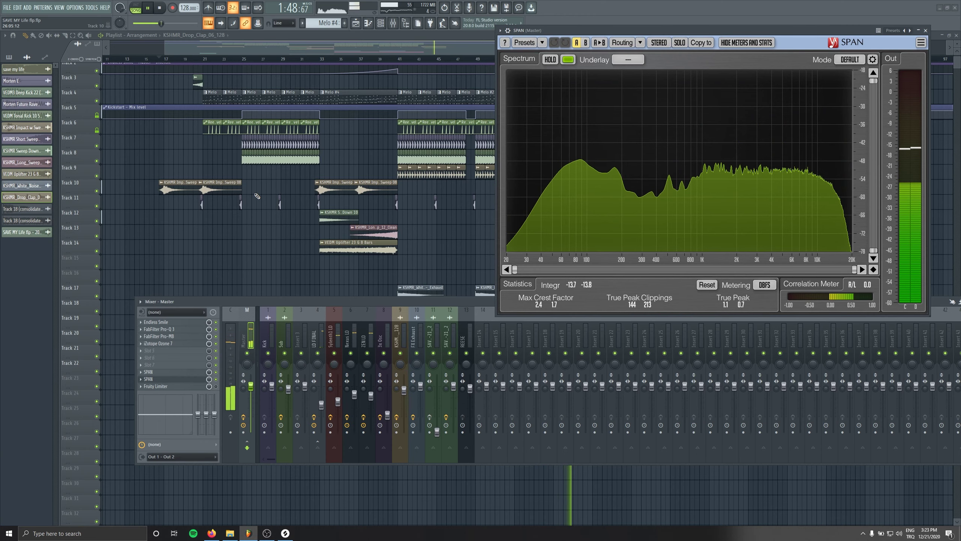
Hide the mixer, stop playback and bring the playlist's upper tracks back into view with SPAN still open.
{"action": "key", "text": "F9"}
{"action": "key", "text": "space"}
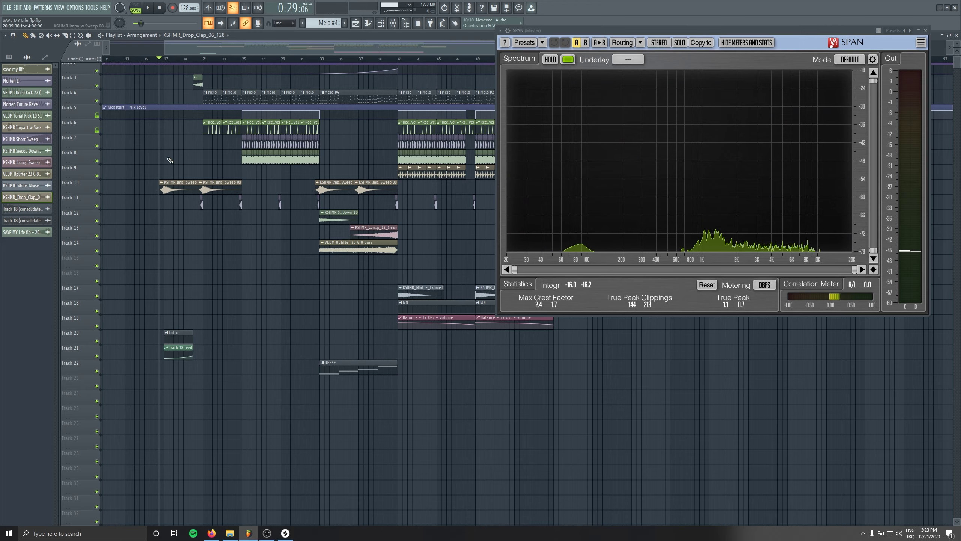
{"action": "scroll", "coordinate": [237, 165], "scroll_direction": "up", "scroll_amount": 2}
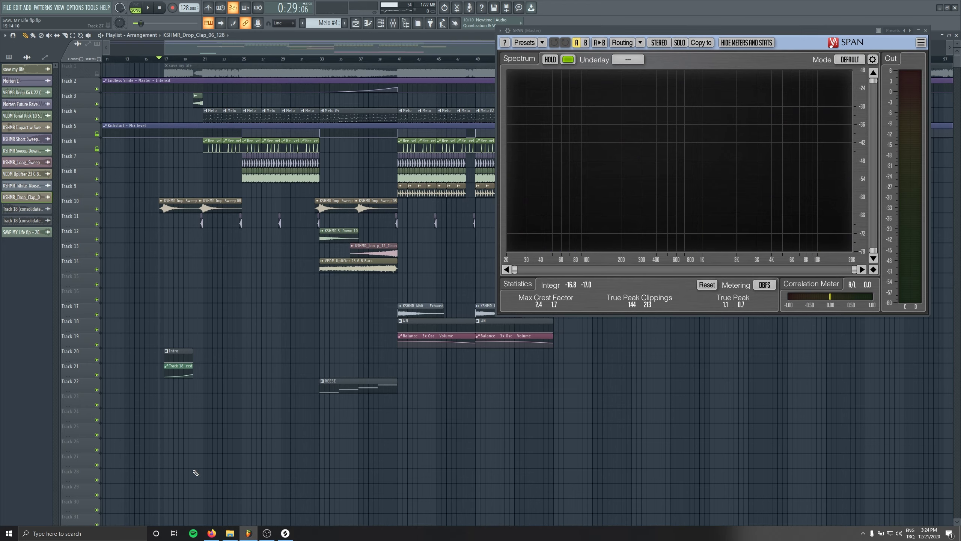